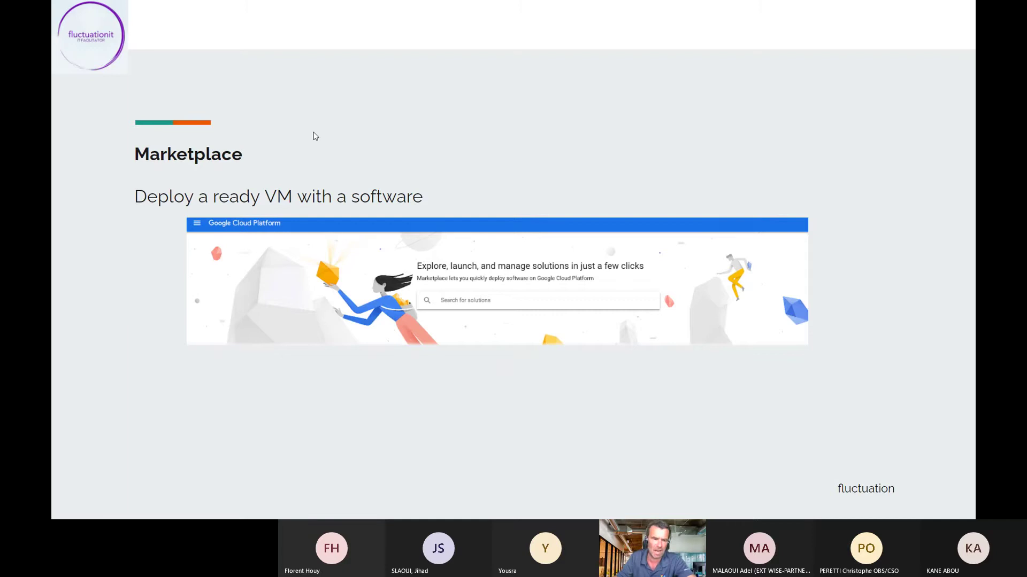
# Advance the slideshow through the More resources slide to the closing slide and exit presentation mode
pyautogui.press('Right')
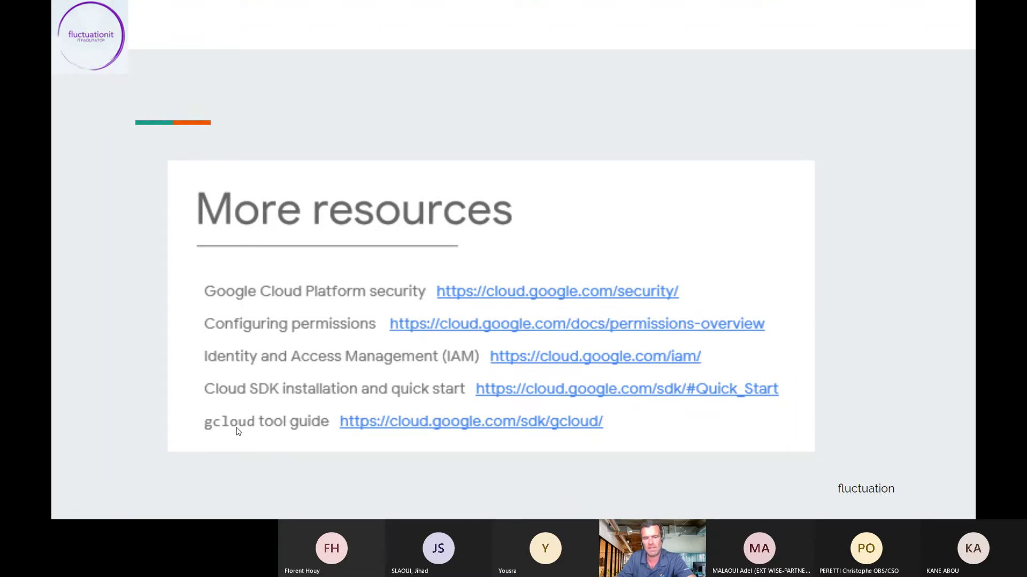
pyautogui.press('Right')
pyautogui.press('Escape')
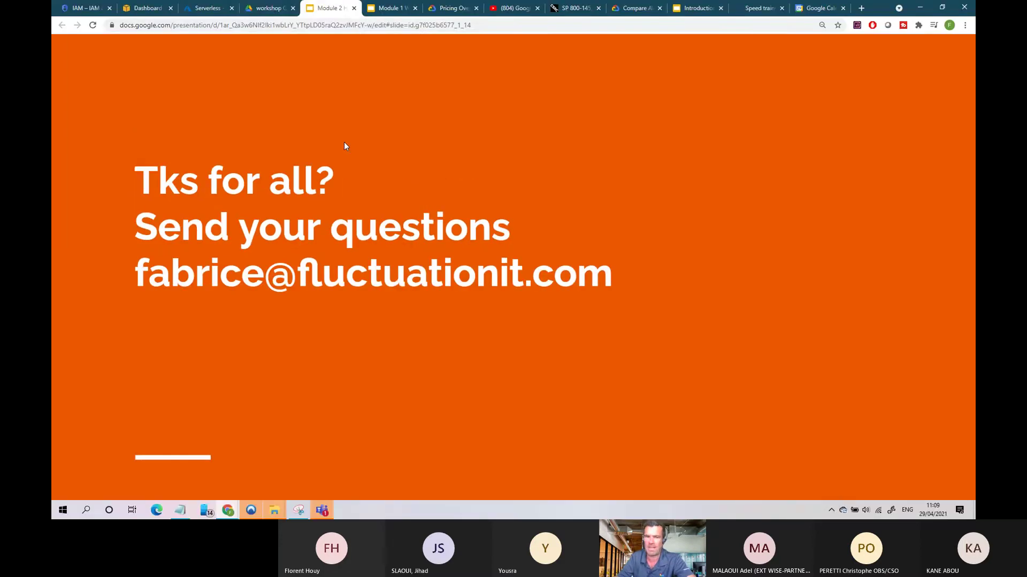
# Revisit the Google Cloud IAM permissions page and the AWS EC2 dashboard, returning to the workshop GCP folder in Drive
pyautogui.click(267, 8)
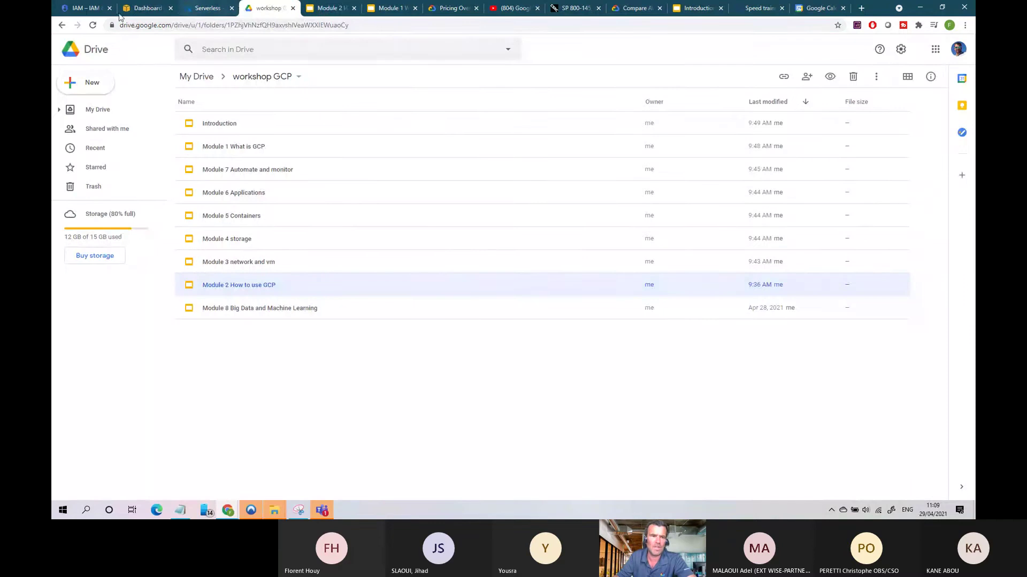
pyautogui.click(84, 9)
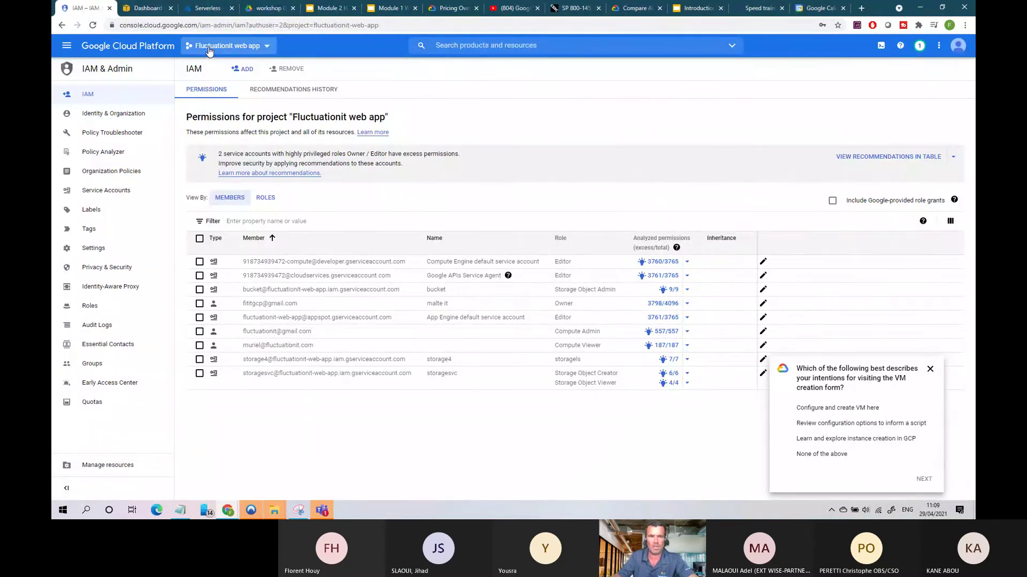
pyautogui.click(149, 9)
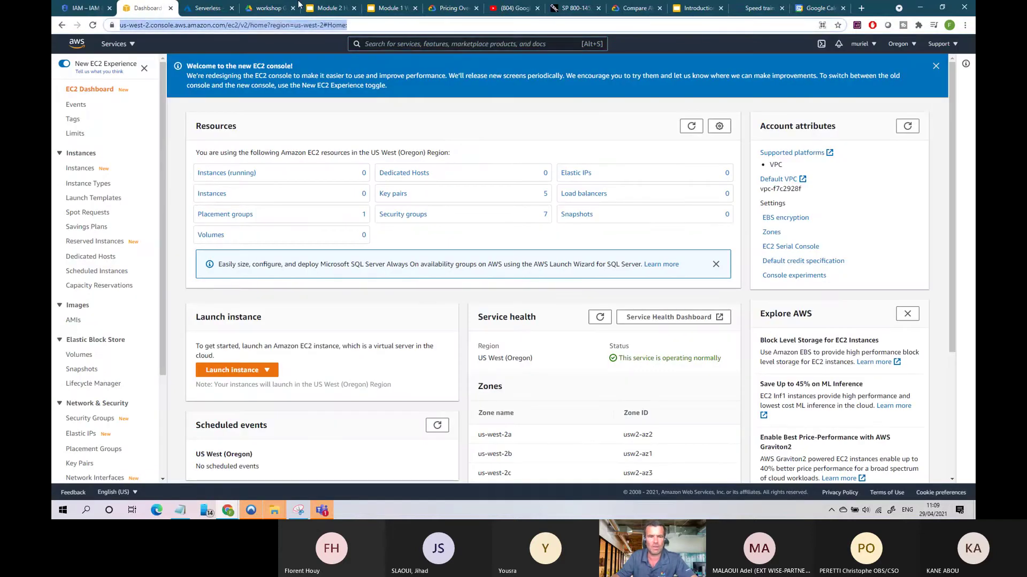
pyautogui.click(267, 8)
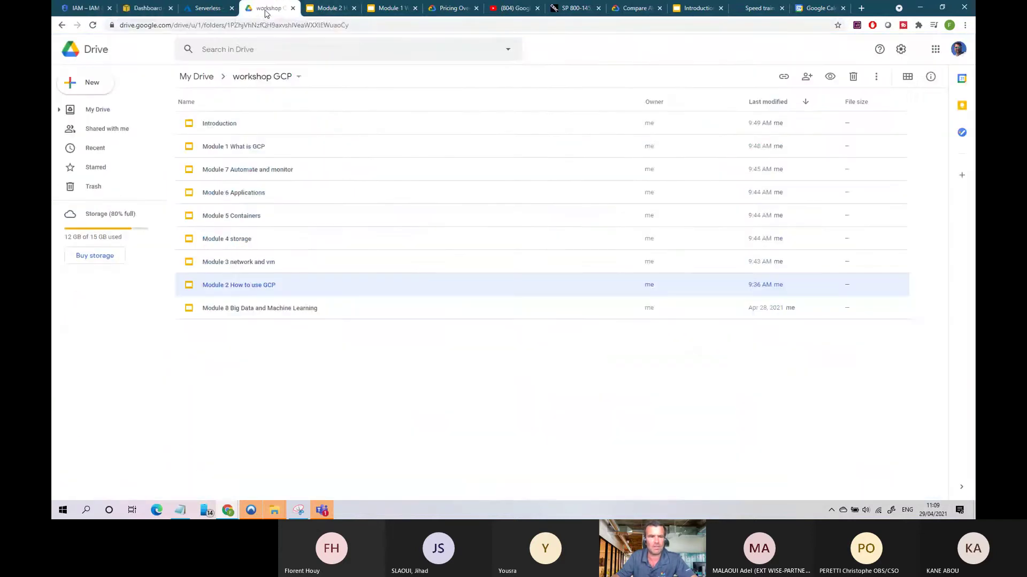
# Bring up the Google Cloud pricing page and highlight the $300 free credits offer for new customers
pyautogui.click(450, 8)
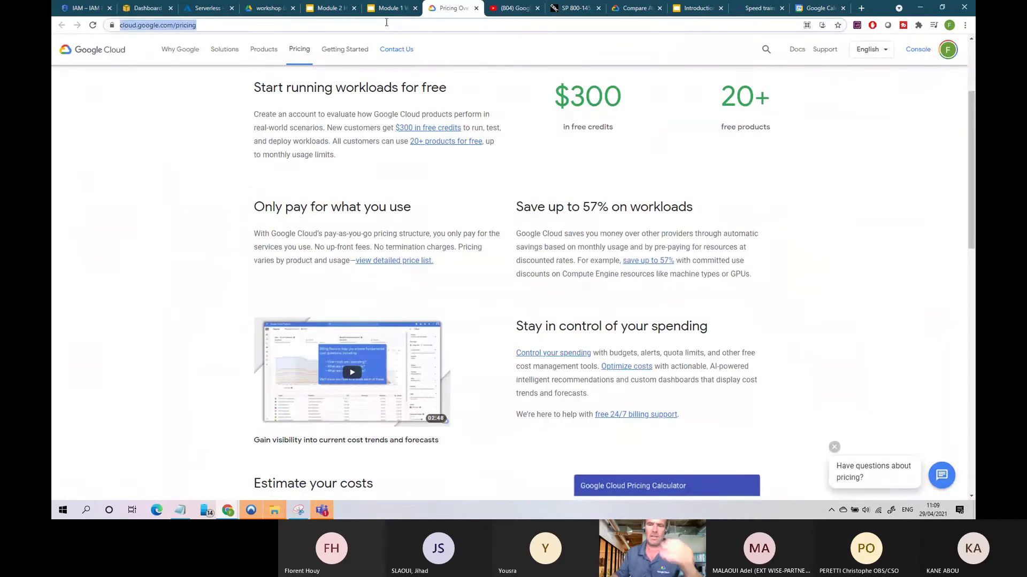
pyautogui.scroll(2, 612, 104)
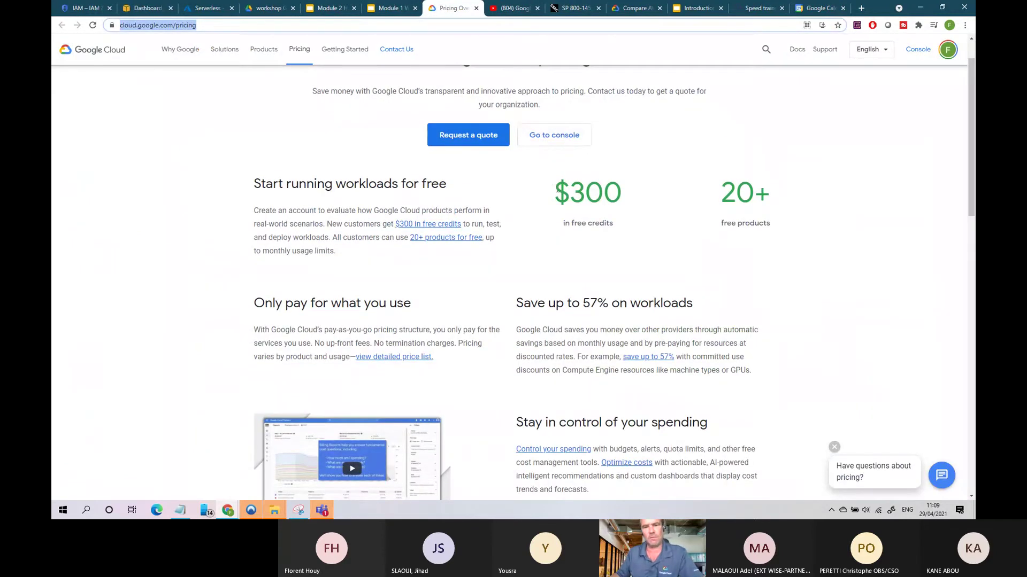
pyautogui.moveTo(554, 194); pyautogui.dragTo(624, 194)
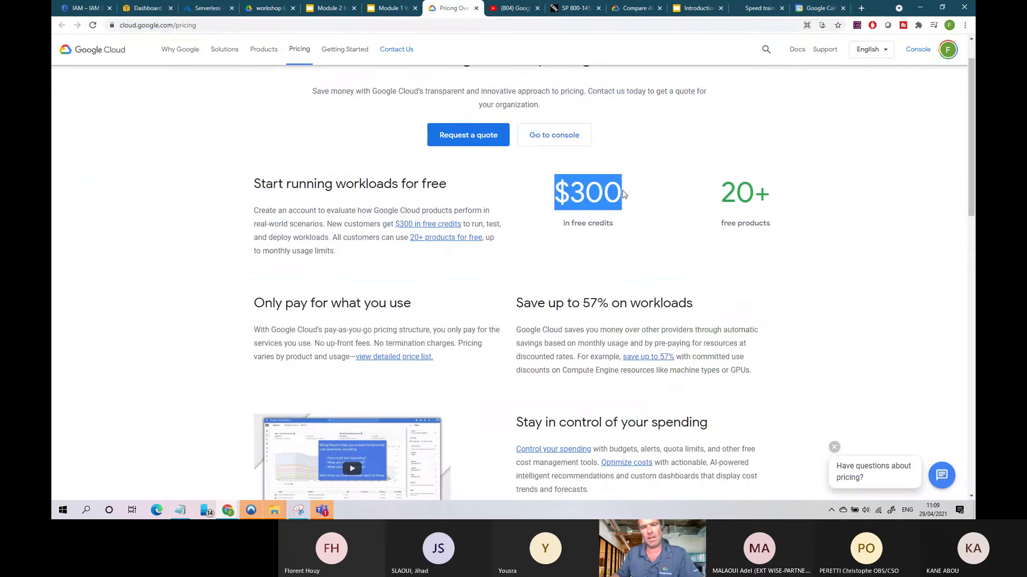
pyautogui.click(584, 223)
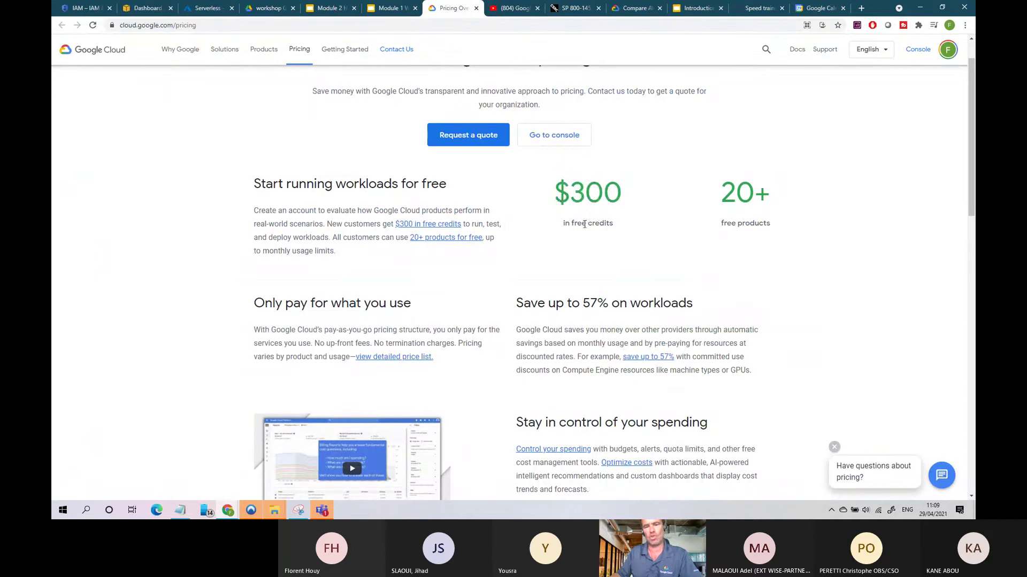
pyautogui.moveTo(560, 195); pyautogui.dragTo(619, 195)
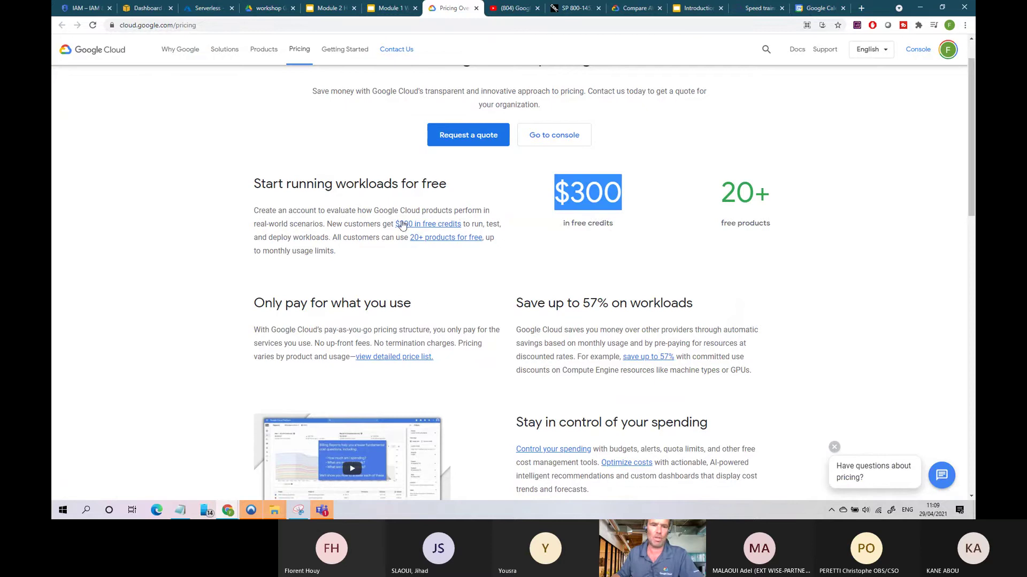
# Open the page about the $300 in free credits and highlight its free credits and free products headings
pyautogui.click(422, 225)
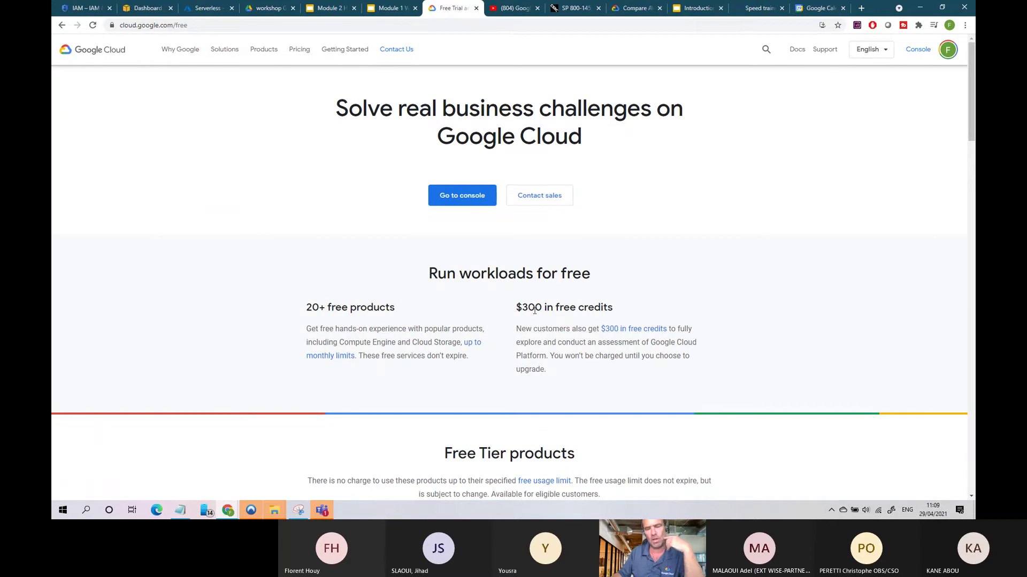
pyautogui.moveTo(528, 309); pyautogui.dragTo(590, 309)
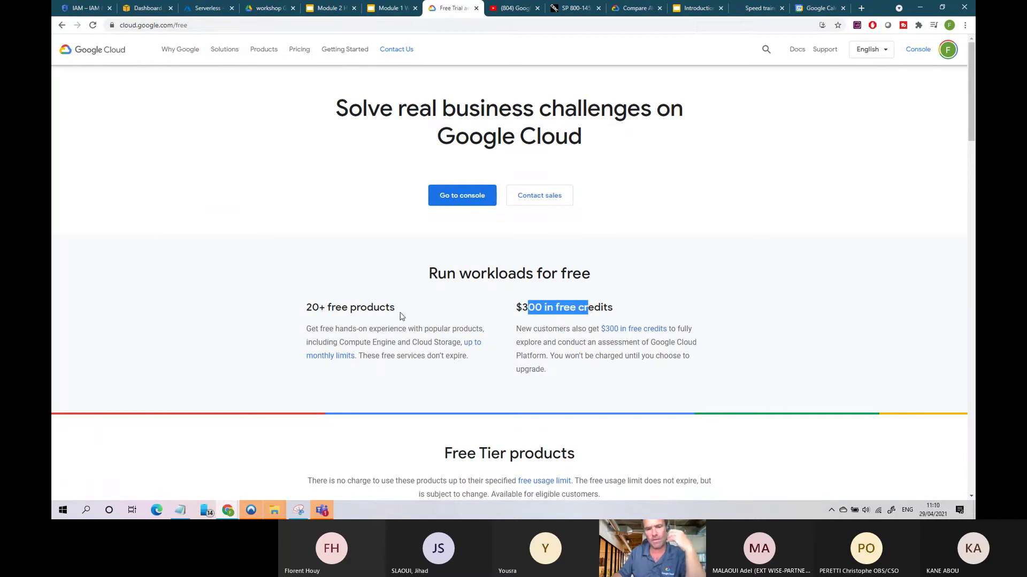
pyautogui.moveTo(335, 309); pyautogui.dragTo(366, 309)
# Examine the Free Tier products and their usage limits, and select the web address of the free trial page
pyautogui.scroll(-4, 399, 304)
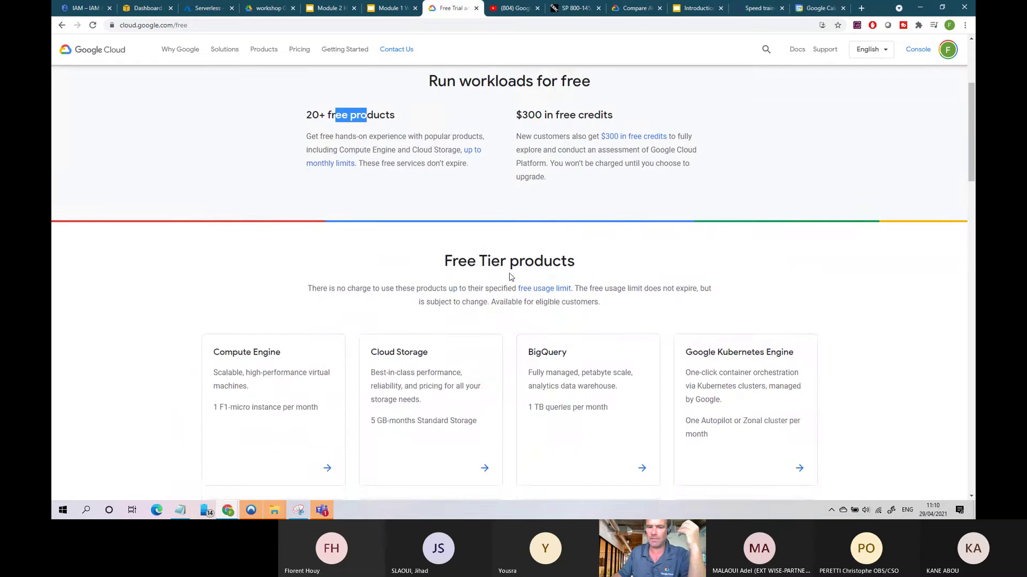
pyautogui.scroll(-2, 510, 277)
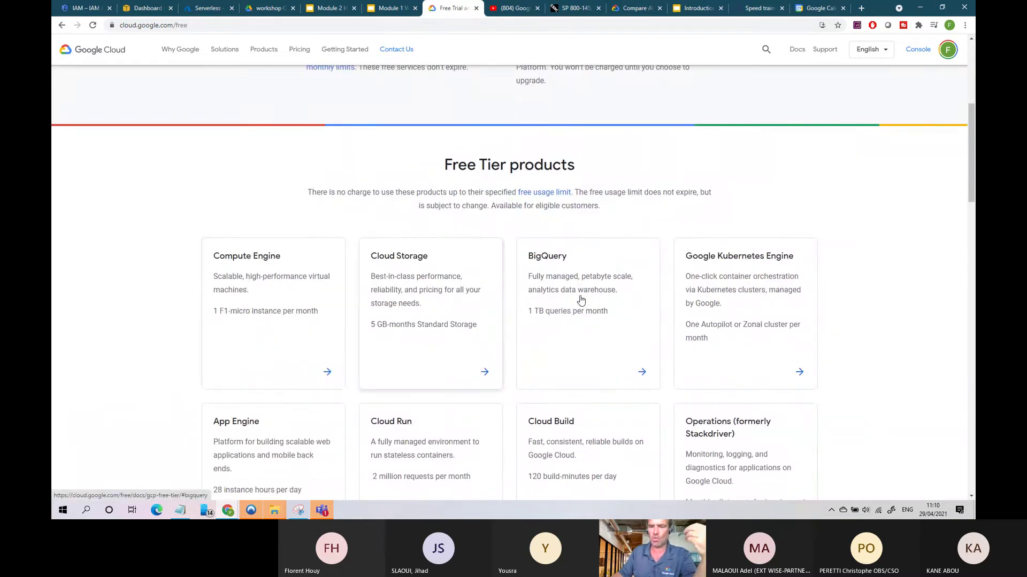
pyautogui.scroll(-3, 367, 314)
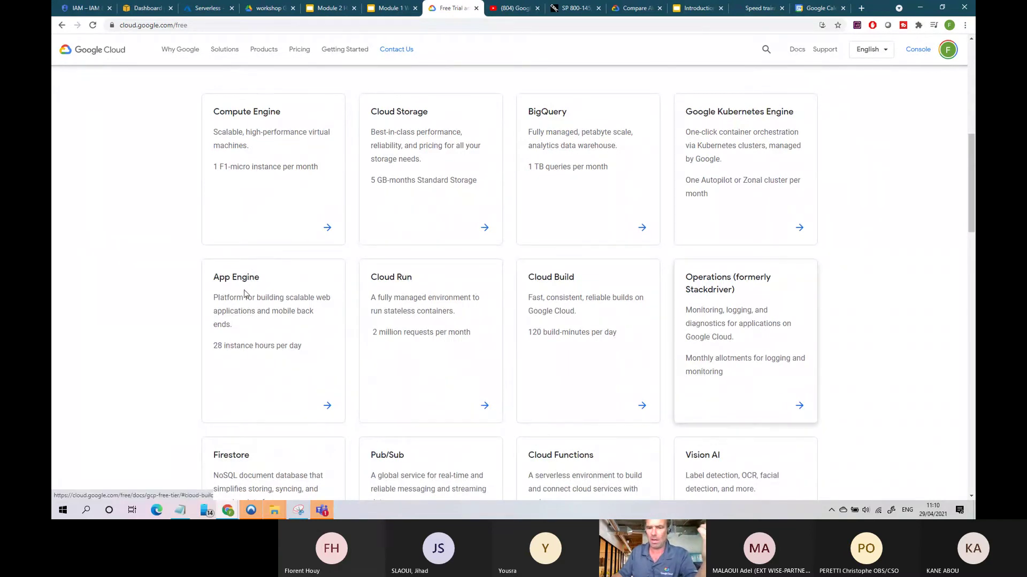
pyautogui.scroll(-1, 250, 298)
pyautogui.scroll(-3, 733, 316)
pyautogui.scroll(-3, 730, 311)
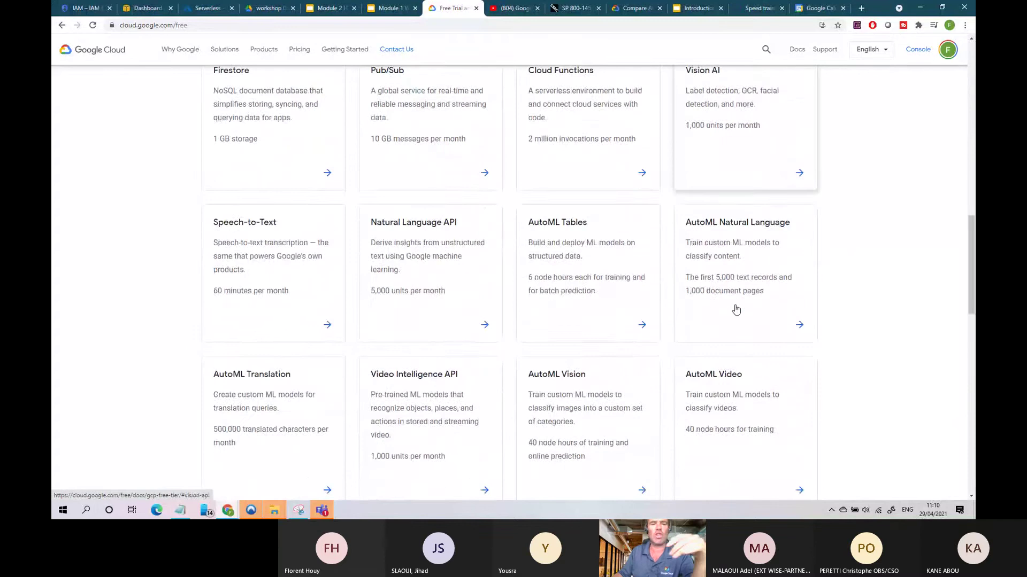
pyautogui.scroll(10, 730, 309)
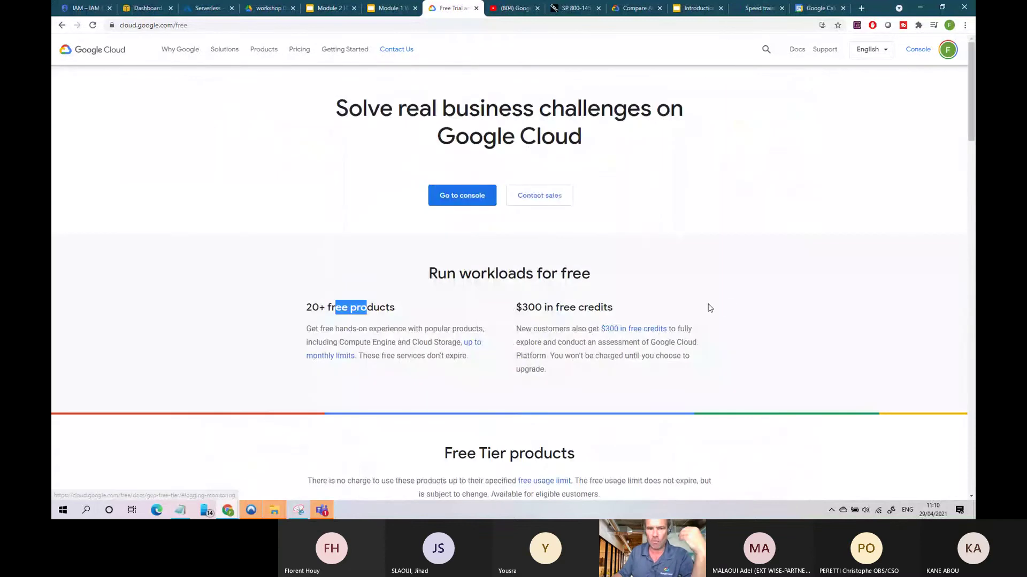
pyautogui.click(198, 25)
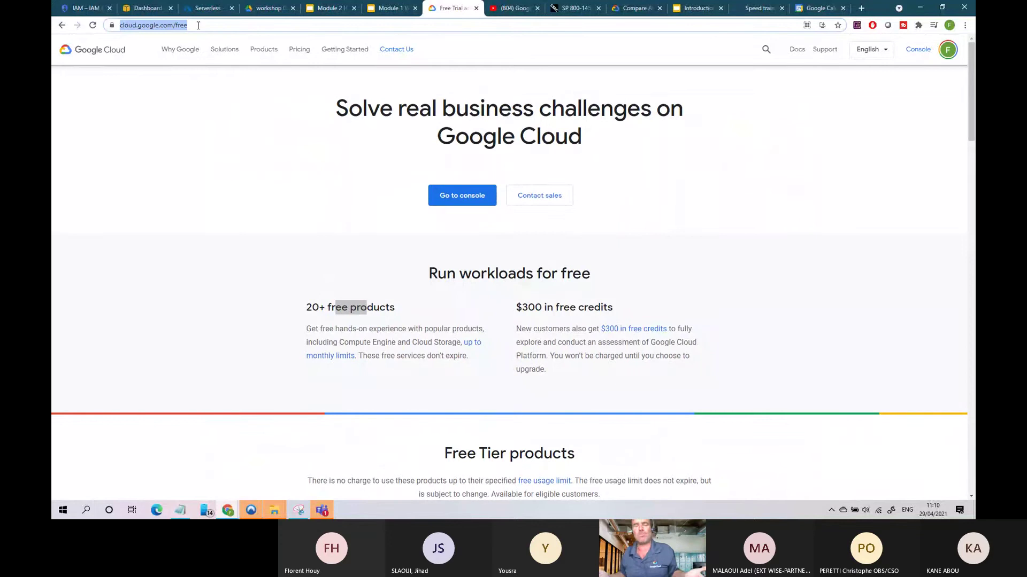
# Compare the Azure access control page with the AWS EC2 dashboard and return to the Google Cloud IAM page
pyautogui.click(205, 10)
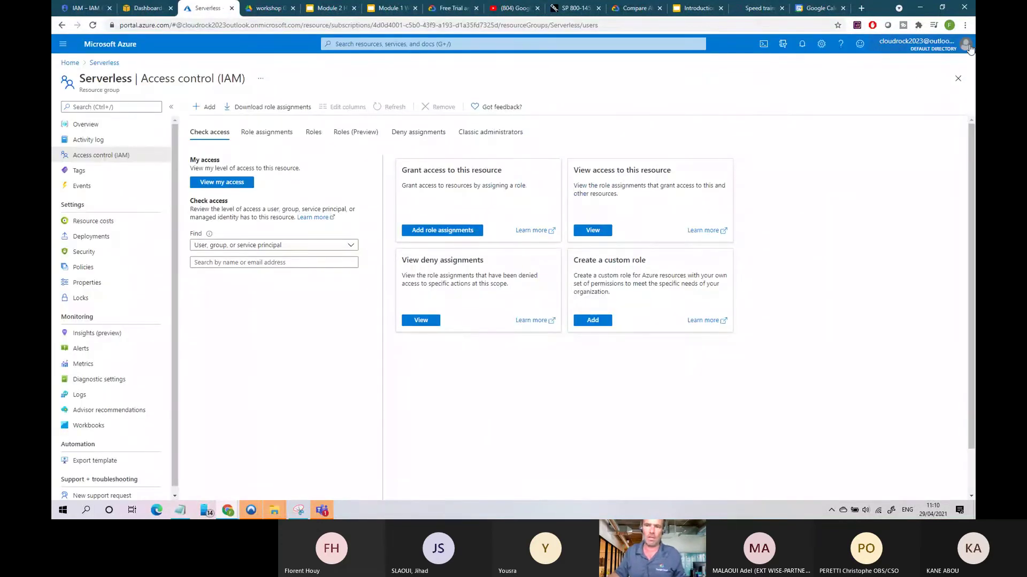
pyautogui.moveTo(962, 50)
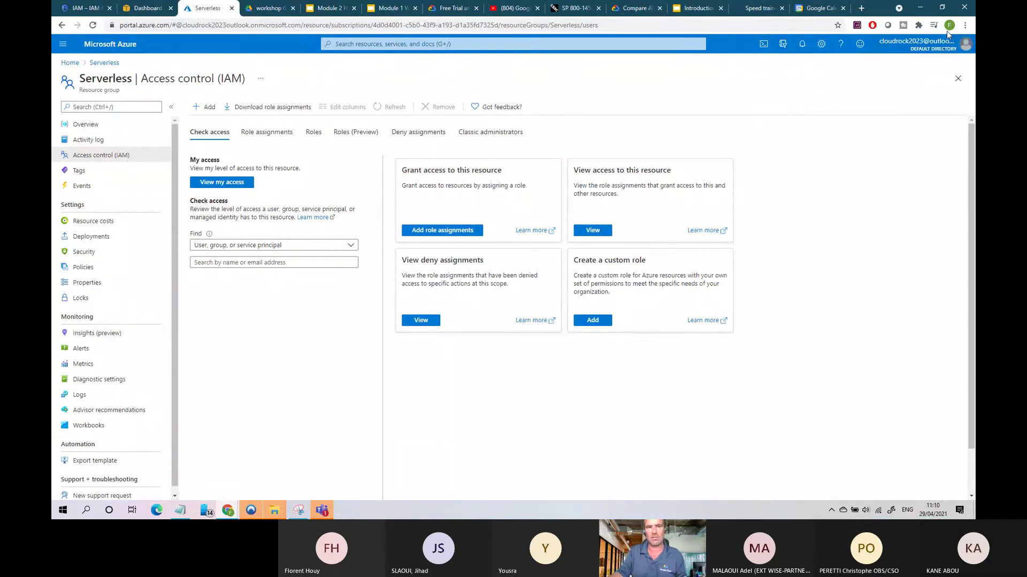
pyautogui.click(140, 9)
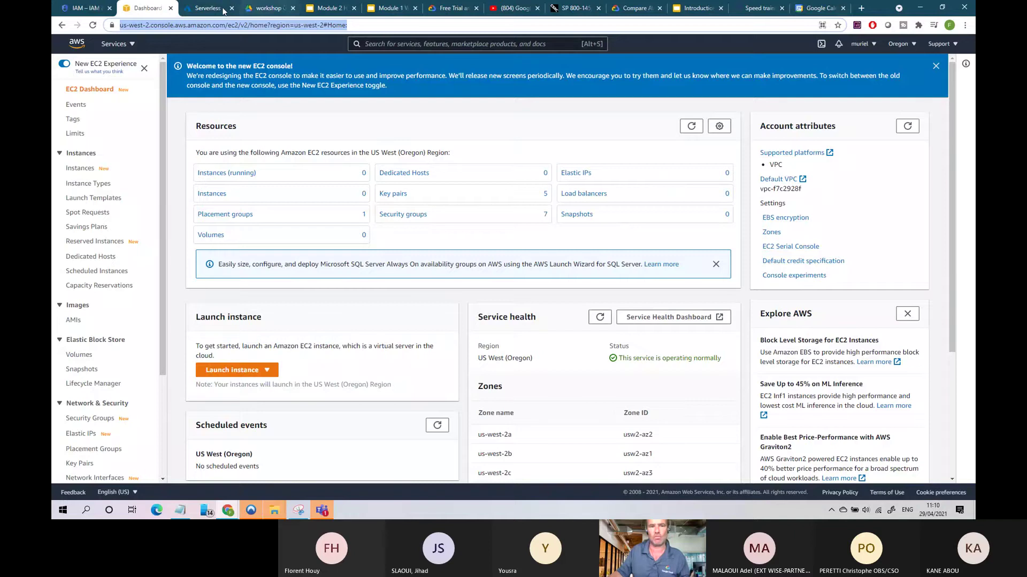
pyautogui.click(203, 10)
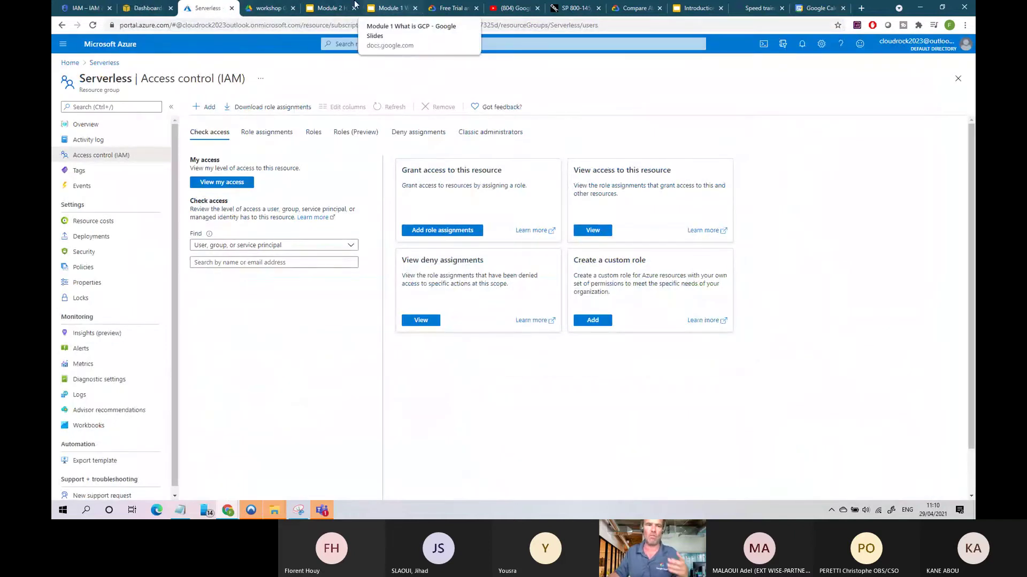
pyautogui.click(83, 8)
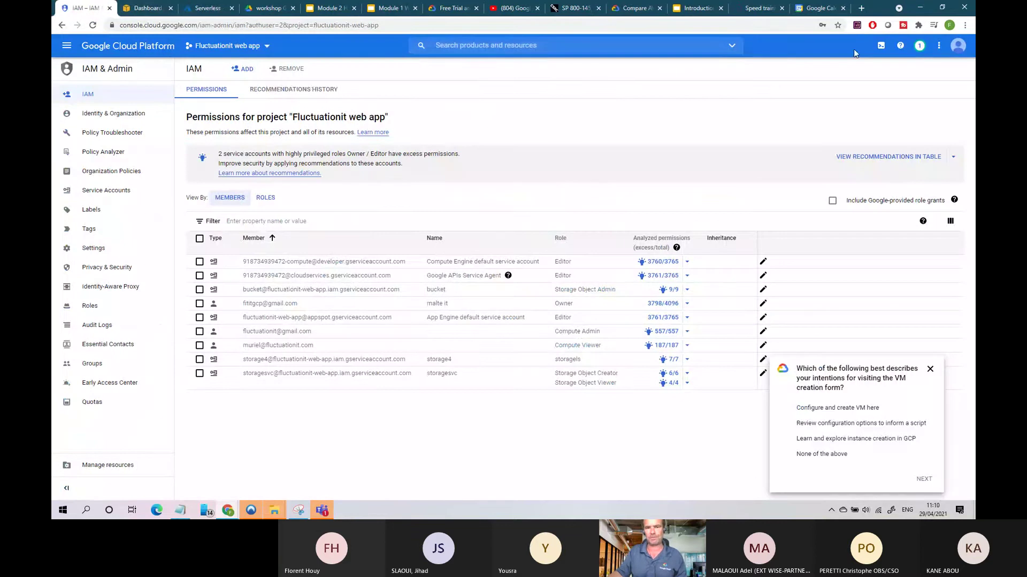
# Open the billing account overview, dismiss the VM creation survey, and examine the current costs, cost trend and top projects
pyautogui.click(66, 46)
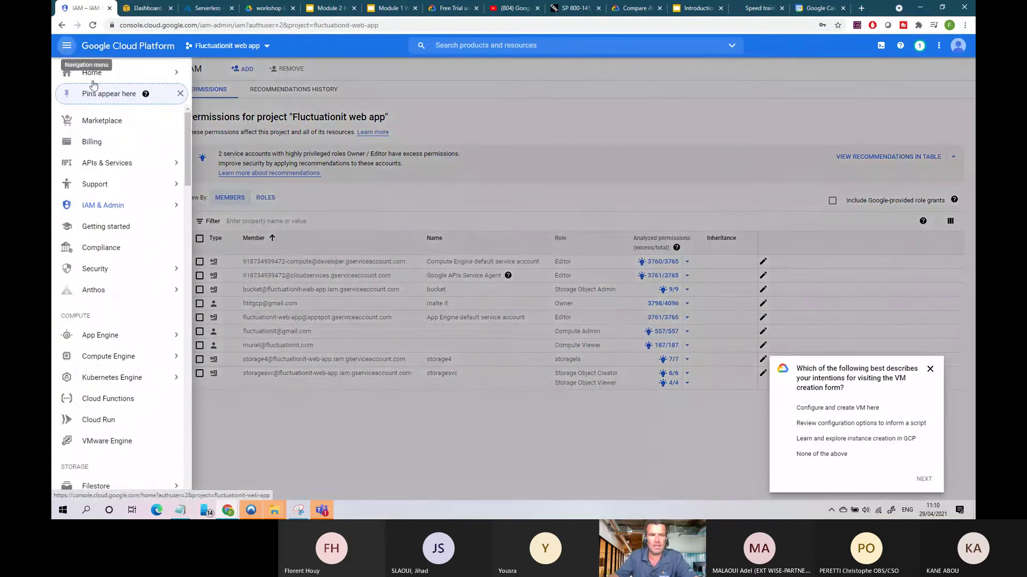
pyautogui.click(101, 143)
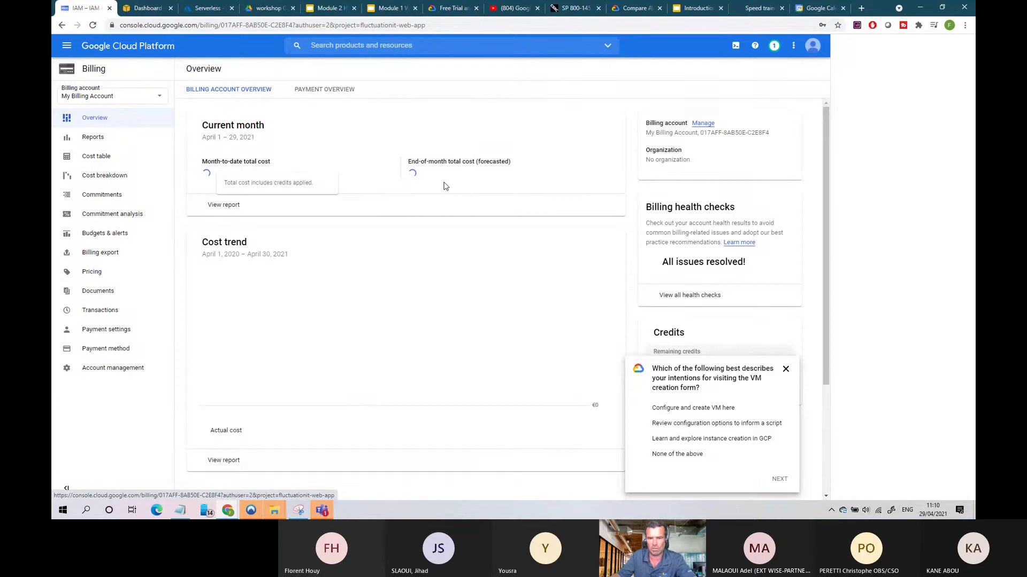
pyautogui.click(786, 369)
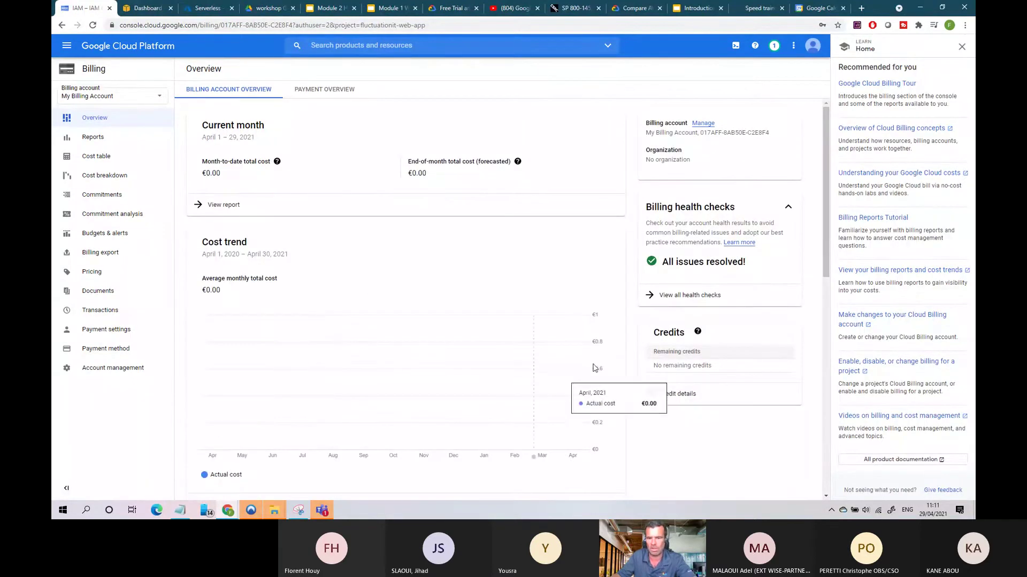
pyautogui.scroll(-4, 456, 334)
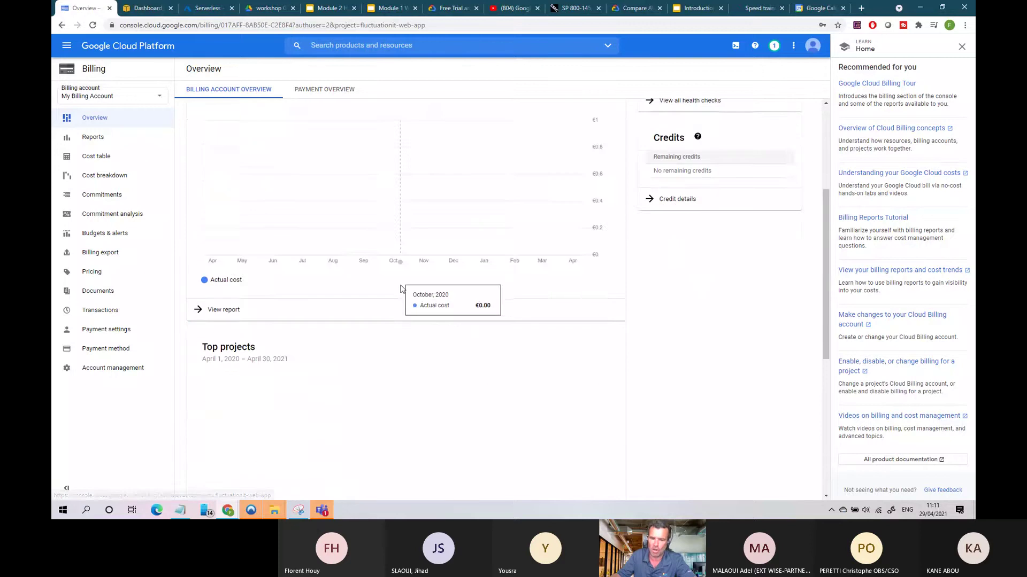
pyautogui.scroll(-3, 402, 289)
pyautogui.scroll(7, 403, 289)
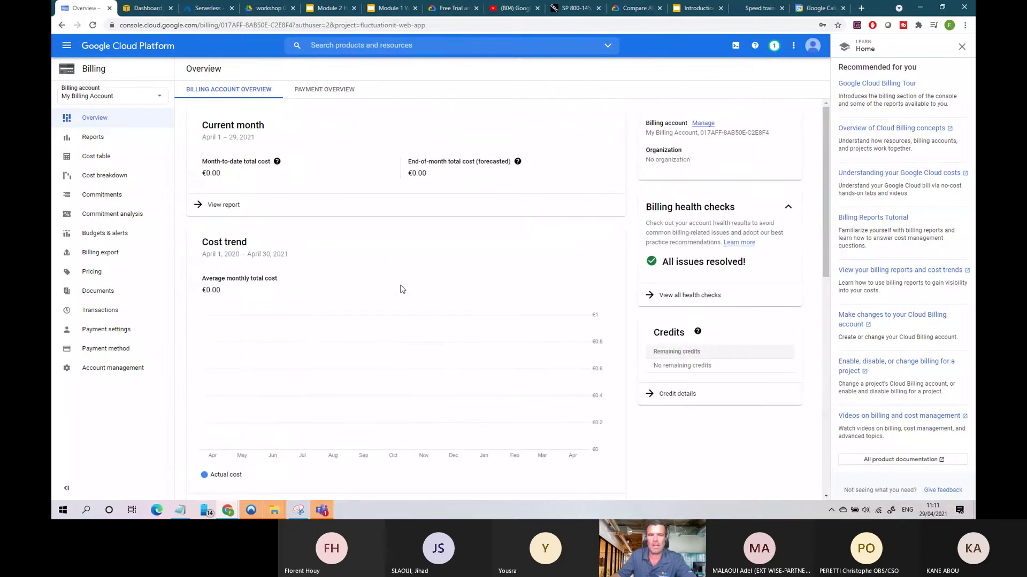
# Open the project's home dashboard and browse the compute, storage and database offerings in the list of services
pyautogui.click(71, 50)
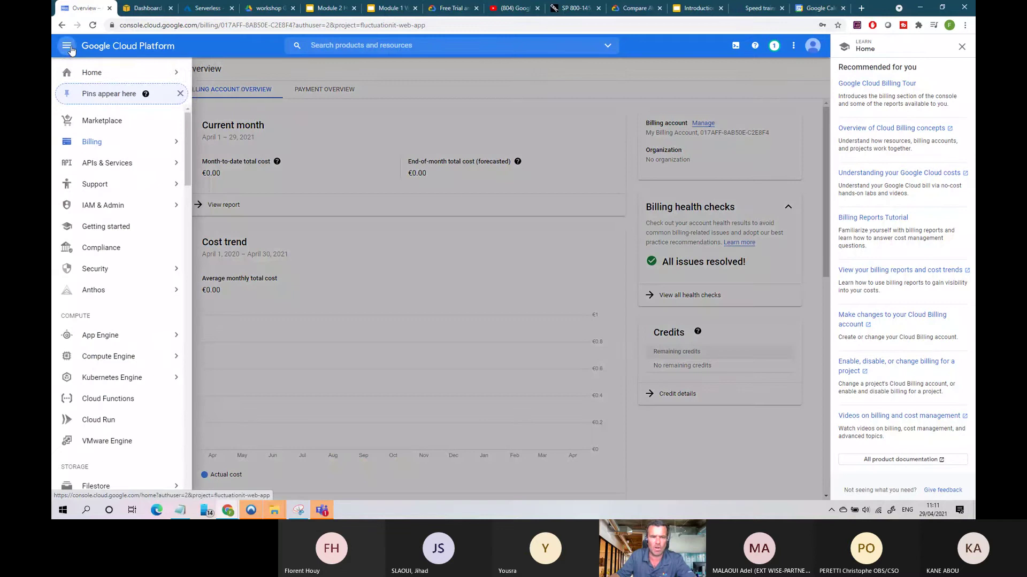
pyautogui.click(88, 74)
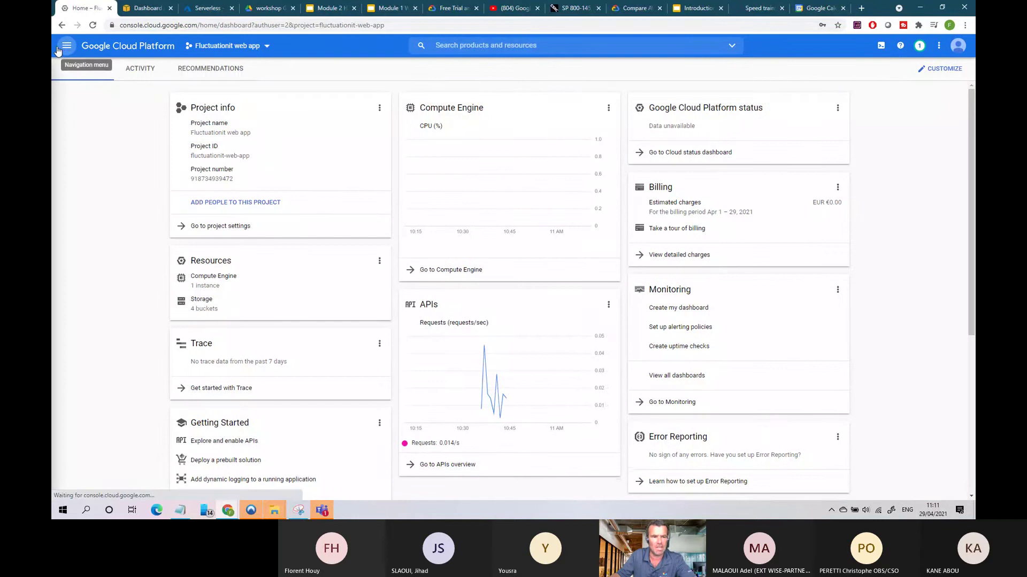
pyautogui.click(67, 49)
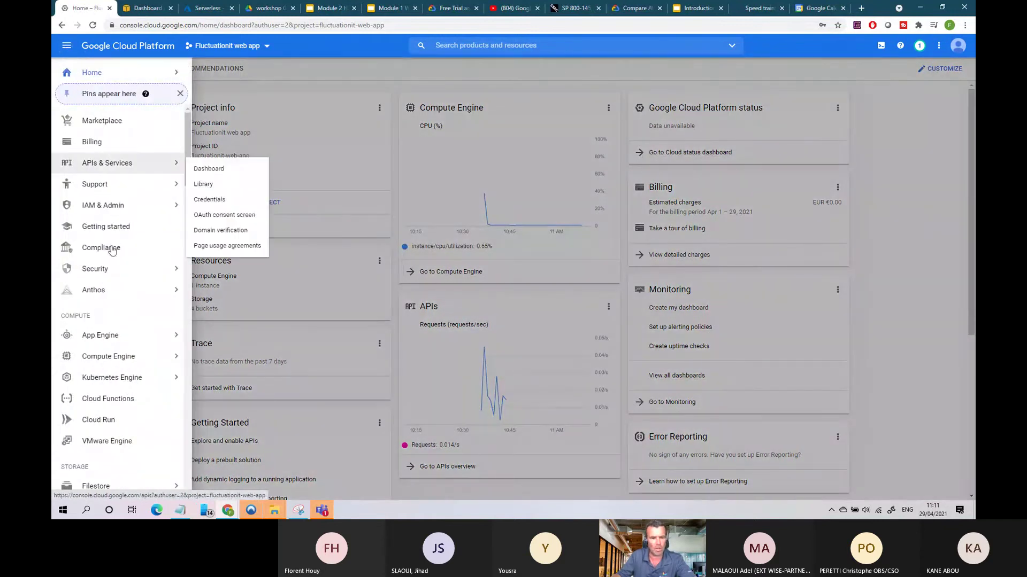
pyautogui.scroll(-1, 119, 411)
pyautogui.moveTo(128, 330)
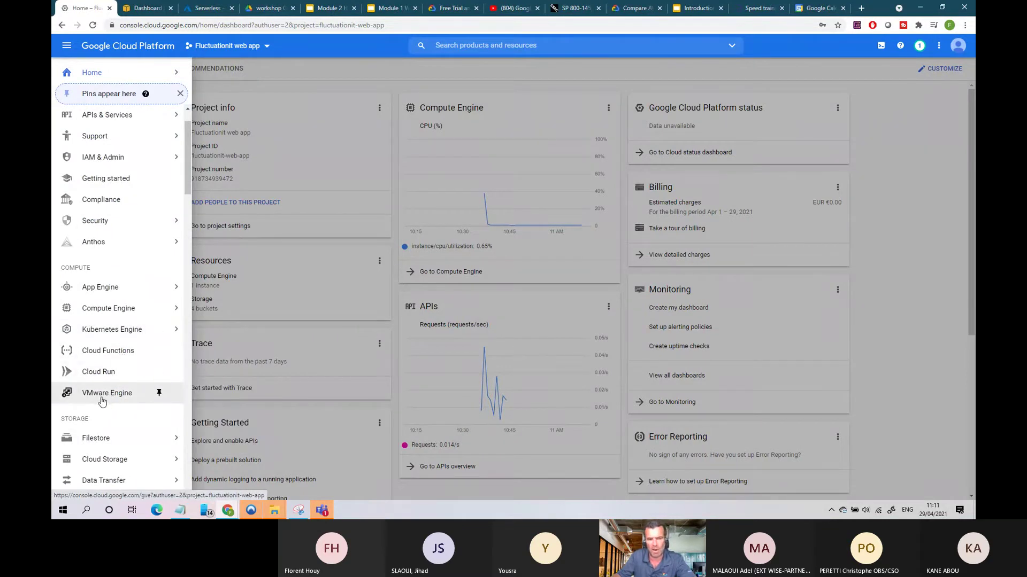
pyautogui.scroll(-1, 123, 399)
pyautogui.scroll(-1, 122, 399)
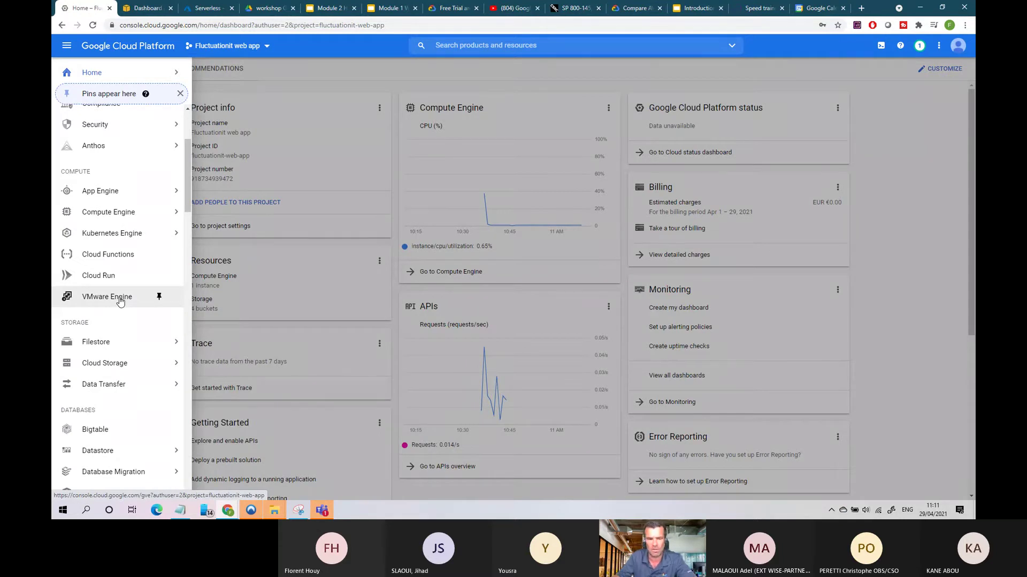
pyautogui.scroll(-2, 120, 302)
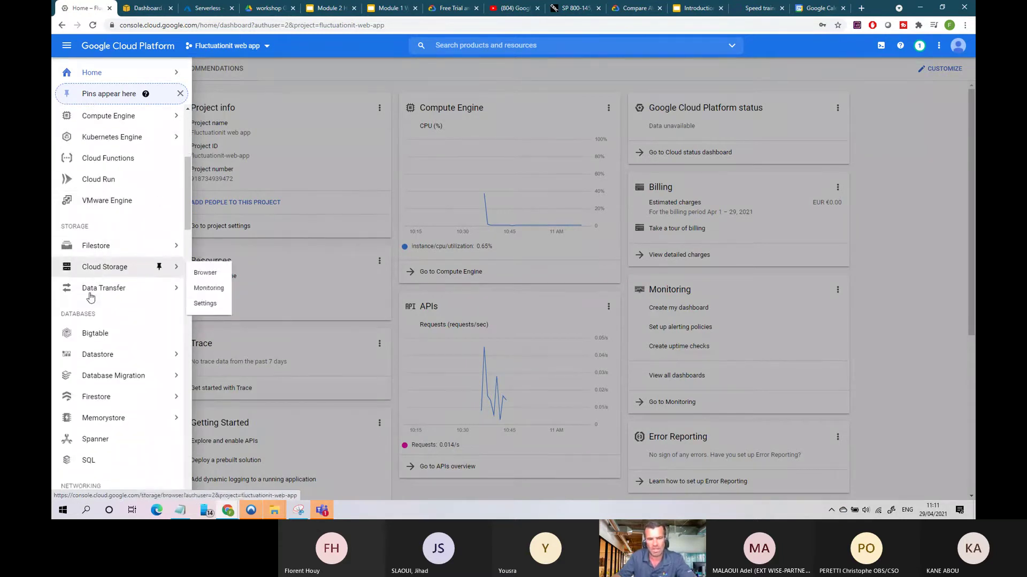
pyautogui.scroll(-3, 109, 434)
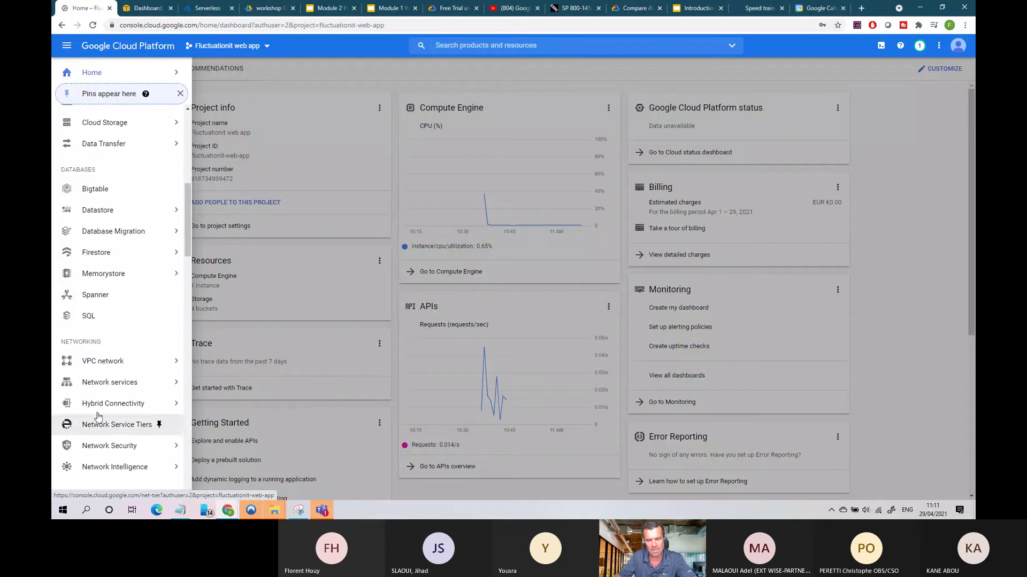
# Examine the VPC network options and browse the networking, operations and tools services
pyautogui.moveTo(129, 364)
pyautogui.scroll(-1, 128, 364)
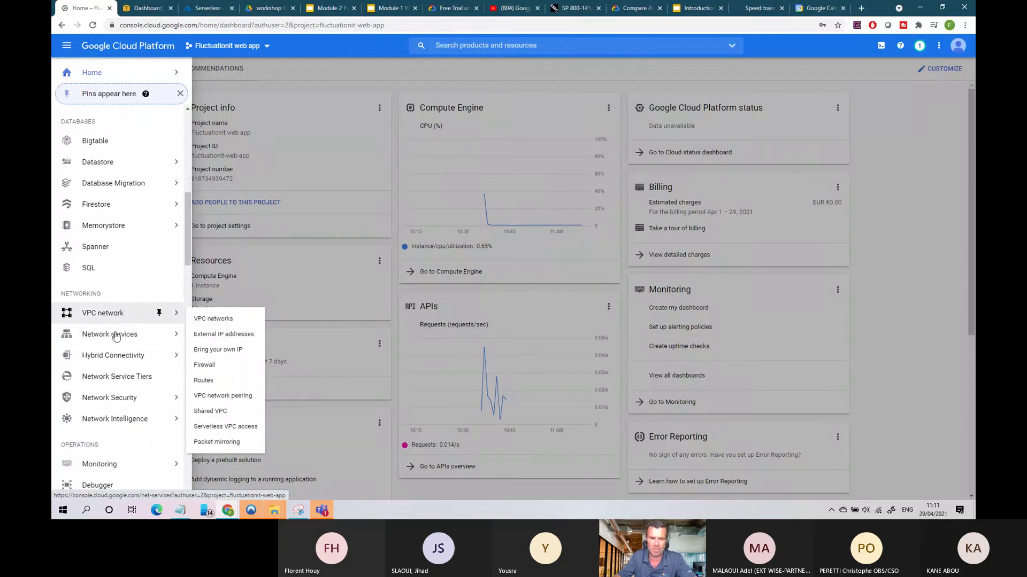
pyautogui.scroll(-2, 112, 385)
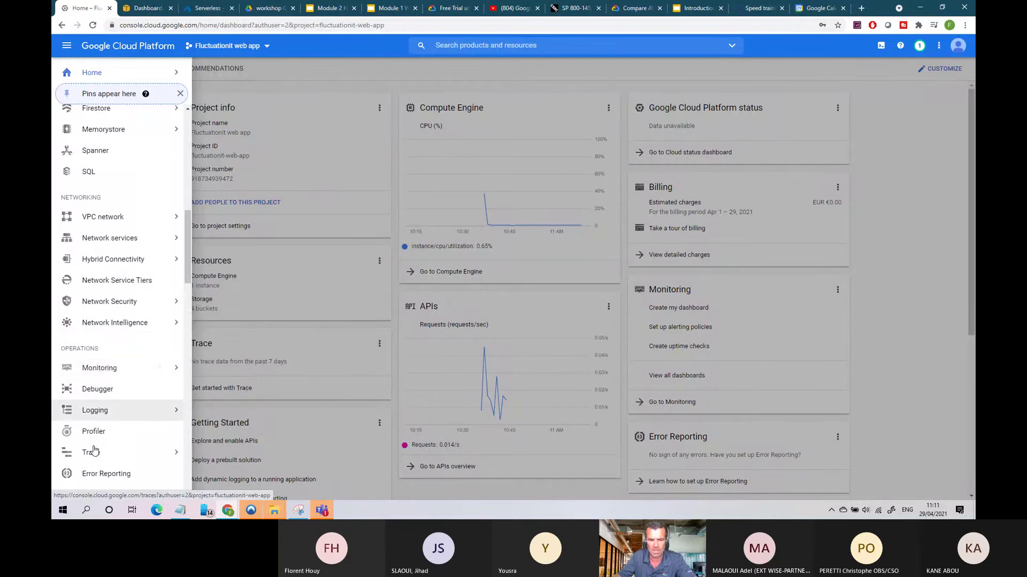
pyautogui.scroll(-4, 97, 433)
pyautogui.scroll(-1, 99, 417)
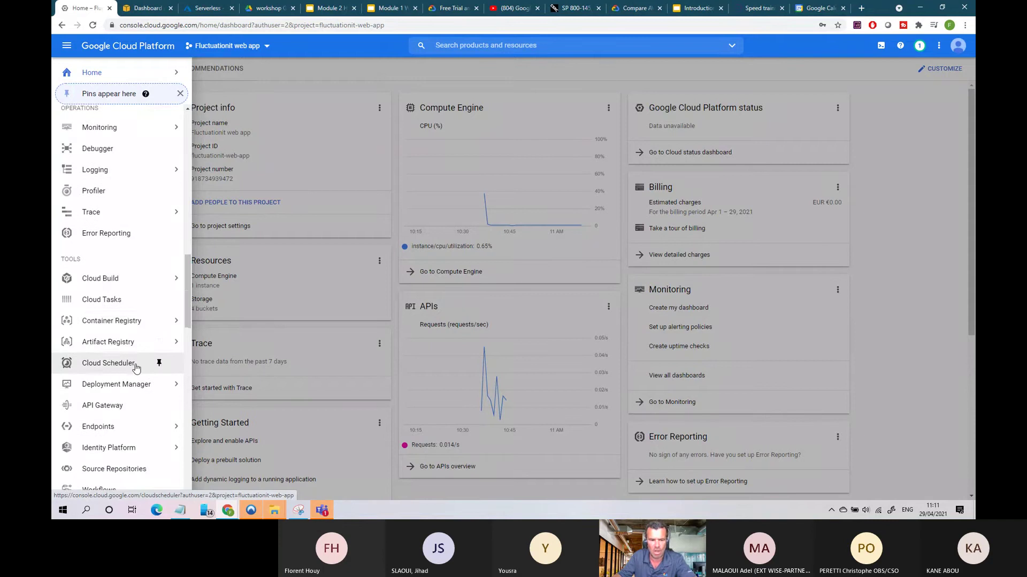
pyautogui.scroll(-1, 133, 366)
pyautogui.scroll(-4, 122, 405)
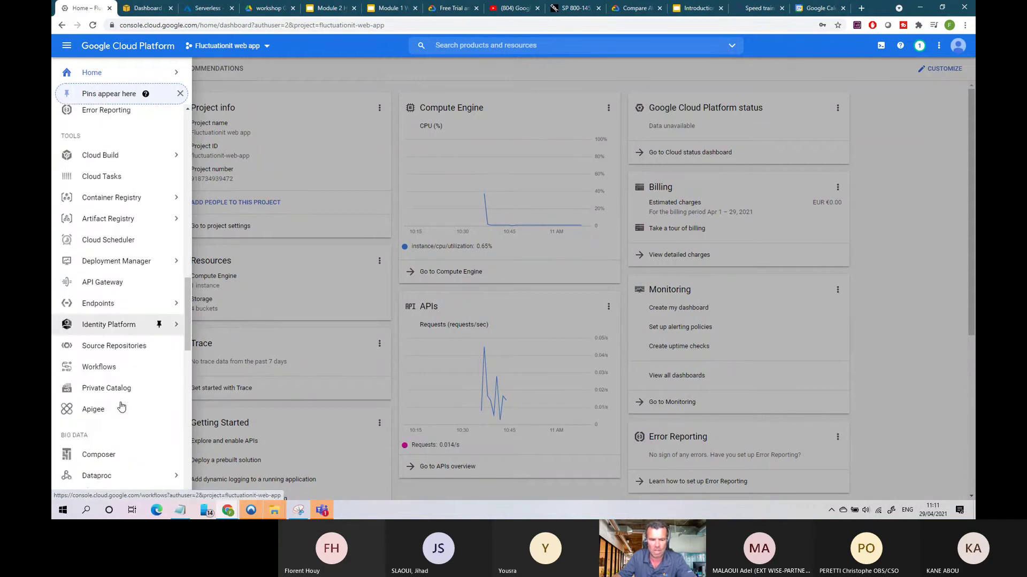
# Browse the big data, artificial intelligence and partner solution services, and return to the databases section
pyautogui.scroll(-6, 122, 407)
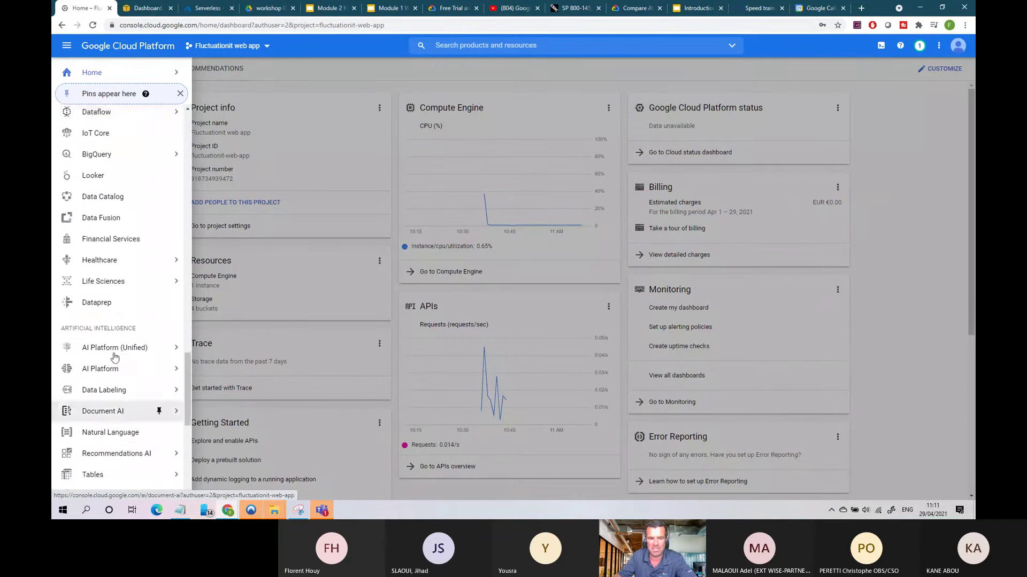
pyautogui.scroll(-2, 117, 363)
pyautogui.moveTo(122, 251)
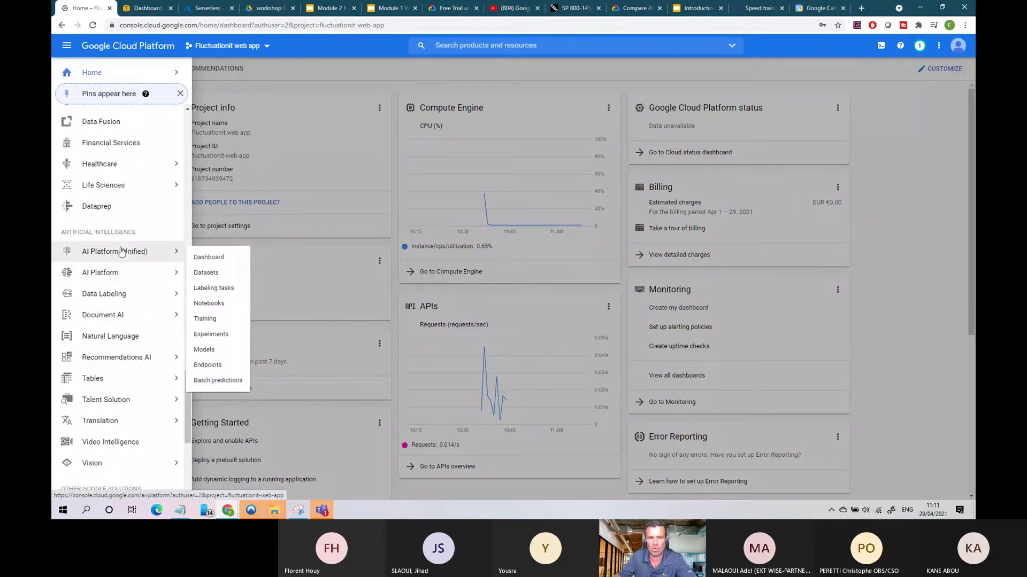
pyautogui.moveTo(117, 283)
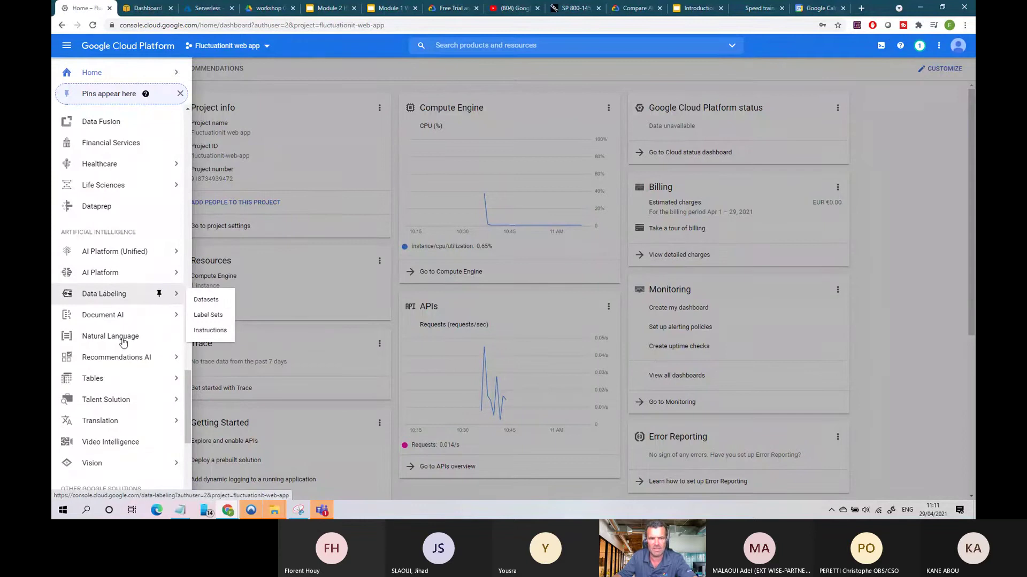
pyautogui.scroll(-3, 118, 362)
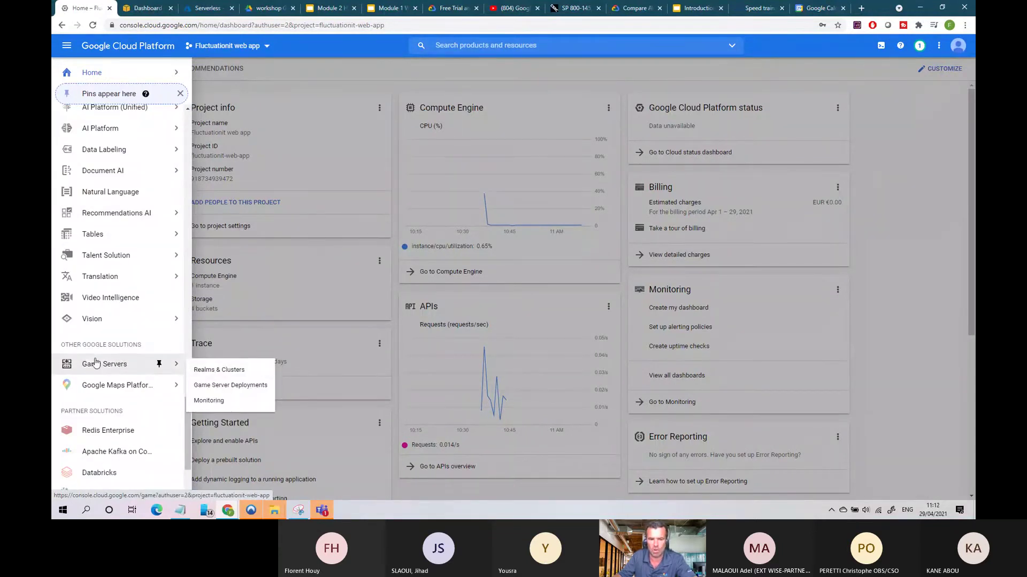
pyautogui.scroll(-2, 110, 364)
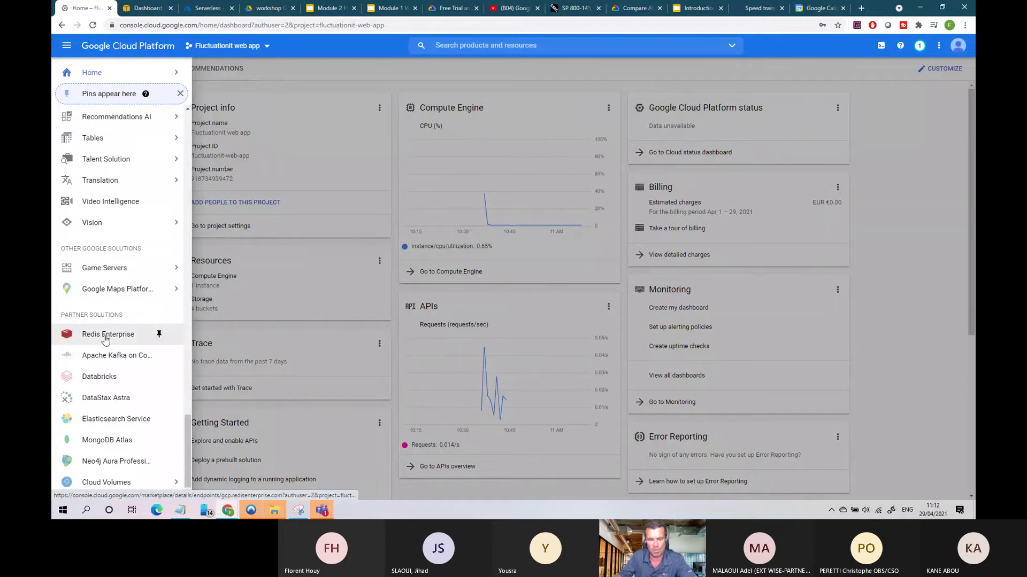
pyautogui.scroll(-1, 107, 407)
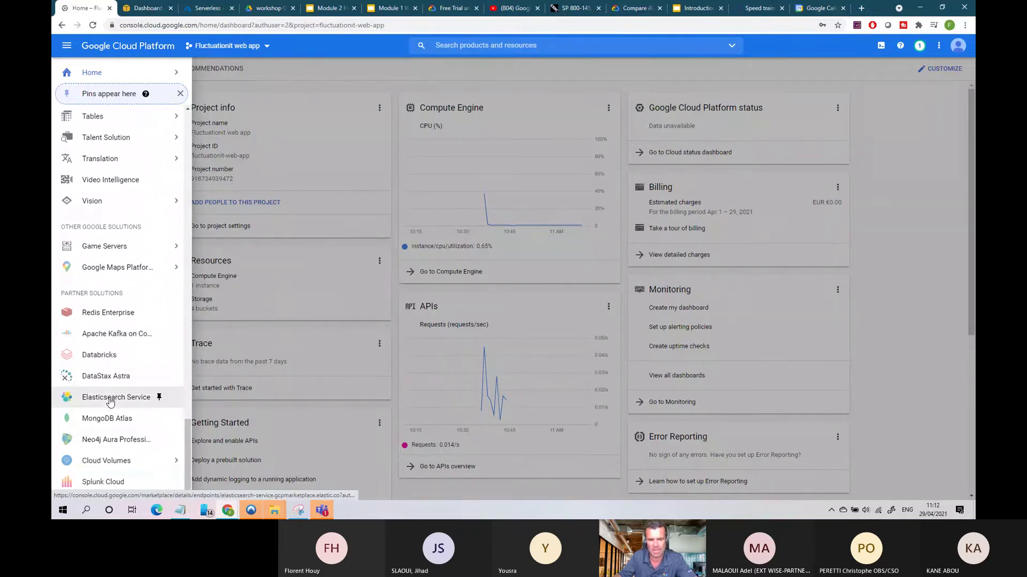
pyautogui.scroll(2, 110, 402)
pyautogui.scroll(15, 110, 402)
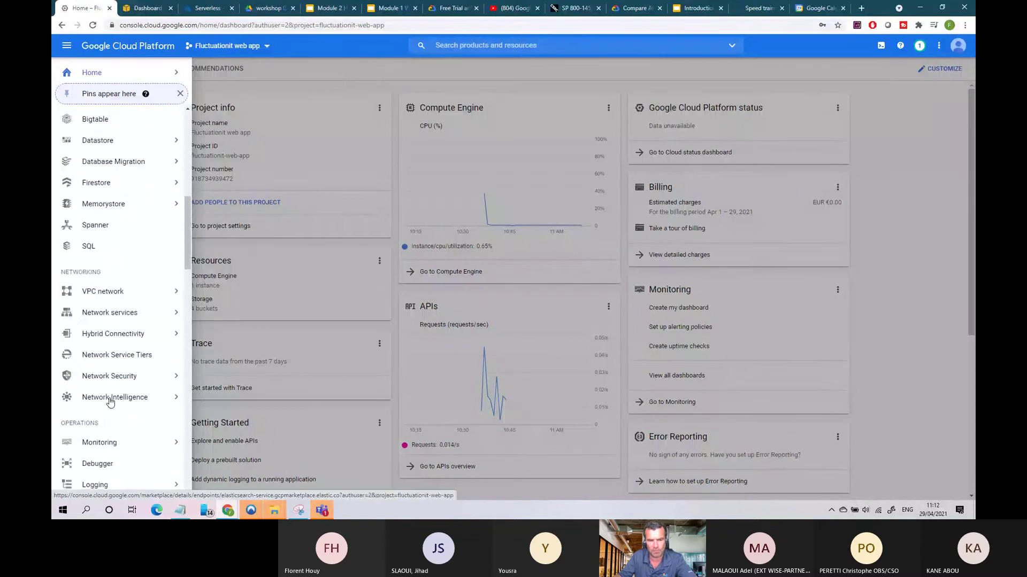
pyautogui.scroll(1, 110, 403)
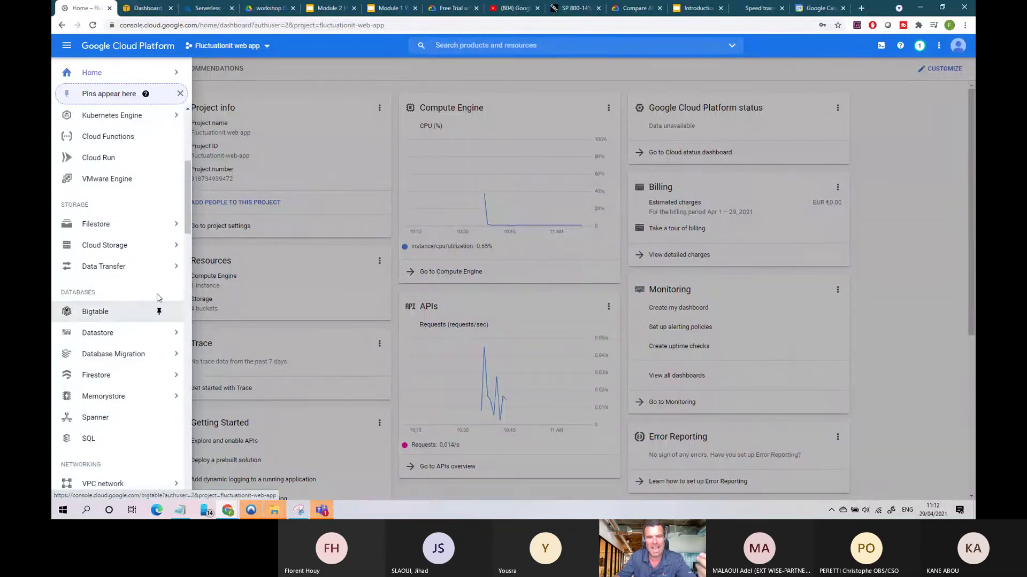
# Show the Google Cloud project selection, switch to the Azure portal, and view its virtual machines and the Serverless resource group
pyautogui.click(267, 48)
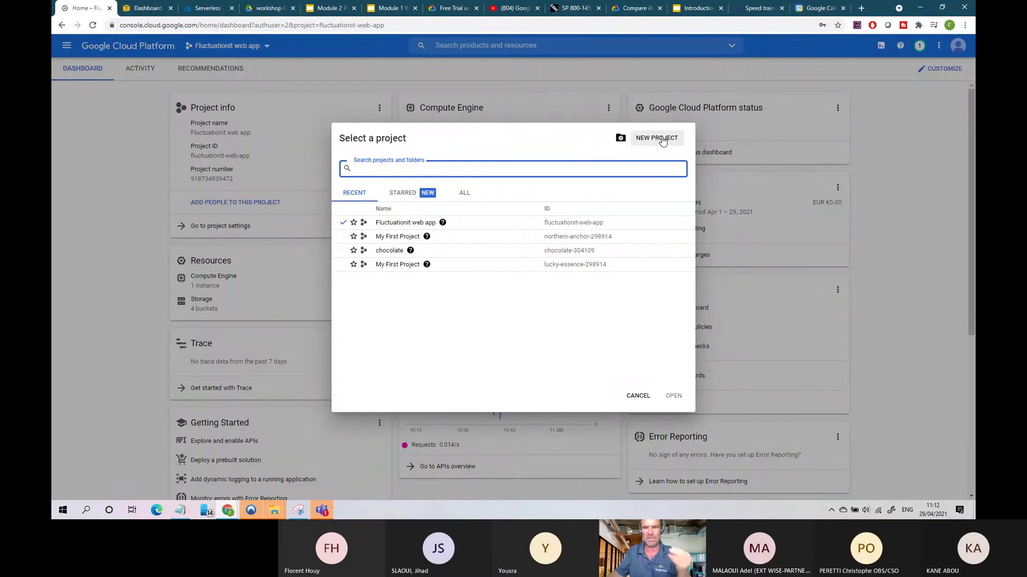
pyautogui.click(210, 9)
pyautogui.click(70, 63)
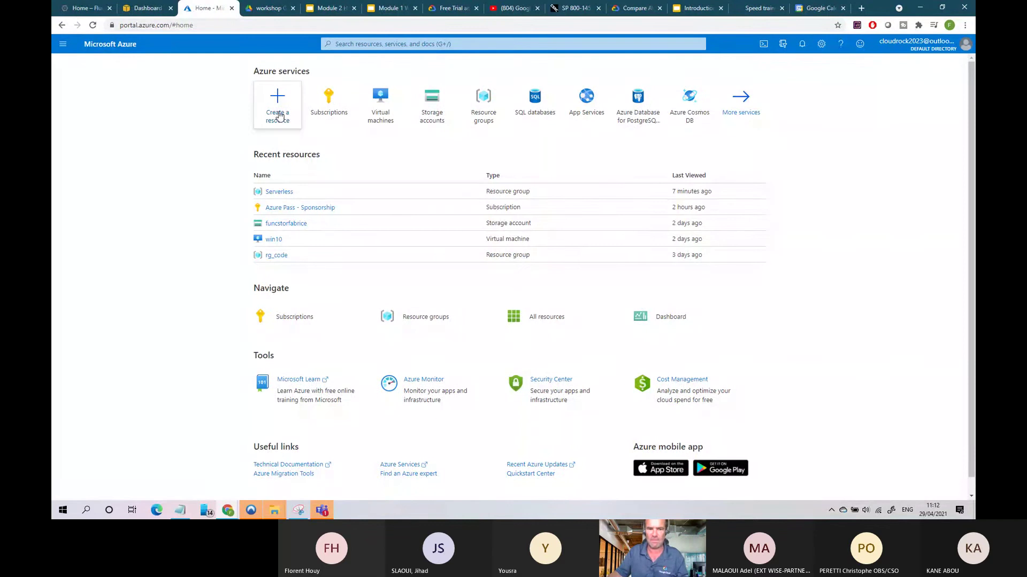
pyautogui.click(395, 102)
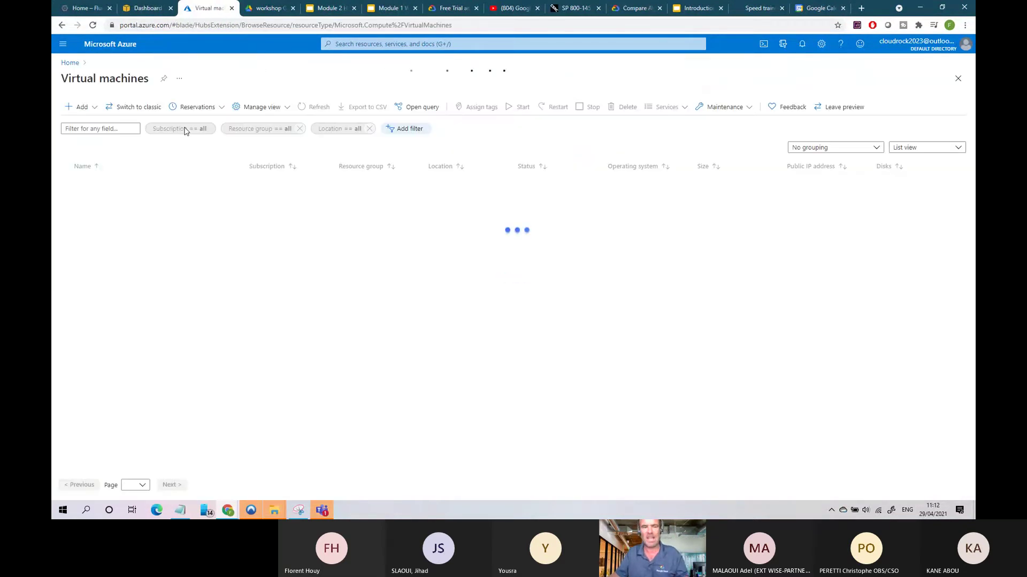
pyautogui.click(69, 62)
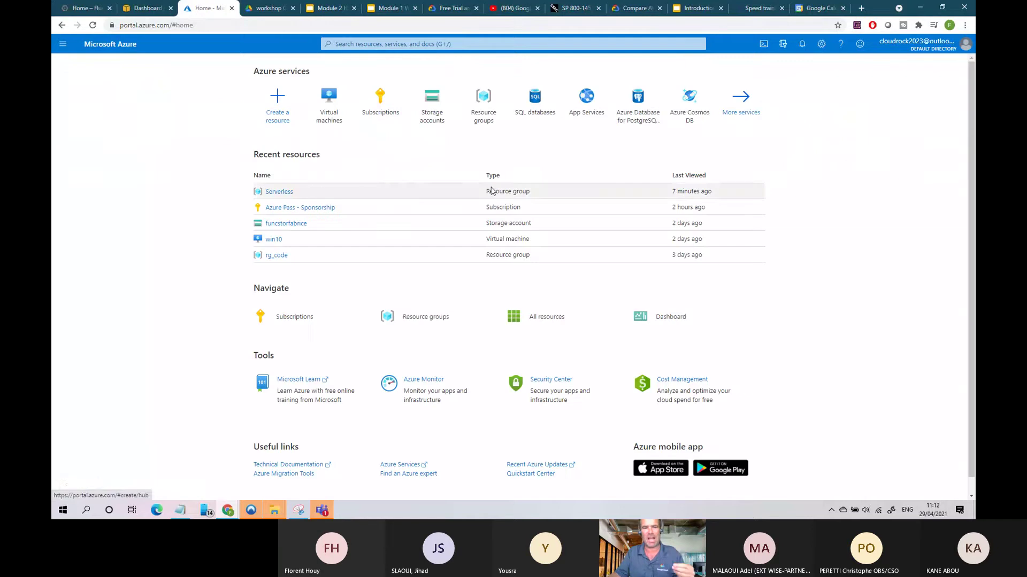
pyautogui.click(480, 116)
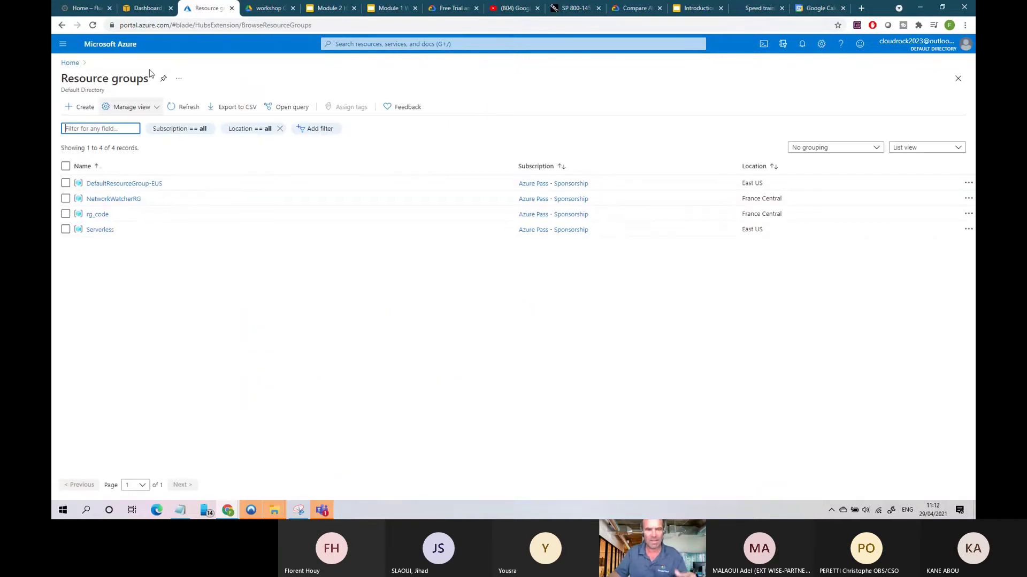
pyautogui.click(102, 230)
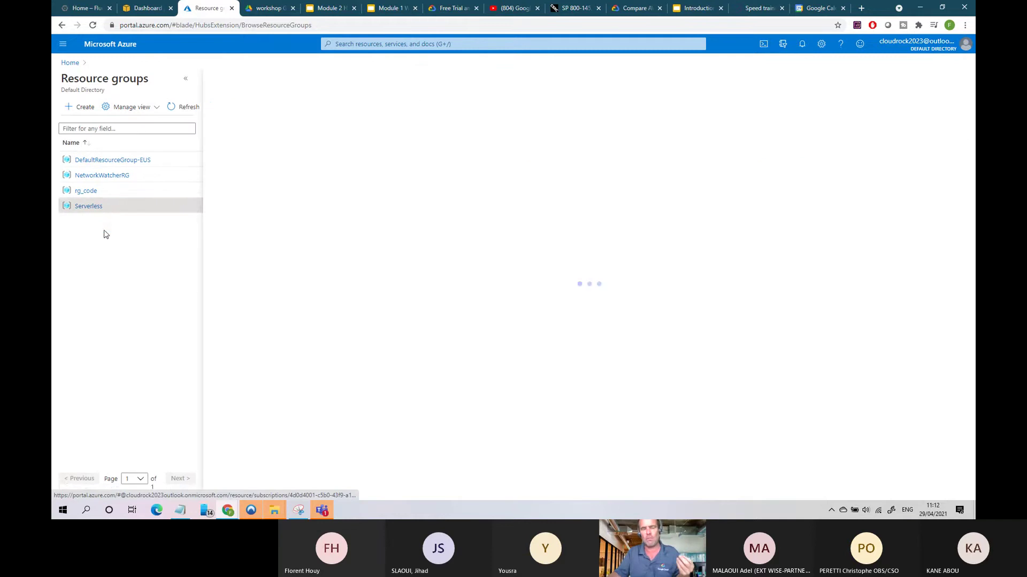
# Return to the Google Cloud console, dismiss the project selection, and look over the cards on the home dashboard
pyautogui.click(79, 10)
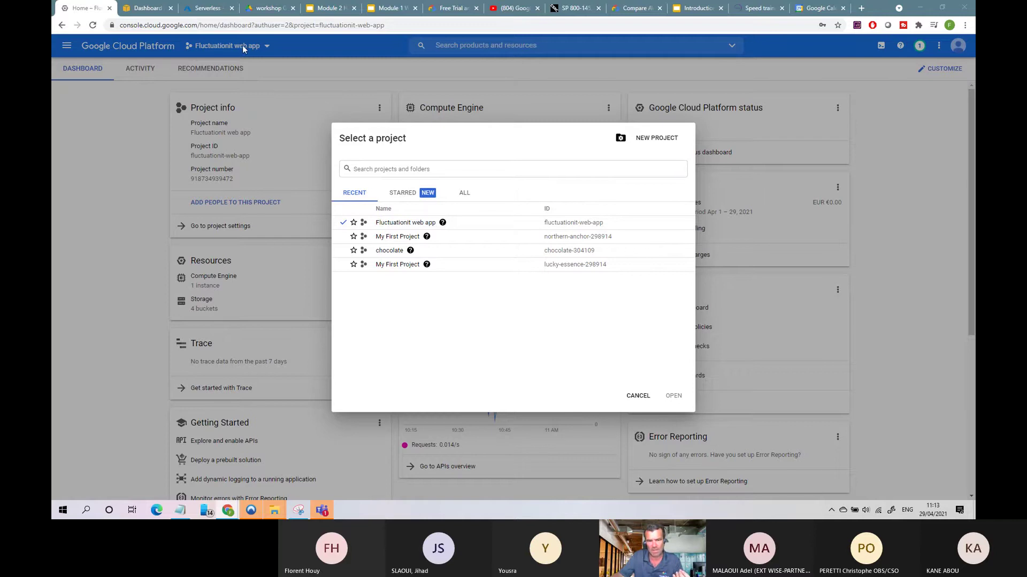
pyautogui.click(638, 396)
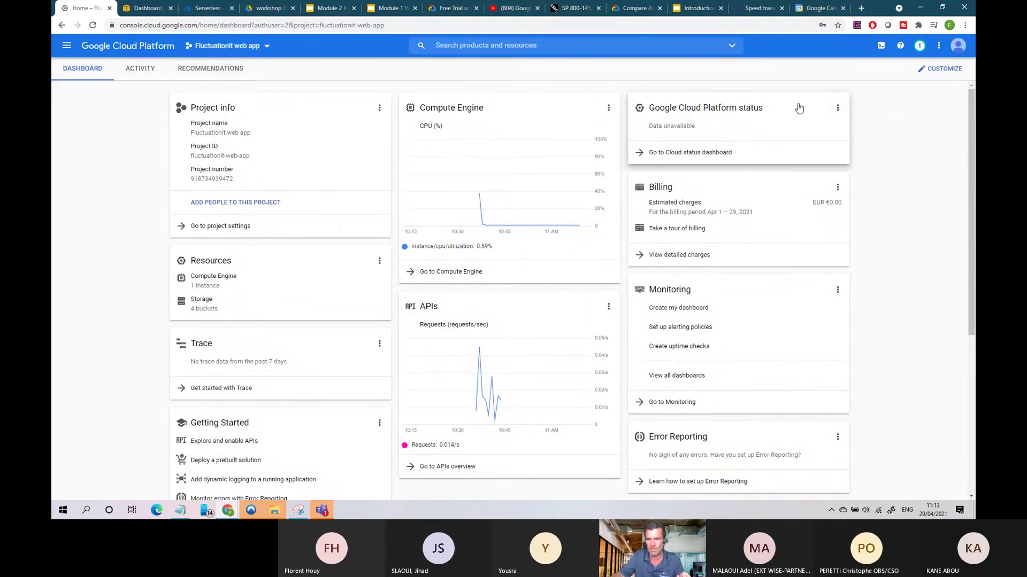
pyautogui.scroll(-1, 374, 197)
pyautogui.scroll(-4, 375, 197)
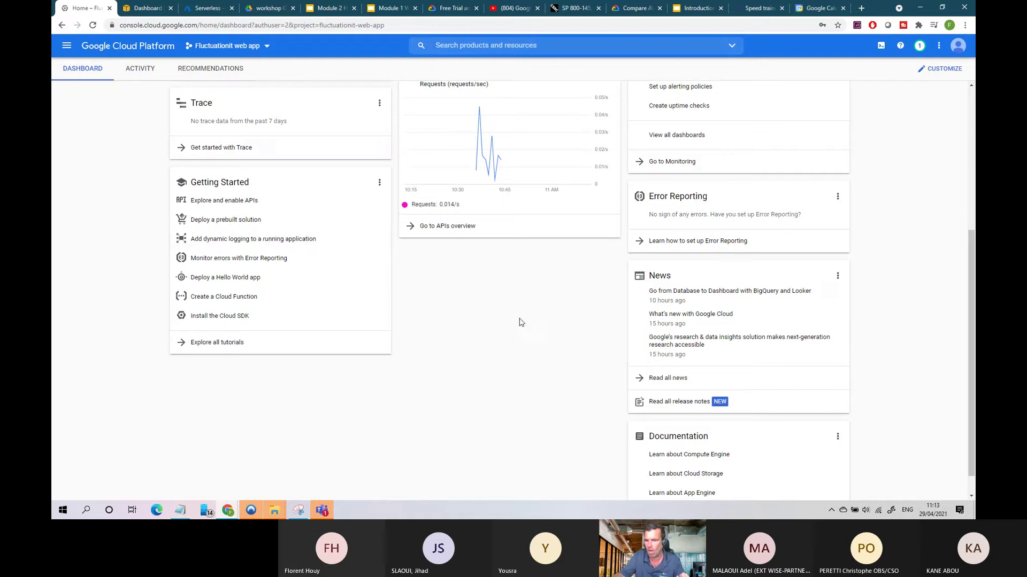
pyautogui.scroll(5, 520, 321)
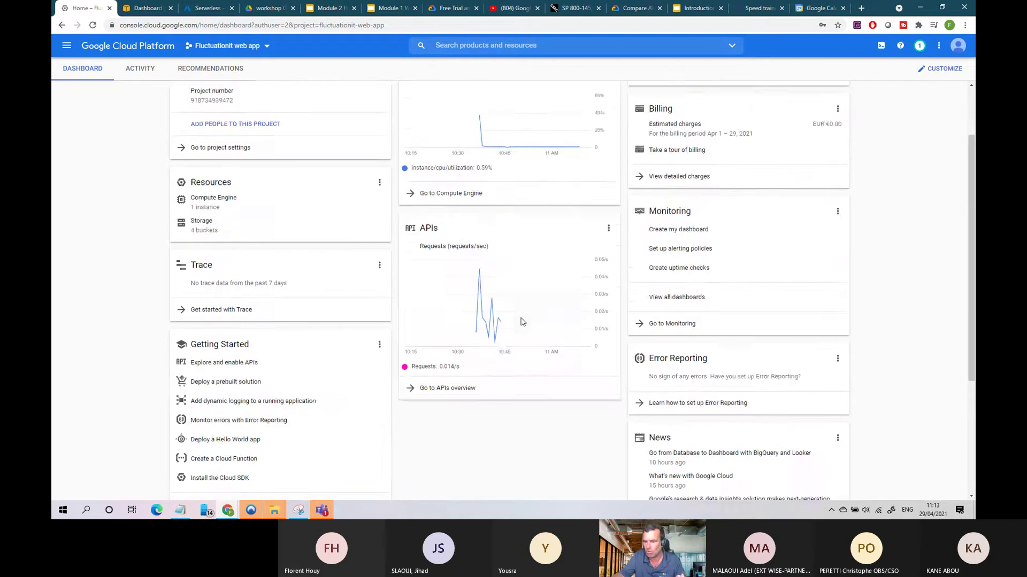
# Examine the Compute Engine and App Engine entries in the console's list of services
pyautogui.click(67, 46)
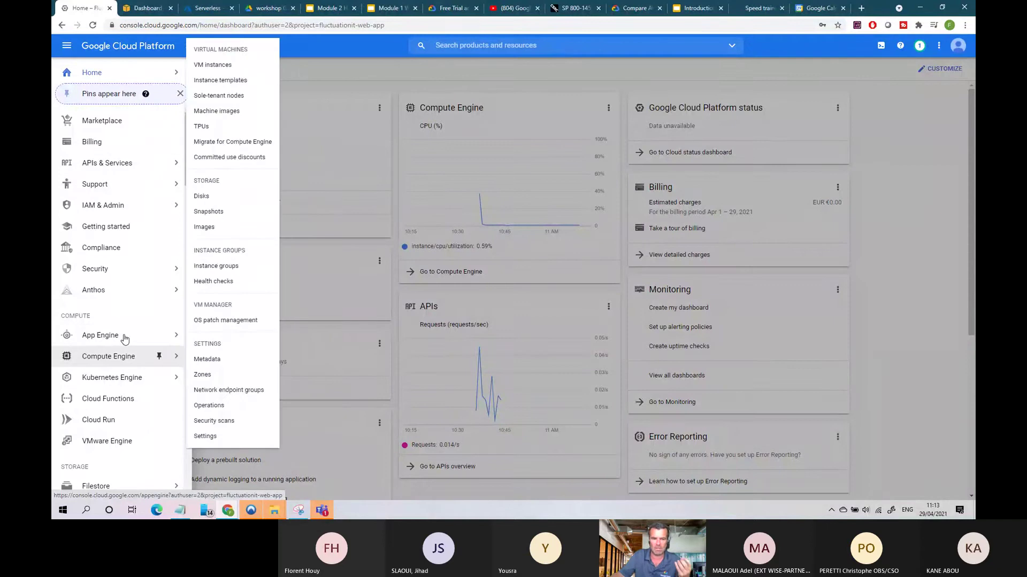
pyautogui.moveTo(125, 339)
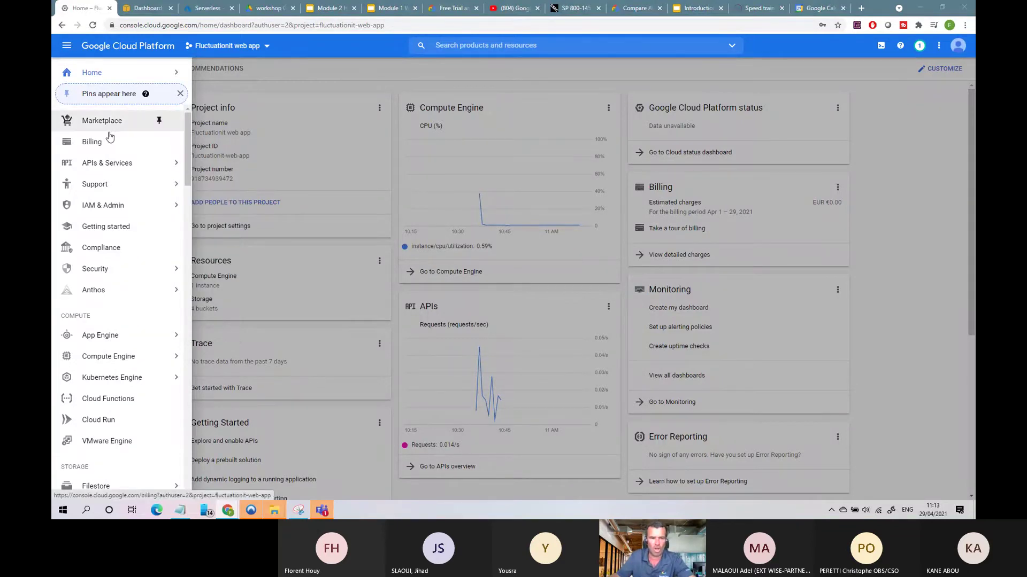
pyautogui.click(68, 48)
pyautogui.click(71, 51)
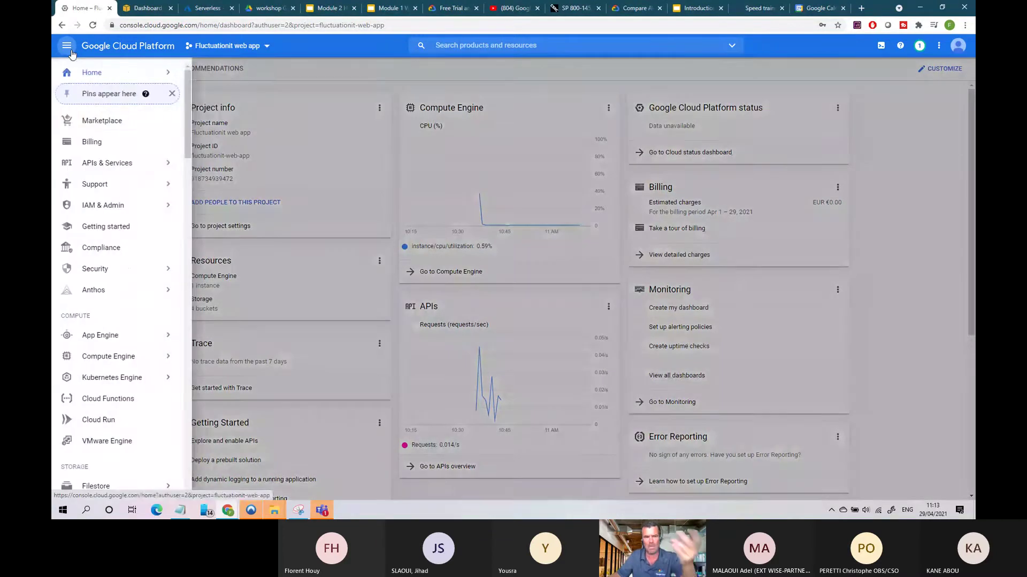
# Open the IAM permissions of the Fluctuationit web app project and bring up the form for adding members
pyautogui.moveTo(122, 209)
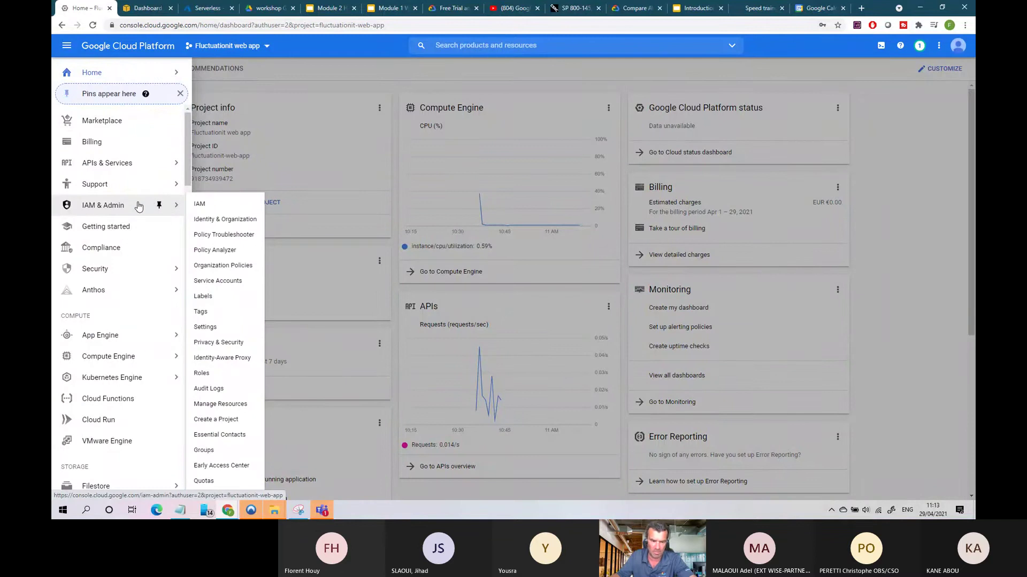
pyautogui.click(156, 208)
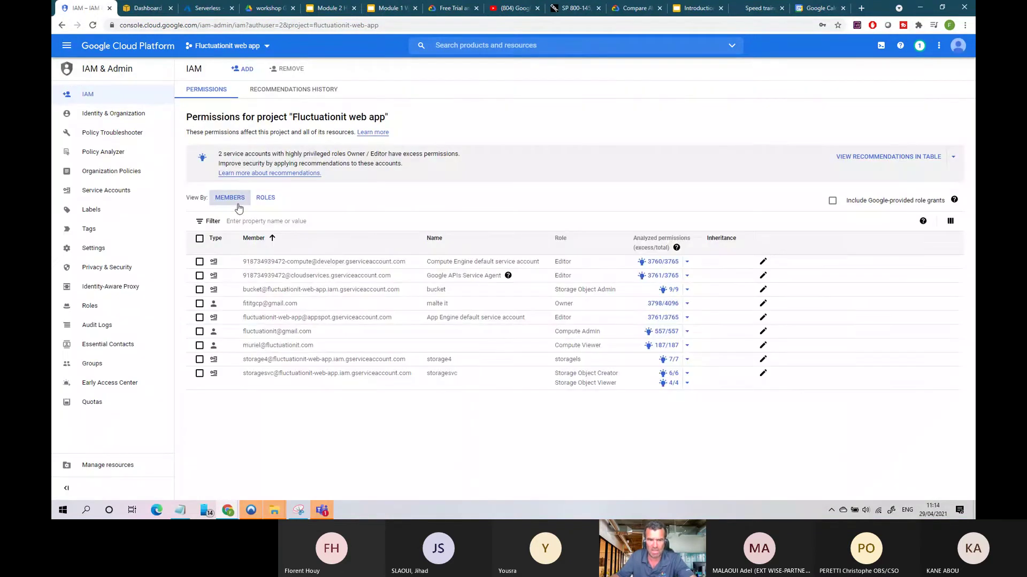
pyautogui.click(246, 71)
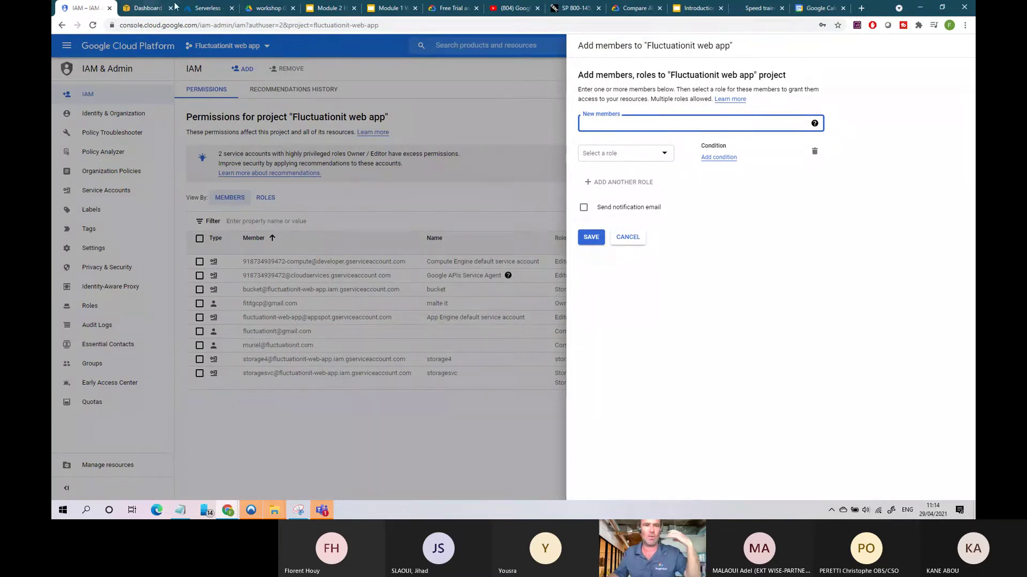
# Switch to the Azure portal, bring up the new user form in Azure Active Directory, and view its available domain names
pyautogui.click(210, 11)
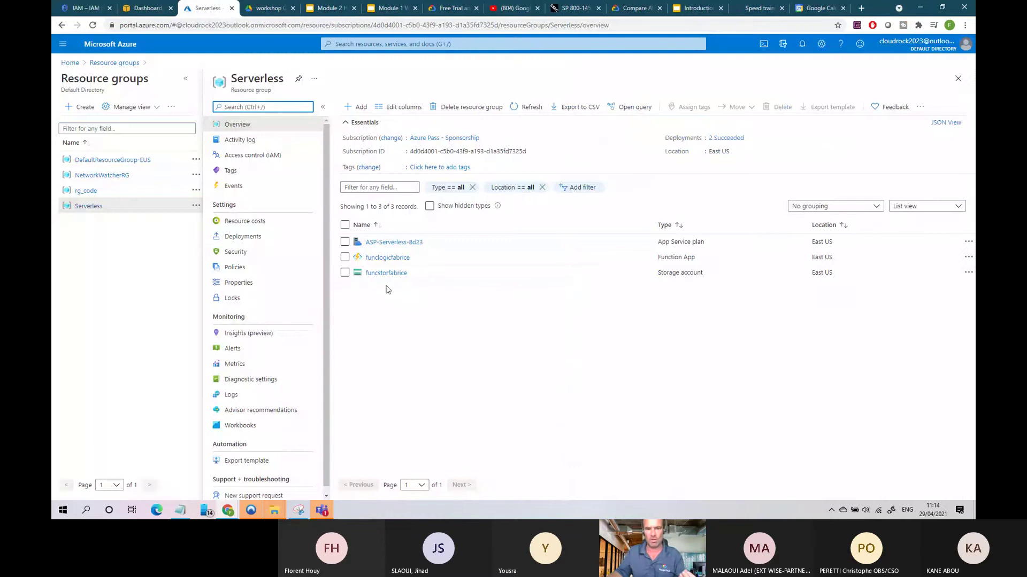
pyautogui.click(70, 62)
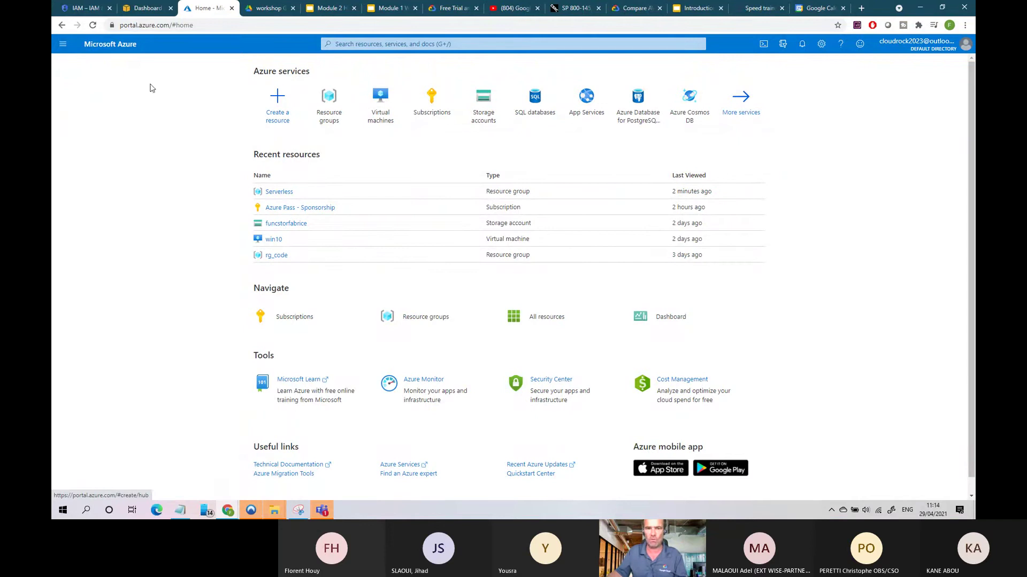
pyautogui.click(64, 47)
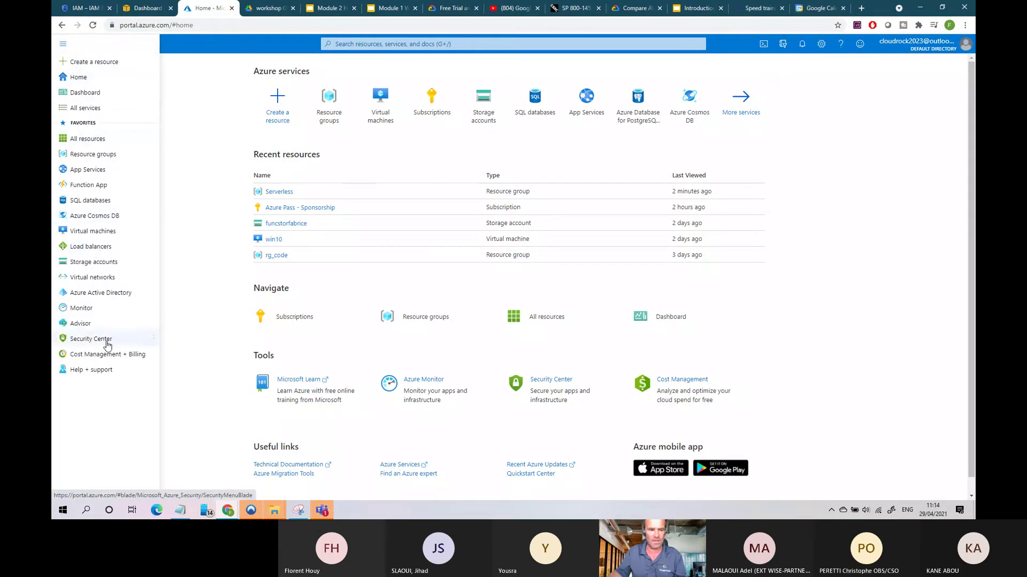
pyautogui.click(107, 293)
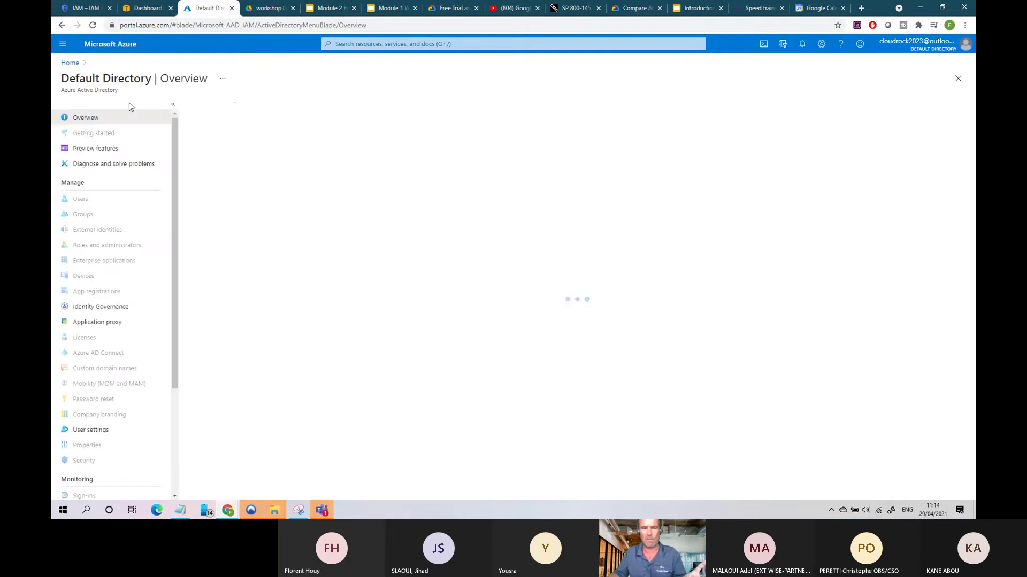
pyautogui.click(80, 199)
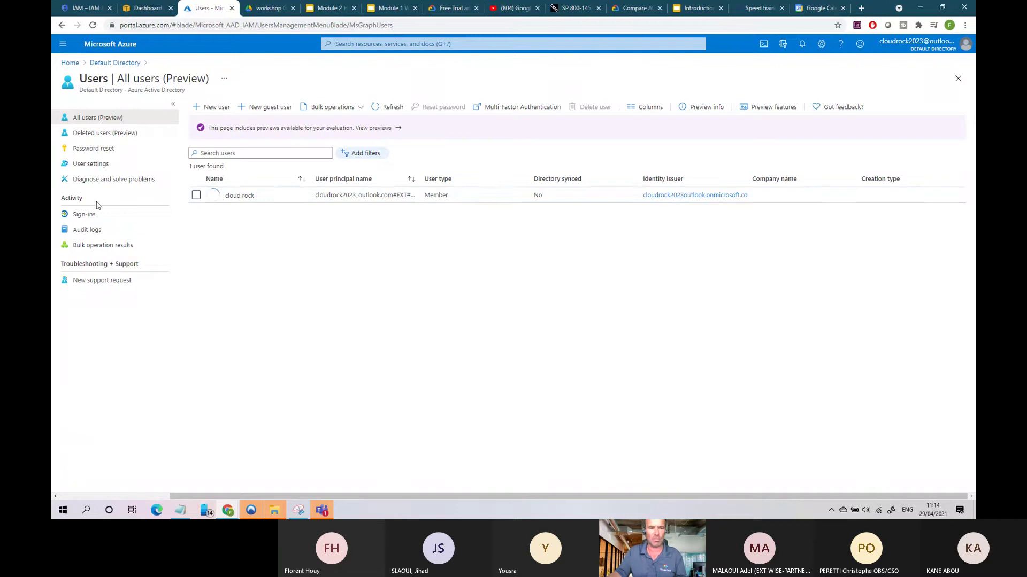
pyautogui.click(220, 109)
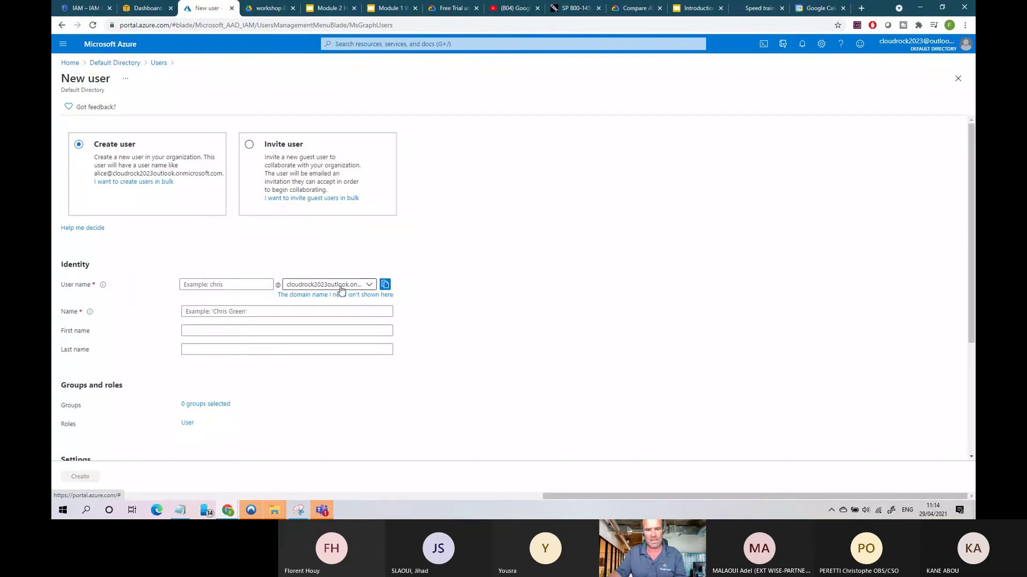
pyautogui.click(351, 287)
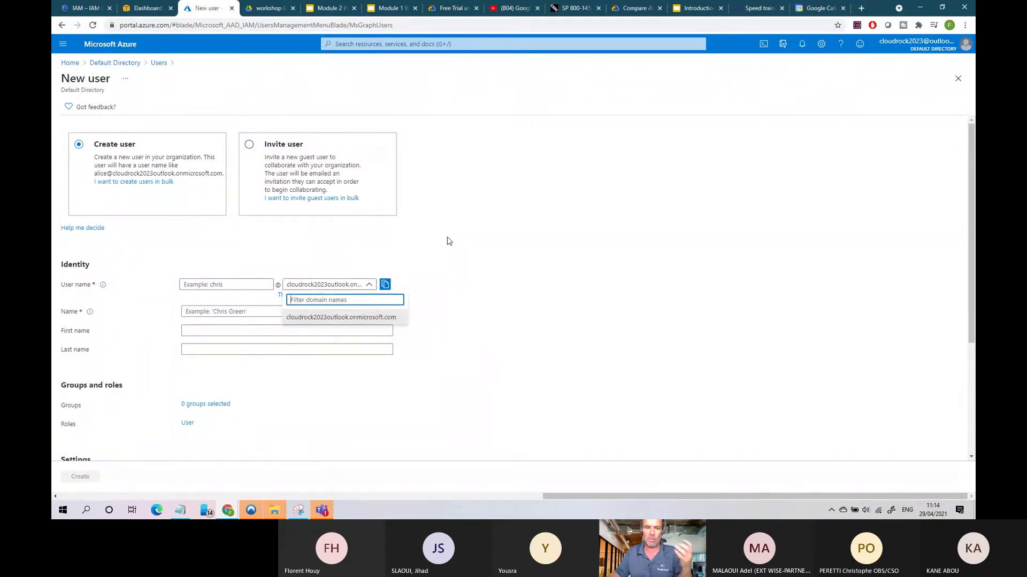
pyautogui.click(394, 227)
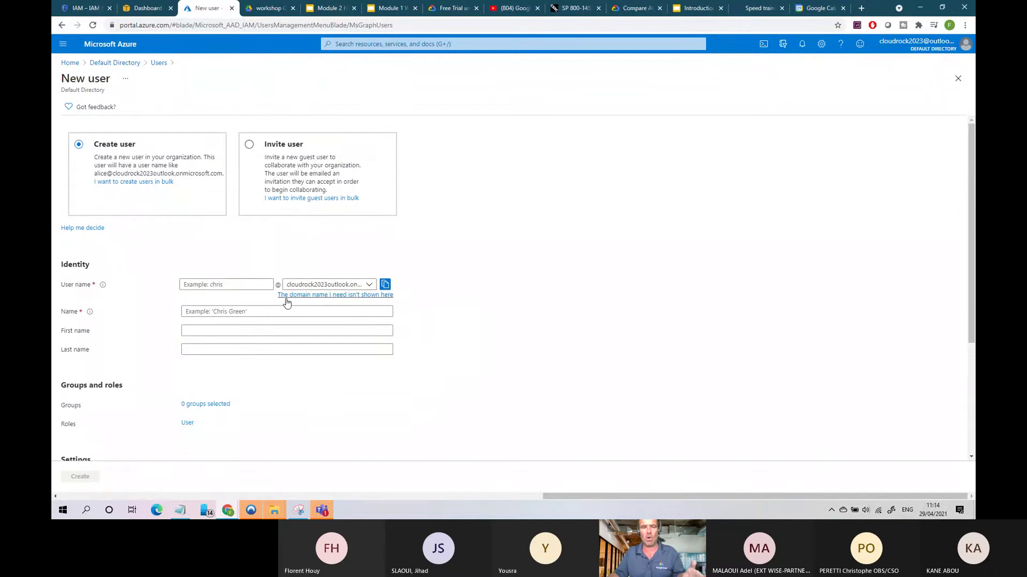
# Return to the Google Cloud console, browse the App Engine and BigQuery roles for new members, and cancel adding members
pyautogui.click(69, 12)
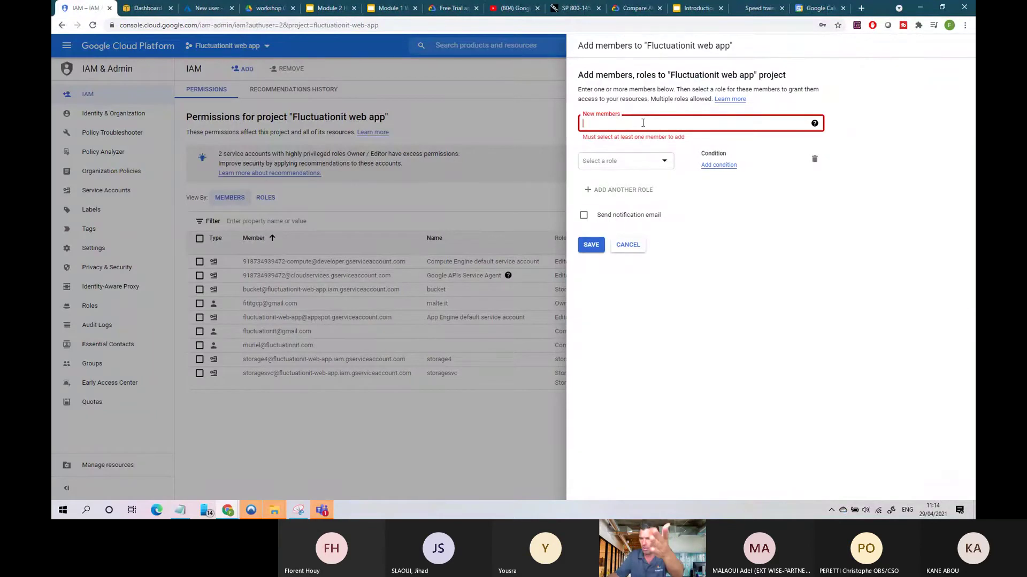
pyautogui.click(664, 161)
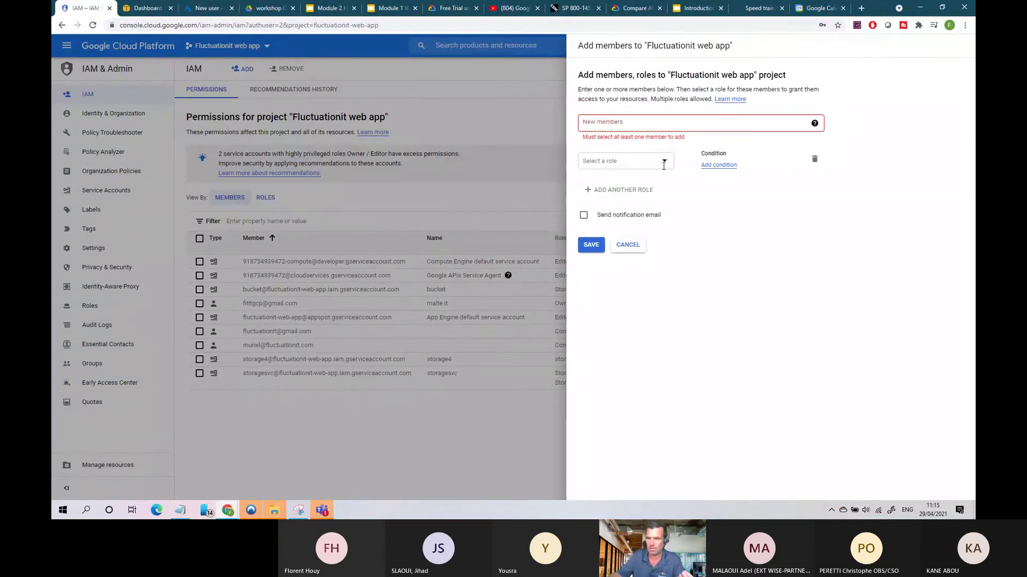
pyautogui.scroll(-3, 626, 254)
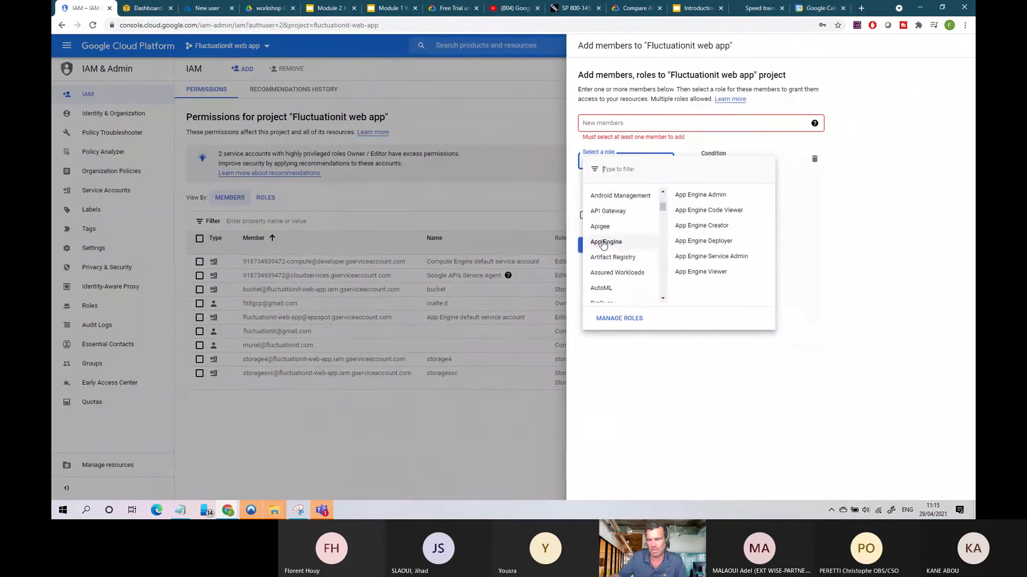
pyautogui.scroll(-1, 605, 244)
pyautogui.moveTo(602, 257)
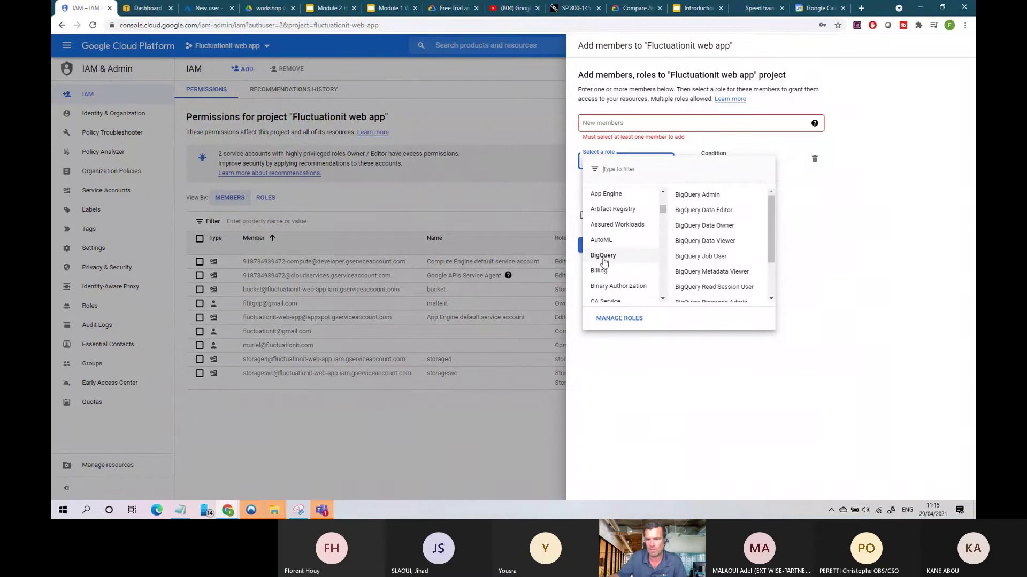
pyautogui.click(863, 229)
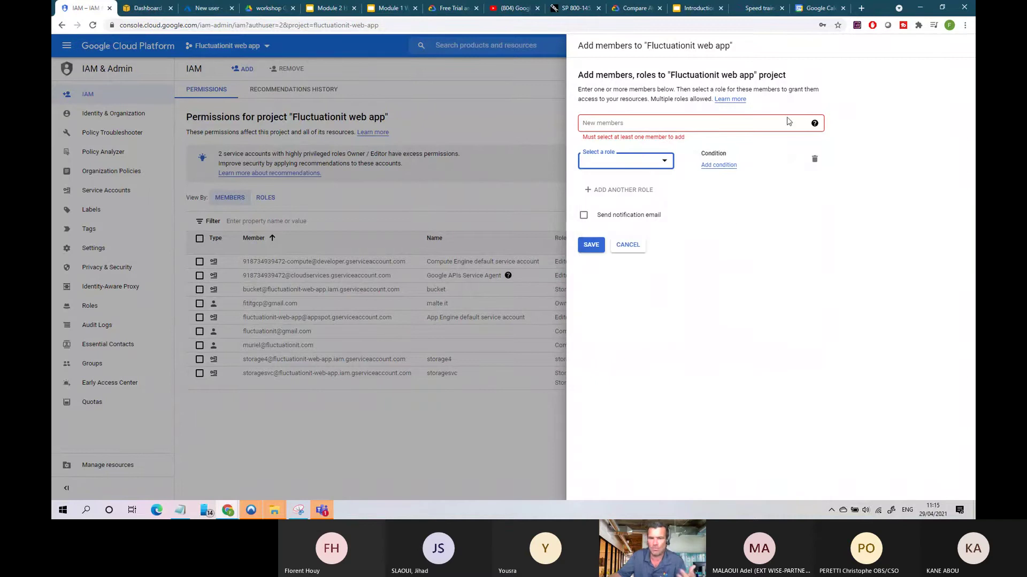
pyautogui.click(636, 246)
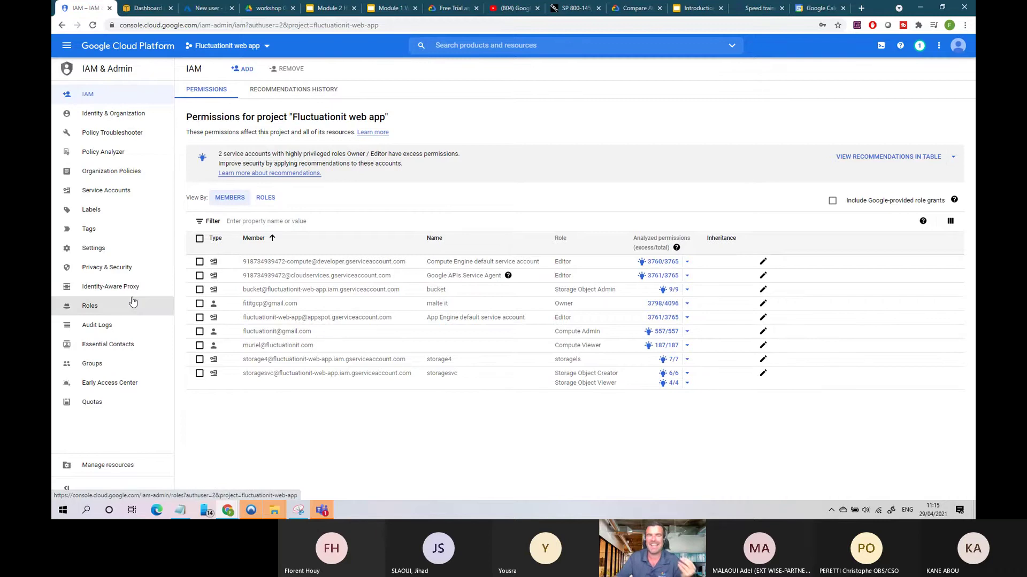
# Switch to the workshop GCP folder in Google Drive and open the Module 3 network and vm presentation
pyautogui.click(65, 48)
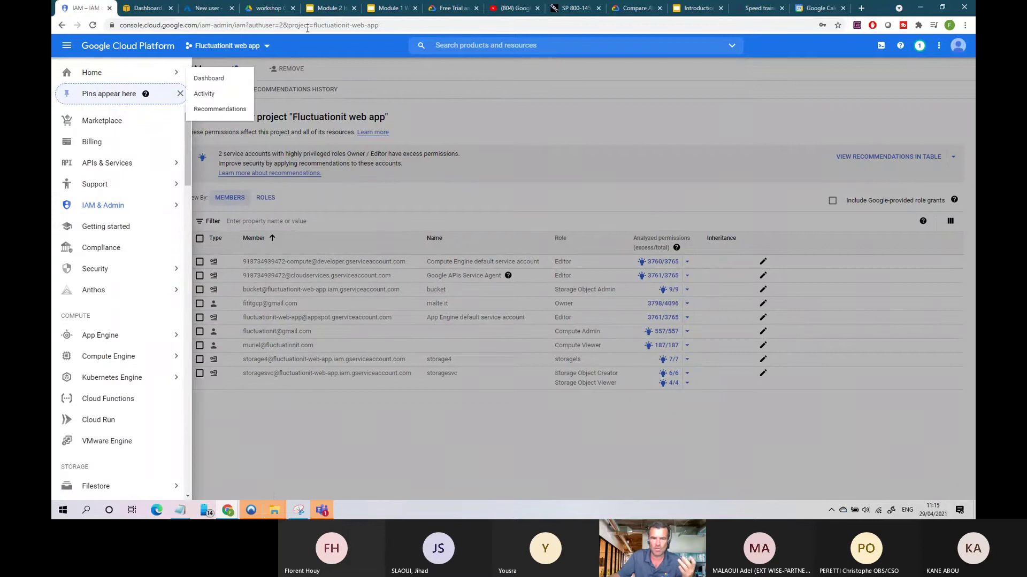
pyautogui.click(327, 9)
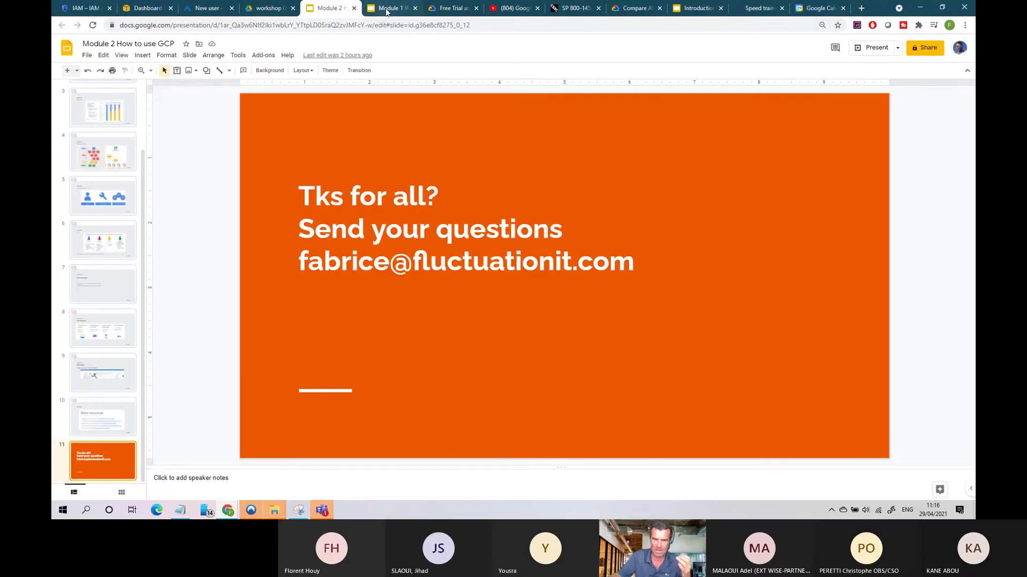
pyautogui.click(270, 9)
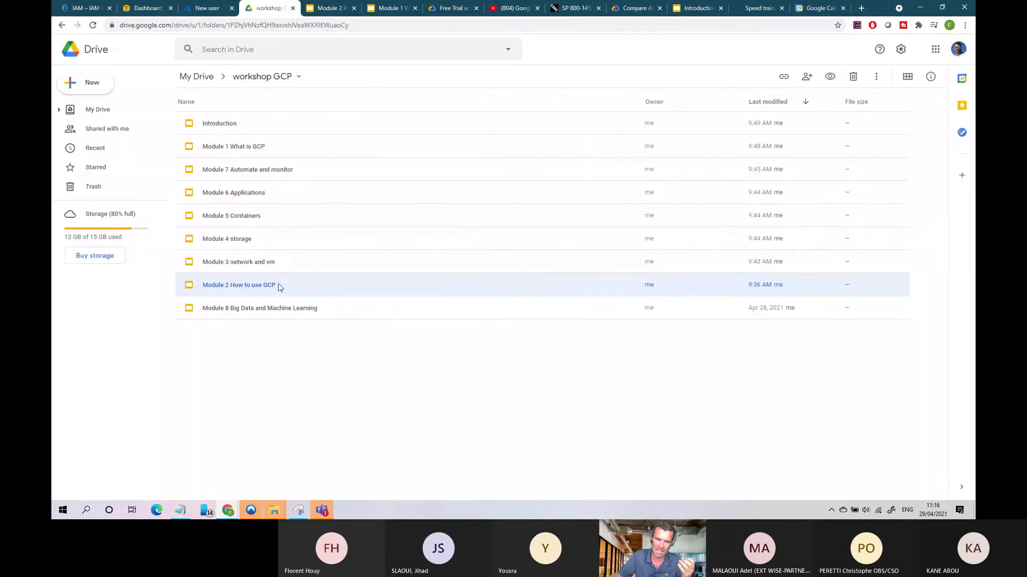
pyautogui.click(273, 264)
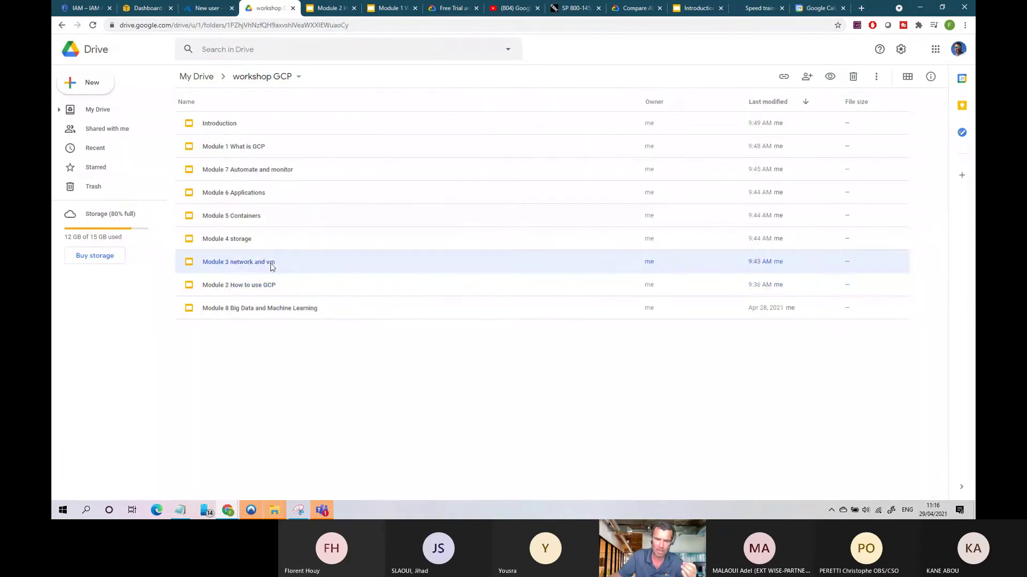
pyautogui.doubleClick(238, 263)
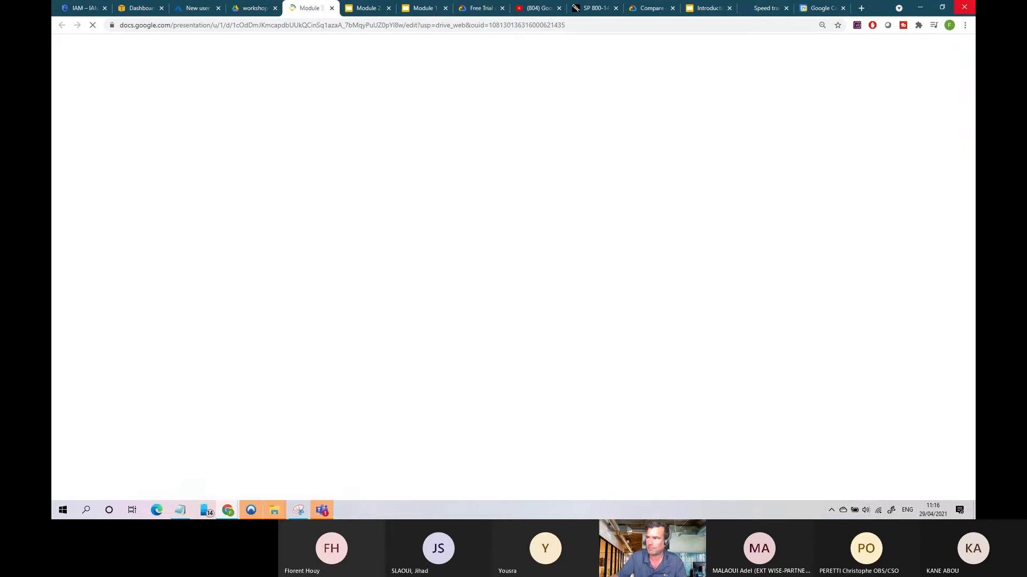
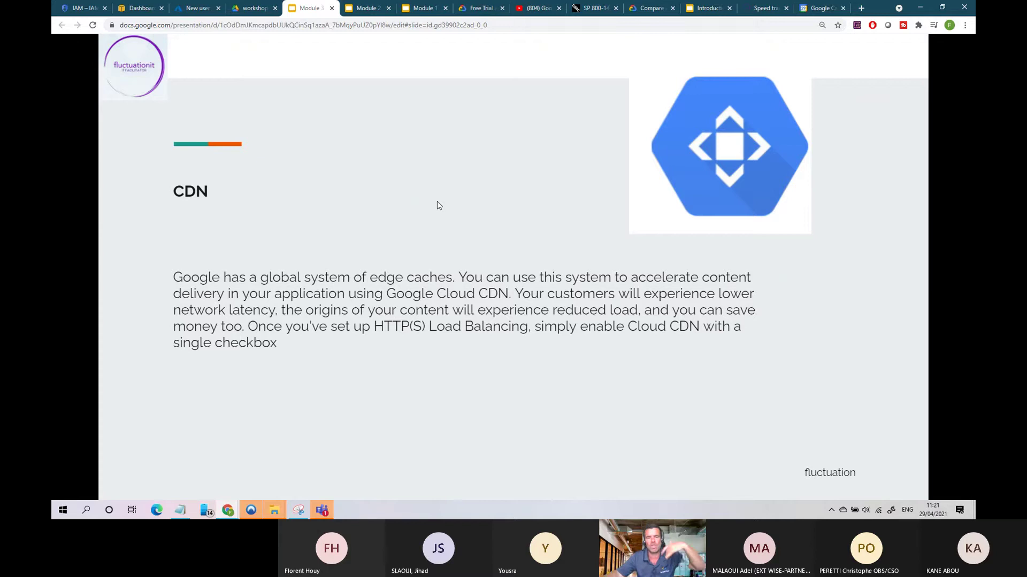
# Present the Module 3 slides from CDN through interconnect options, VM and scaling to the closing slide
pyautogui.click(438, 204)
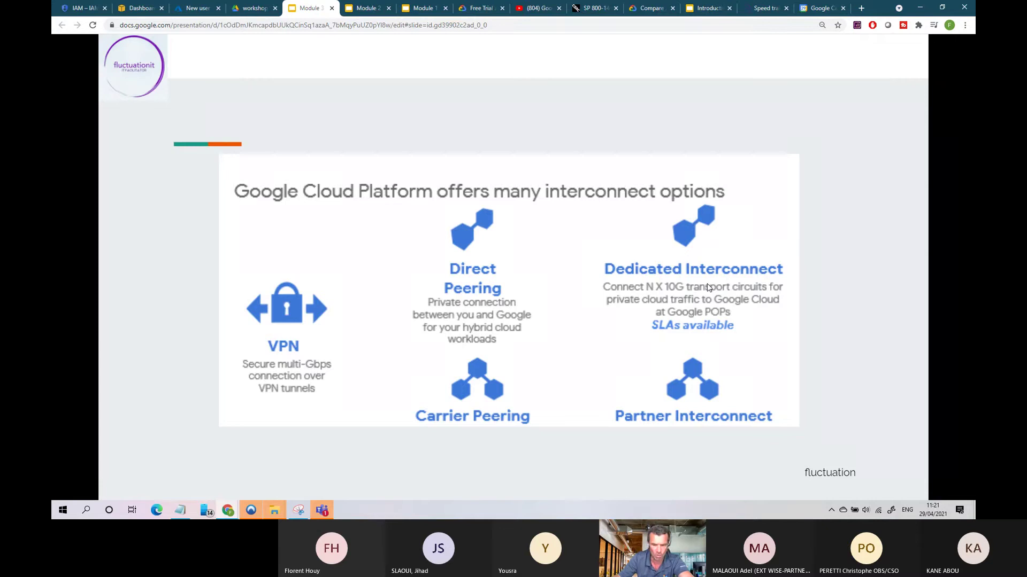
pyautogui.click(547, 147)
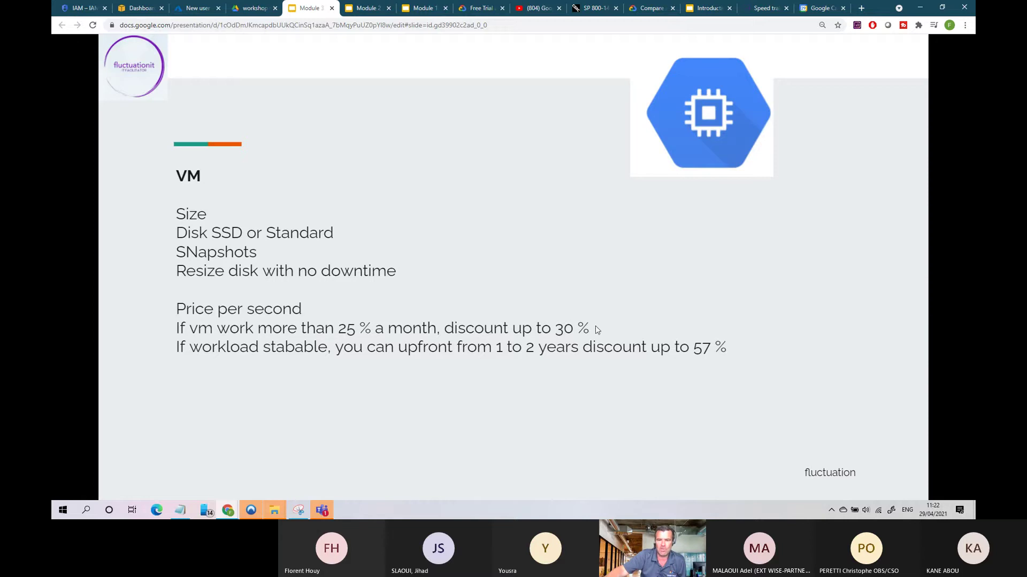
pyautogui.click(504, 275)
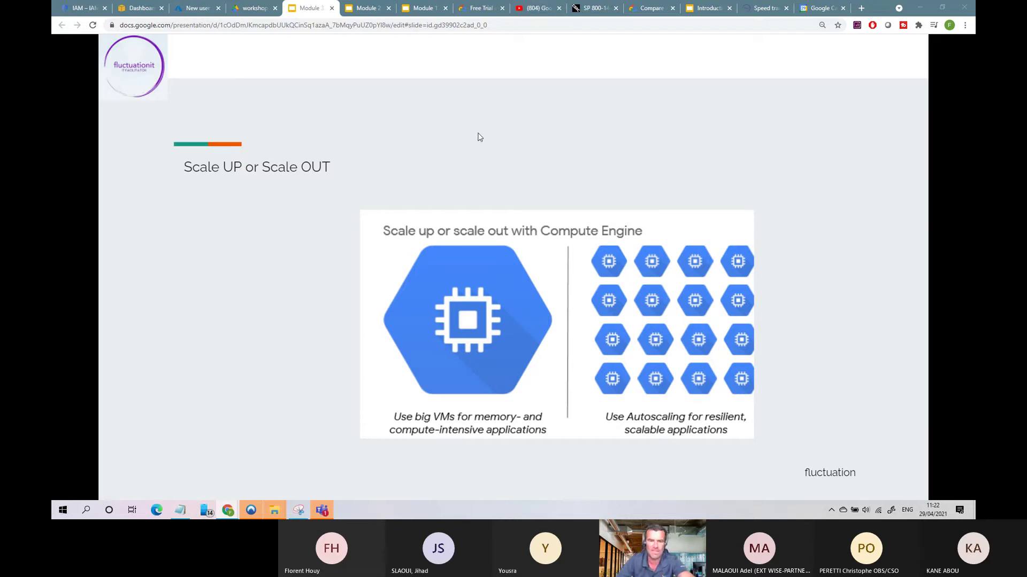
pyautogui.press('Right')
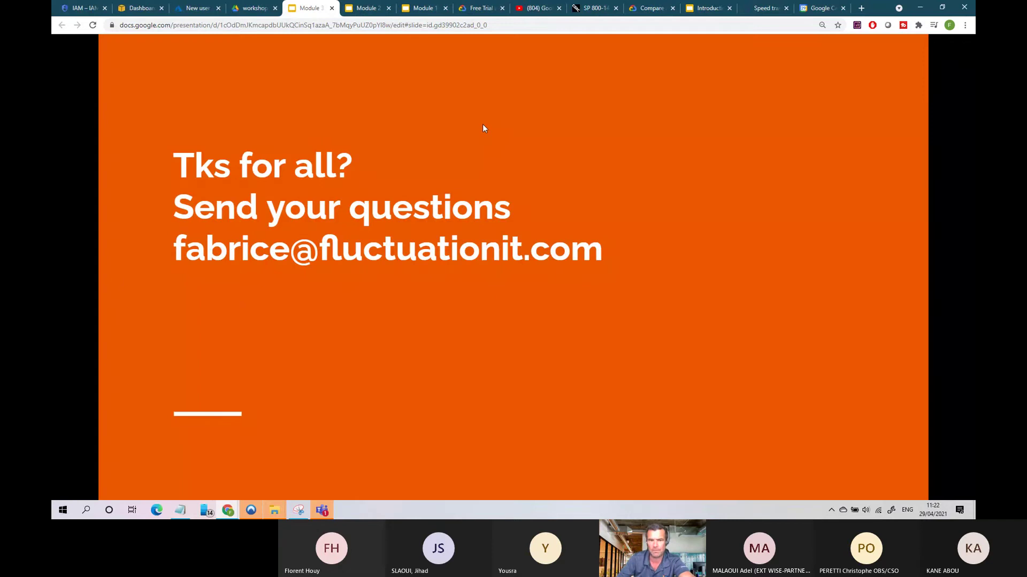
# Return to the Google Cloud console and start creating a new VM instance in Compute Engine
pyautogui.click(80, 8)
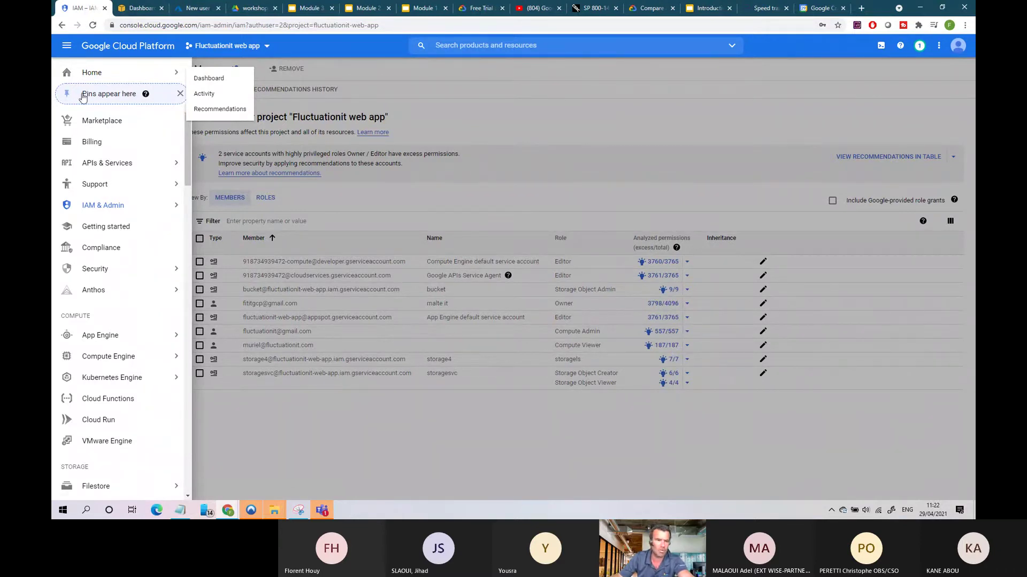
pyautogui.click(113, 362)
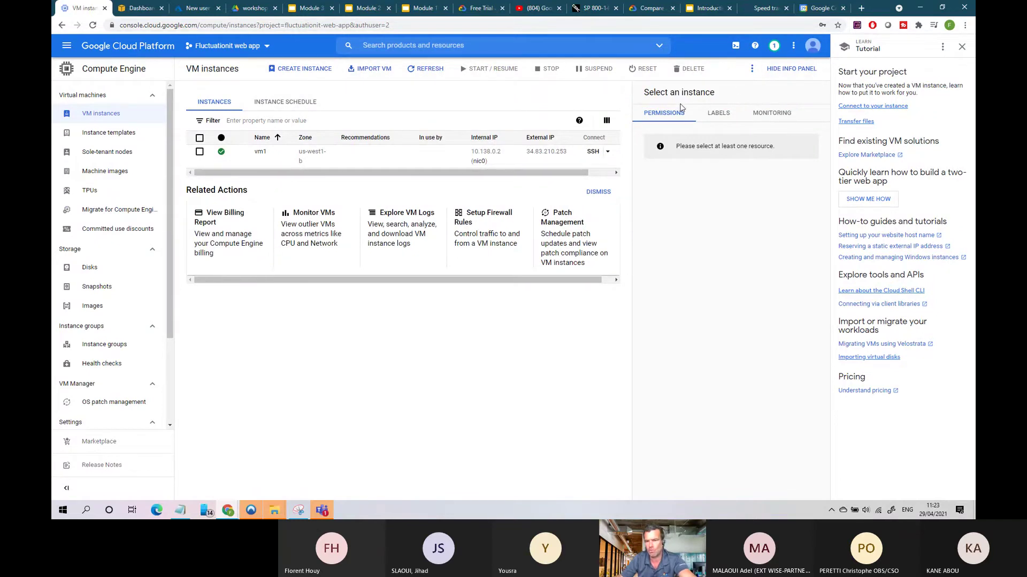
pyautogui.click(314, 73)
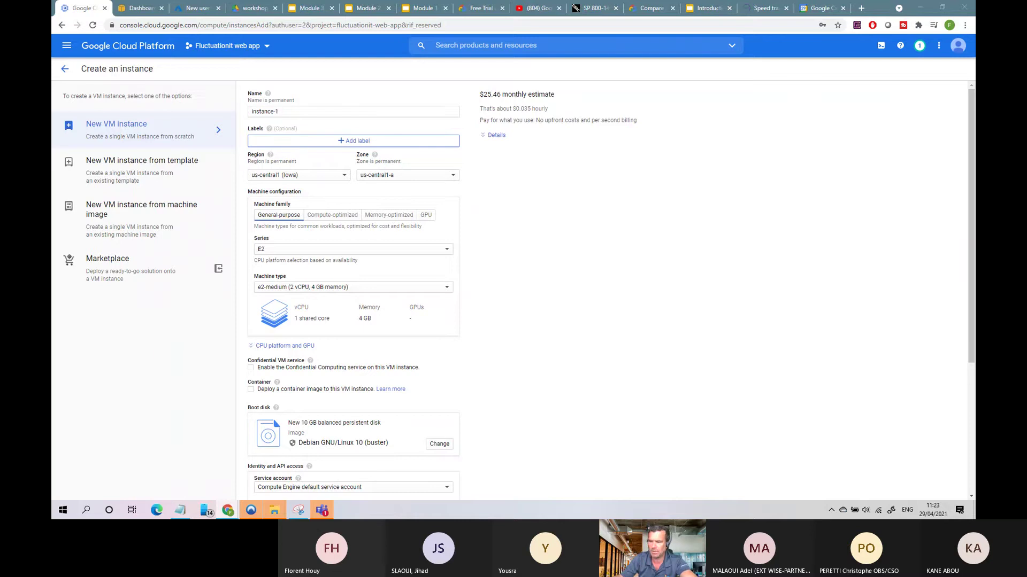
# Name the new VM instance my-vm-1 and set its region to europe-west1 (Belgium)
pyautogui.click(298, 111)
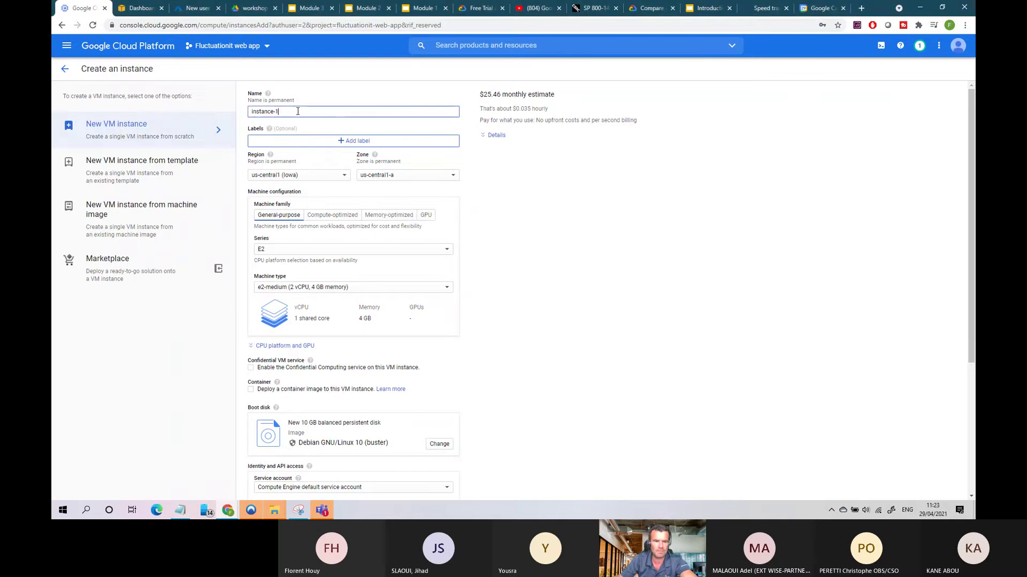
pyautogui.write('my-vm-1')
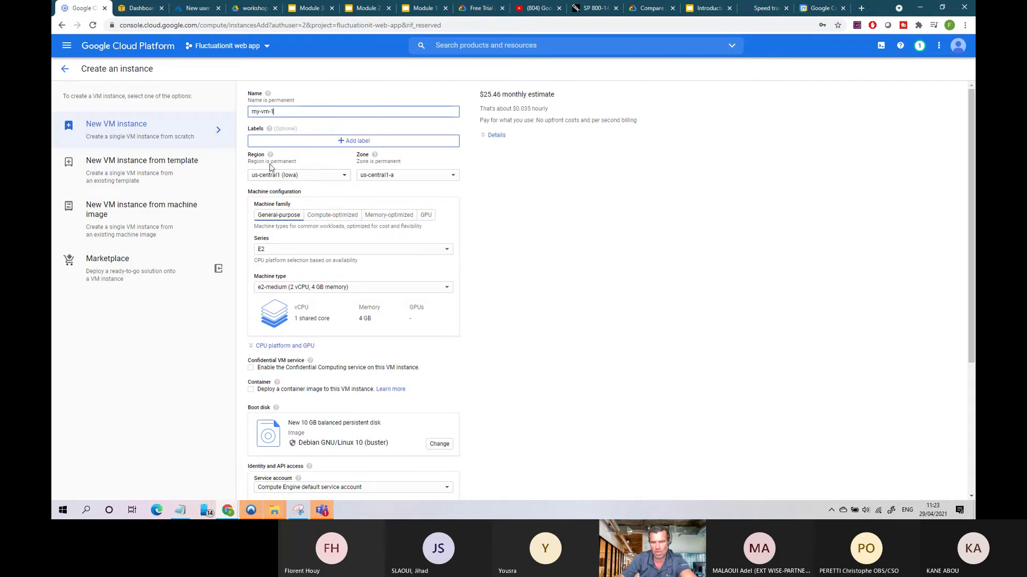
pyautogui.click(344, 178)
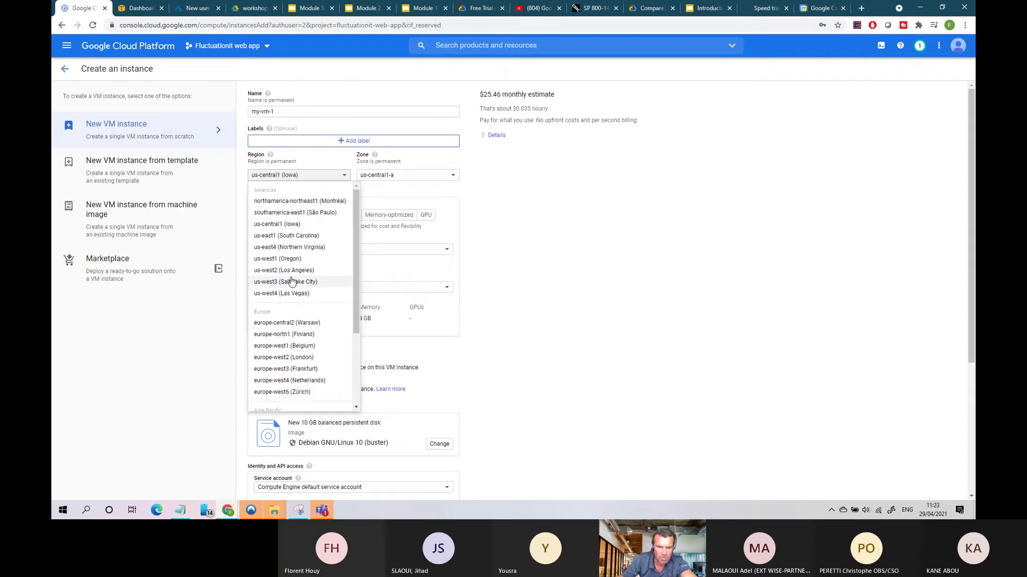
pyautogui.click(290, 346)
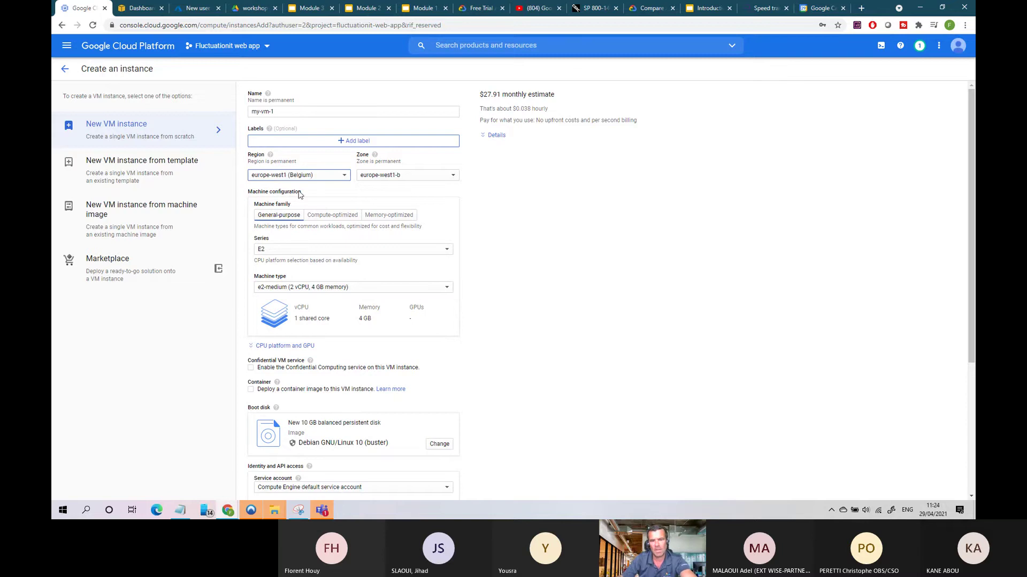
# Look over the zones offered for the instance's region and expand the details of its monthly cost estimate
pyautogui.click(417, 177)
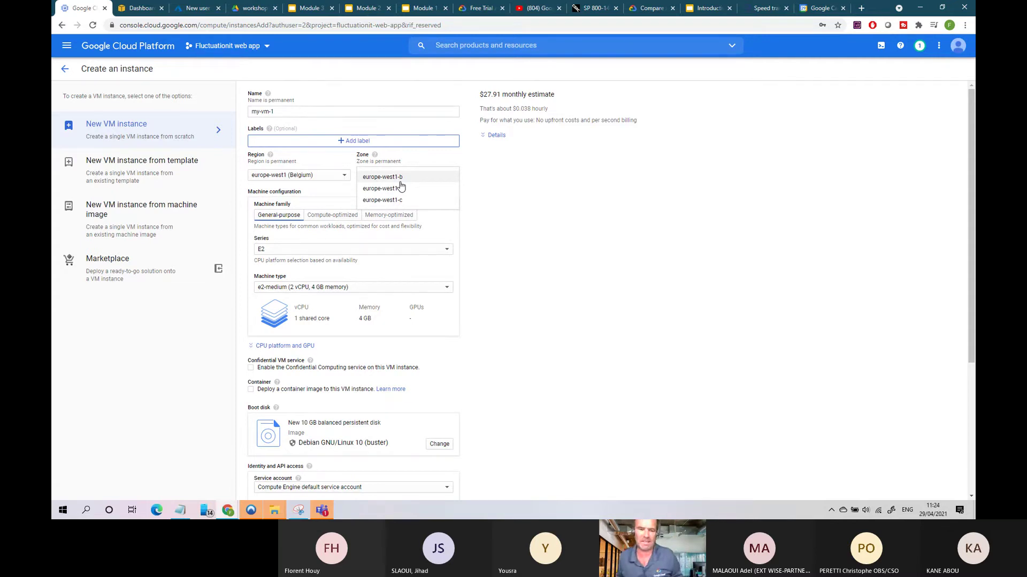
pyautogui.click(620, 203)
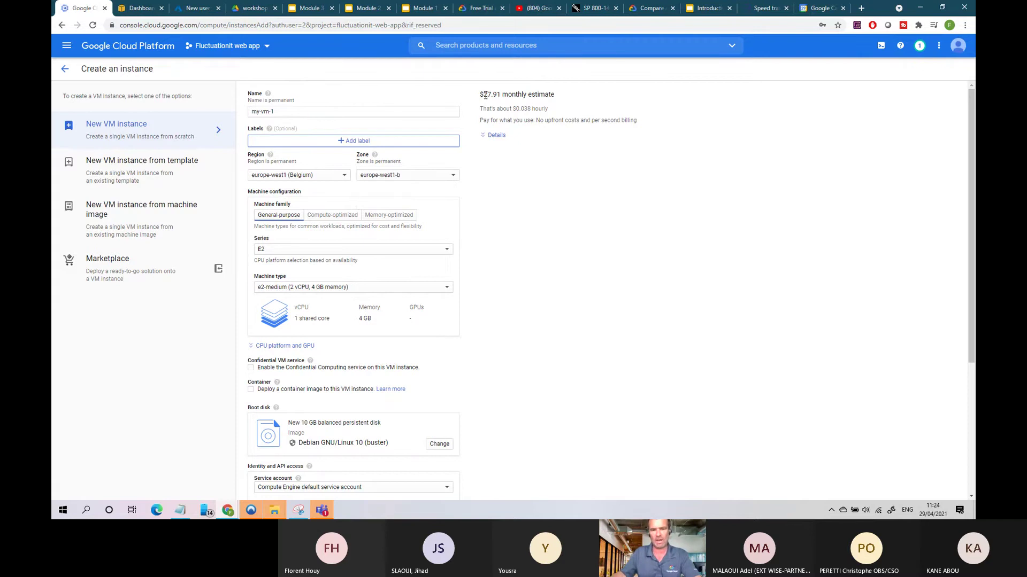
pyautogui.moveTo(484, 95); pyautogui.dragTo(538, 97)
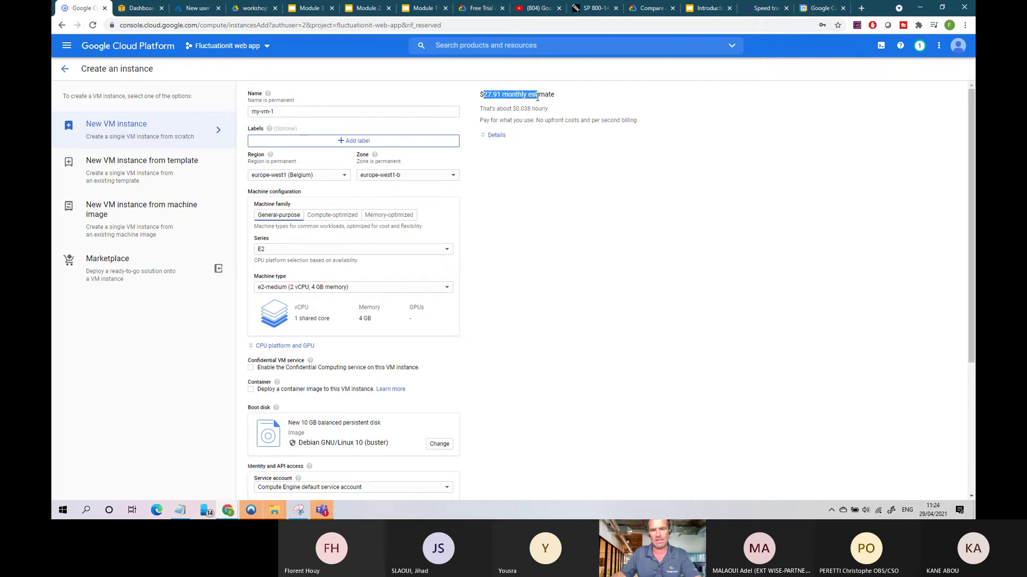
pyautogui.click(497, 137)
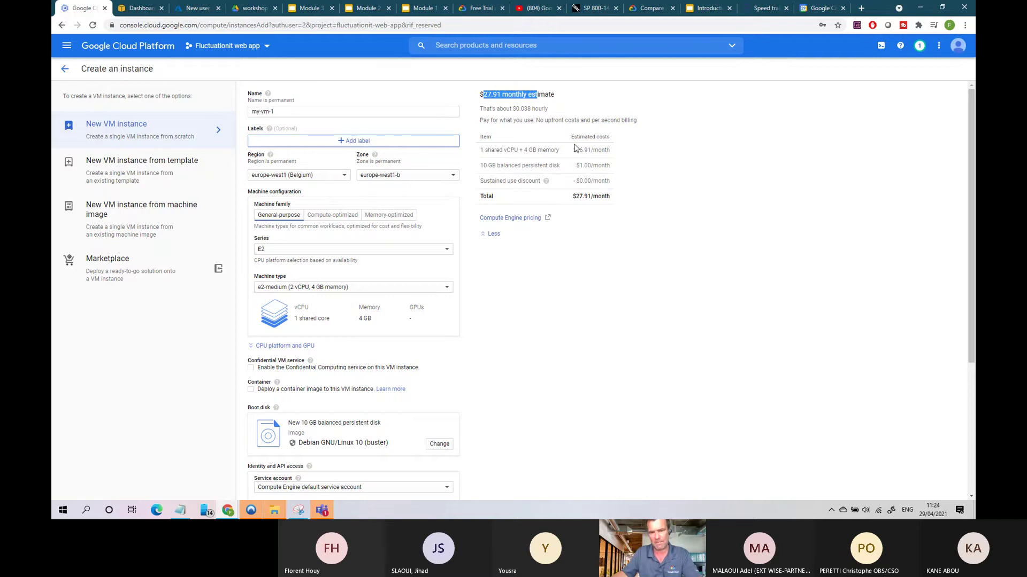
# Collapse the cost details and look over the series and E2 machine types offered in the general-purpose family
pyautogui.click(493, 234)
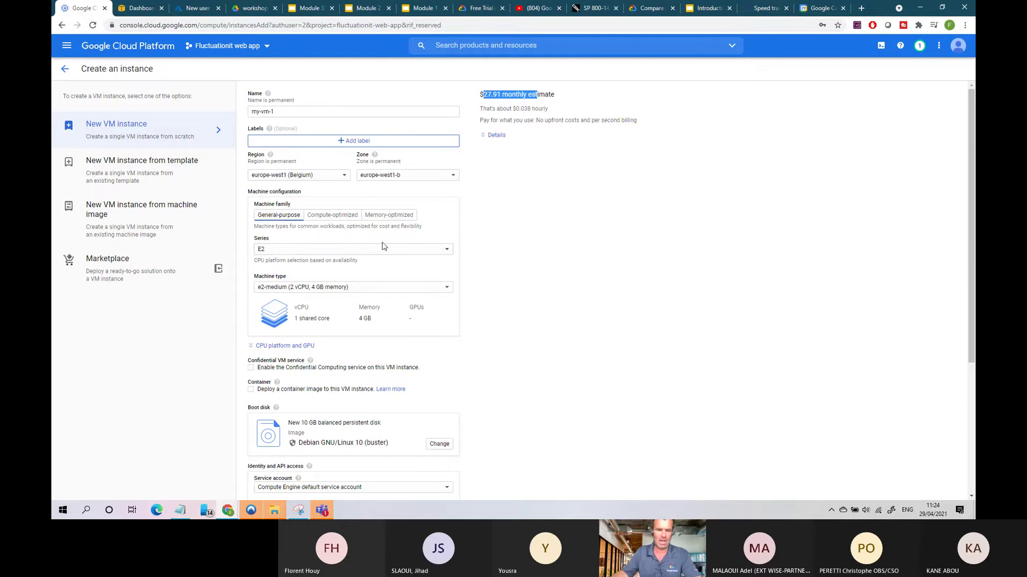
pyautogui.click(291, 253)
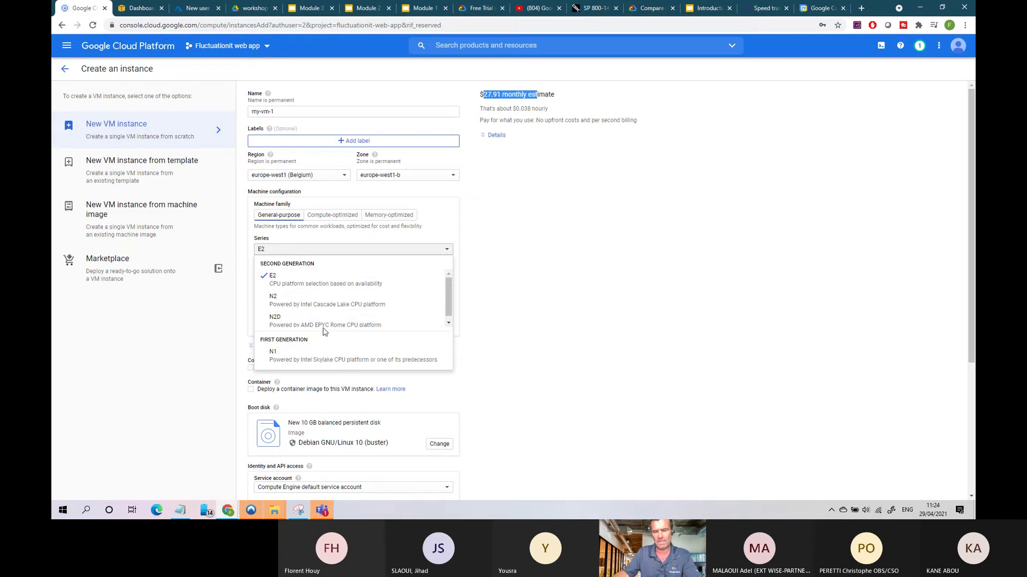
pyautogui.click(449, 259)
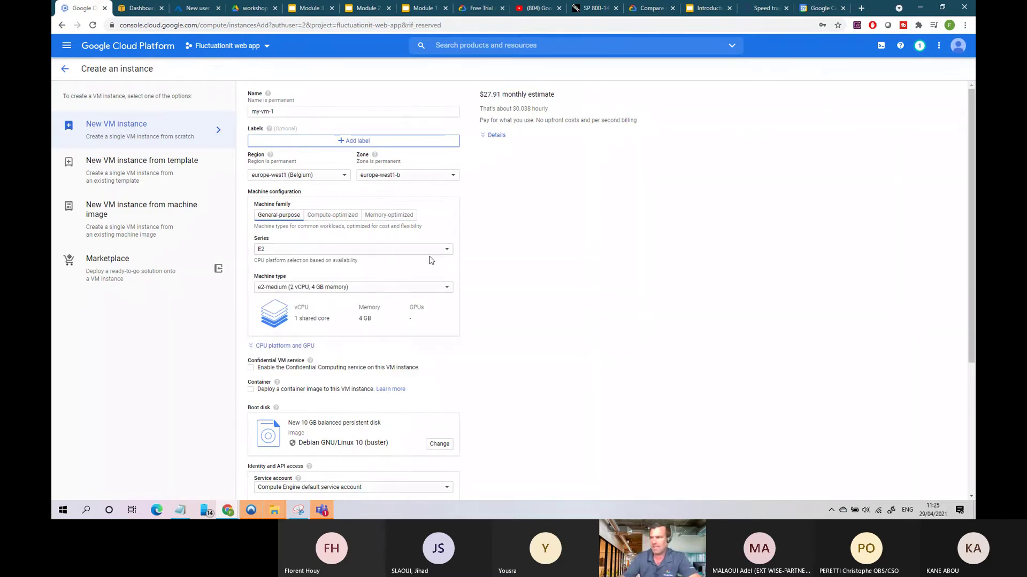
pyautogui.click(356, 290)
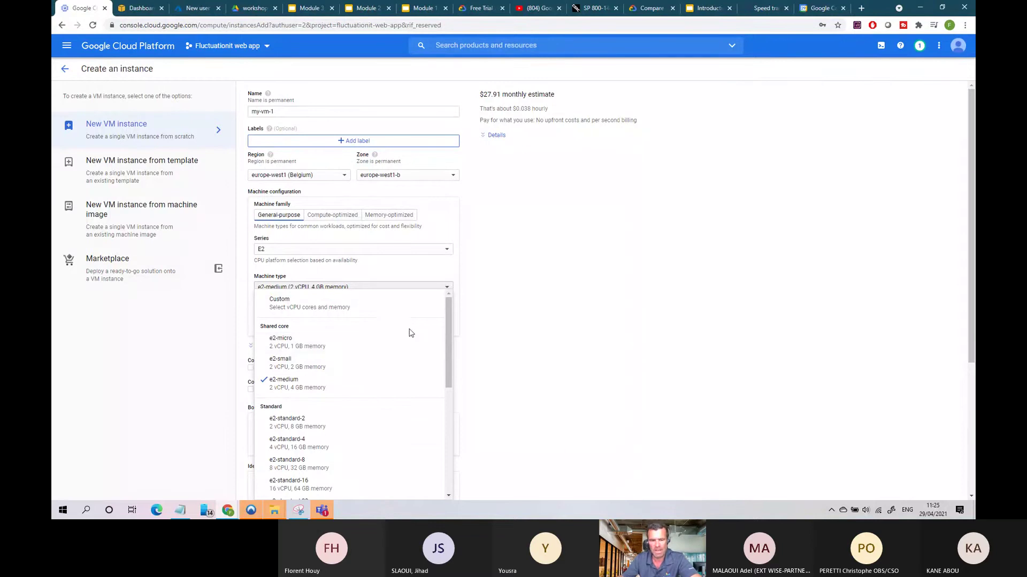
pyautogui.moveTo(451, 333); pyautogui.dragTo(435, 298)
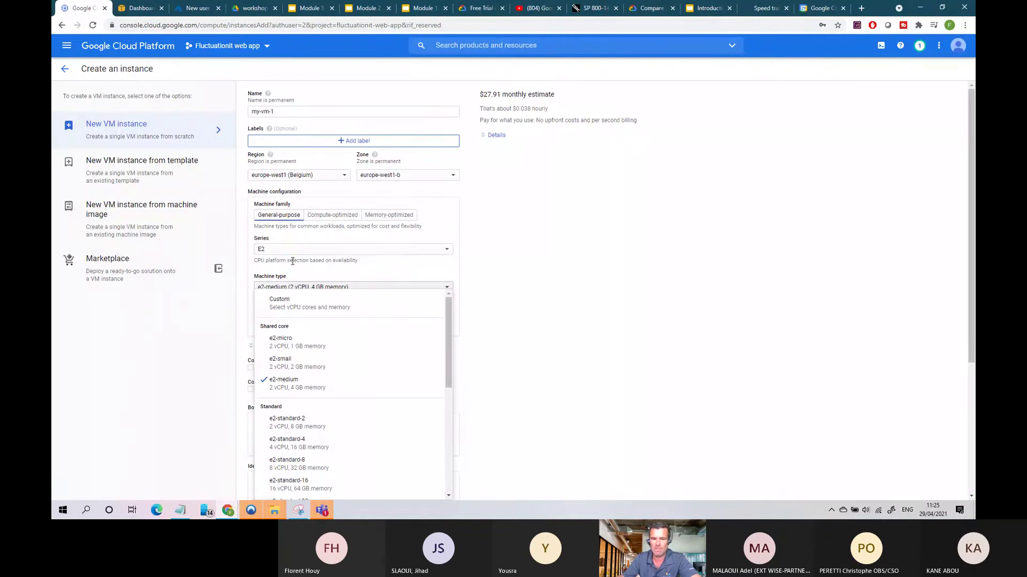
pyautogui.click(273, 215)
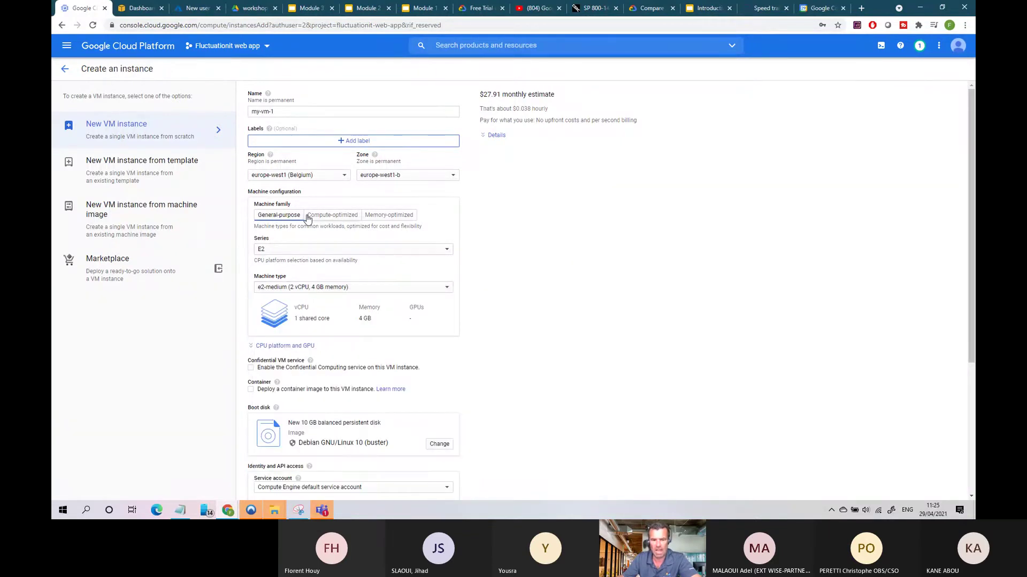
# Compare the machine types of the compute-optimized and memory-optimized families, returning to the general-purpose family at the end
pyautogui.click(320, 217)
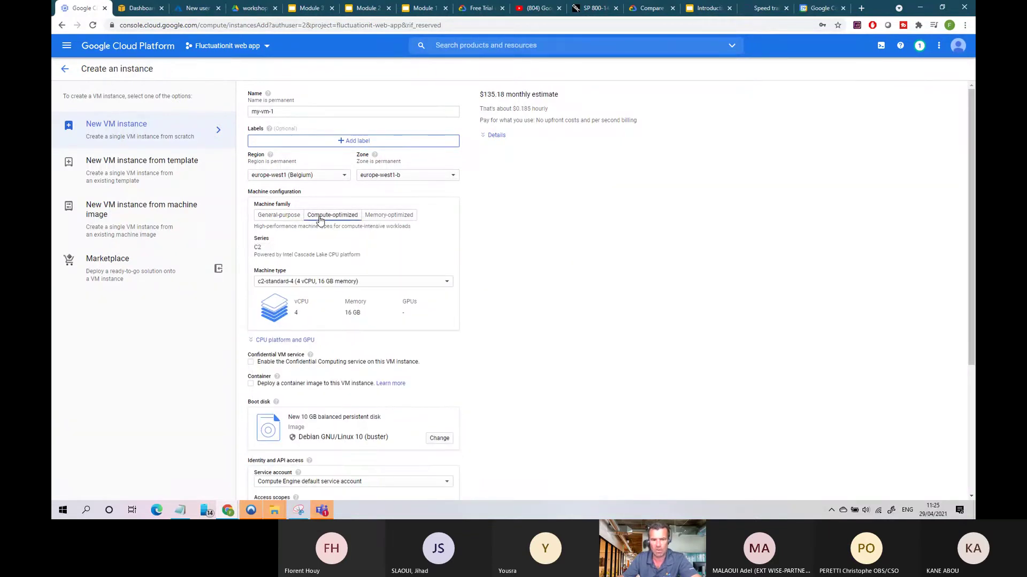
pyautogui.click(415, 284)
pyautogui.scroll(-2, 321, 313)
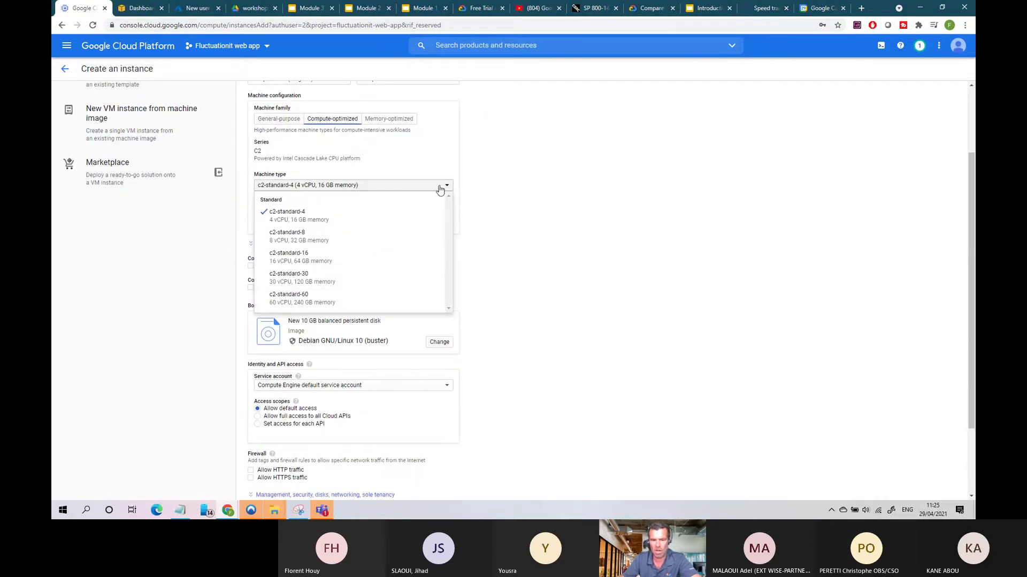
pyautogui.click(470, 174)
pyautogui.click(392, 119)
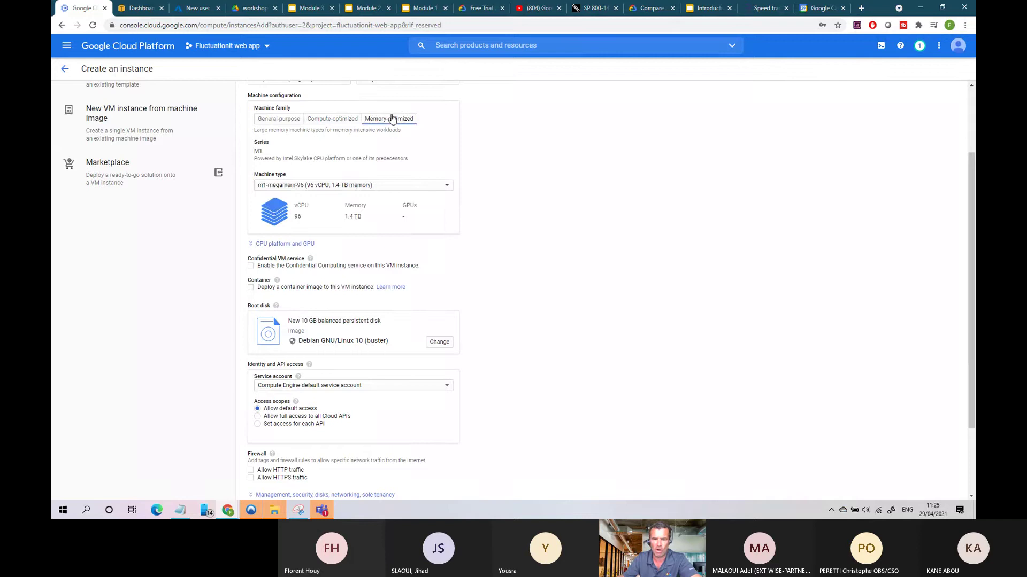
pyautogui.click(345, 185)
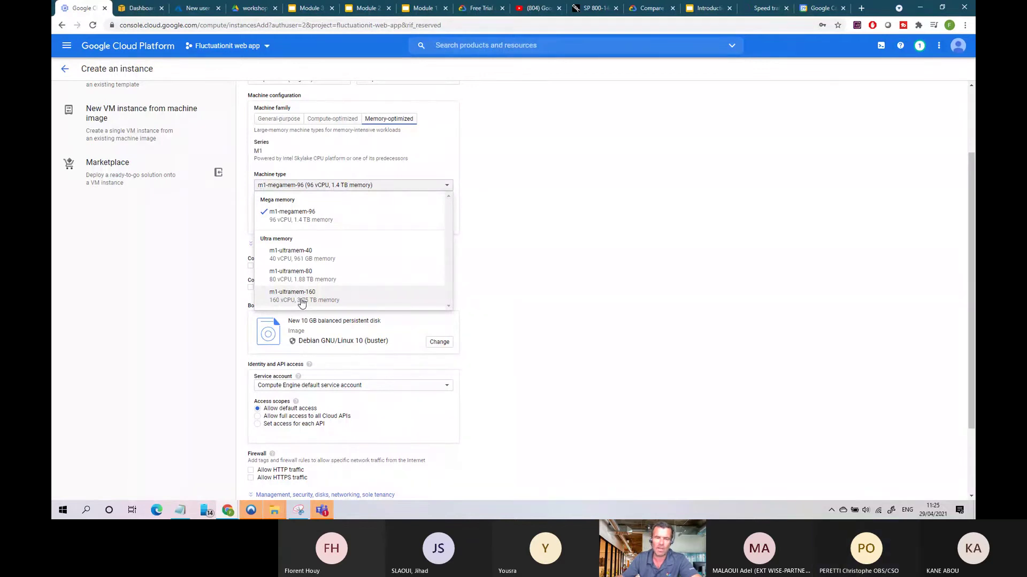
pyautogui.click(281, 120)
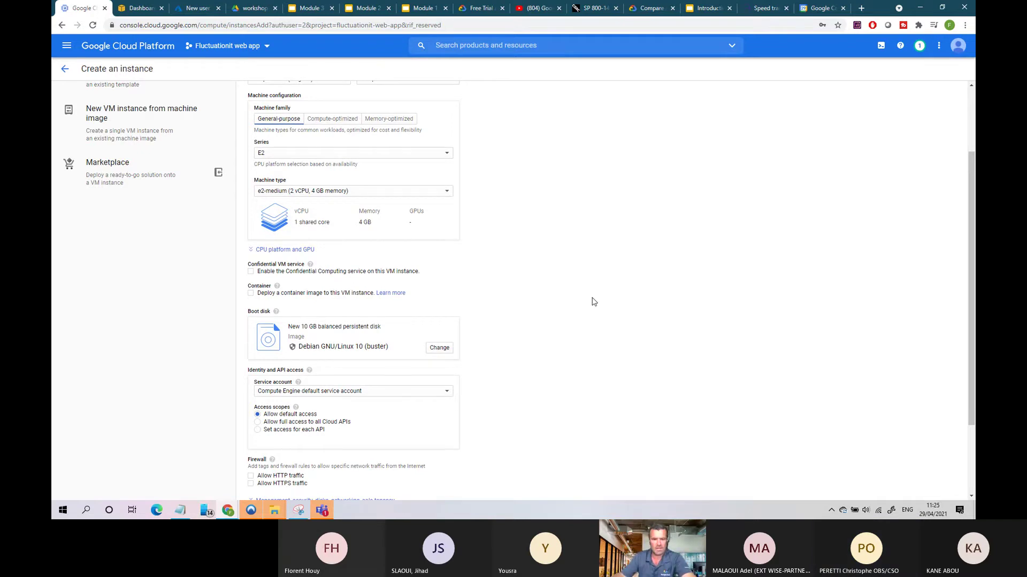
# Allow HTTP traffic through the firewall for the new VM instance
pyautogui.scroll(-1, 337, 418)
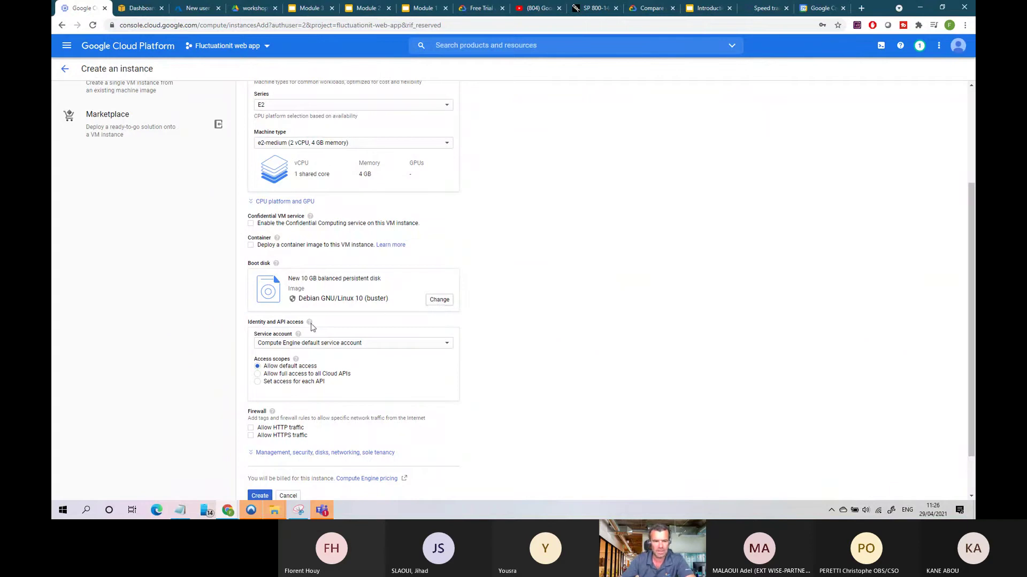
pyautogui.scroll(-1, 314, 328)
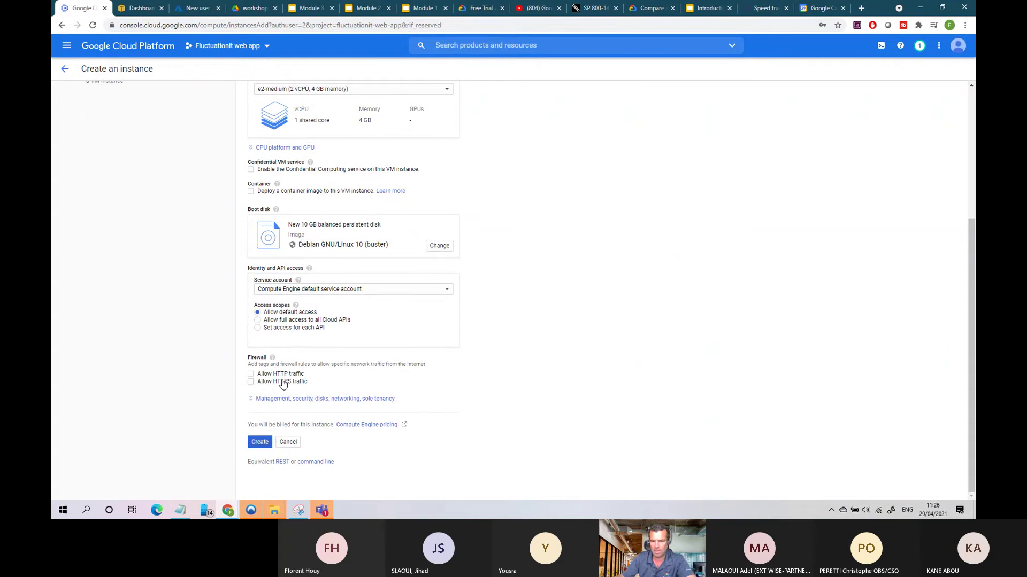
pyautogui.click(252, 374)
# Expand the instance's additional settings and examine the management options, including the startup script and metadata
pyautogui.click(279, 400)
pyautogui.scroll(-2, 278, 348)
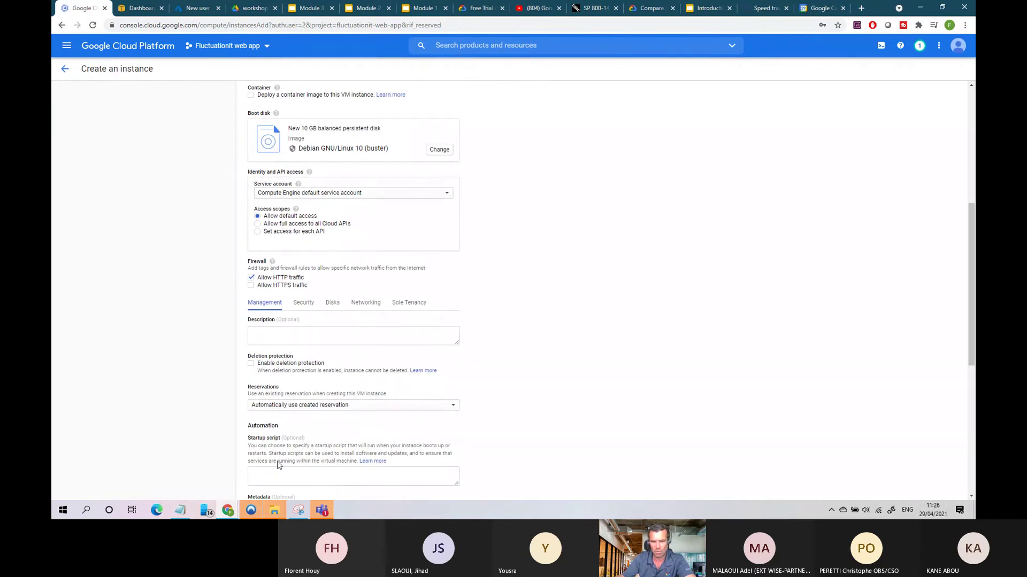
pyautogui.scroll(-1, 278, 466)
pyautogui.click(284, 430)
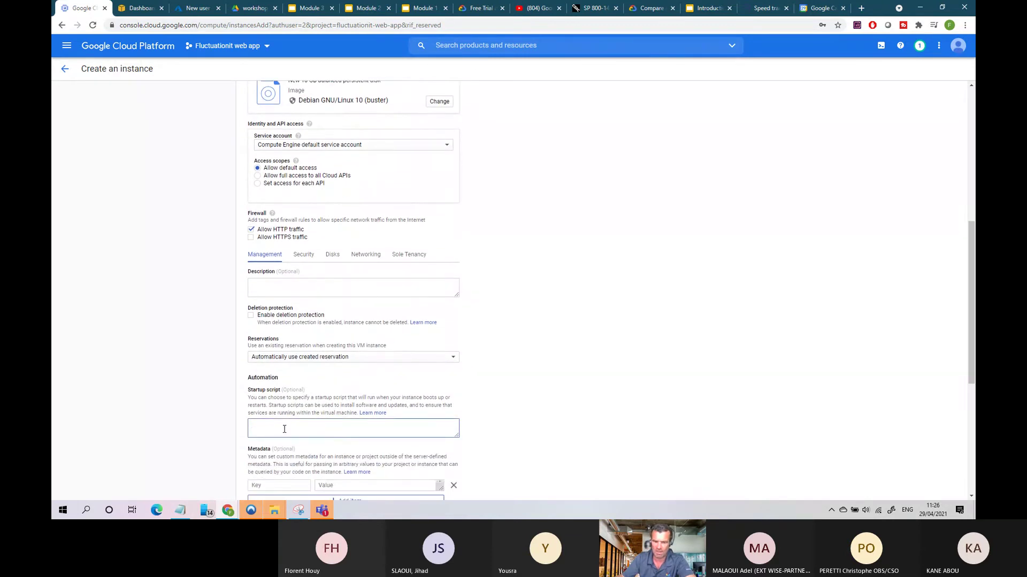
pyautogui.scroll(-1, 285, 430)
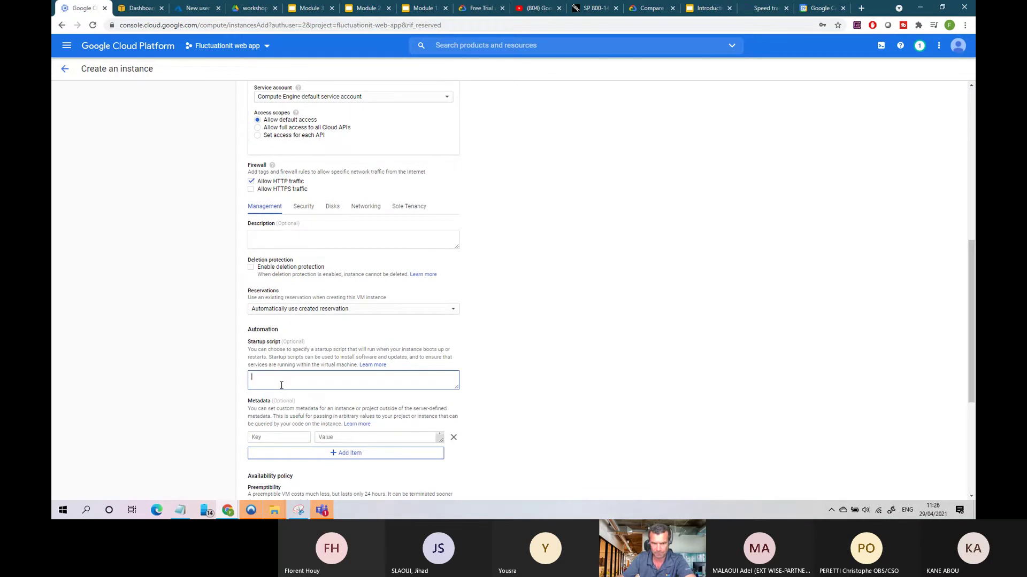
# Look through the instance's security, disk, networking and sole-tenancy settings, returning to the management settings at the end
pyautogui.click(303, 209)
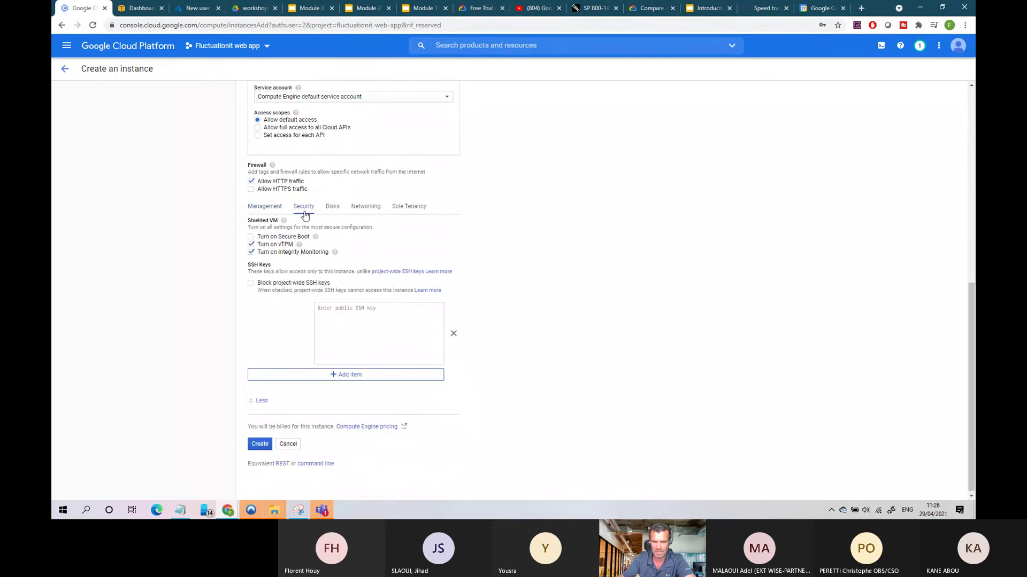
pyautogui.click(333, 209)
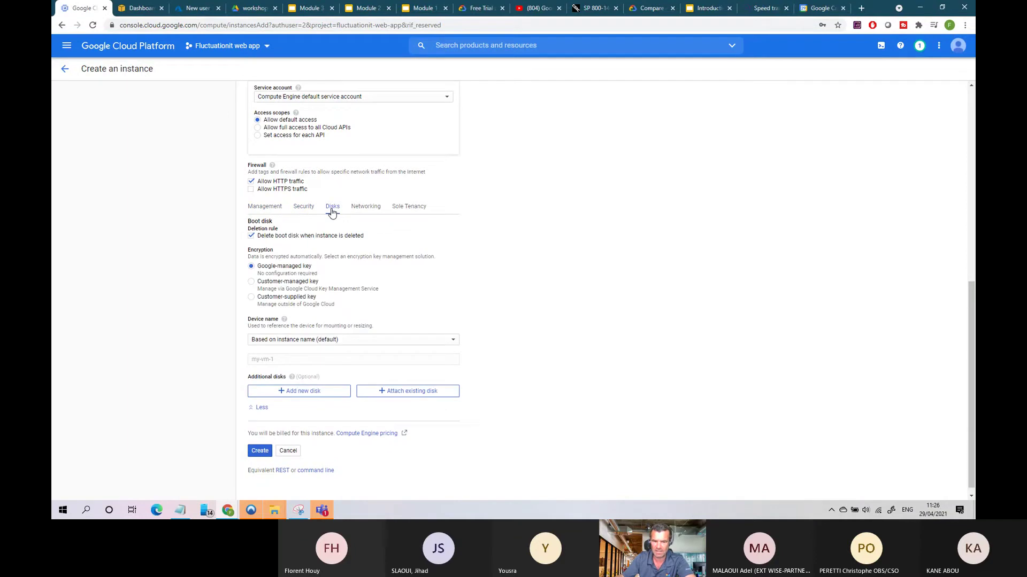
pyautogui.click(373, 208)
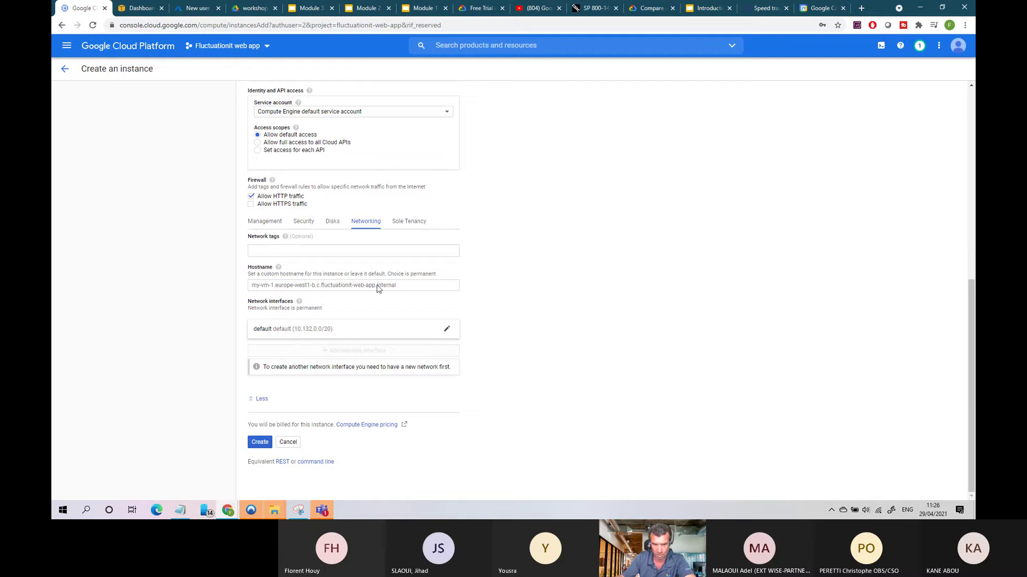
pyautogui.click(408, 225)
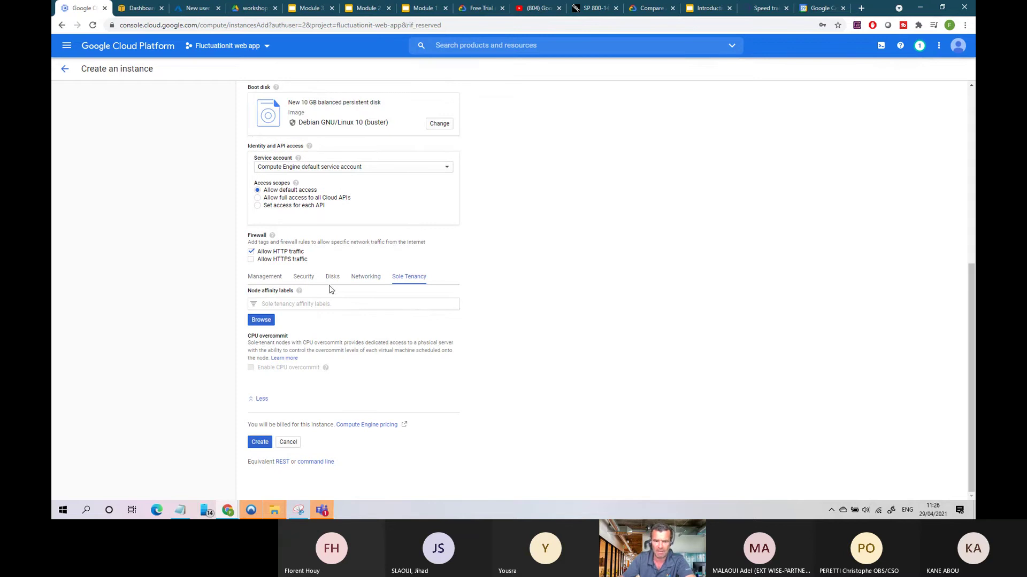
pyautogui.click(265, 277)
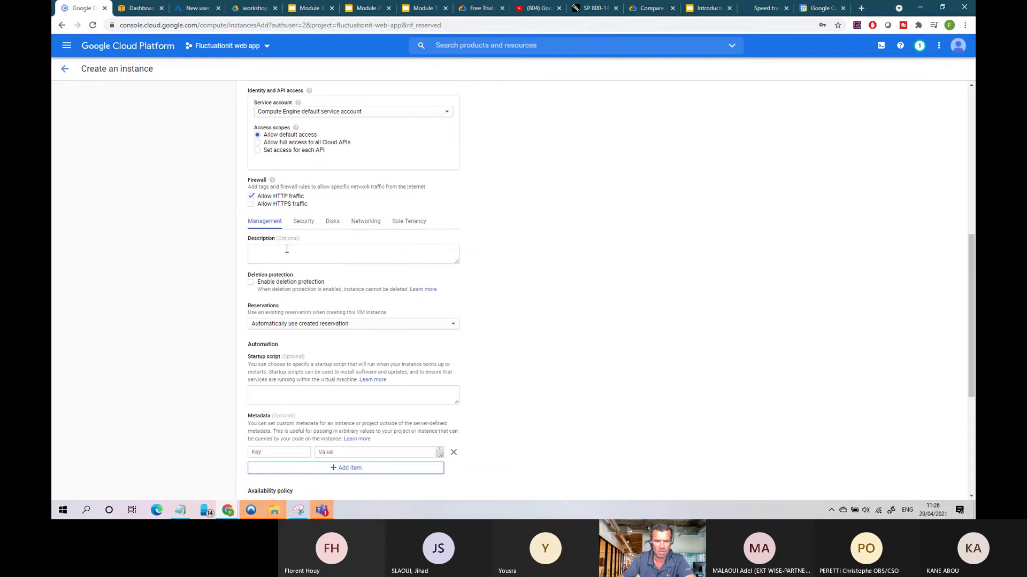
pyautogui.scroll(1, 342, 233)
pyautogui.scroll(2, 343, 233)
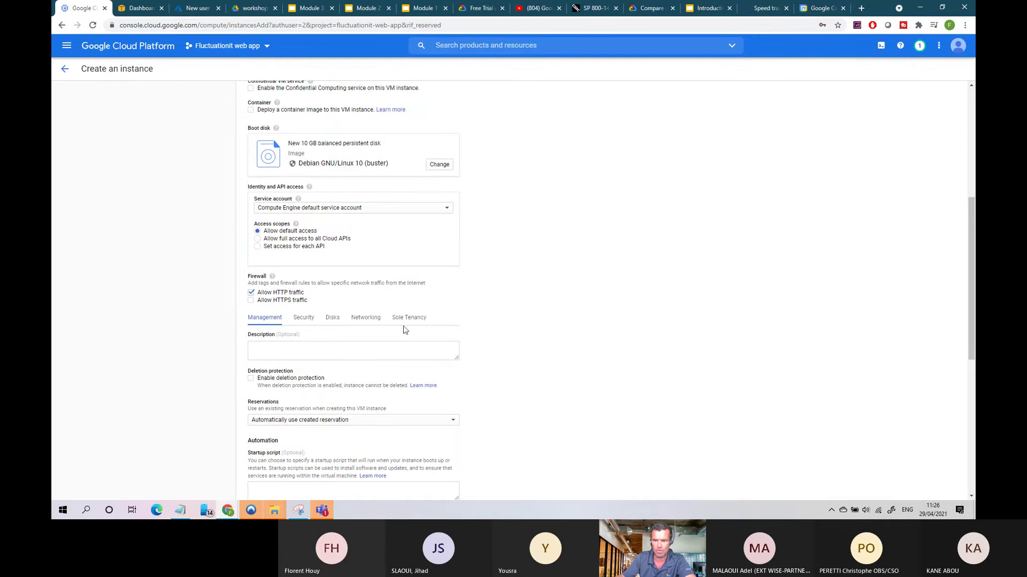
# Choose Migrate VM instance for host maintenance and On for automatic restart in the availability policy, and create the instance
pyautogui.scroll(-6, 404, 329)
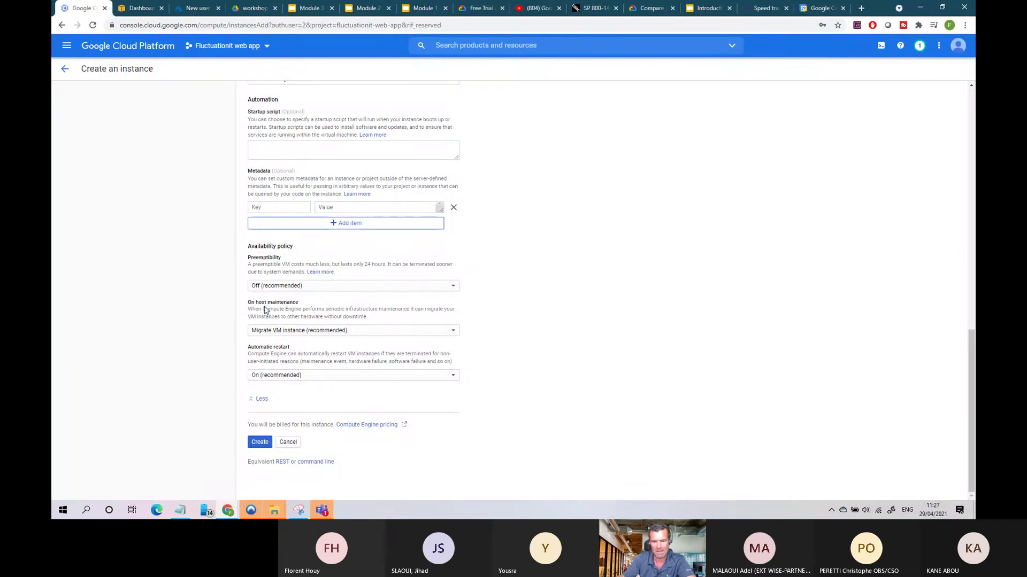
pyautogui.moveTo(252, 304); pyautogui.dragTo(293, 305)
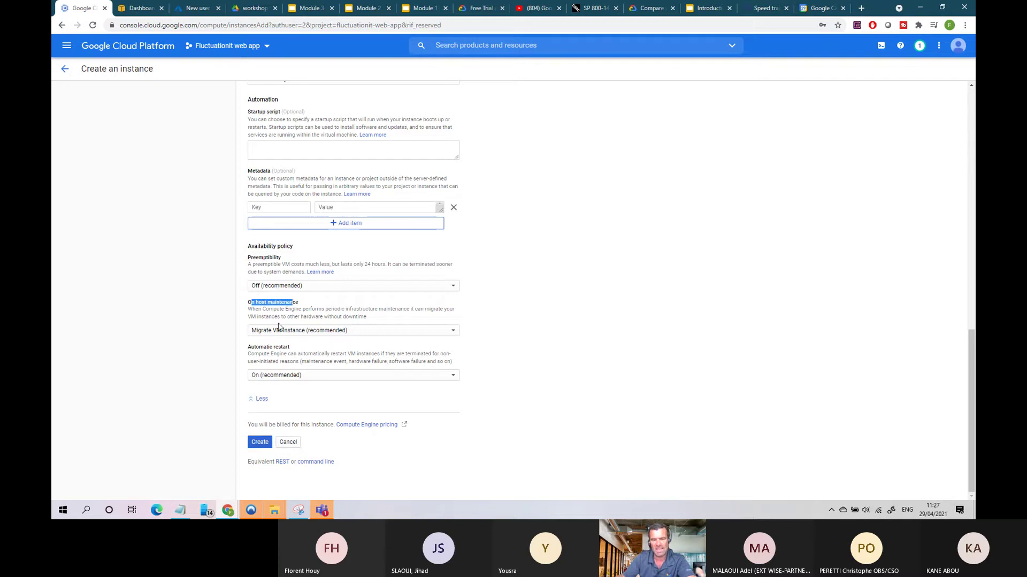
pyautogui.click(291, 333)
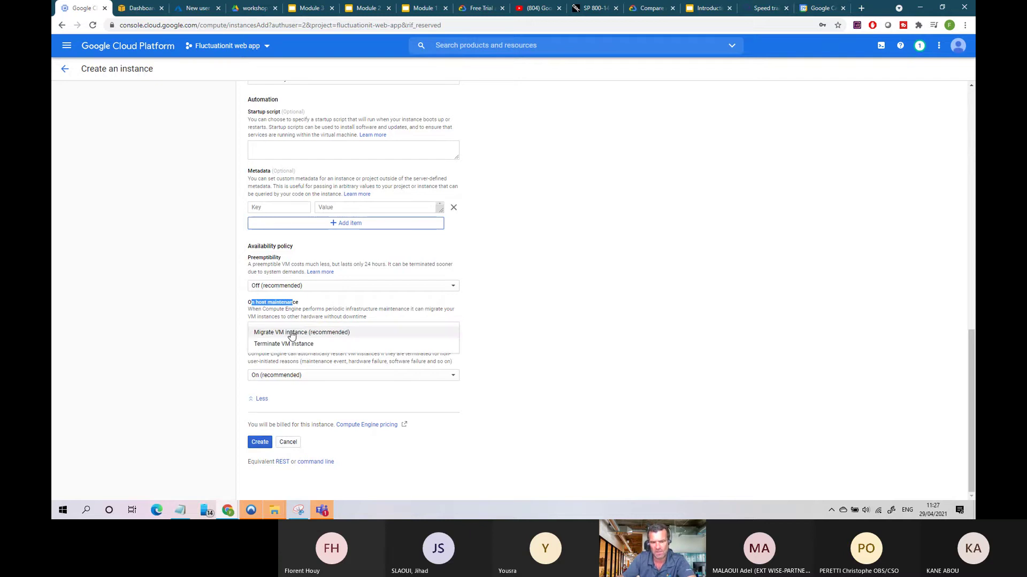
pyautogui.click(292, 333)
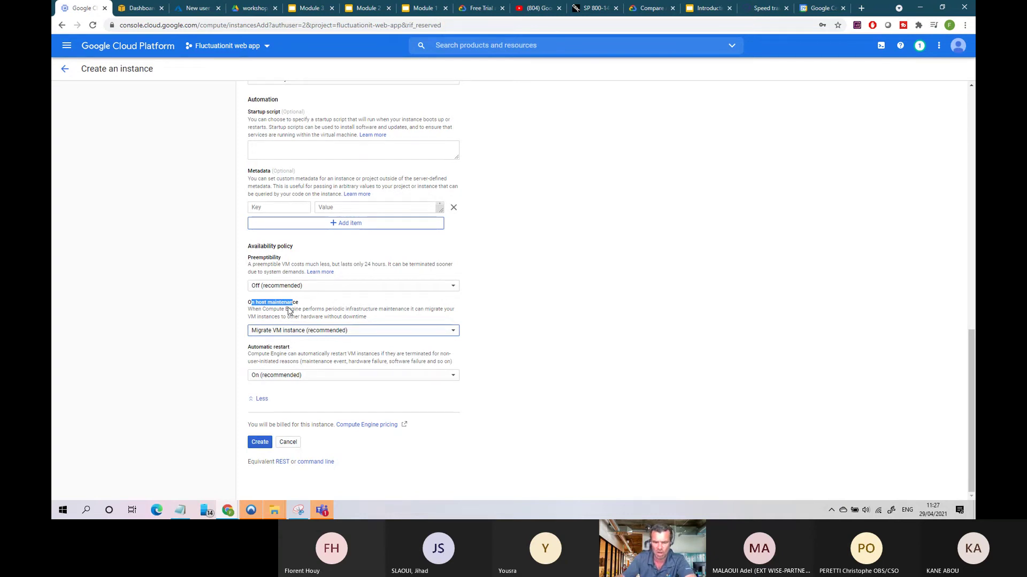
pyautogui.click(281, 376)
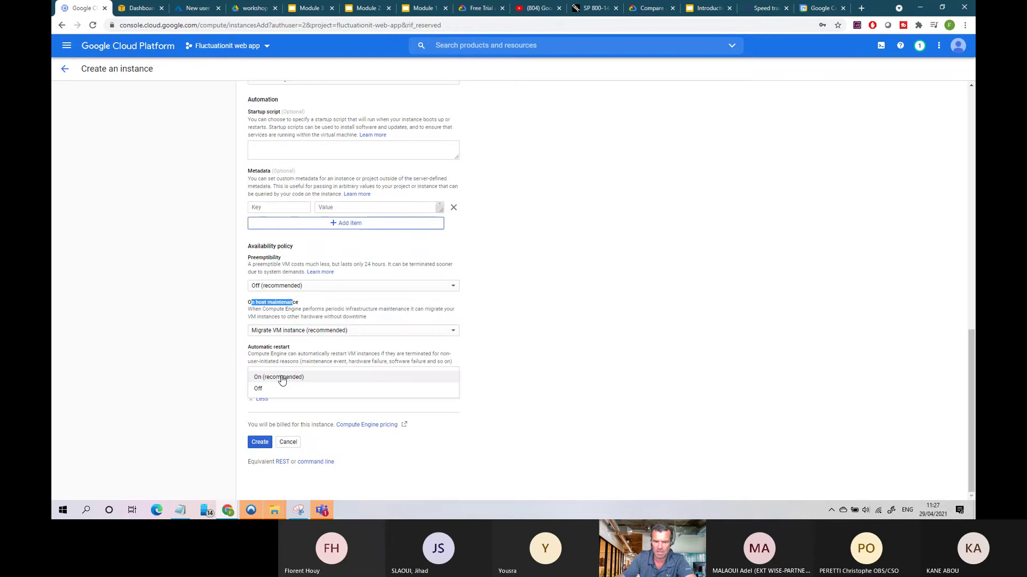
pyautogui.click(281, 378)
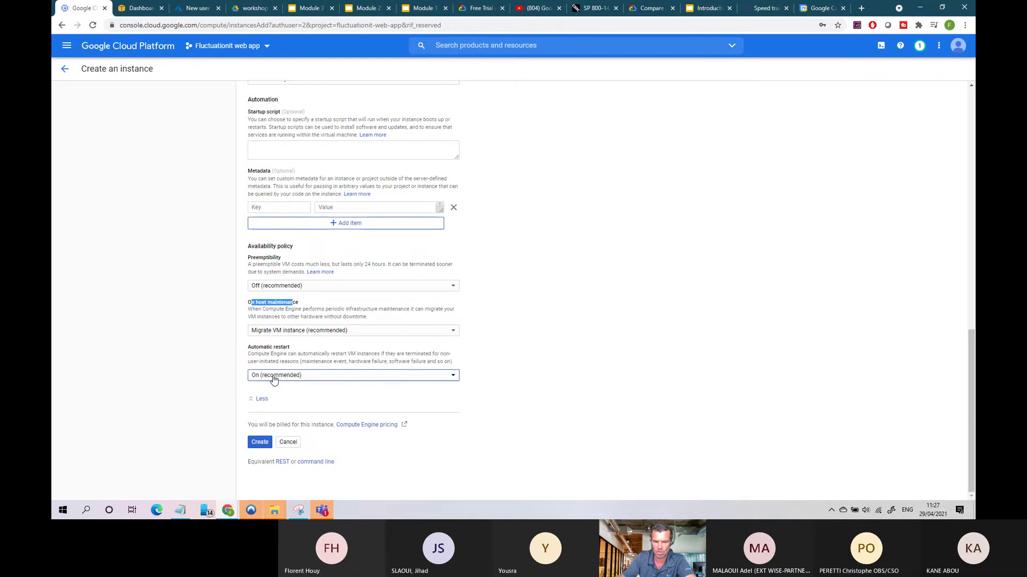
pyautogui.click(262, 444)
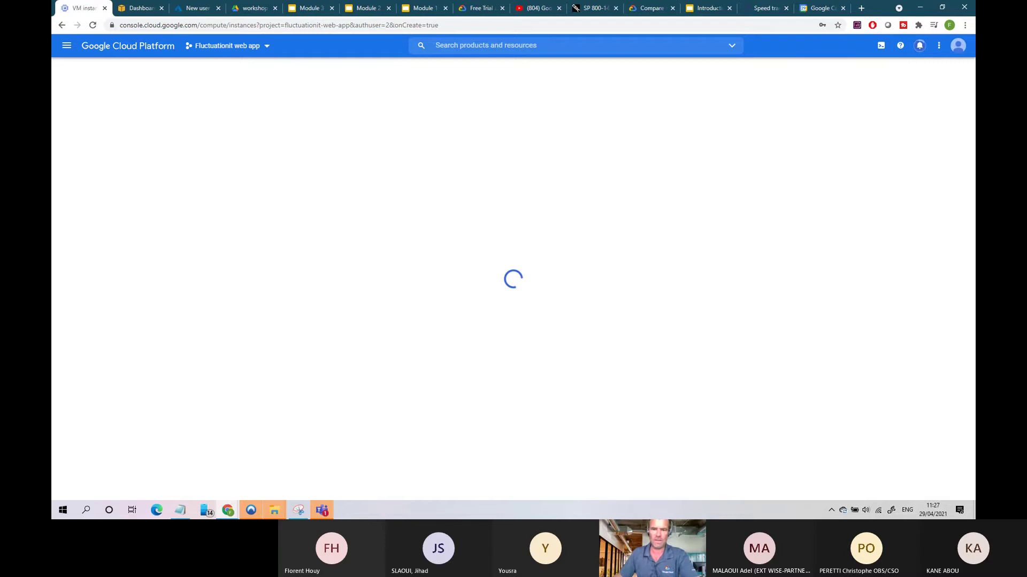
# Start a Cloud Shell session beneath the VM instances list, enlarging its pane and continuing past the introduction
pyautogui.click(879, 48)
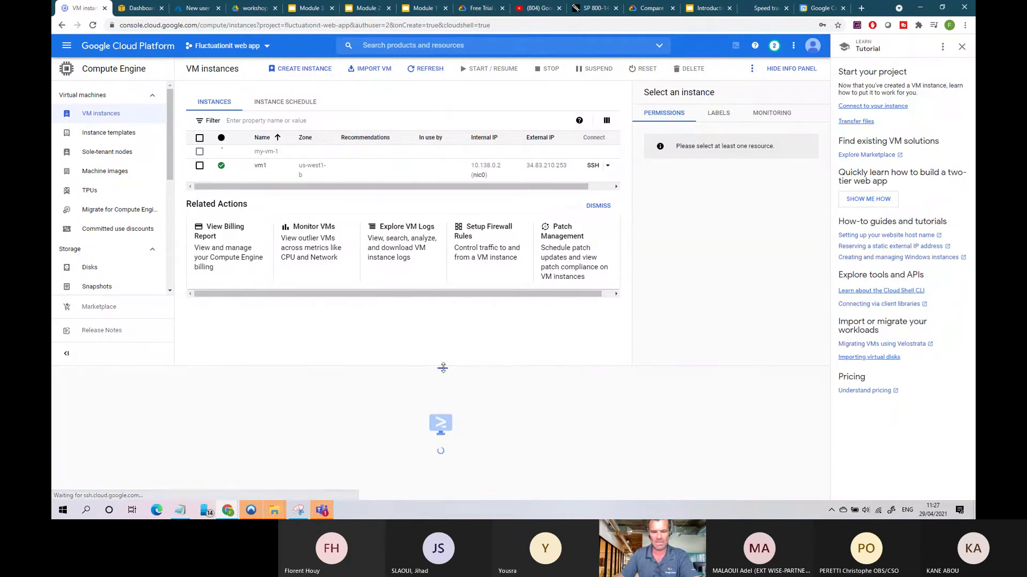
pyautogui.moveTo(443, 361); pyautogui.dragTo(442, 319)
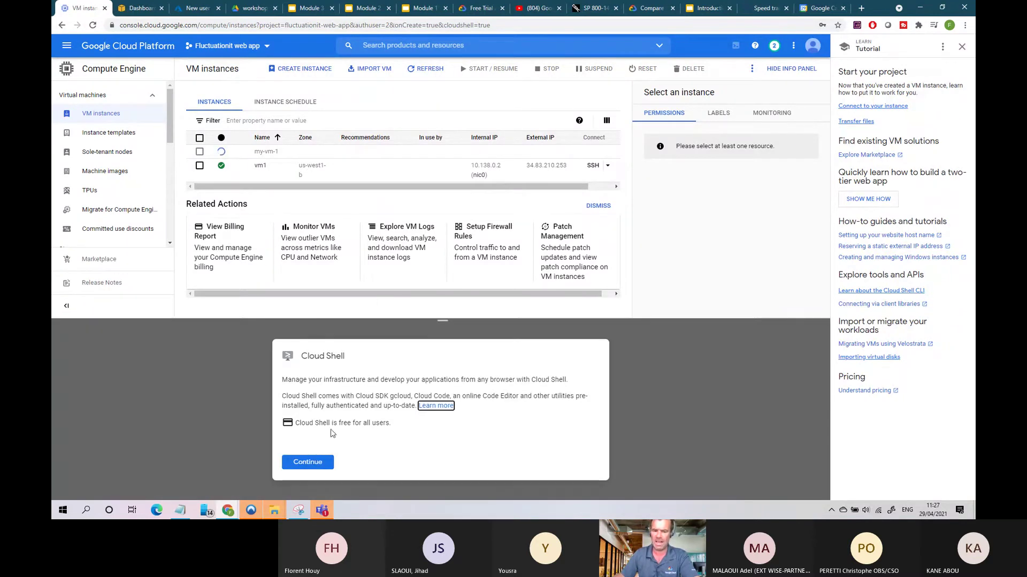
pyautogui.click(311, 463)
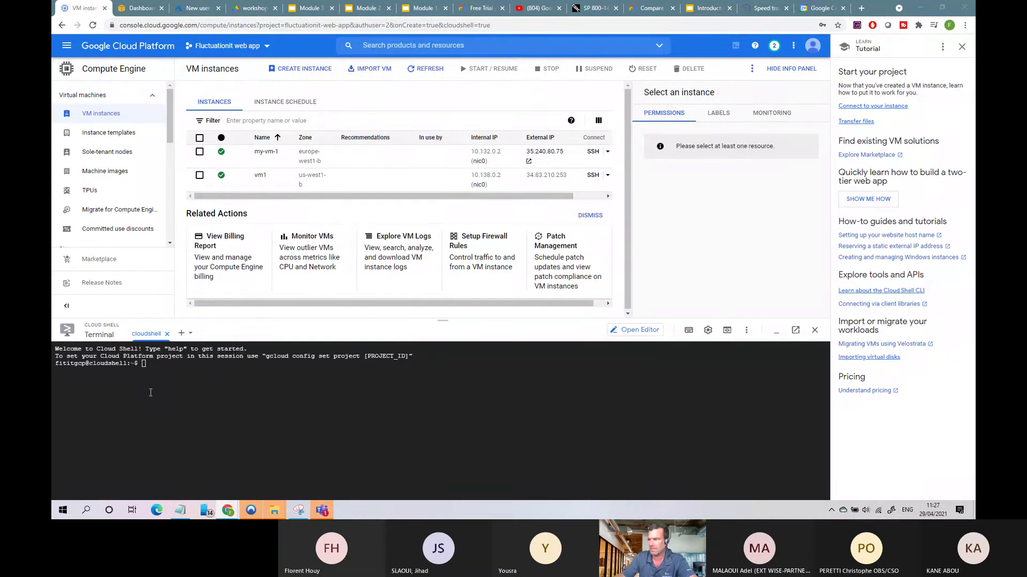
# Try to list all Compute Engine zones in Cloud Shell with the command gcloud compute zones list
pyautogui.click(150, 392)
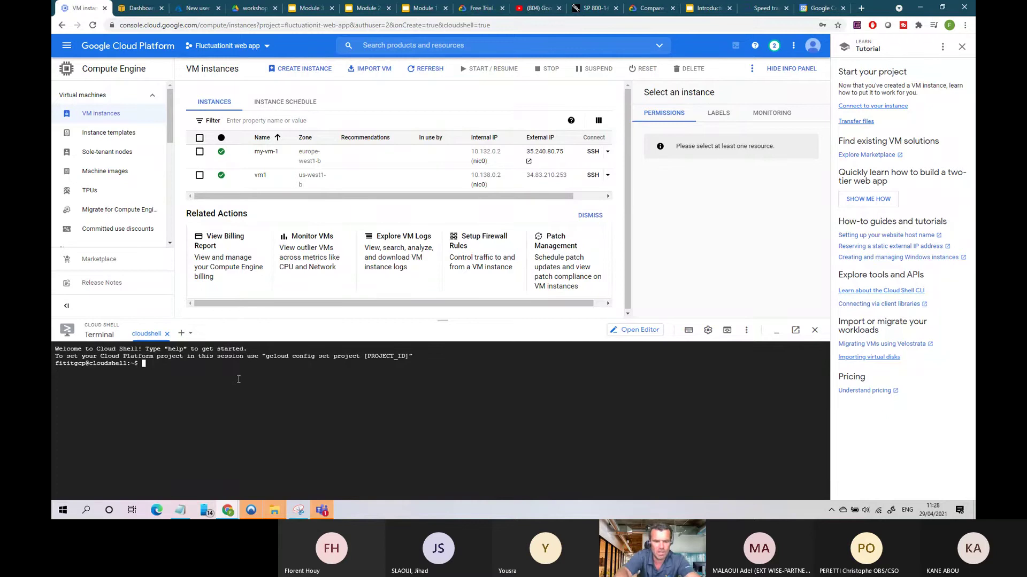
pyautogui.write('g')
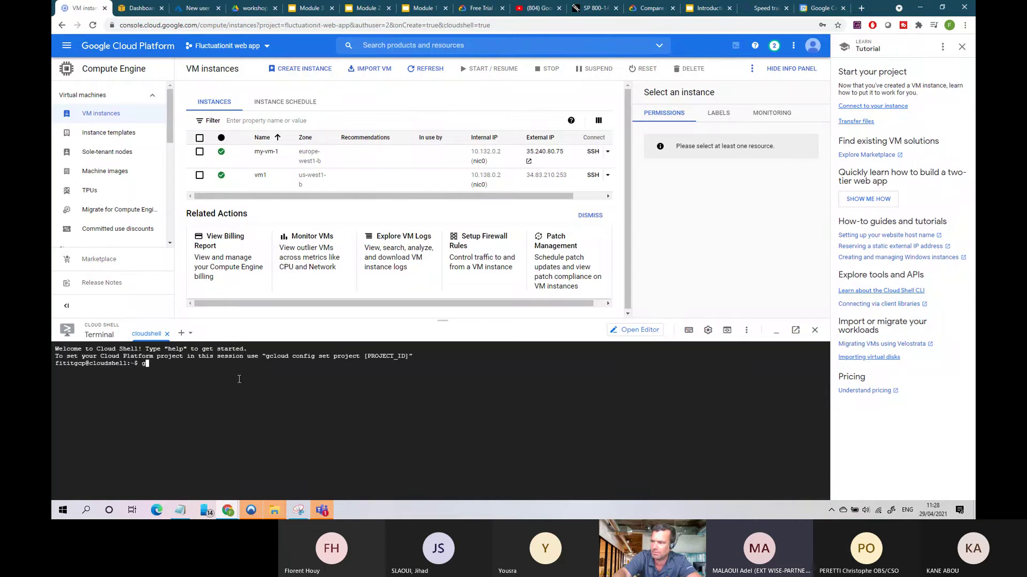
pyautogui.write('cloud')
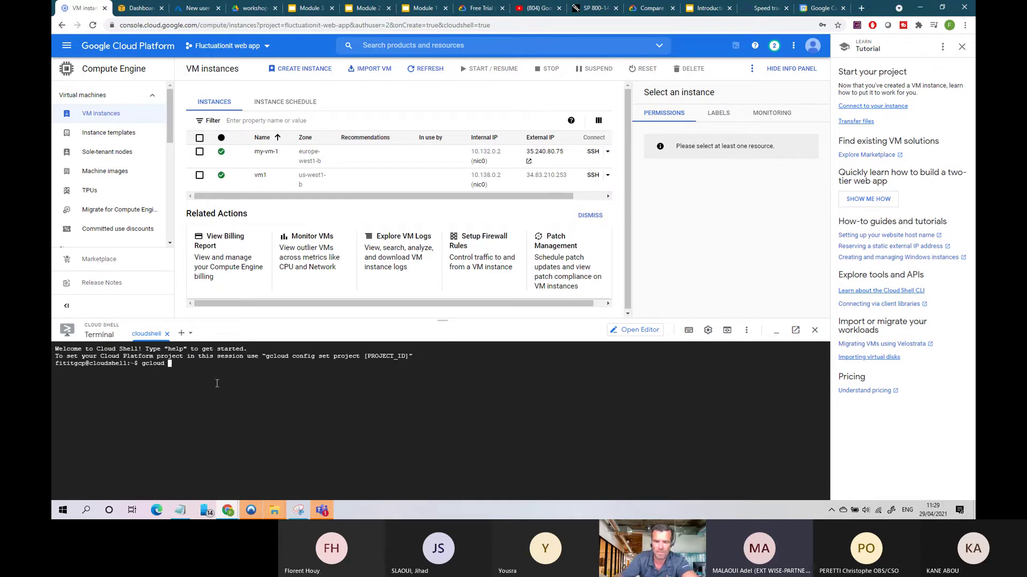
pyautogui.write('comp')
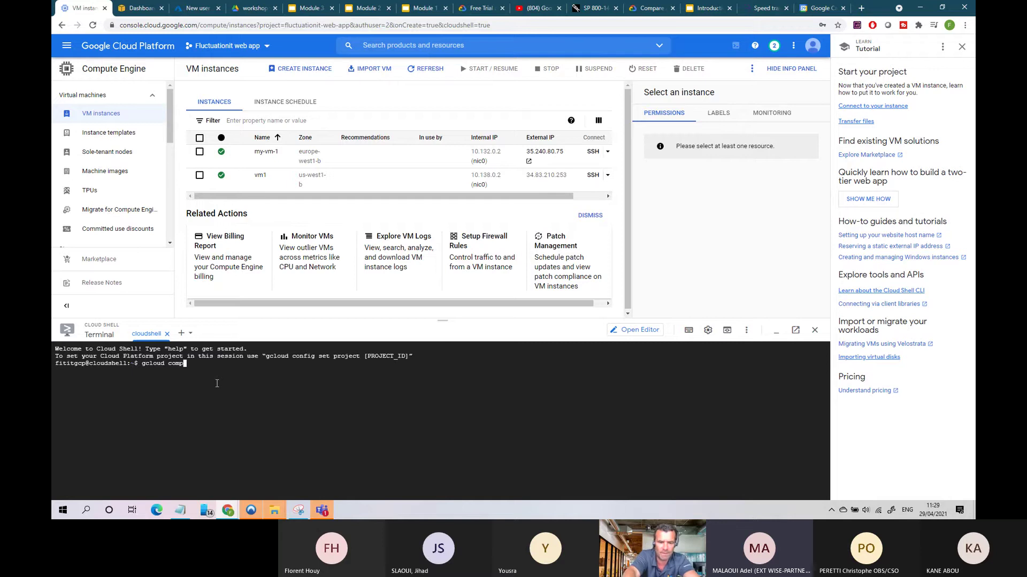
pyautogui.write('ute ')
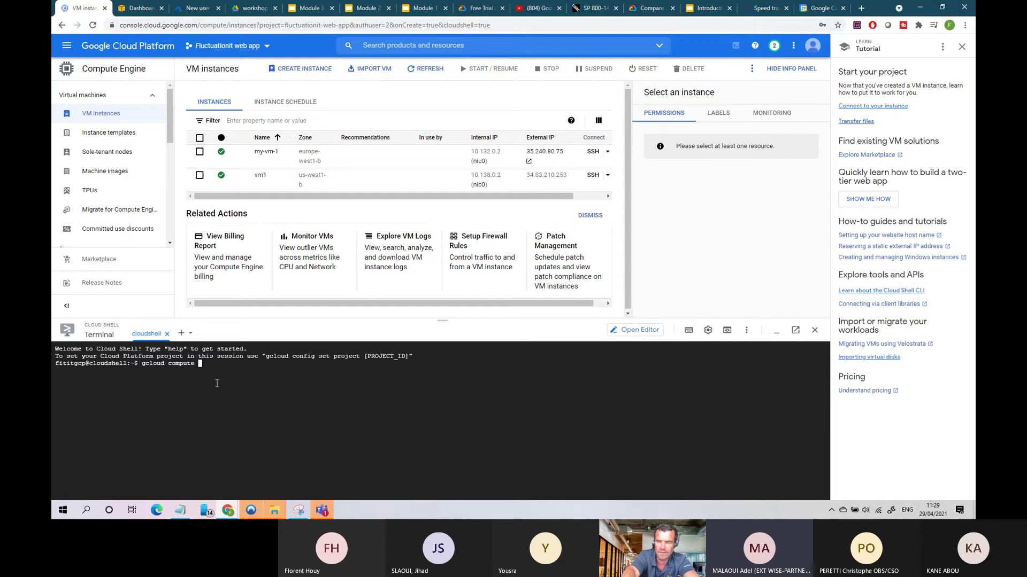
pyautogui.write('zoe')
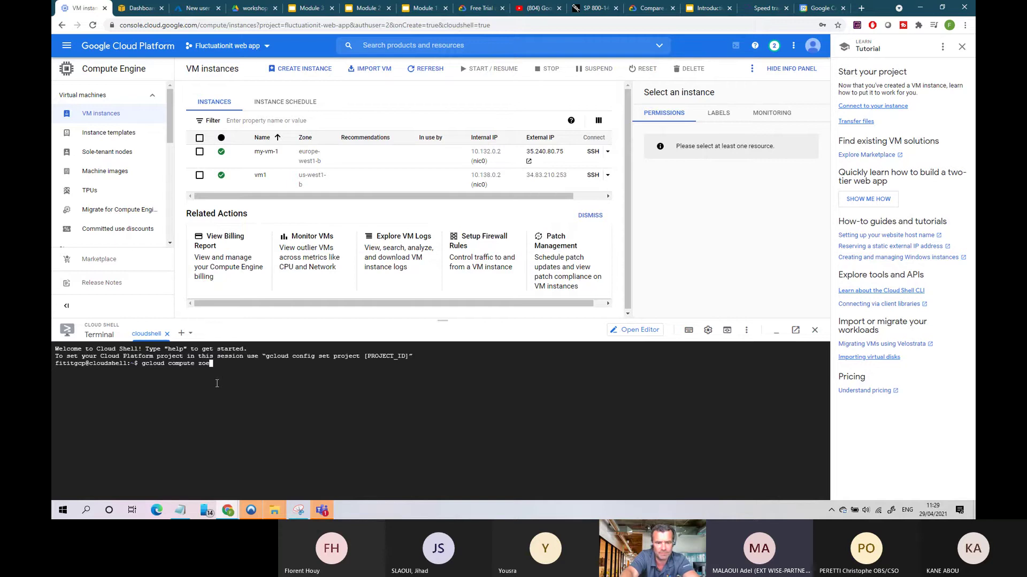
pyautogui.press('BackSpace')
pyautogui.write('nes list')
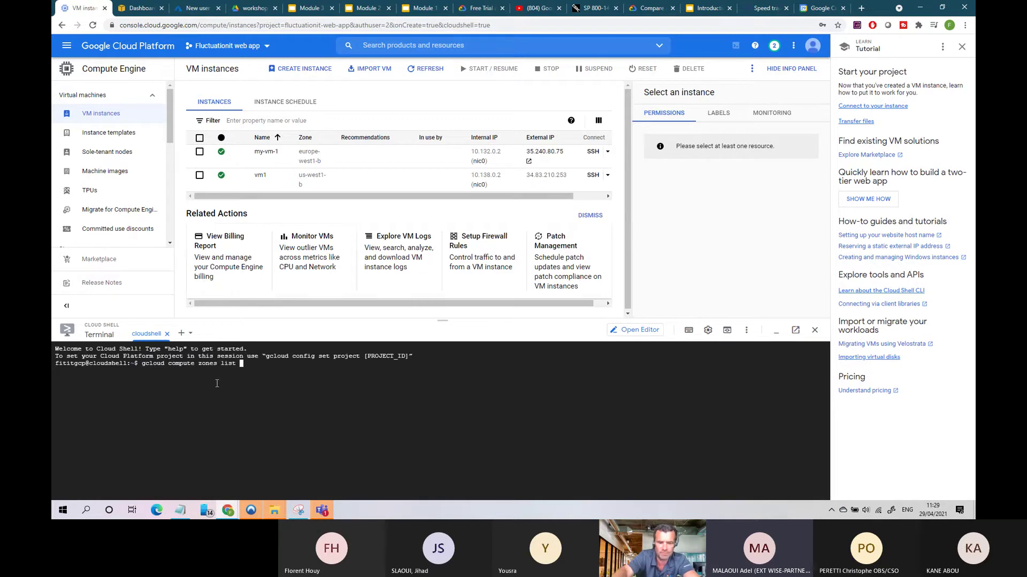
pyautogui.press('Return')
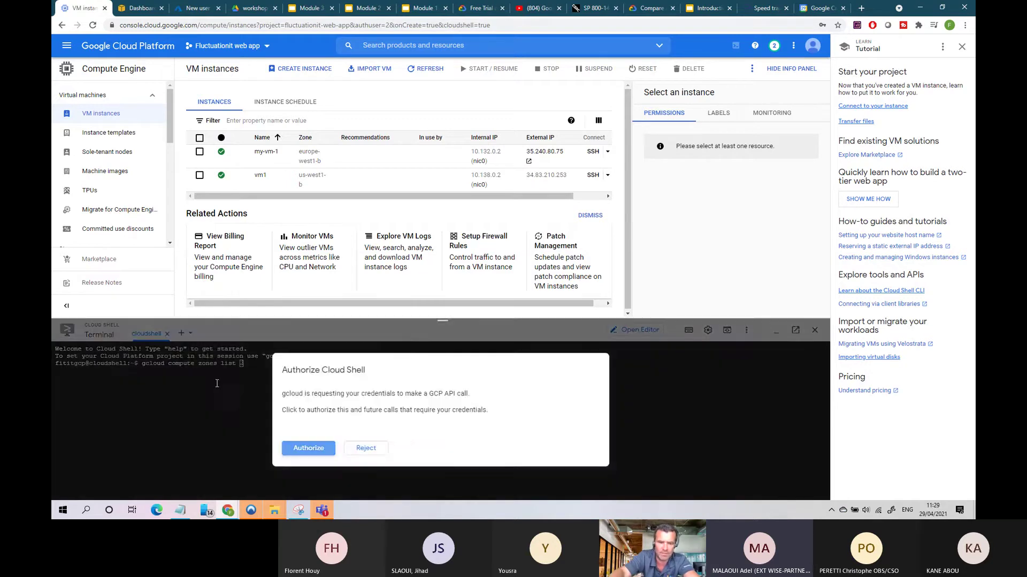
pyautogui.click(232, 407)
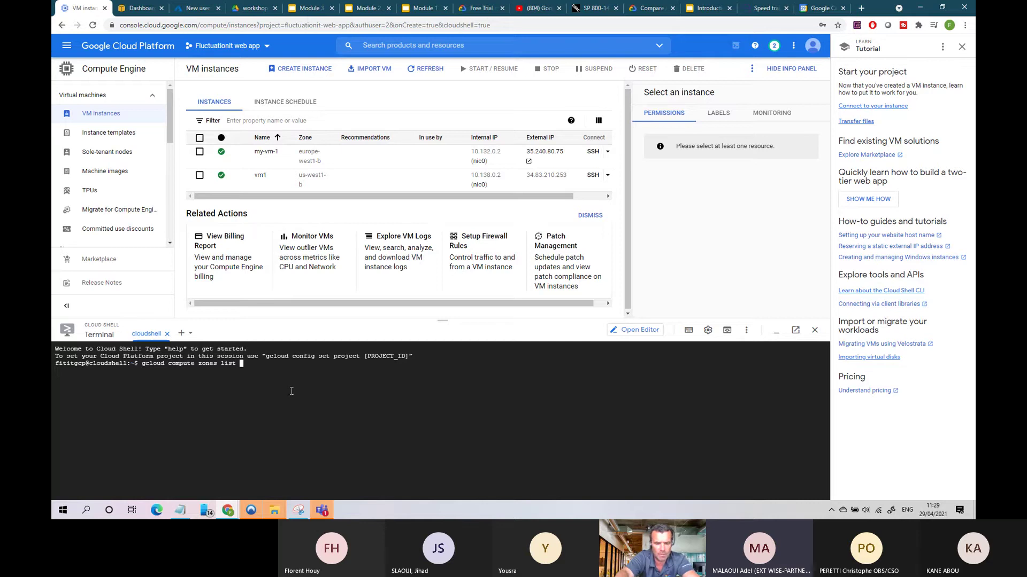
pyautogui.write('7')
pyautogui.press('BackSpace')
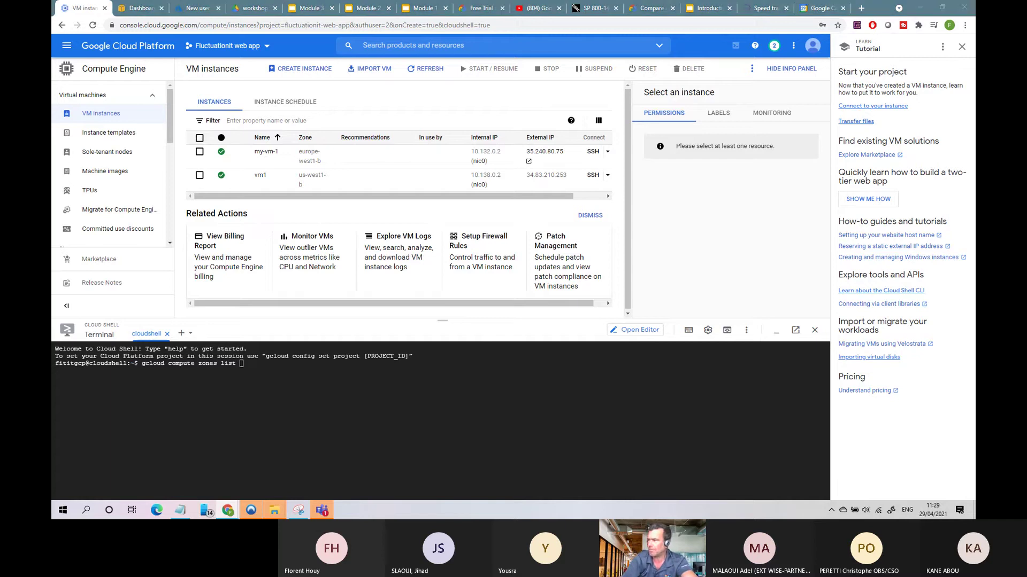
# Clear the zone-listing command from the Cloud Shell prompt
pyautogui.click(288, 369)
pyautogui.press('BackSpace')
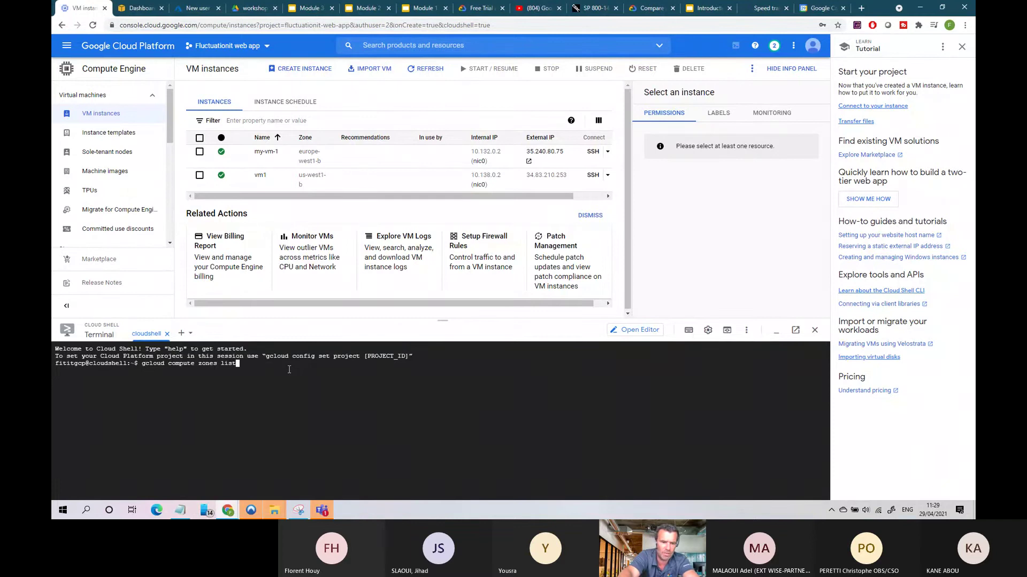
pyautogui.press('BackSpace')
pyautogui.press('BackSpace')
pyautogui.press('BackSpace')
pyautogui.press('BackSpace')
pyautogui.press('BackSpace')
pyautogui.press('BackSpace')
pyautogui.press('BackSpace')
pyautogui.press('BackSpace')
pyautogui.press('BackSpace')
pyautogui.press('BackSpace')
pyautogui.press('BackSpace')
pyautogui.press('BackSpace')
pyautogui.press('BackSpace')
pyautogui.press('BackSpace')
pyautogui.press('BackSpace')
pyautogui.press('BackSpace')
pyautogui.press('BackSpace')
pyautogui.press('BackSpace')
pyautogui.press('BackSpace')
pyautogui.press('BackSpace')
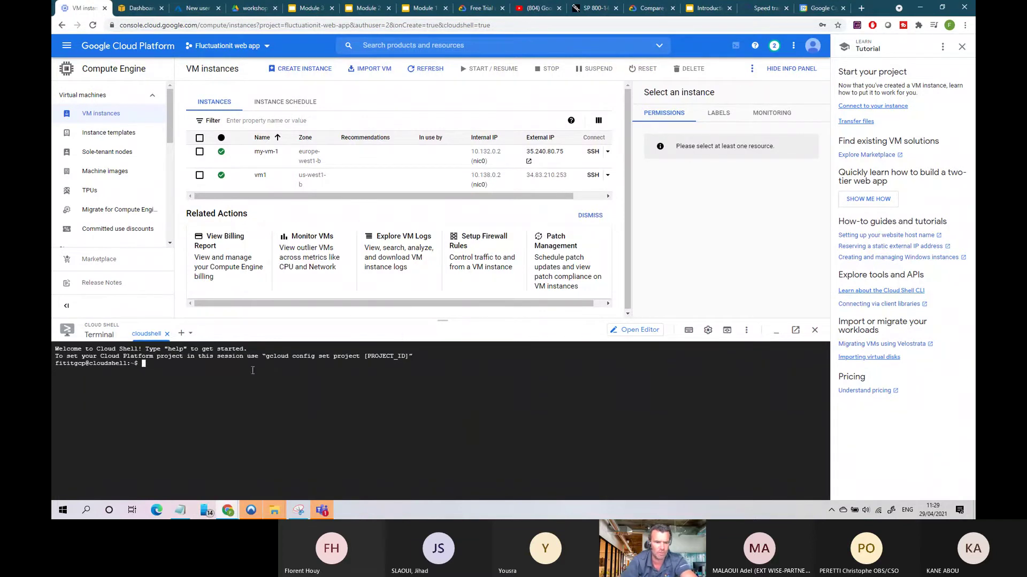
# Run gcloud compute zones list | grep us-central1 in Cloud Shell to query the zones of the us-central1 region
pyautogui.rightClick(252, 370)
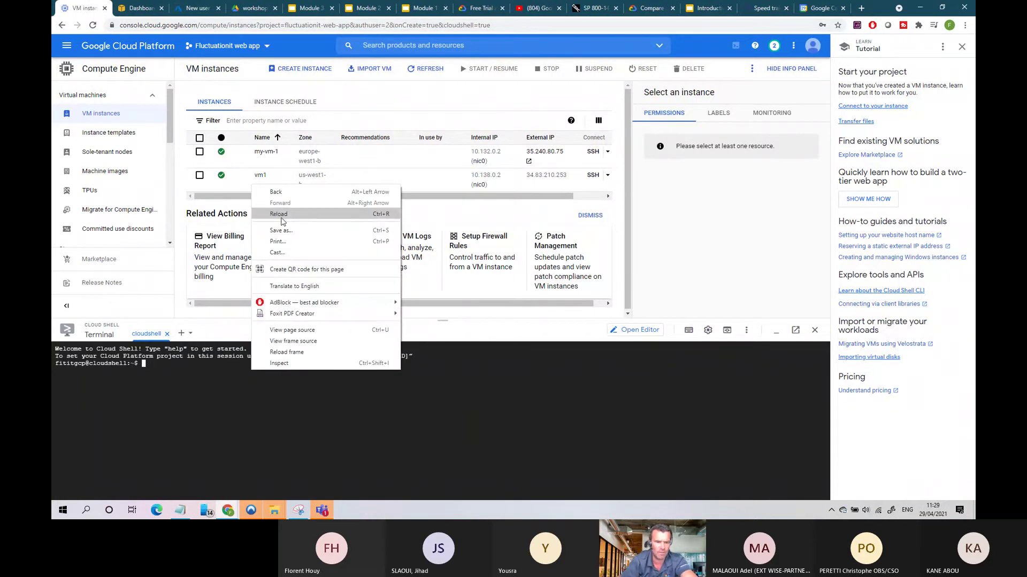
pyautogui.click(160, 388)
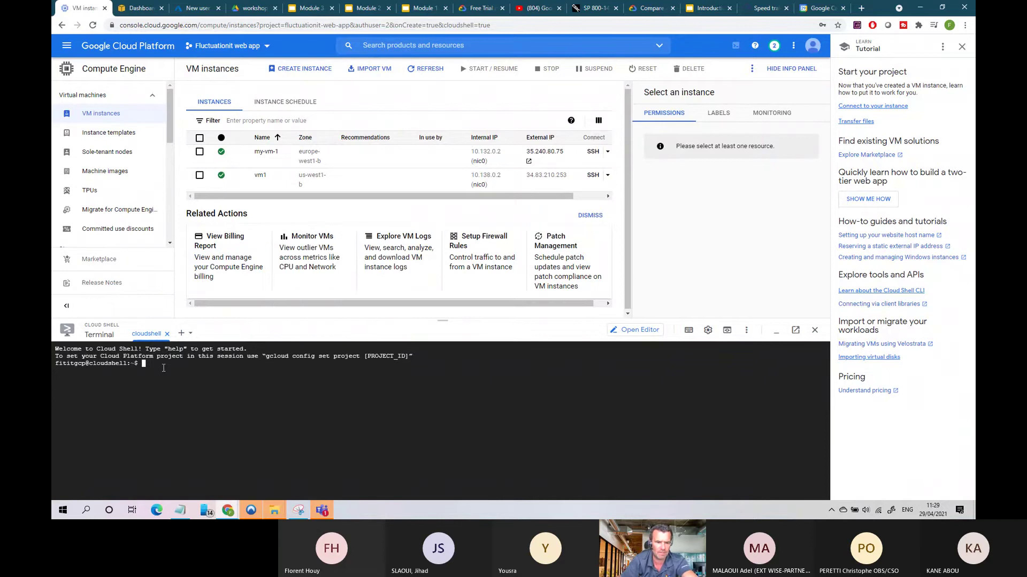
pyautogui.write('gcloud compute zones list | grep us-central1')
pyautogui.press('Return')
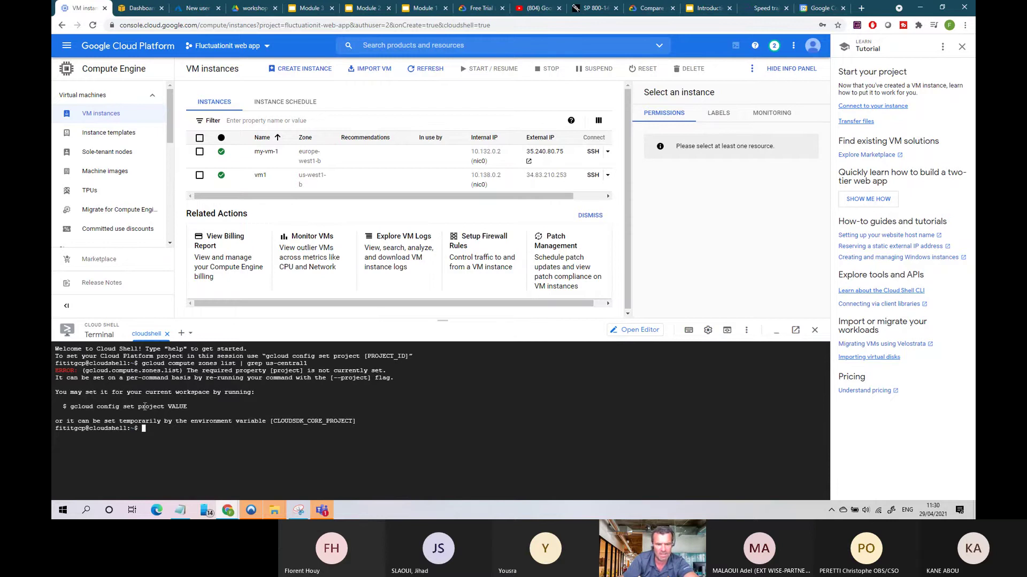
pyautogui.moveTo(78, 405); pyautogui.dragTo(203, 408)
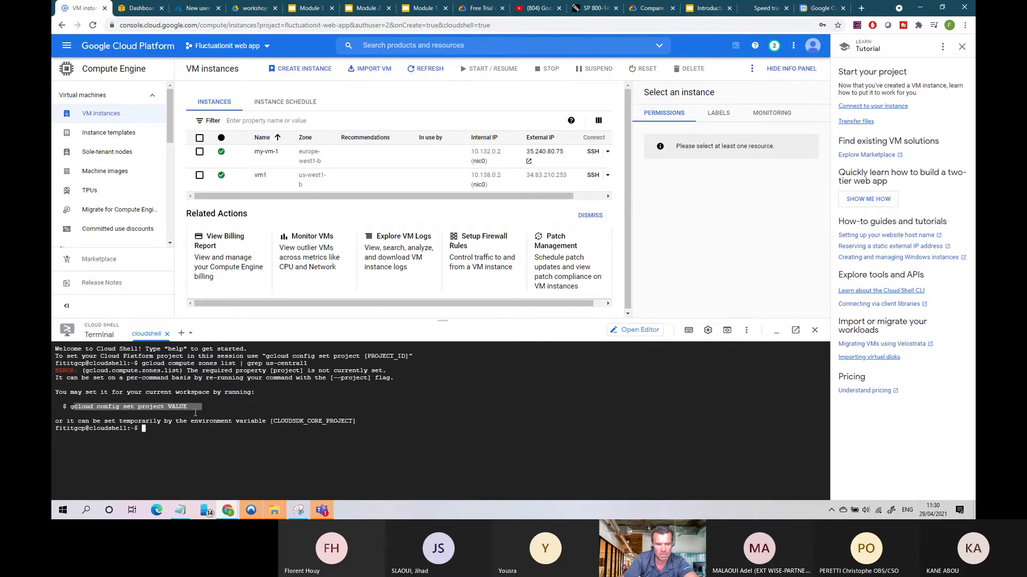
pyautogui.click(232, 46)
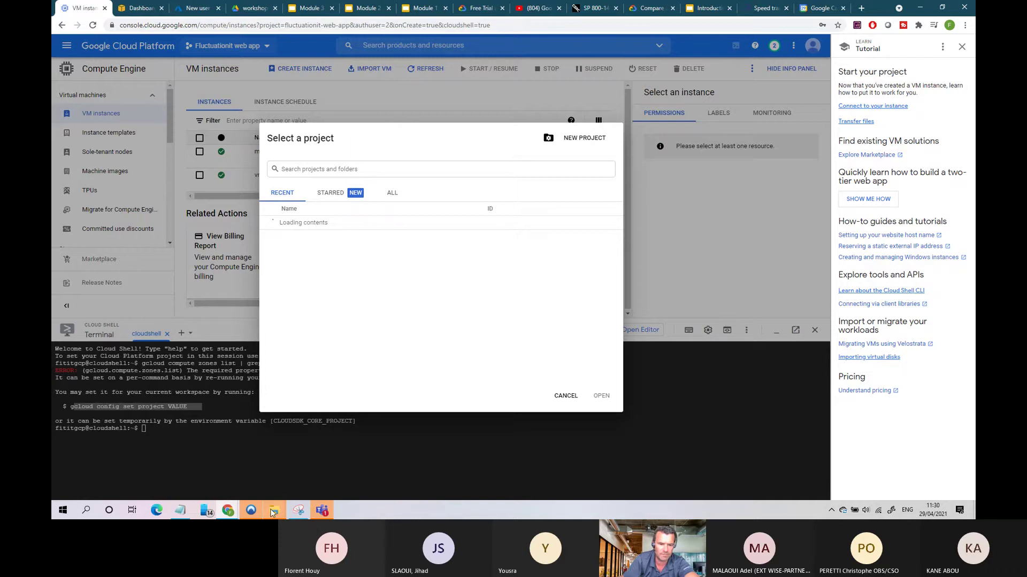
pyautogui.moveTo(275, 513)
pyautogui.click(321, 468)
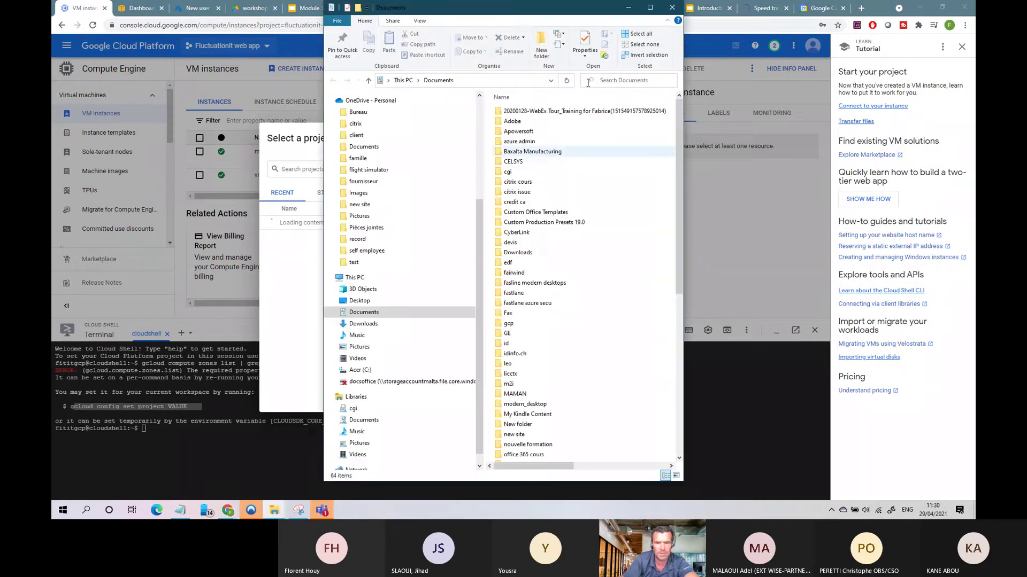
pyautogui.click(614, 12)
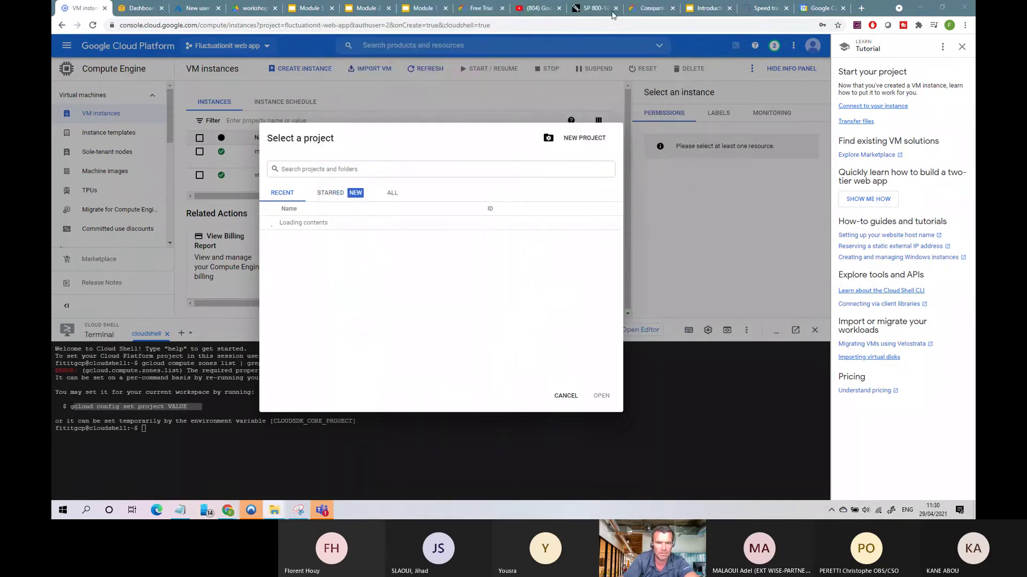
pyautogui.click(323, 512)
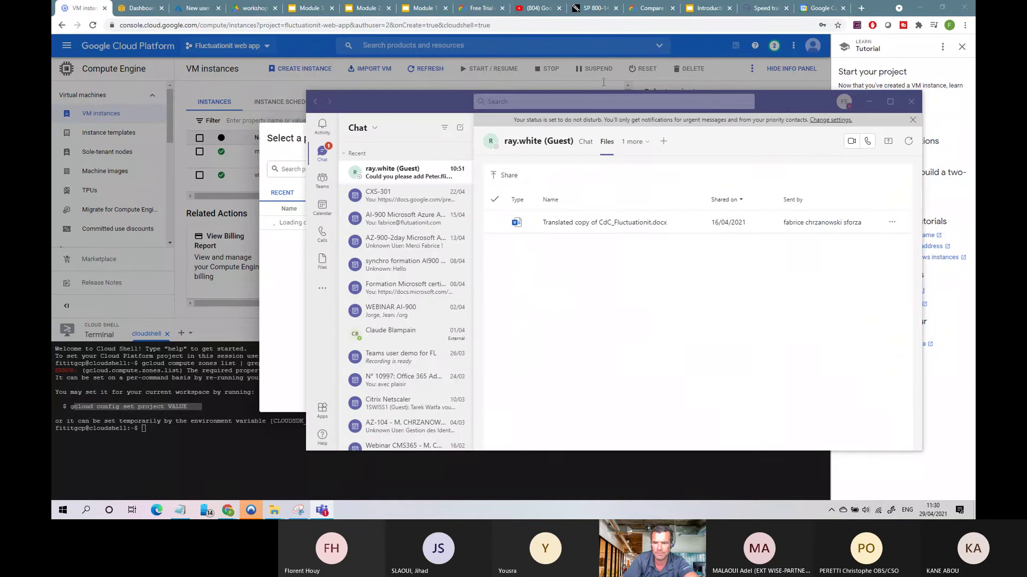
pyautogui.click(869, 101)
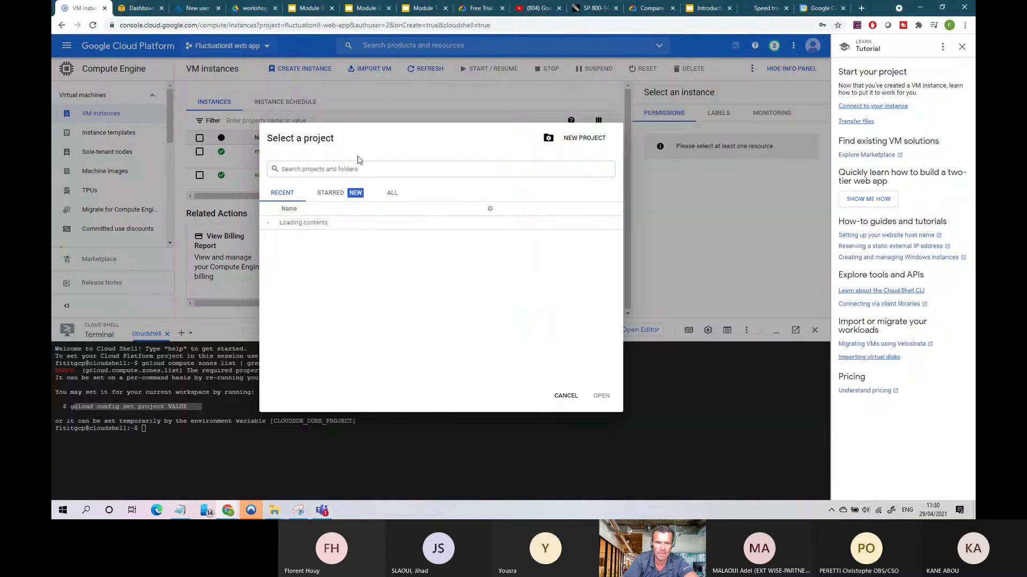
pyautogui.press('Escape')
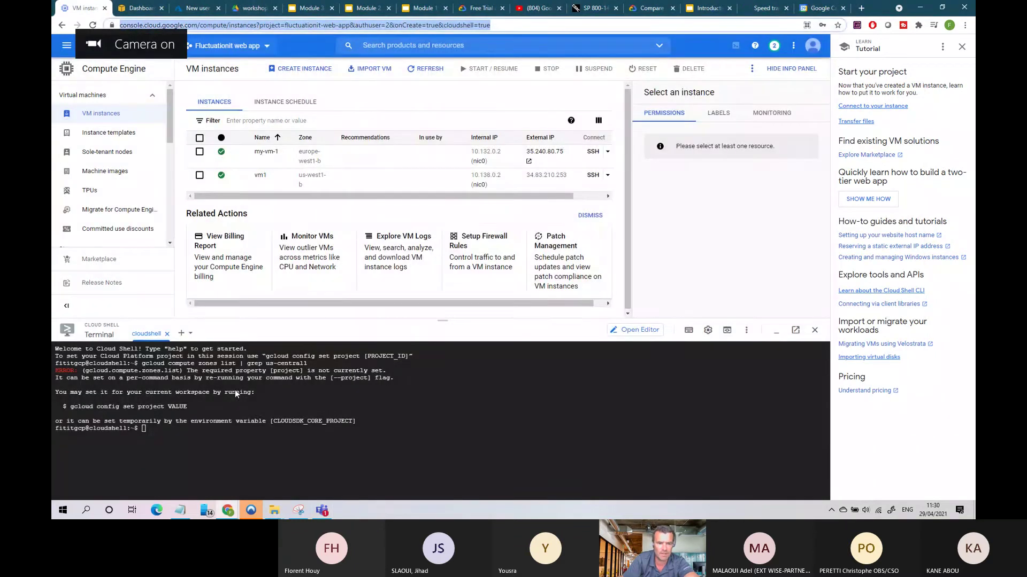
# Enter gcloud config set project at the Cloud Shell prompt, followed by an opening quotation mark
pyautogui.click(194, 430)
pyautogui.write('f')
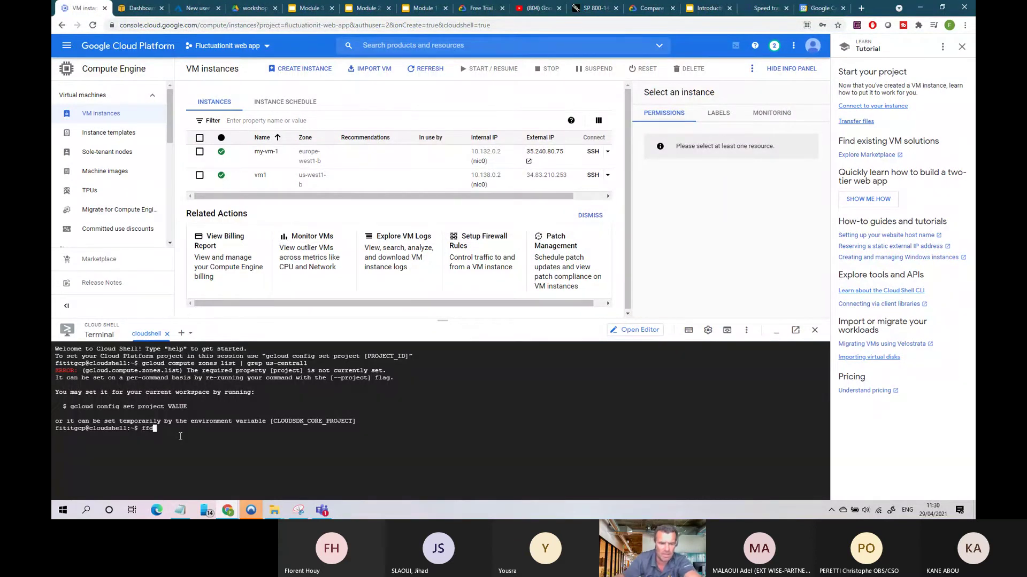
pyautogui.press('BackSpace')
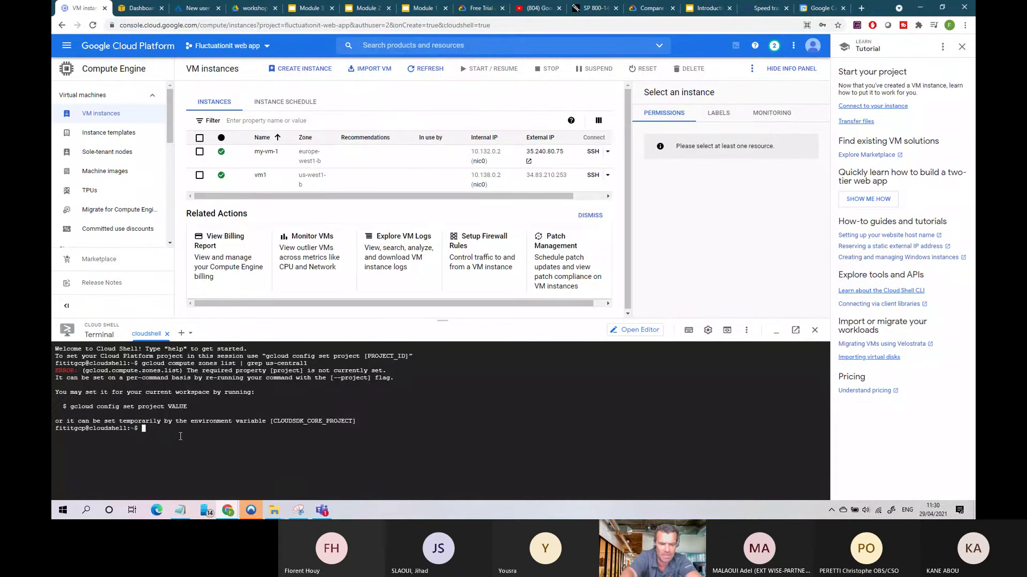
pyautogui.write('g')
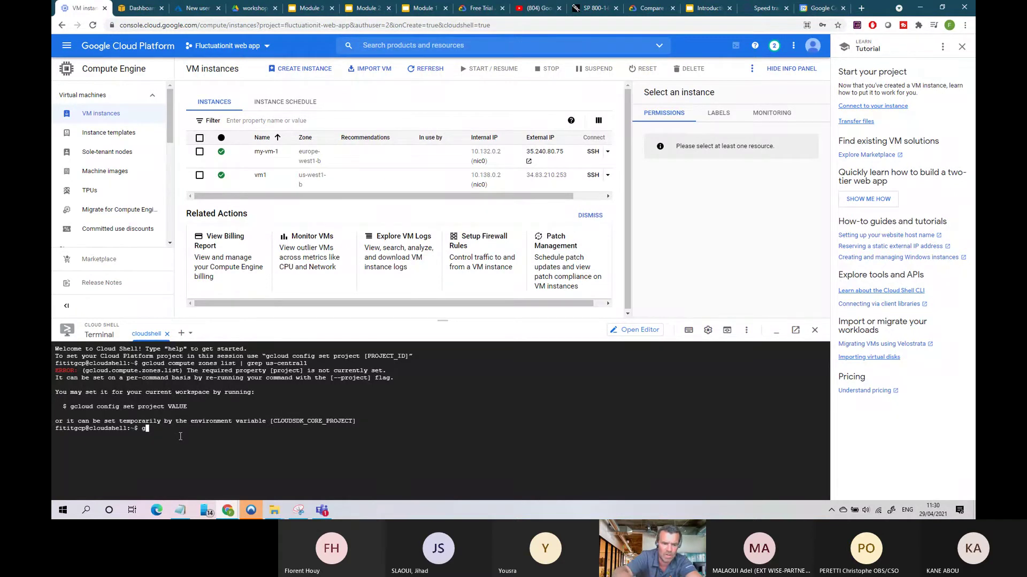
pyautogui.write('cloud ')
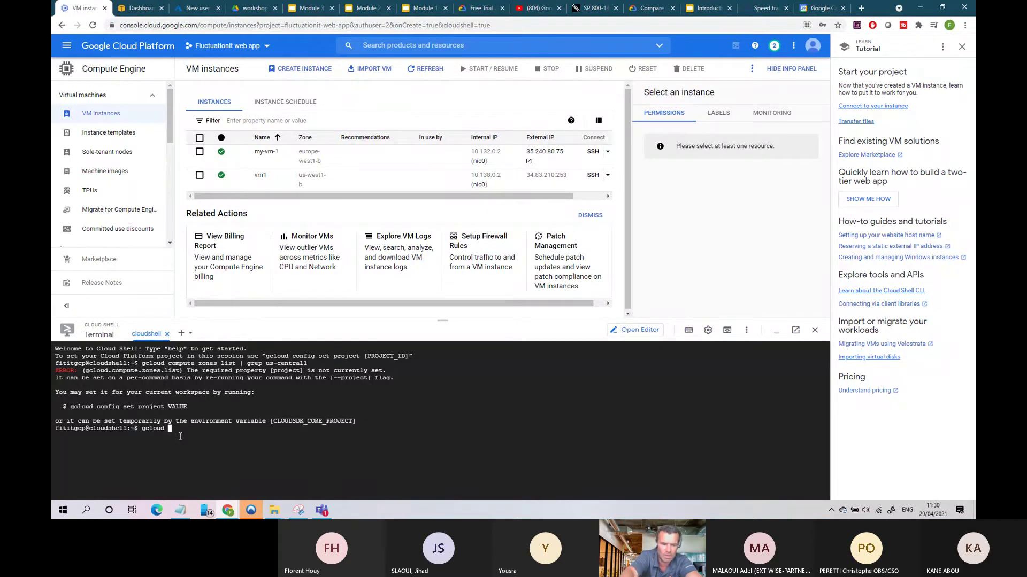
pyautogui.write('config')
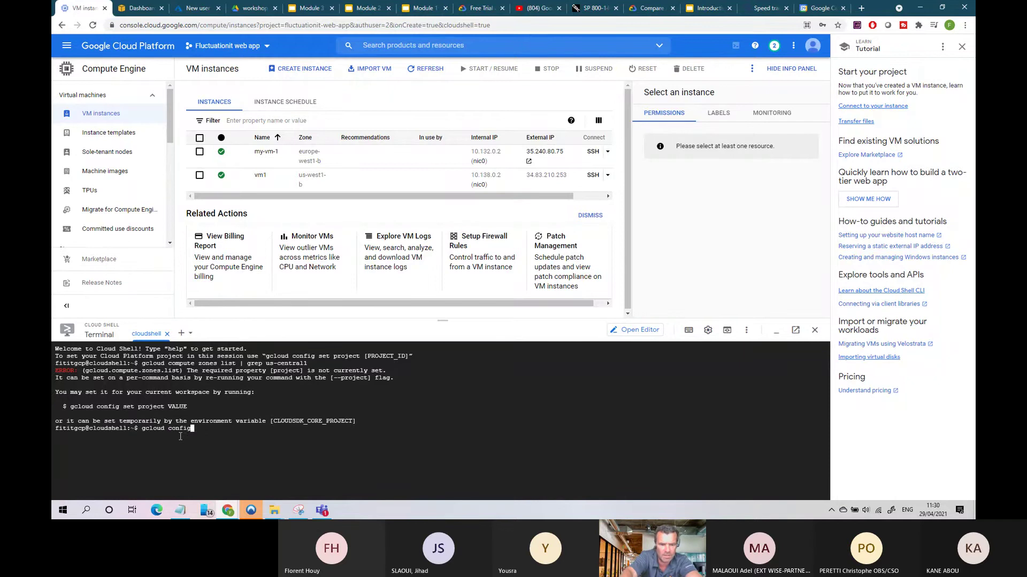
pyautogui.write(' set ')
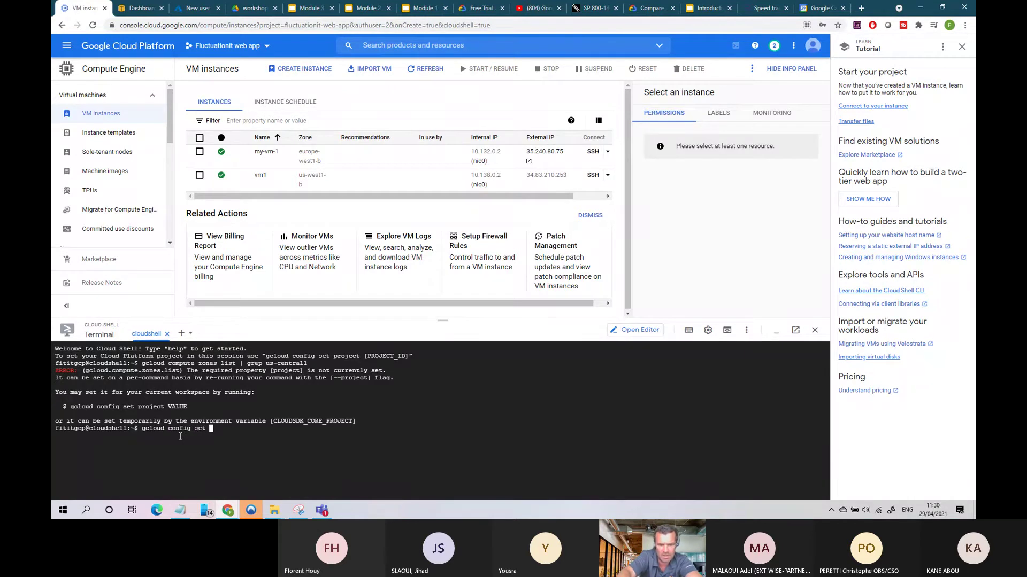
pyautogui.write('proh')
pyautogui.press('BackSpace')
pyautogui.write('ject')
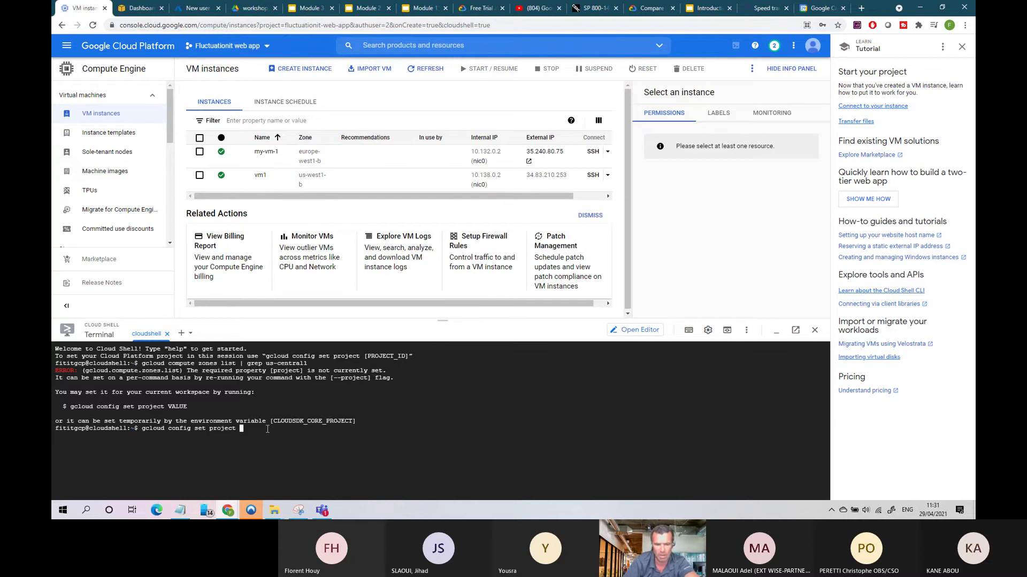
pyautogui.write('"')
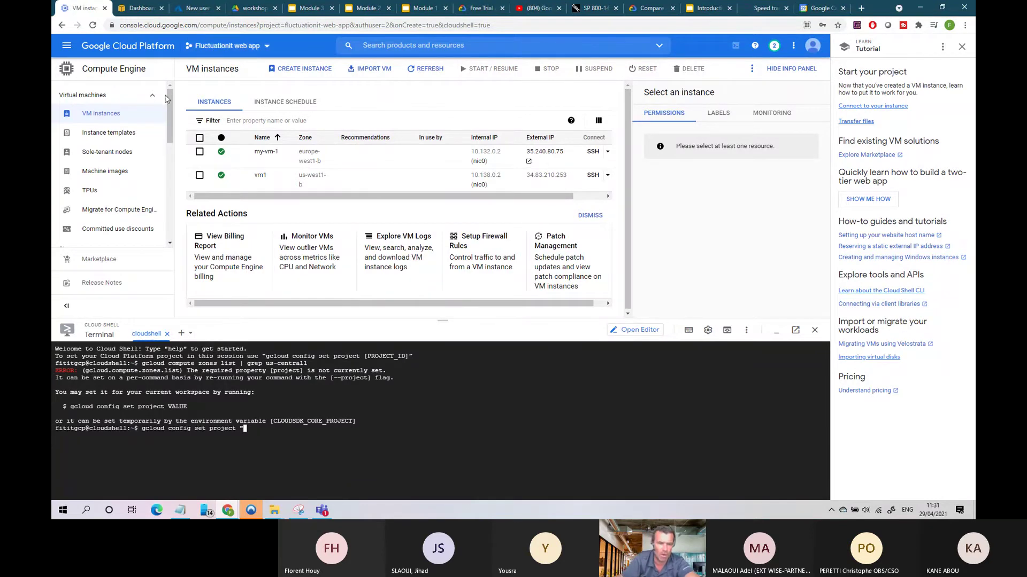
# Copy the Fluctuationit web app project's ID, fluctuationit-web-app, from the project list into the command, close the quotation and run it
pyautogui.click(252, 46)
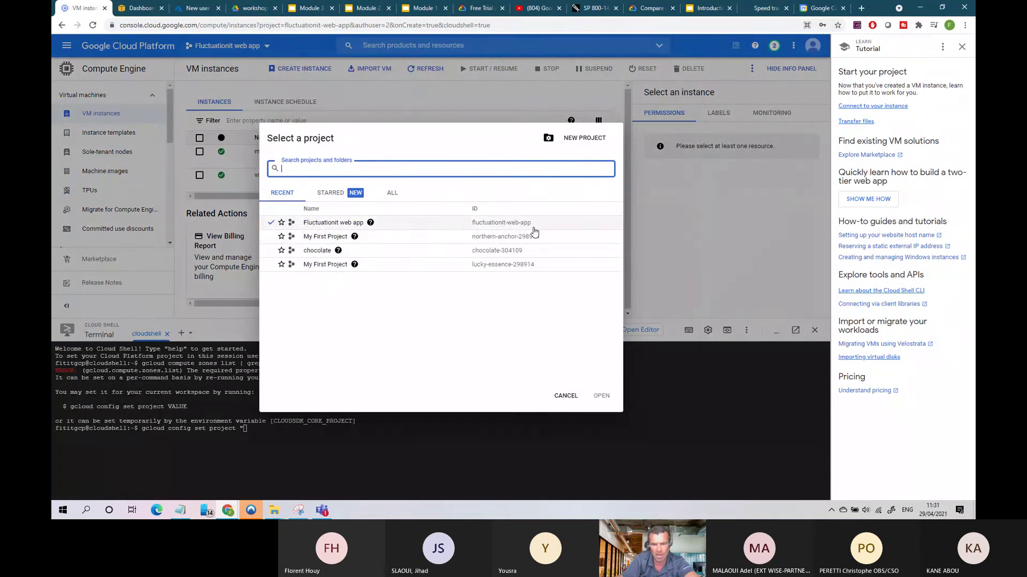
pyautogui.moveTo(539, 230); pyautogui.dragTo(473, 228)
pyautogui.hotkey('ctrl', 'c')
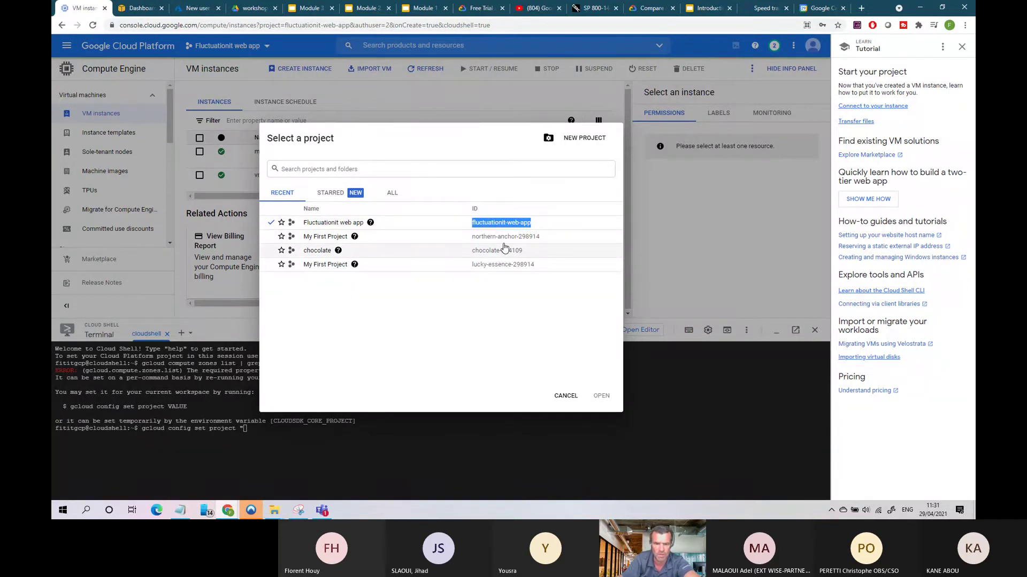
pyautogui.click(304, 429)
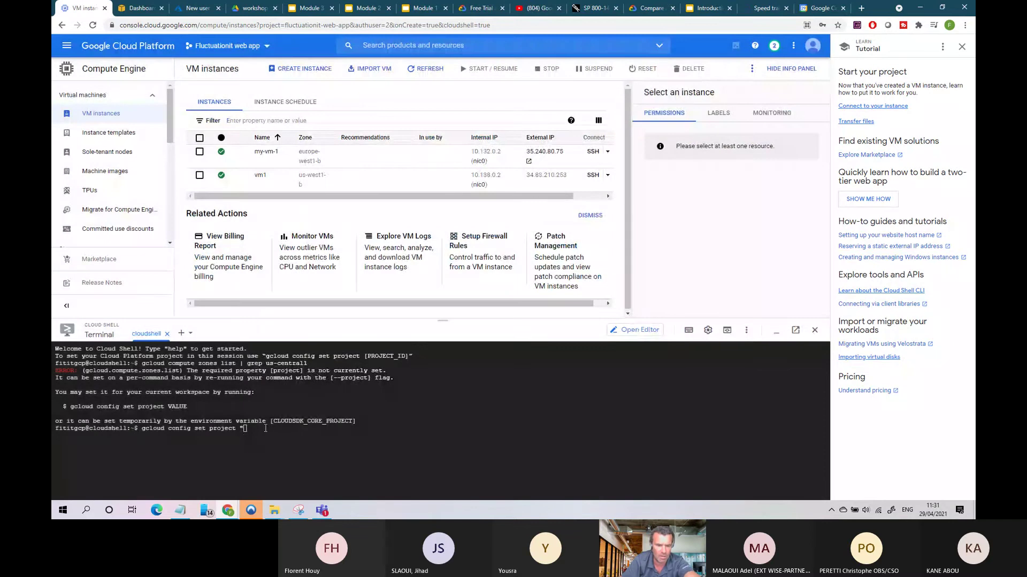
pyautogui.hotkey('ctrl', 'v')
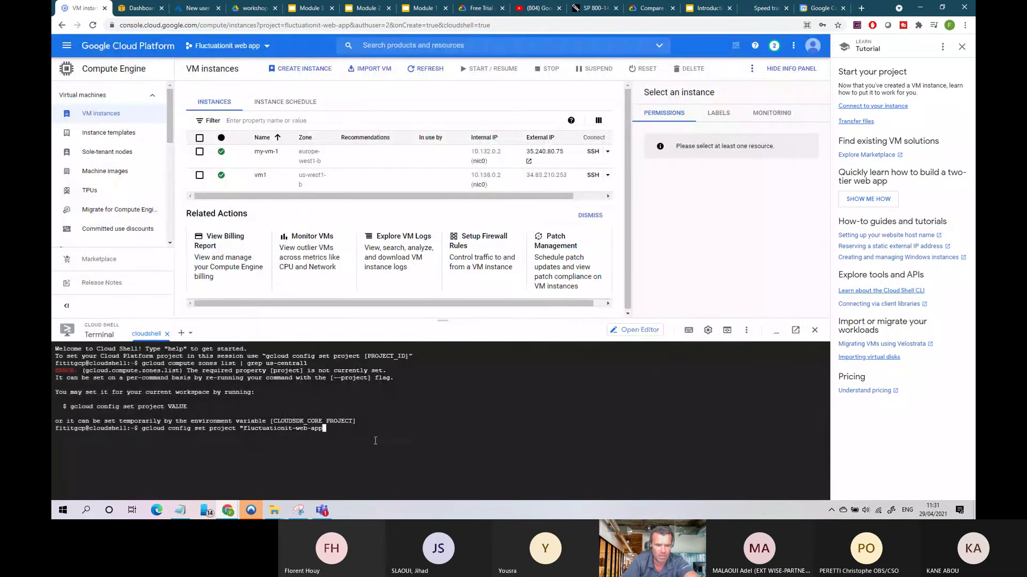
pyautogui.write('"')
pyautogui.press('Return')
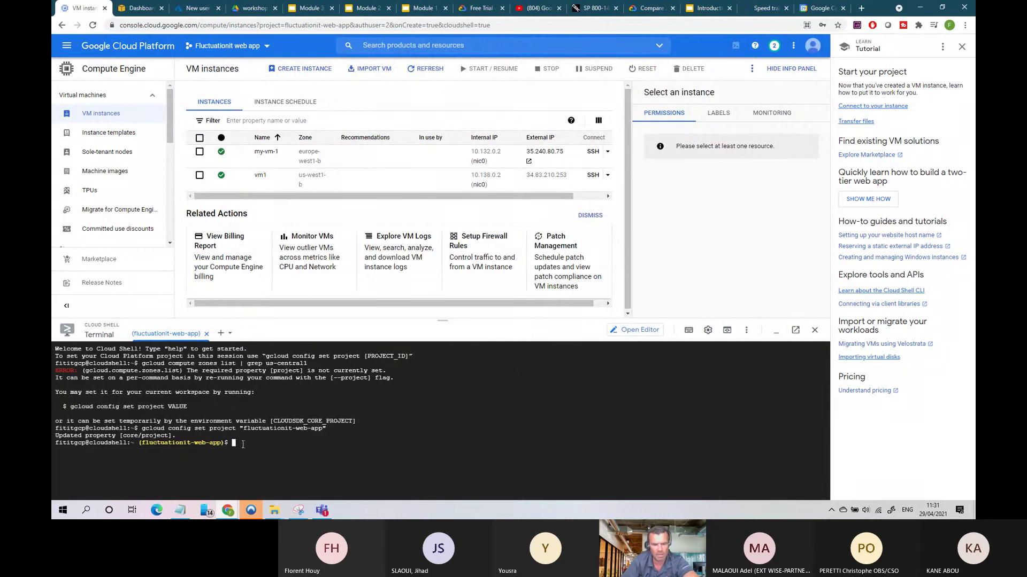
# Rerun gcloud compute zones list | grep us-central1 at the Cloud Shell prompt
pyautogui.moveTo(157, 443); pyautogui.dragTo(189, 435)
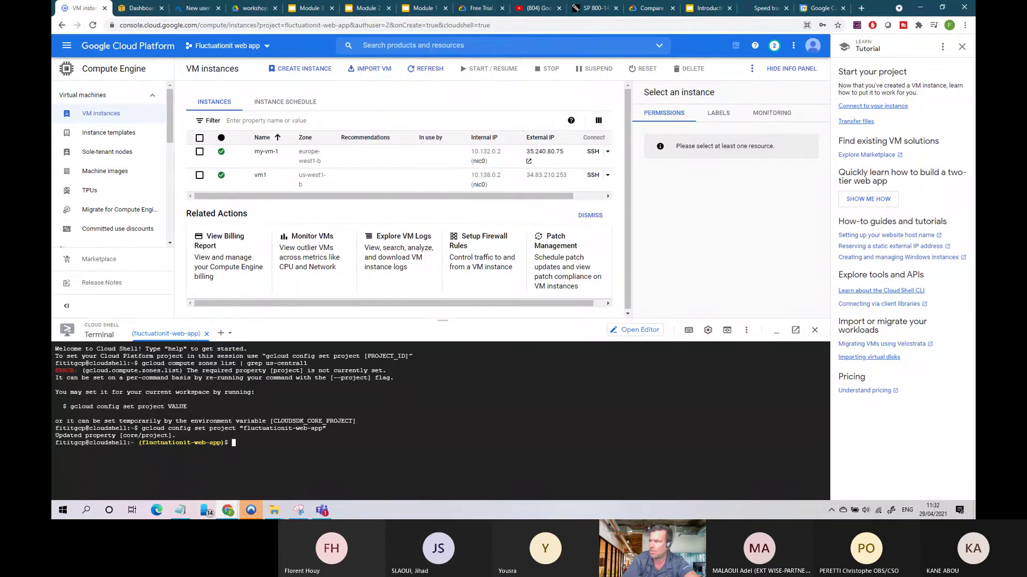
pyautogui.click(260, 450)
pyautogui.press('Up')
pyautogui.press('Up')
pyautogui.press('Return')
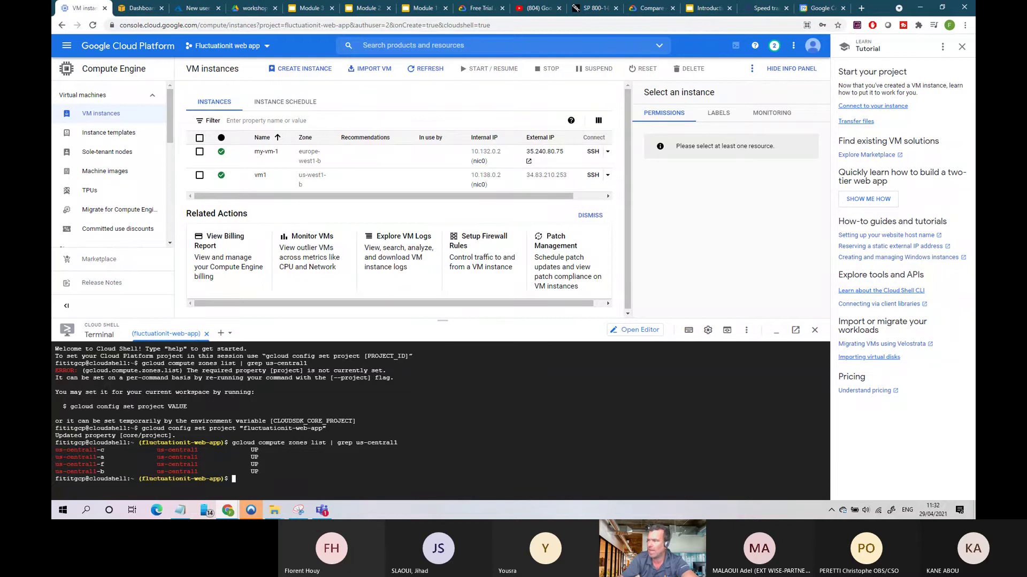
# Set the default compute zone to us-central1-b by running gcloud config set compute/zone us-central1-b
pyautogui.click(251, 483)
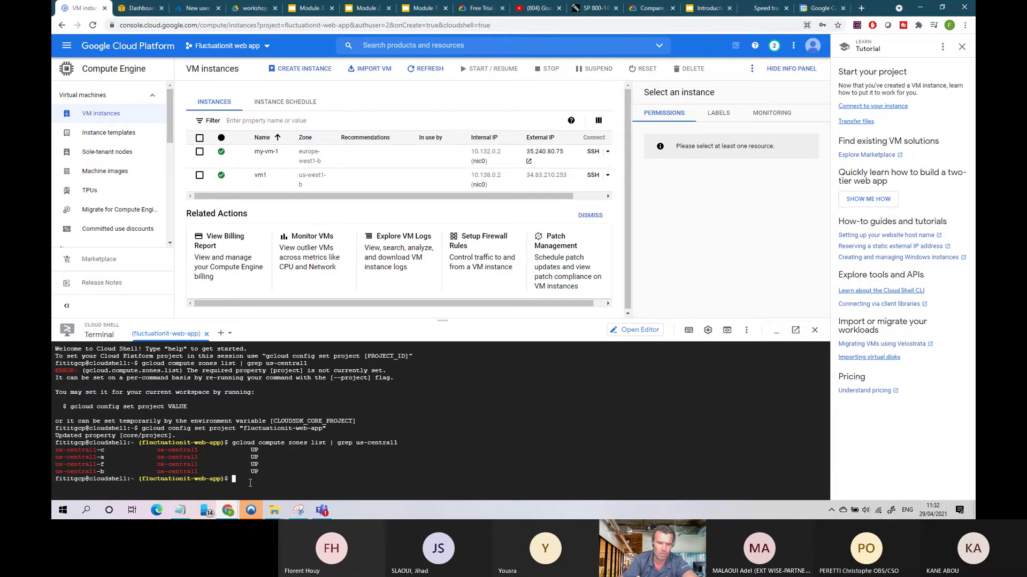
pyautogui.write('gcloud config set compute/zone us-central1-b')
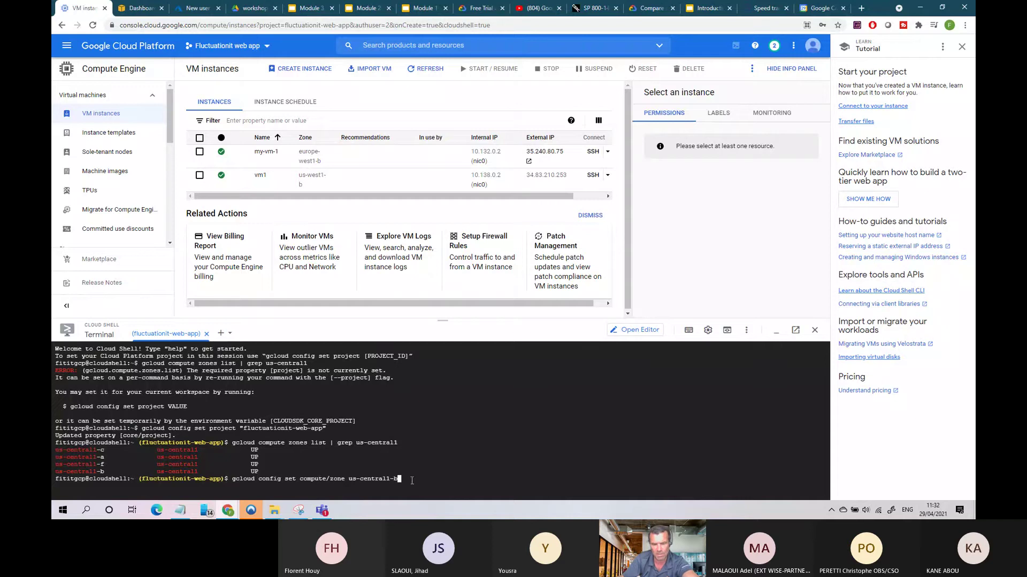
pyautogui.press('Return')
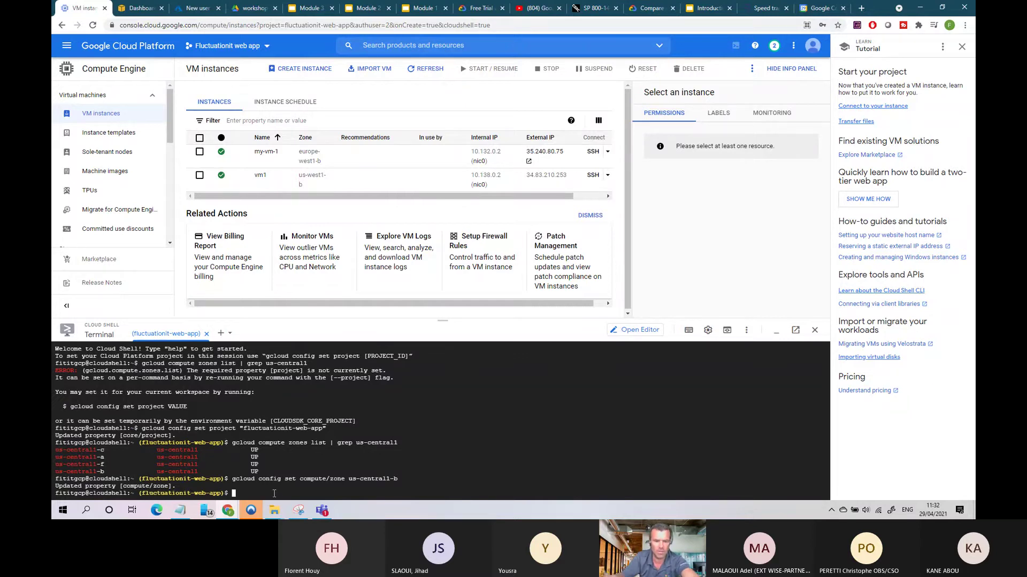
# Enter gcloud compute instances create at the Cloud Shell prompt without running it
pyautogui.write('gcloud ')
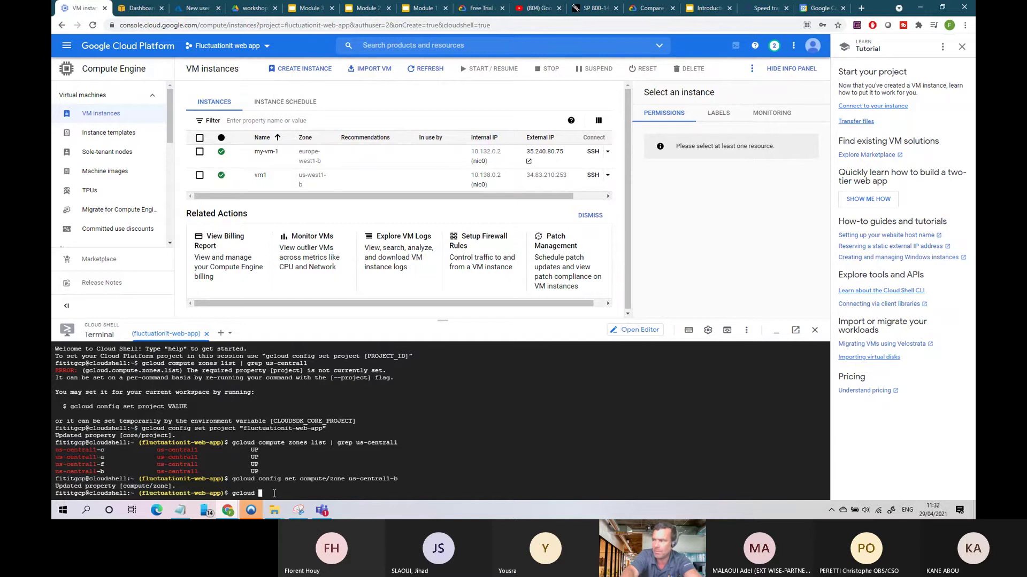
pyautogui.write('comp')
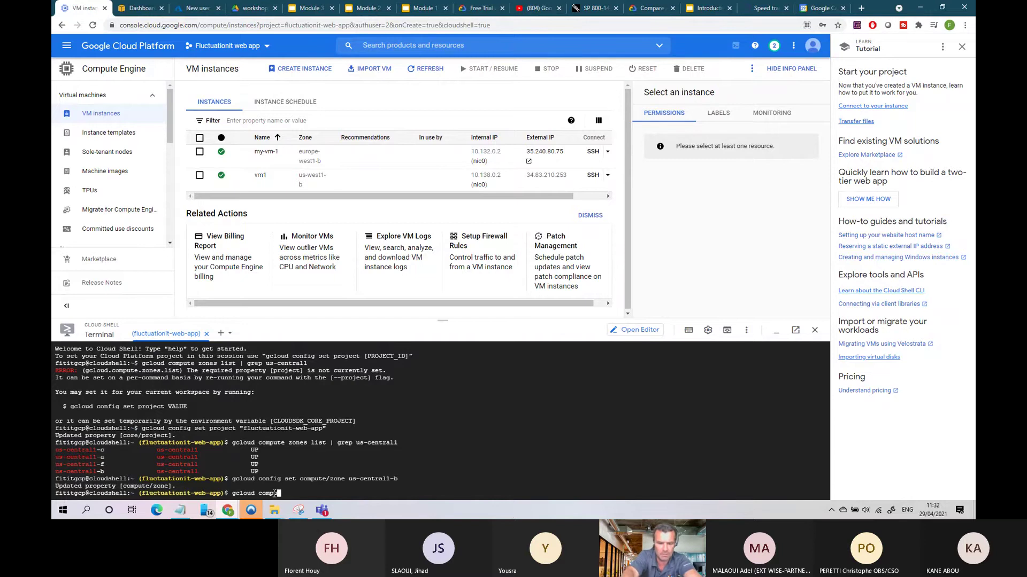
pyautogui.write('ute i')
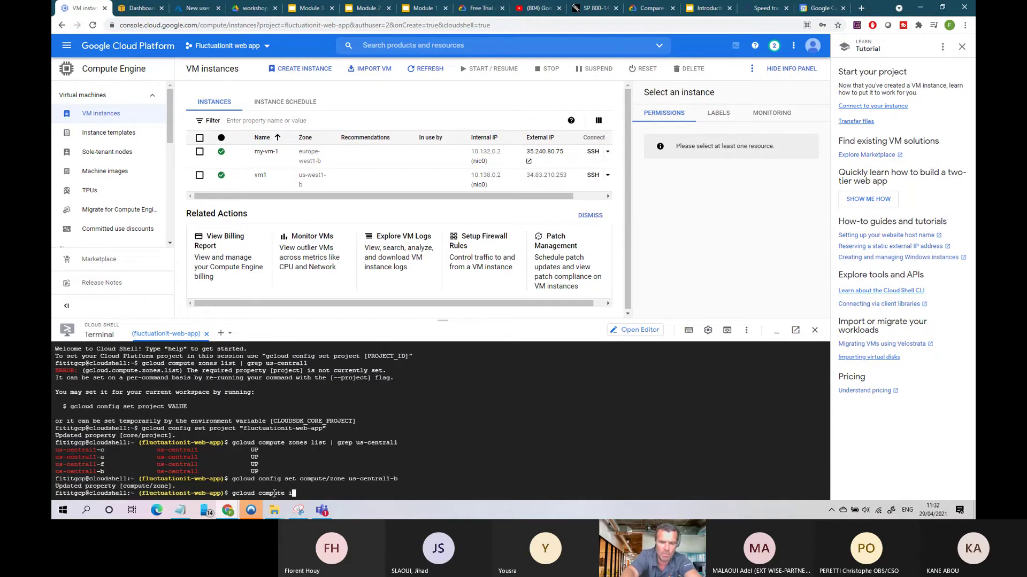
pyautogui.write('nstanes')
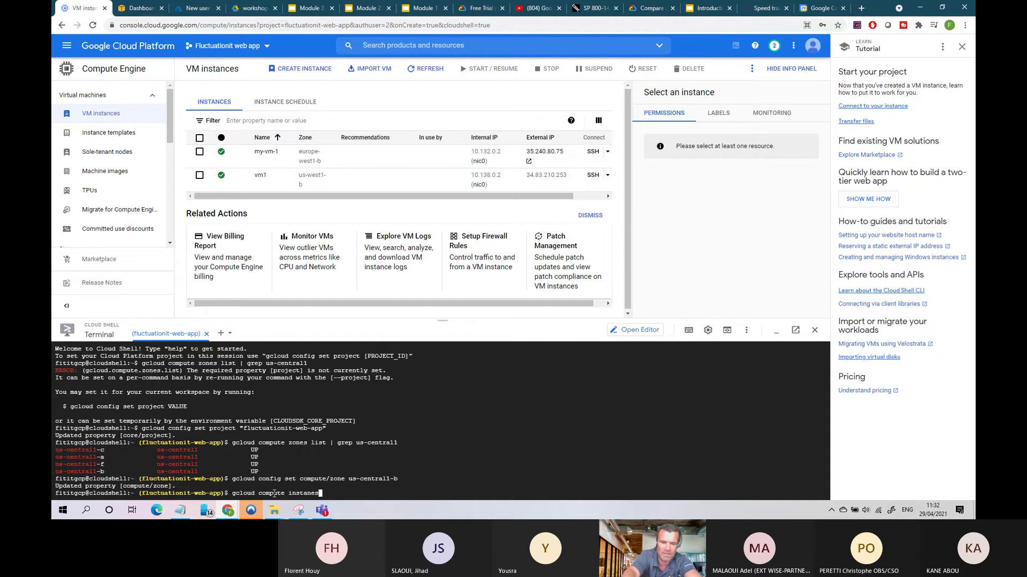
pyautogui.press('BackSpace')
pyautogui.press('BackSpace')
pyautogui.write('ce')
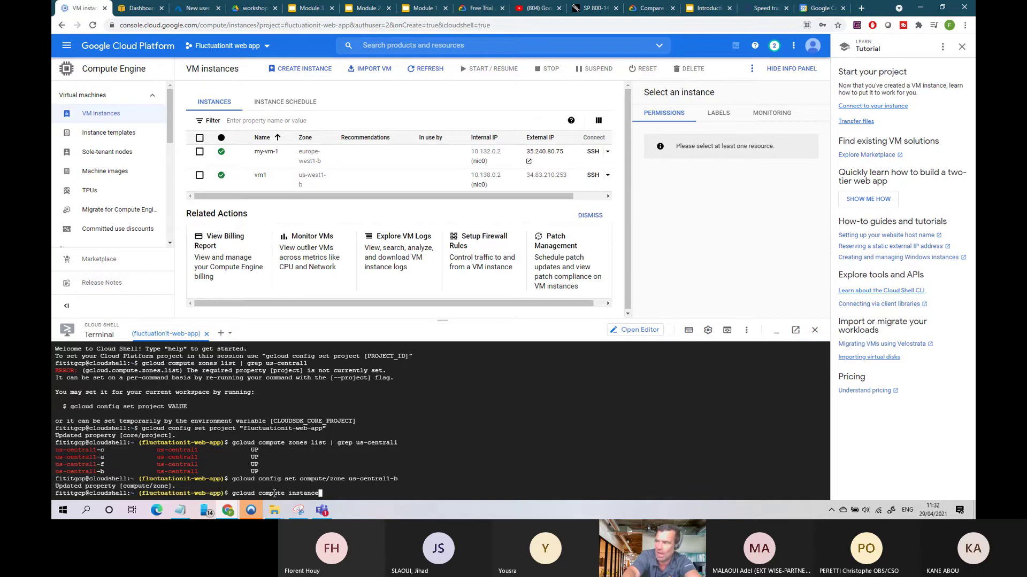
pyautogui.write('s c')
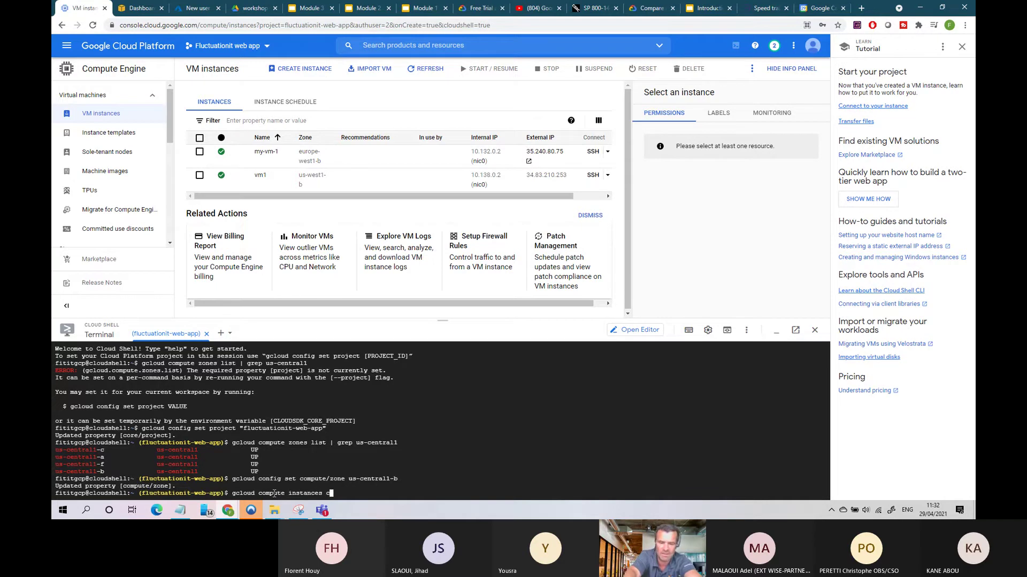
pyautogui.write('reate ')
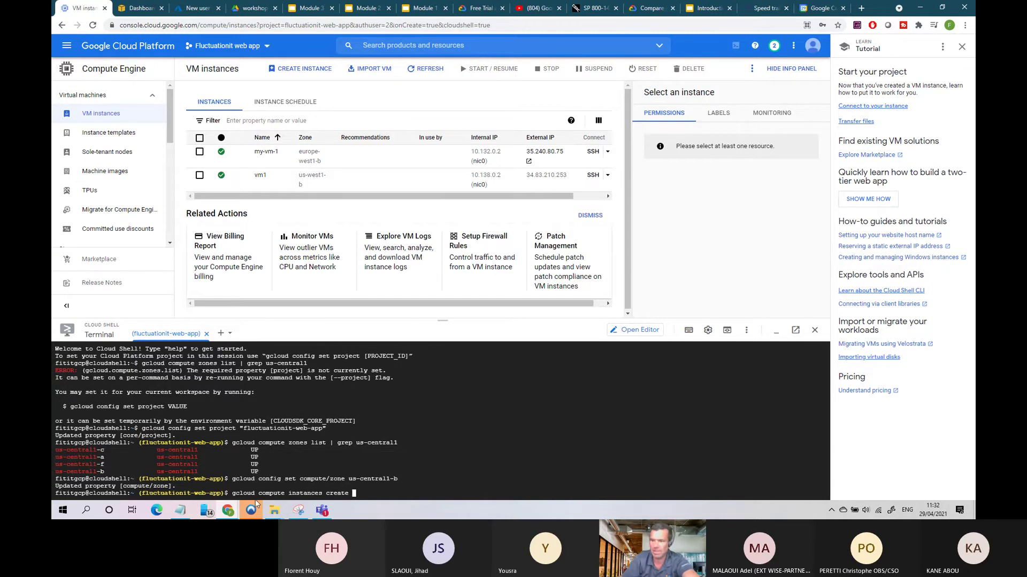
# Add the instance name "my-vm-2" in quotation marks to the instance creation command
pyautogui.write('"')
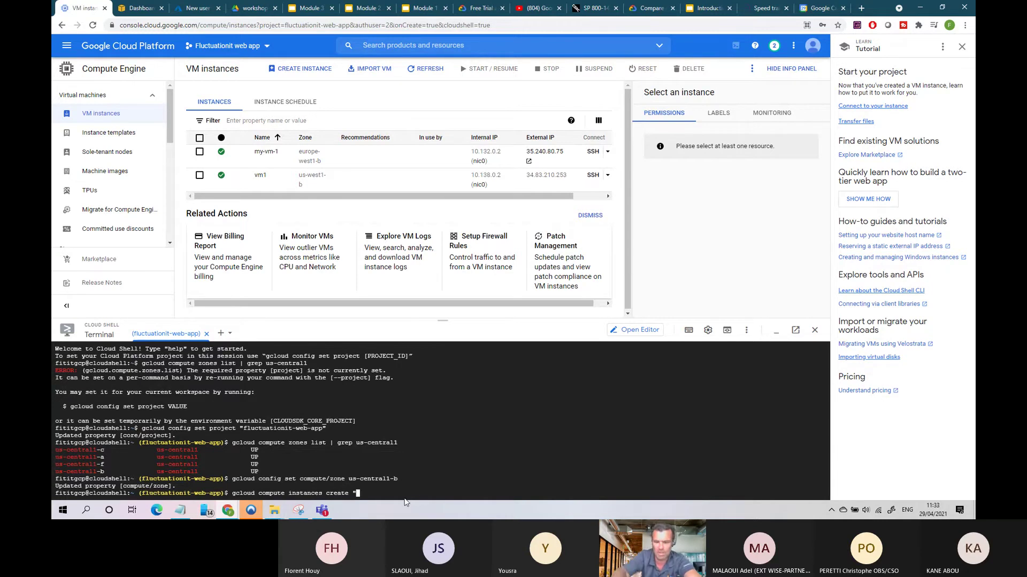
pyautogui.write('my')
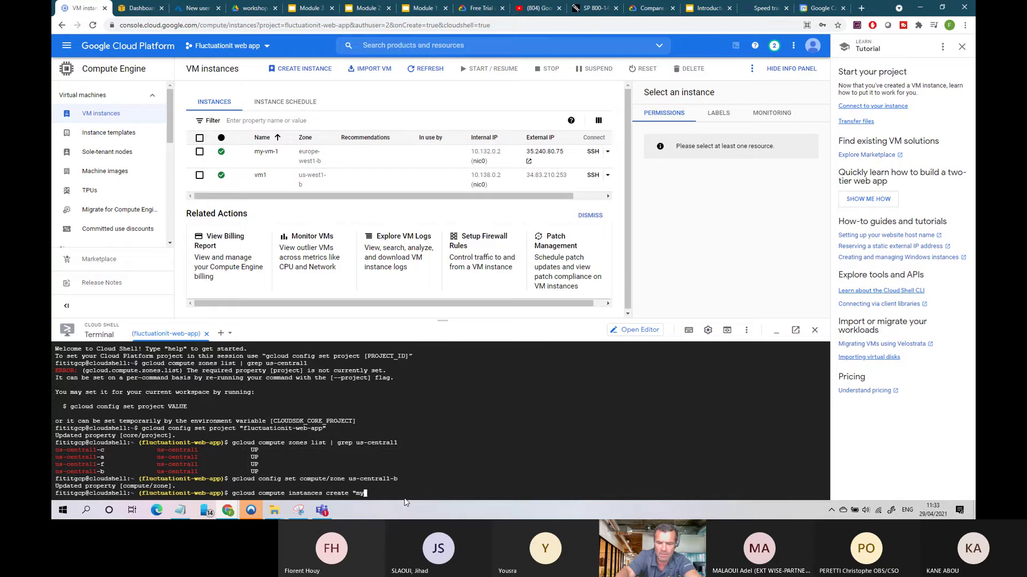
pyautogui.write('-vm')
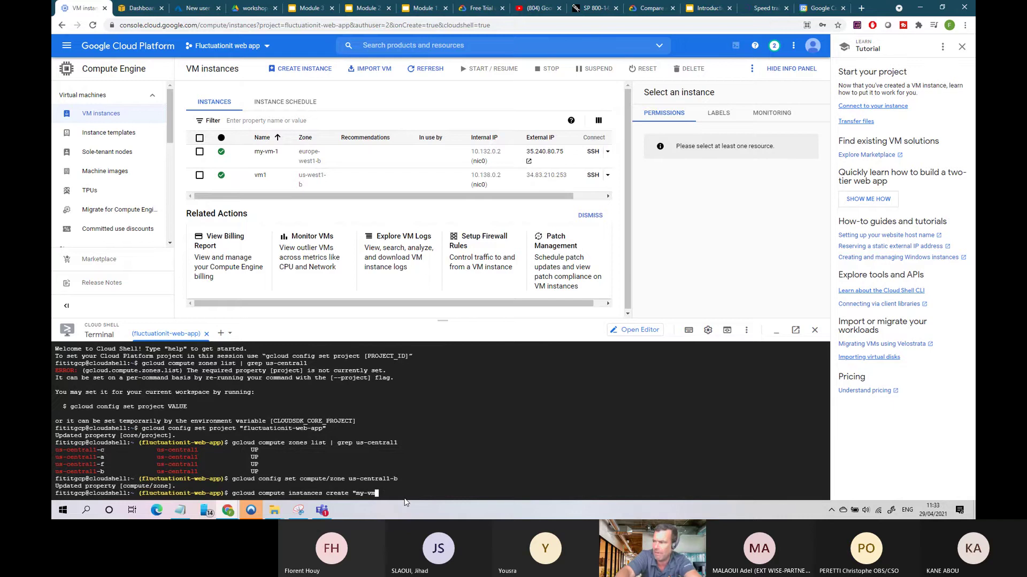
pyautogui.write('a')
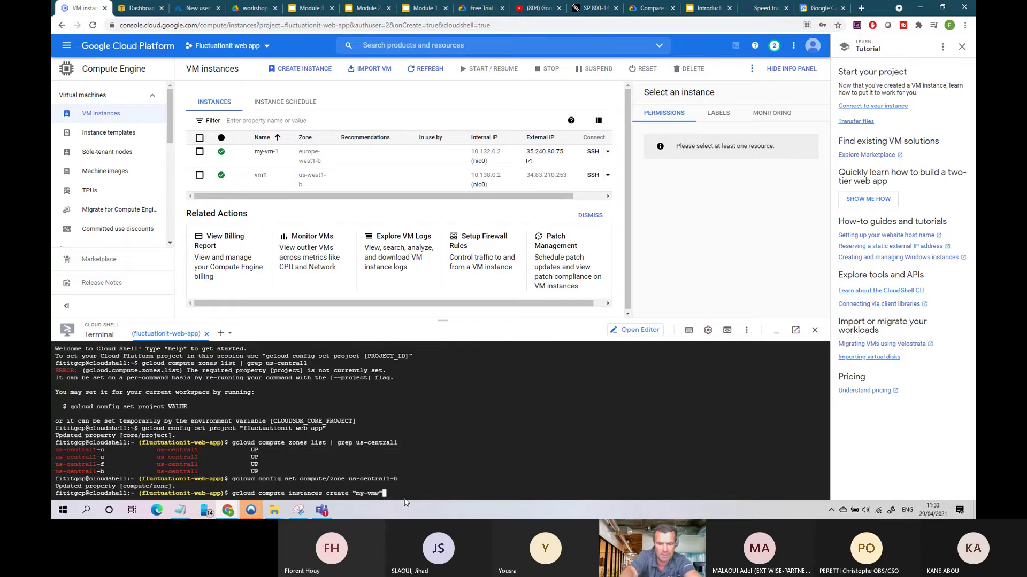
pyautogui.press('BackSpace')
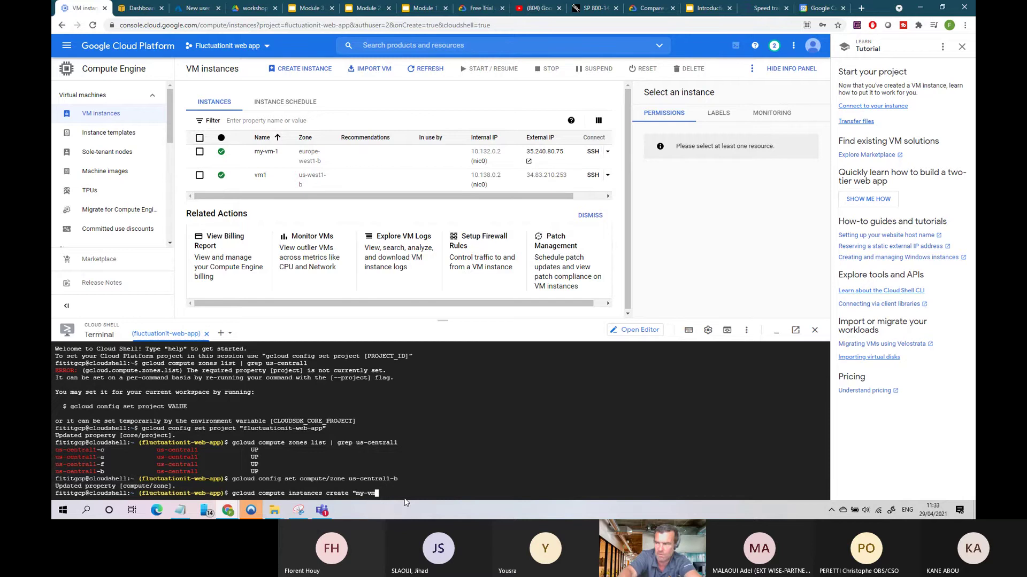
pyautogui.write('-e"')
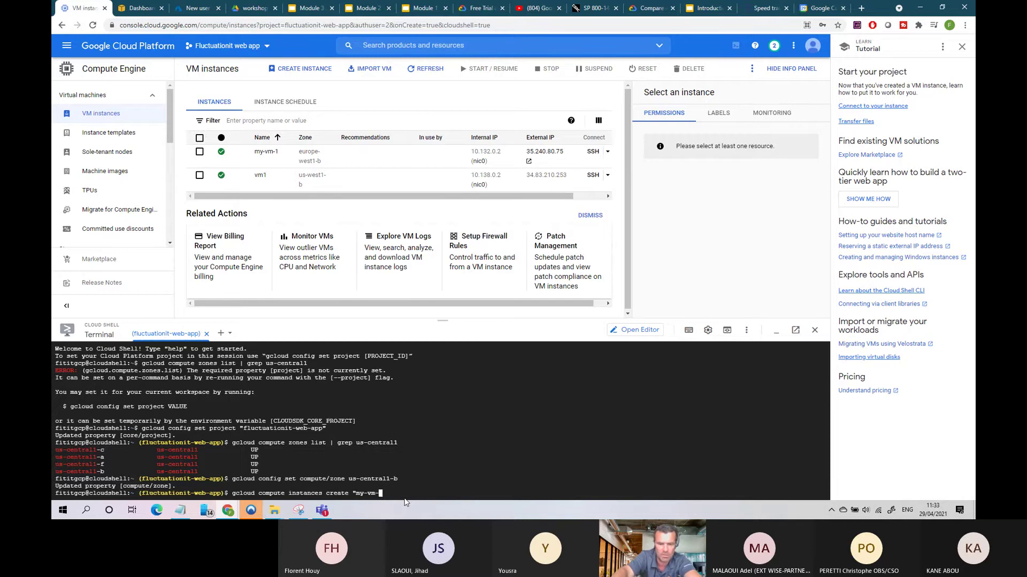
pyautogui.press('BackSpace')
pyautogui.press('BackSpace')
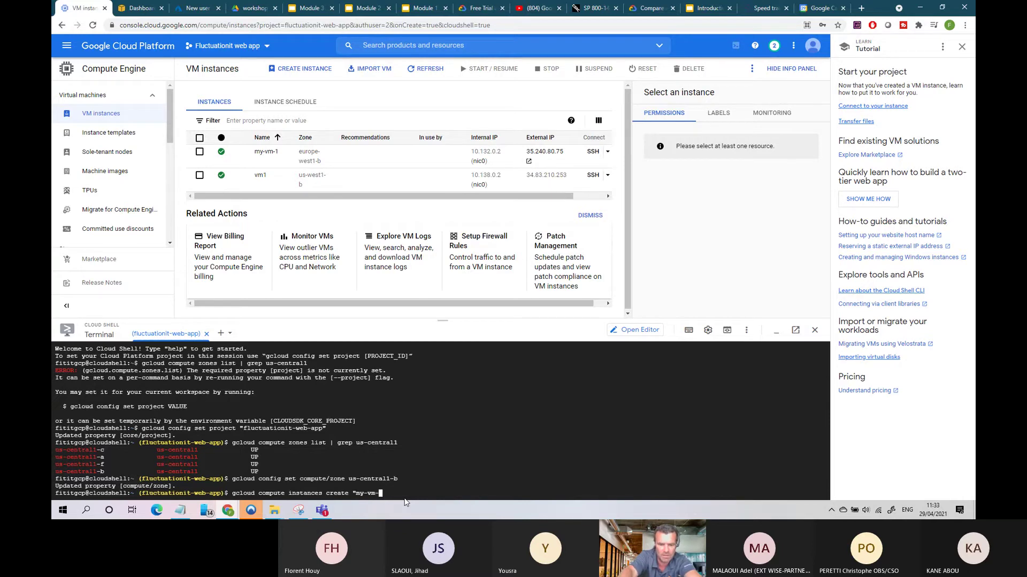
pyautogui.write('2" ')
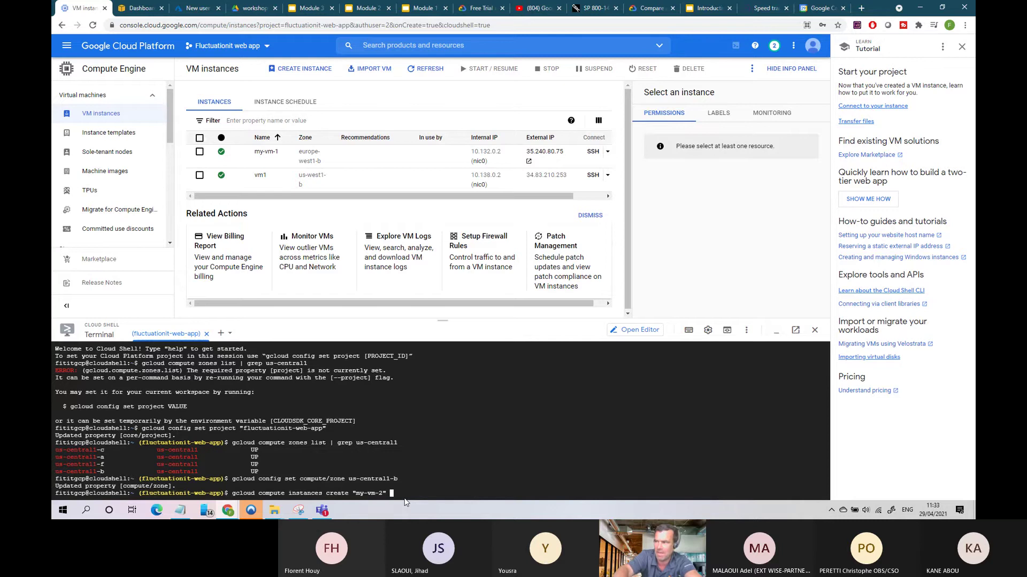
# Append the option --machine-type "n1-standard-1" to the instance creation command
pyautogui.write('--ach')
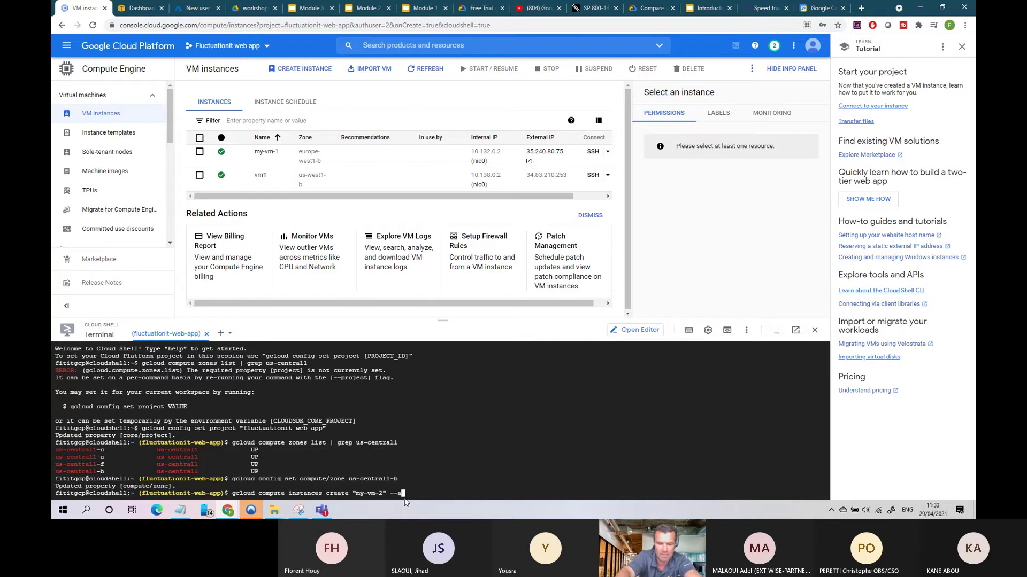
pyautogui.press('BackSpace')
pyautogui.press('BackSpace')
pyautogui.press('BackSpace')
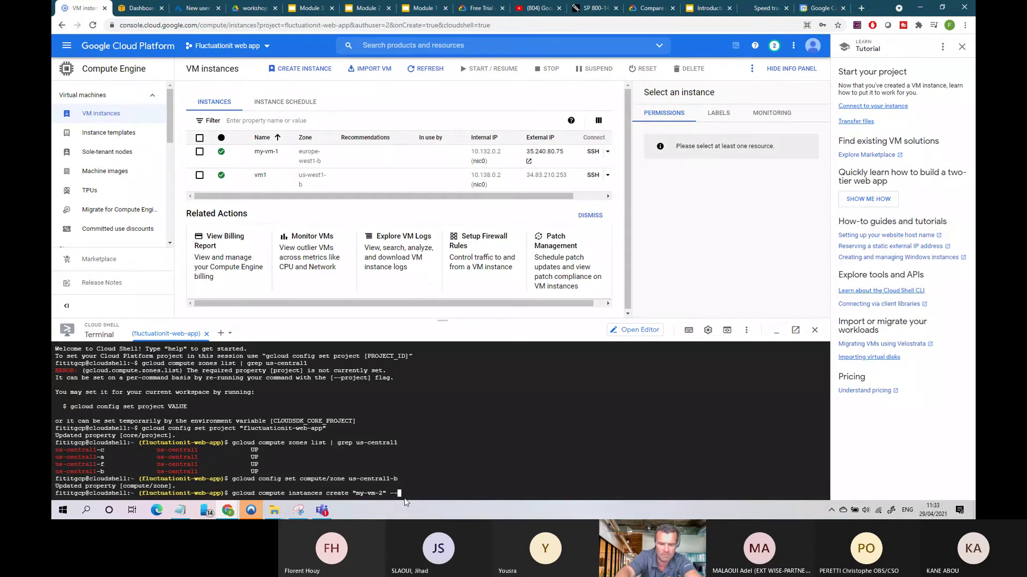
pyautogui.write('mach')
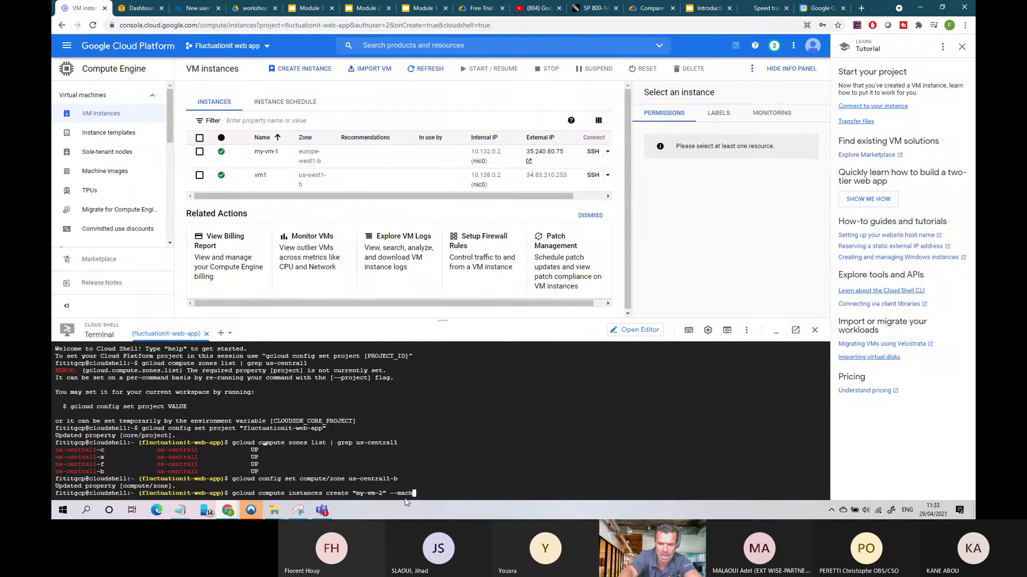
pyautogui.write('ine')
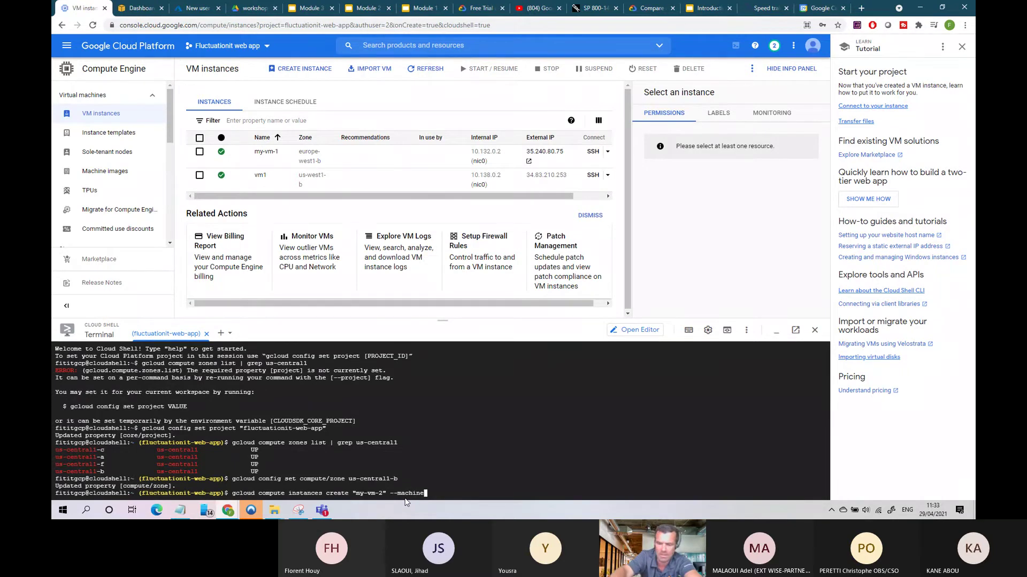
pyautogui.write('-type')
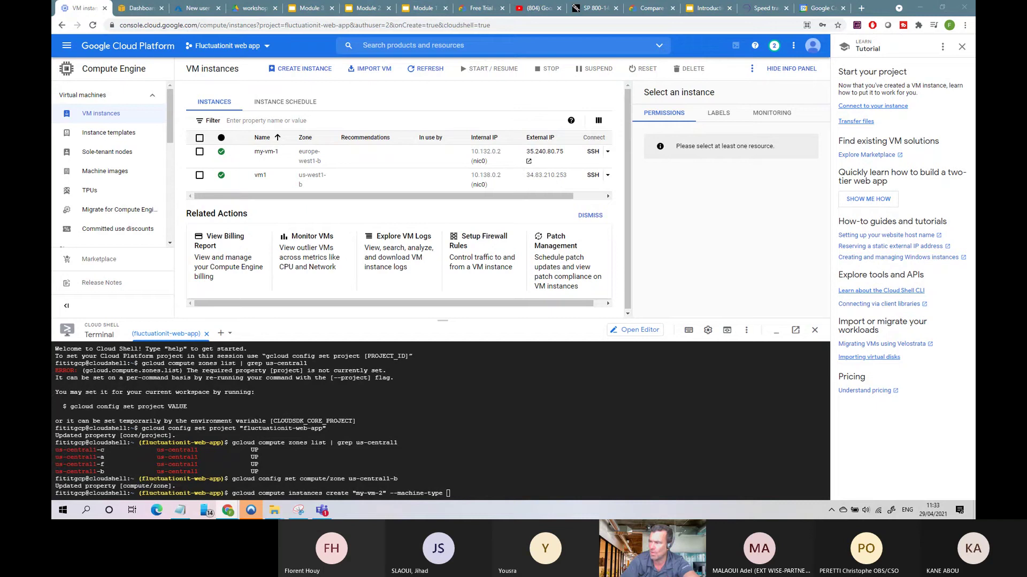
pyautogui.click(460, 494)
pyautogui.write('"n1-standard-1"')
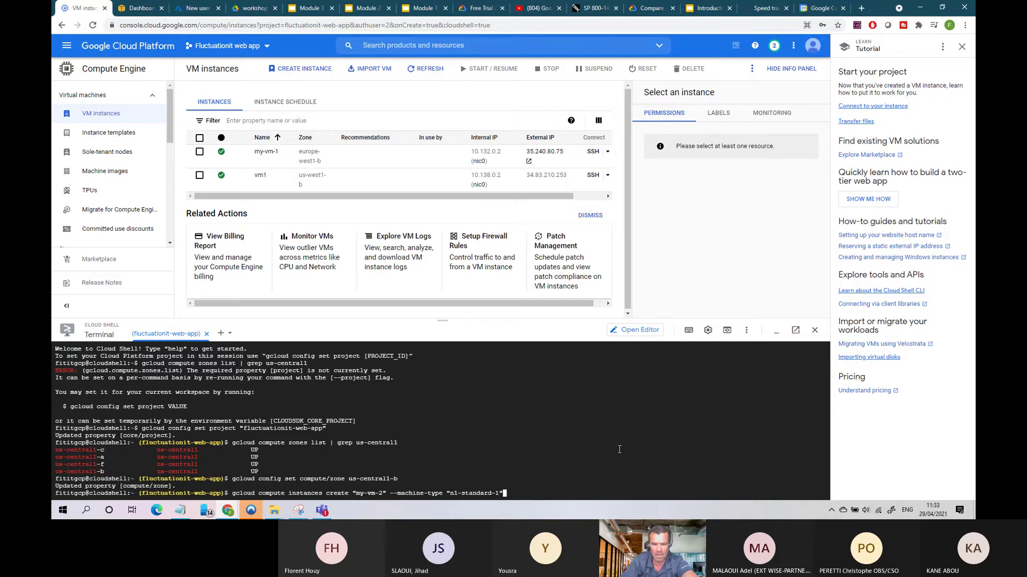
# Append the image project option to the command as -image-projet "debian-cloud"
pyautogui.write('-')
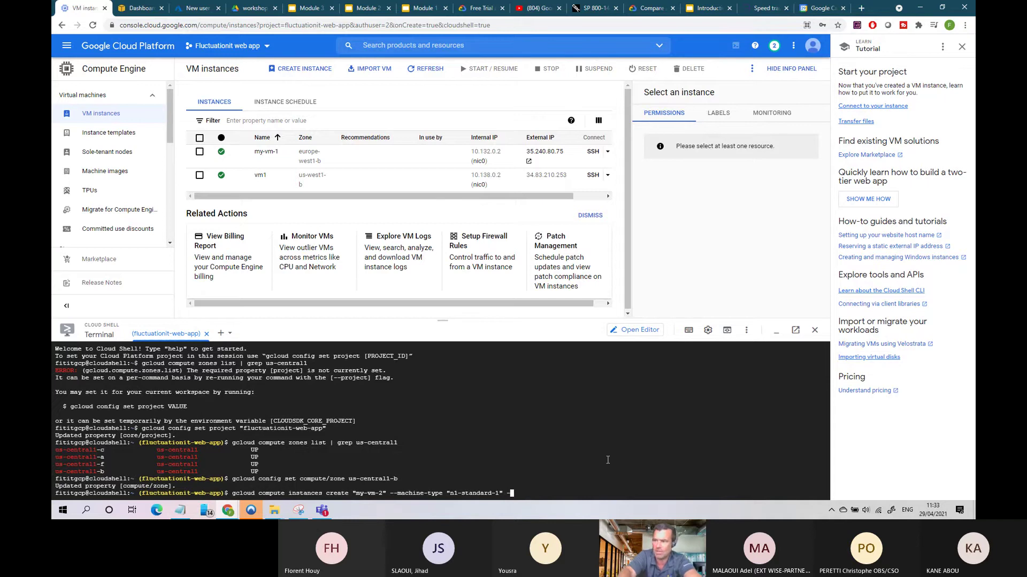
pyautogui.write('iage')
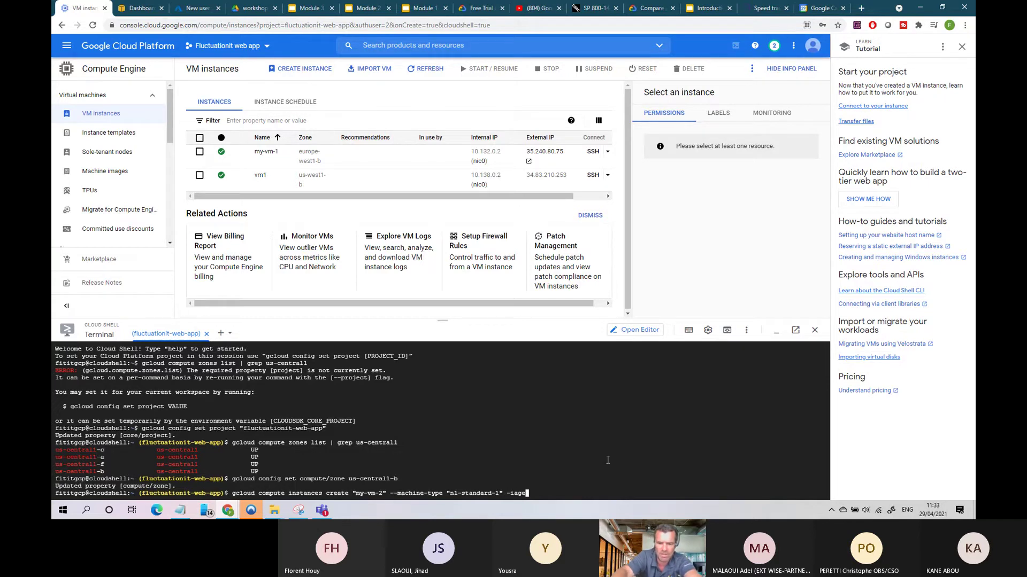
pyautogui.press('BackSpace')
pyautogui.press('BackSpace')
pyautogui.press('BackSpace')
pyautogui.write('mage-projet')
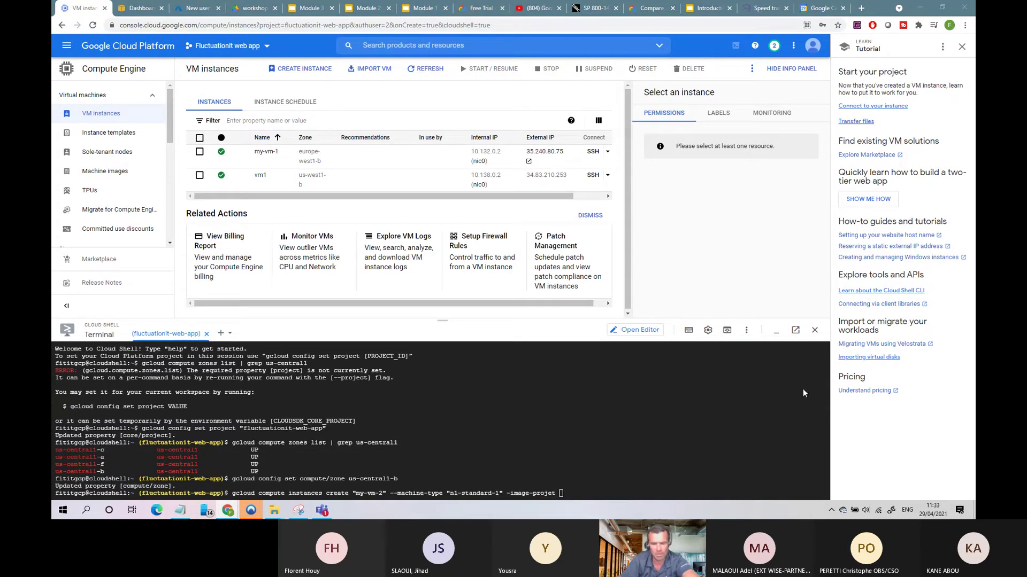
pyautogui.click(563, 490)
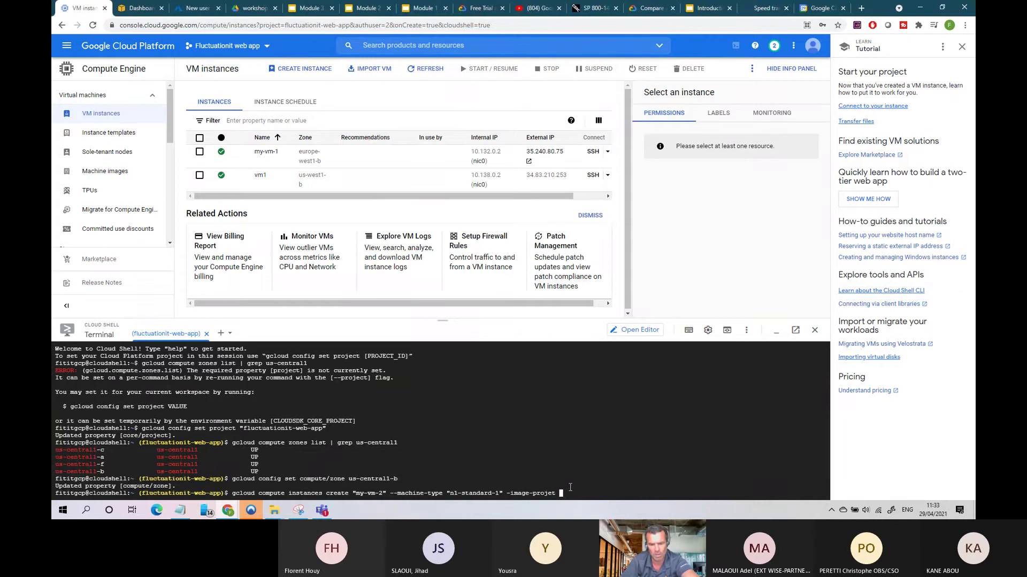
pyautogui.write('"debian-cloud"')
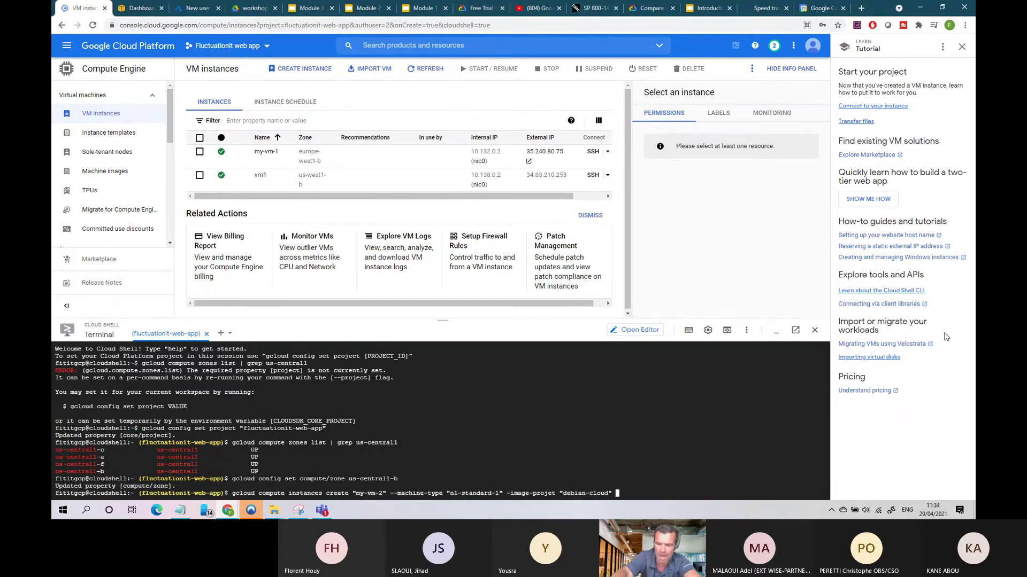
# Append the option --image-family "debian-10" to the instance creation command
pyautogui.write('--image')
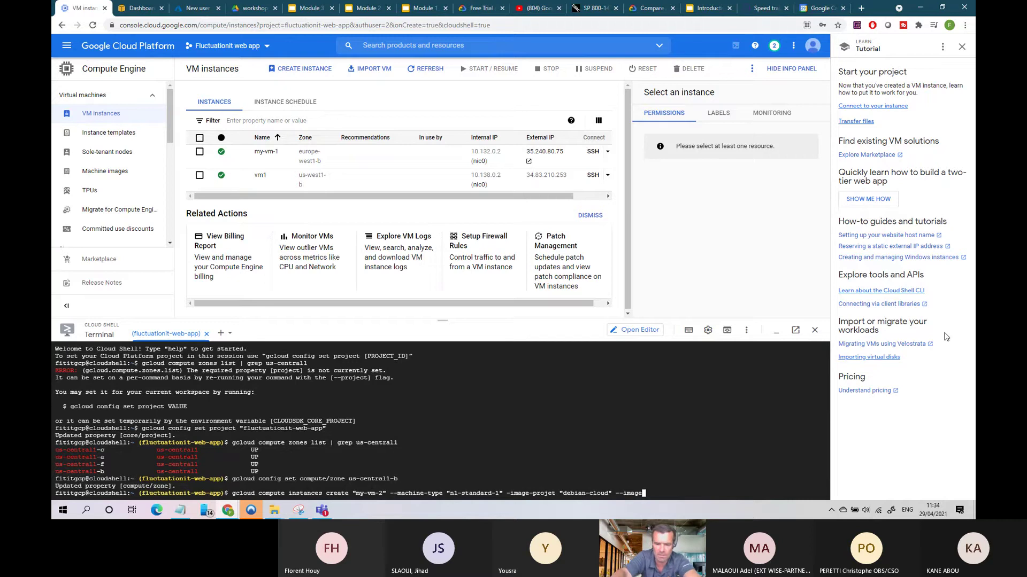
pyautogui.write('-family')
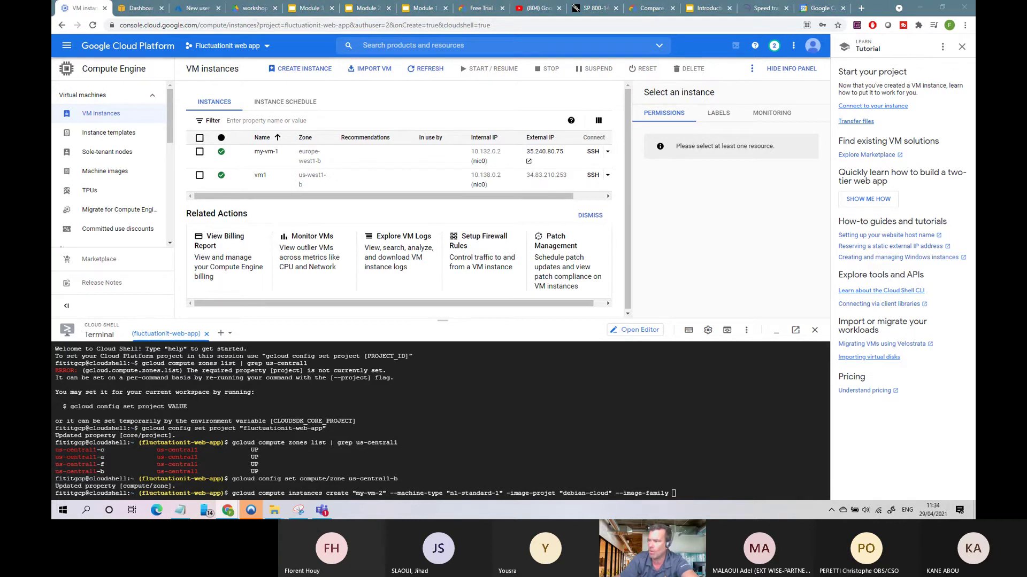
pyautogui.click(676, 495)
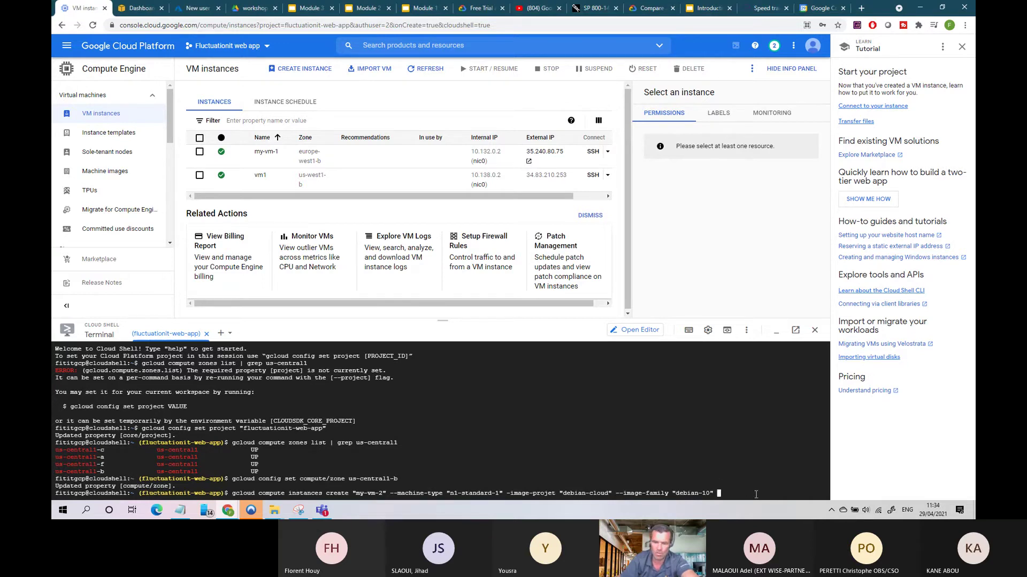
# Append the subnet option as -subnet "default" and run the instance creation command
pyautogui.write('-sub')
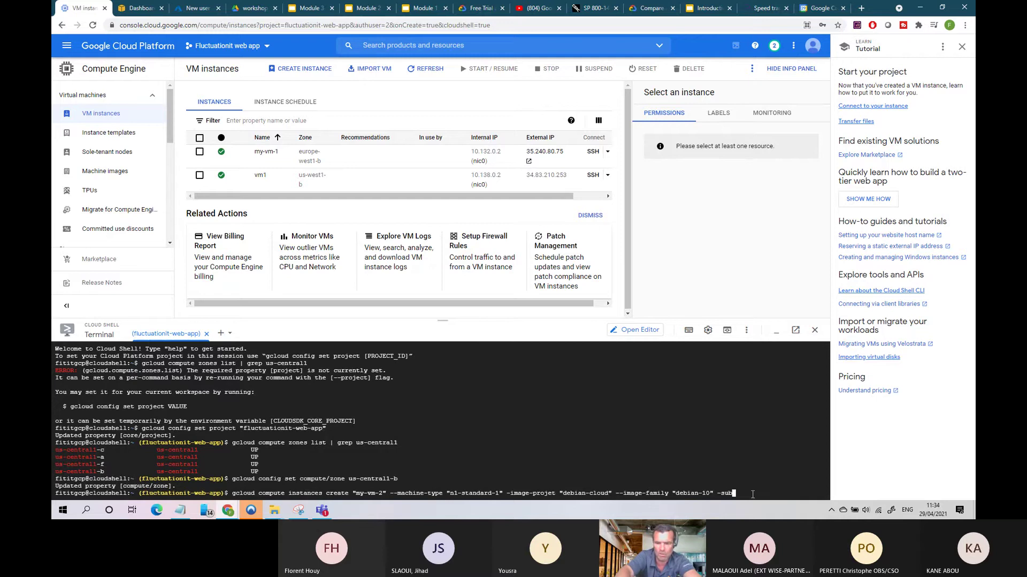
pyautogui.write('net')
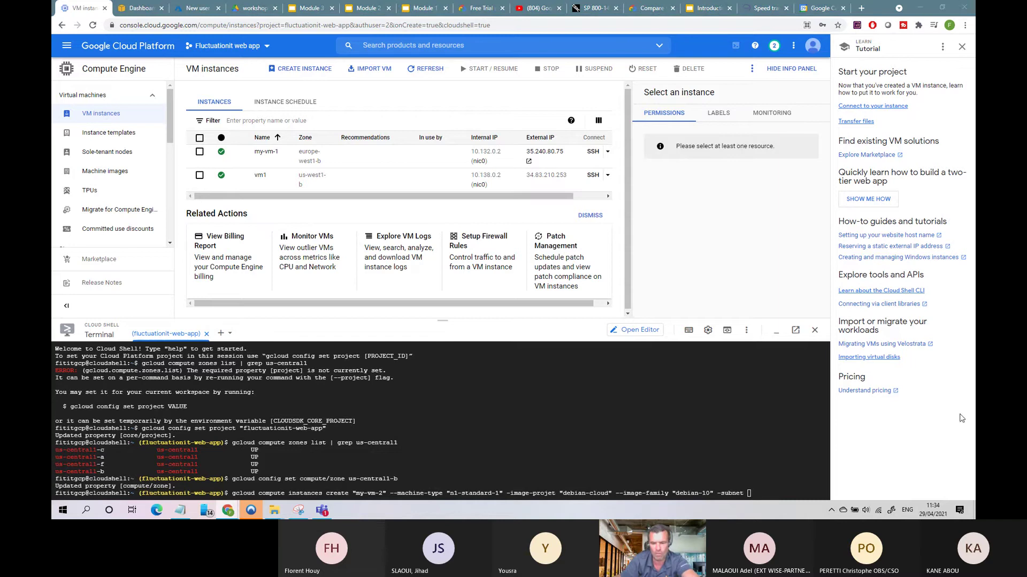
pyautogui.click(758, 493)
pyautogui.write('"default"')
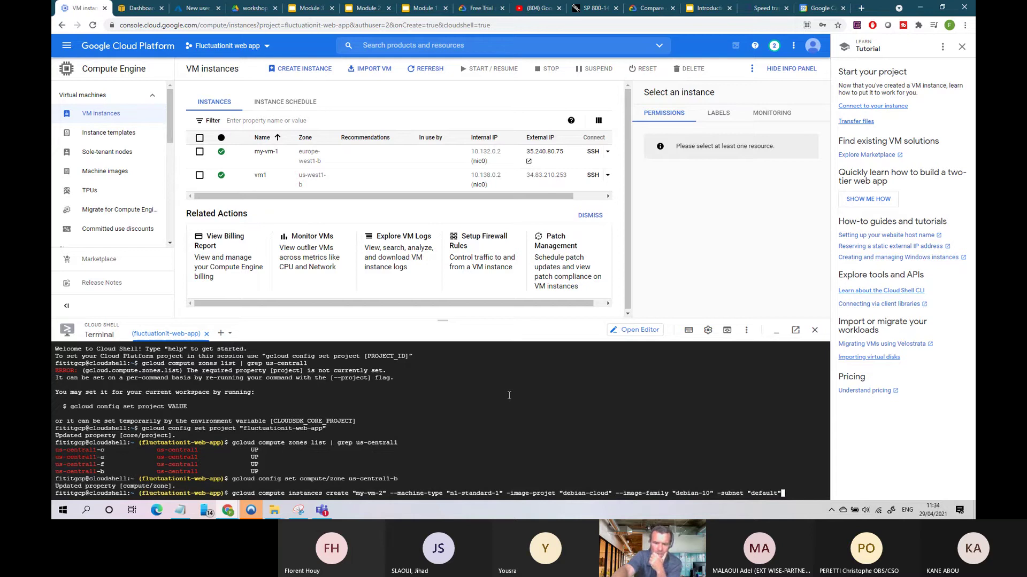
pyautogui.press('Return')
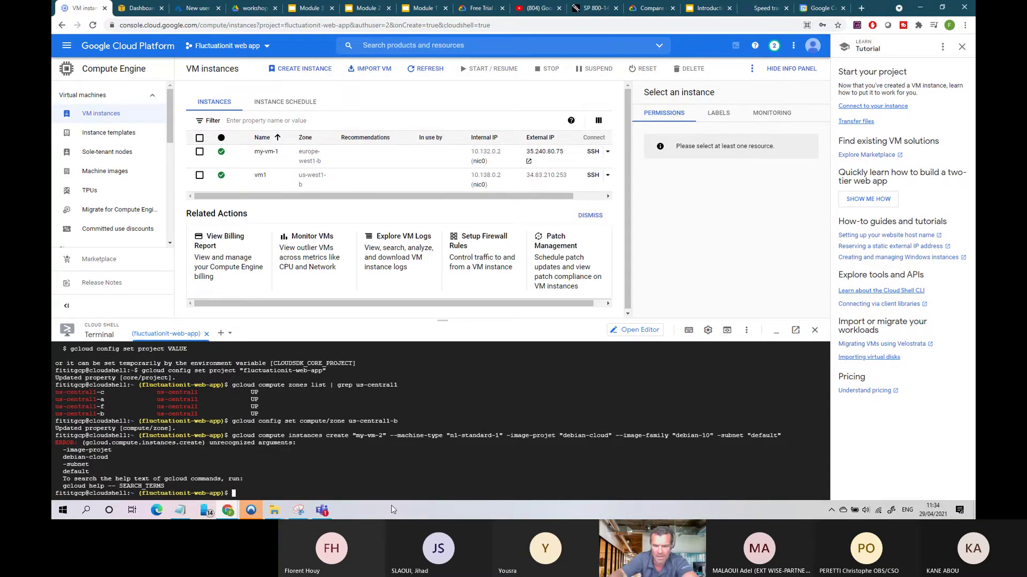
# Recall the instance creation command and add a second hyphen so the image project option reads --image-projet
pyautogui.press('Up')
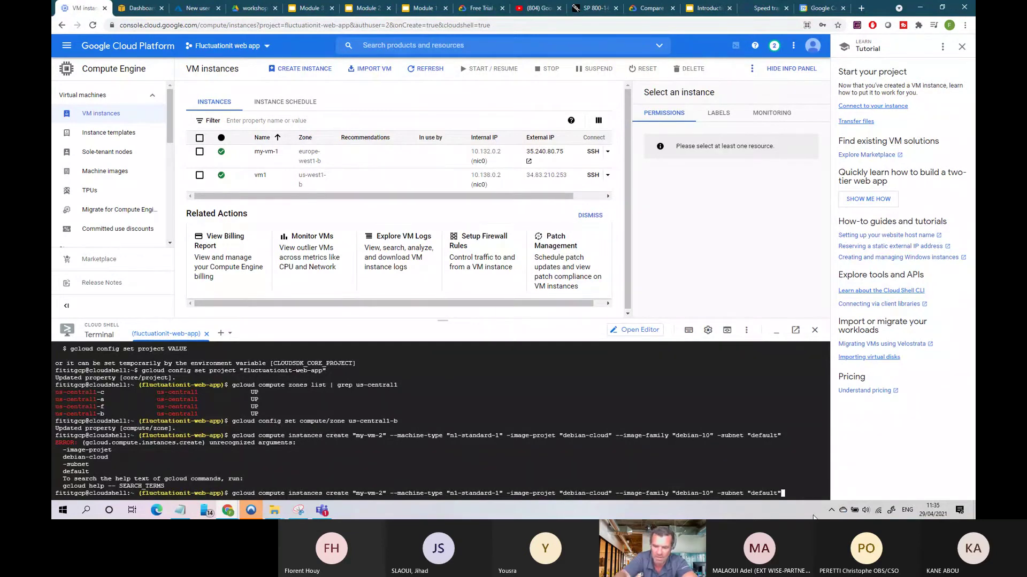
pyautogui.press('Left')
pyautogui.press('Left')
pyautogui.press('Left')
pyautogui.press('Left')
pyautogui.press('Left')
pyautogui.press('Left')
pyautogui.press('Left')
pyautogui.press('Left')
pyautogui.press('Left')
pyautogui.press('Left')
pyautogui.press('Left')
pyautogui.press('Left')
pyautogui.press('Left')
pyautogui.press('Left')
pyautogui.press('Left')
pyautogui.press('Left')
pyautogui.press('Left')
pyautogui.press('Left')
pyautogui.press('Left')
pyautogui.press('Left')
pyautogui.press('Left')
pyautogui.press('Left')
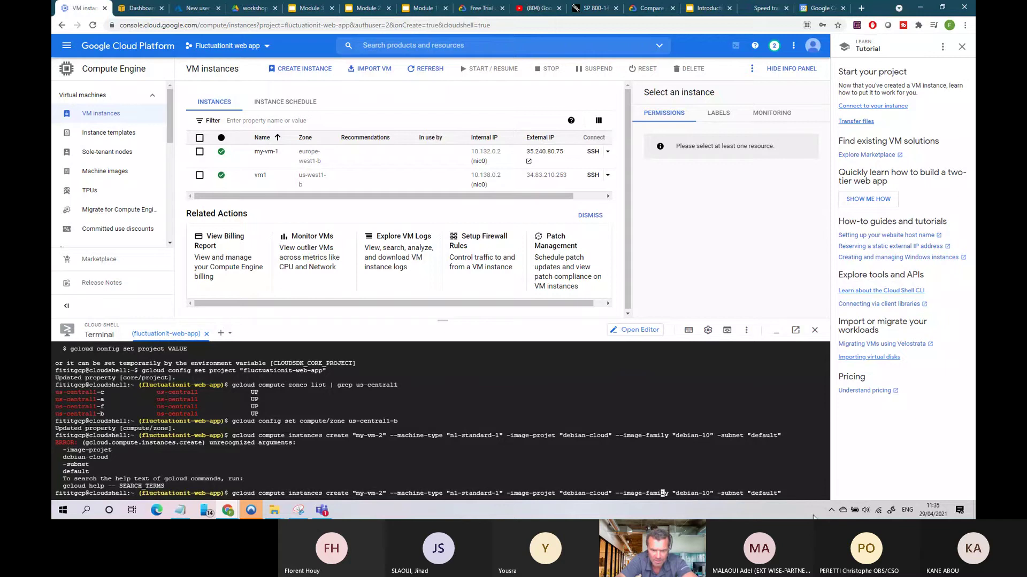
pyautogui.press('Left')
pyautogui.press('Left')
pyautogui.press('Left')
pyautogui.press('Left')
pyautogui.press('Left')
pyautogui.press('Left')
pyautogui.press('Left')
pyautogui.press('Left')
pyautogui.press('Left')
pyautogui.press('Left')
pyautogui.press('Left')
pyautogui.press('Left')
pyautogui.press('Left')
pyautogui.press('Left')
pyautogui.press('Left')
pyautogui.press('Left')
pyautogui.press('Left')
pyautogui.press('Left')
pyautogui.press('Left')
pyautogui.press('Left')
pyautogui.press('Right')
pyautogui.press('Right')
pyautogui.press('Right')
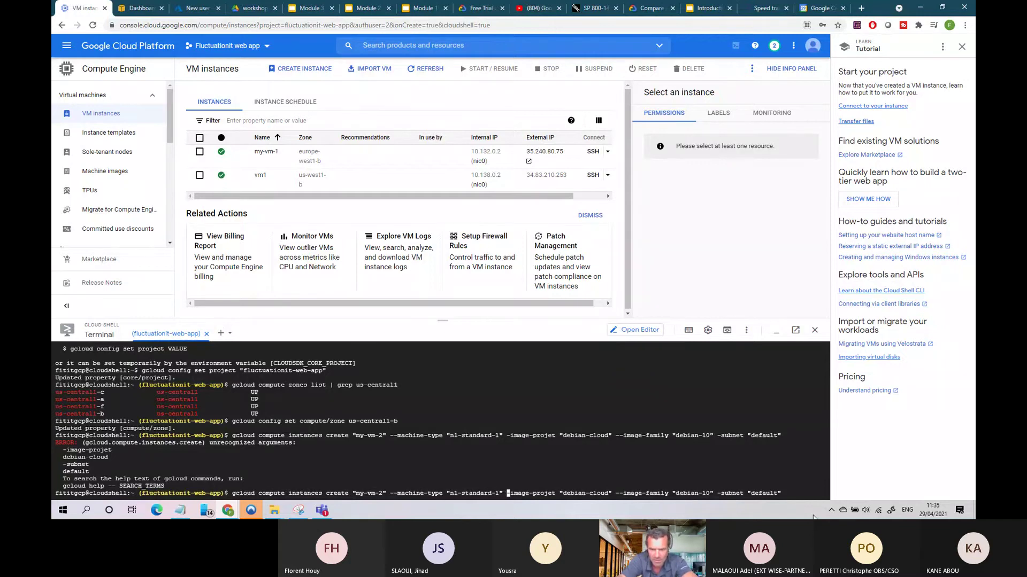
pyautogui.write('-')
# Add a second hyphen so the subnet option reads --subnet, and run the edited instance creation command
pyautogui.press('Right')
pyautogui.press('Right')
pyautogui.press('Right')
pyautogui.press('Right')
pyautogui.press('Right')
pyautogui.press('Right')
pyautogui.press('Right')
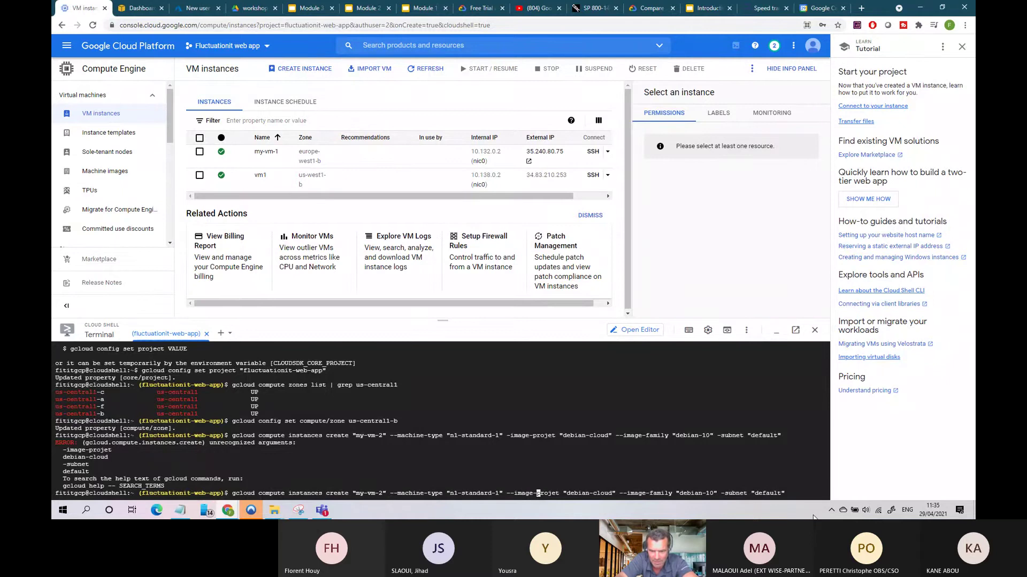
pyautogui.press('Right')
pyautogui.press('Right')
pyautogui.press('Right')
pyautogui.press('Right')
pyautogui.press('Right')
pyautogui.press('Right')
pyautogui.press('Right')
pyautogui.press('Right')
pyautogui.press('Right')
pyautogui.press('Right')
pyautogui.press('Right')
pyautogui.press('Right')
pyautogui.press('Right')
pyautogui.press('Right')
pyautogui.press('Right')
pyautogui.press('Right')
pyautogui.press('Right')
pyautogui.press('Right')
pyautogui.press('Right')
pyautogui.press('Right')
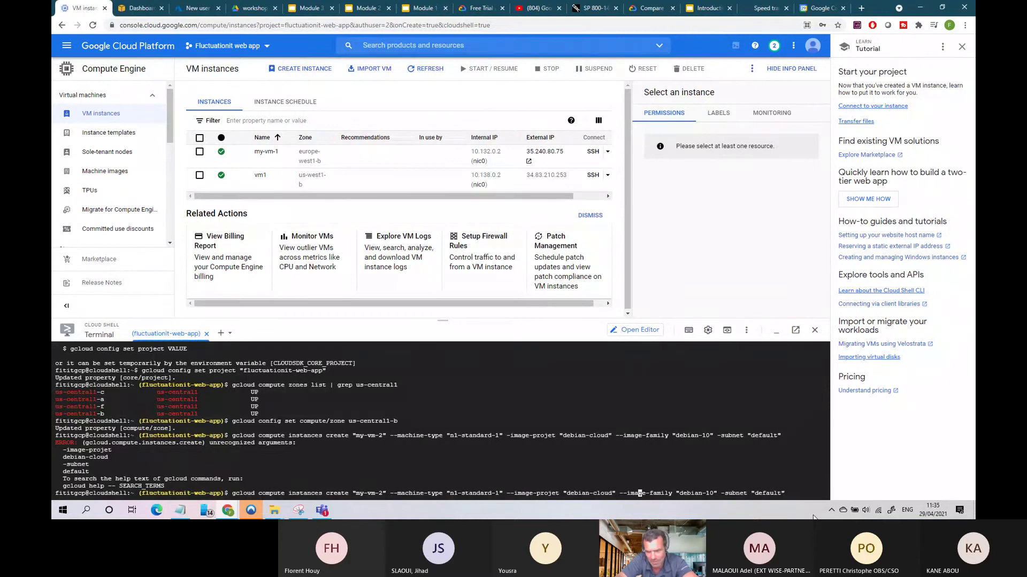
pyautogui.press('Right')
pyautogui.press('Right')
pyautogui.press('Right')
pyautogui.press('Right')
pyautogui.press('Right')
pyautogui.press('Right')
pyautogui.press('Right')
pyautogui.press('Right')
pyautogui.press('Right')
pyautogui.press('Right')
pyautogui.press('Right')
pyautogui.press('Right')
pyautogui.press('Right')
pyautogui.press('Right')
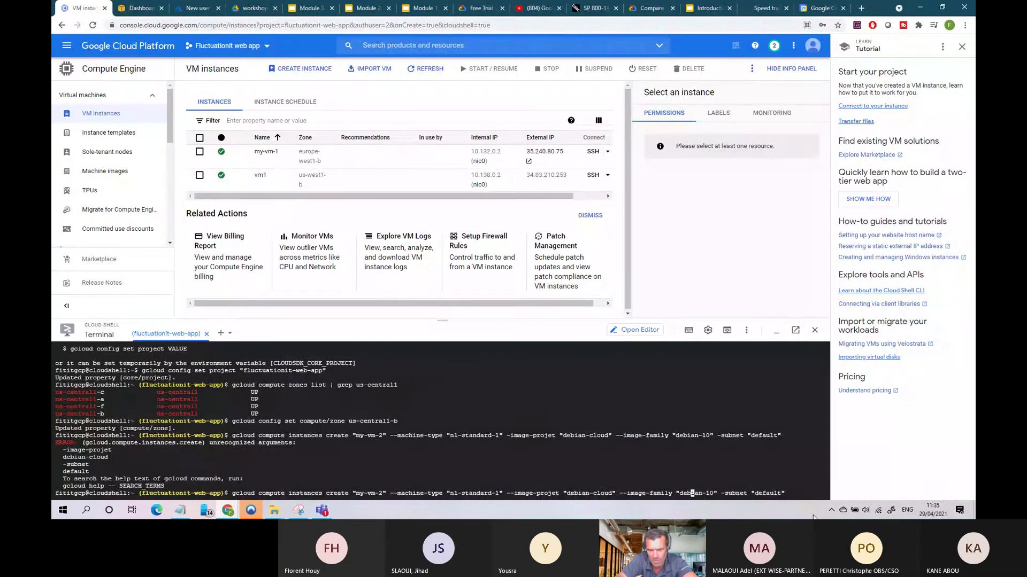
pyautogui.press('Right')
pyautogui.press('Right')
pyautogui.press('Right')
pyautogui.press('Right')
pyautogui.press('Right')
pyautogui.press('Right')
pyautogui.press('Right')
pyautogui.press('Right')
pyautogui.press('Right')
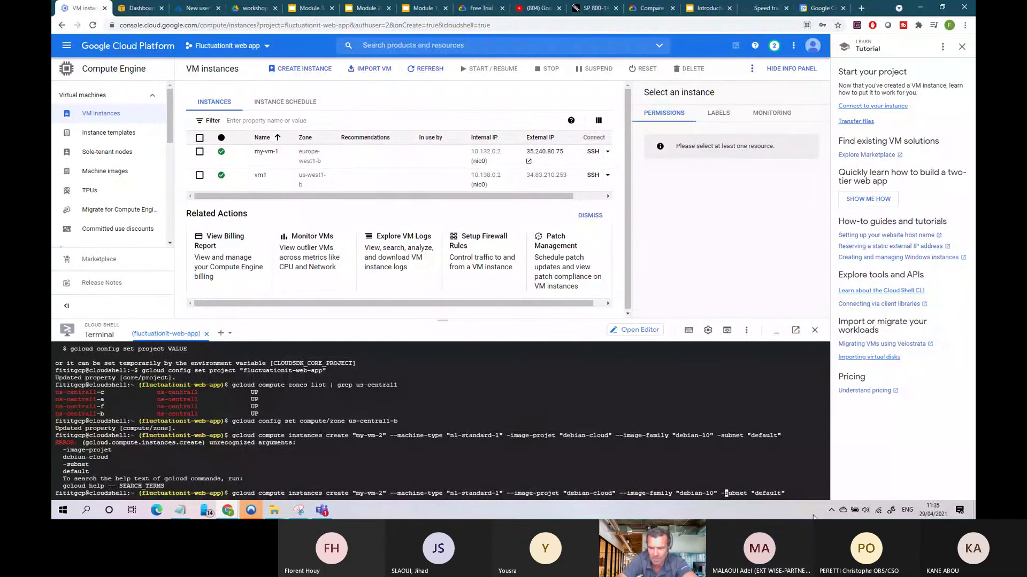
pyautogui.write('-')
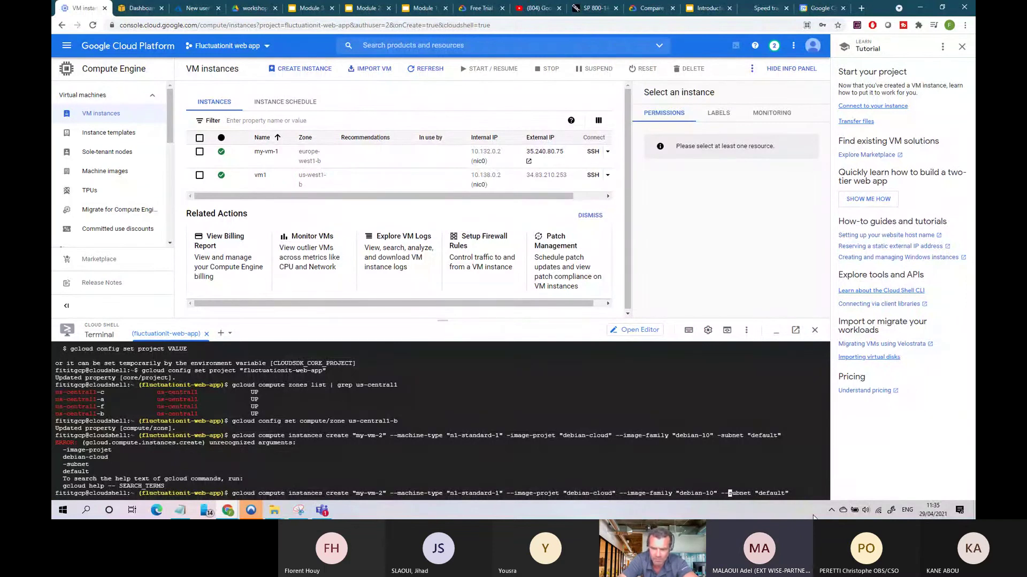
pyautogui.press('Right')
pyautogui.press('Right')
pyautogui.press('Right')
pyautogui.press('Right')
pyautogui.press('Right')
pyautogui.press('Right')
pyautogui.press('Right')
pyautogui.press('Right')
pyautogui.press('Right')
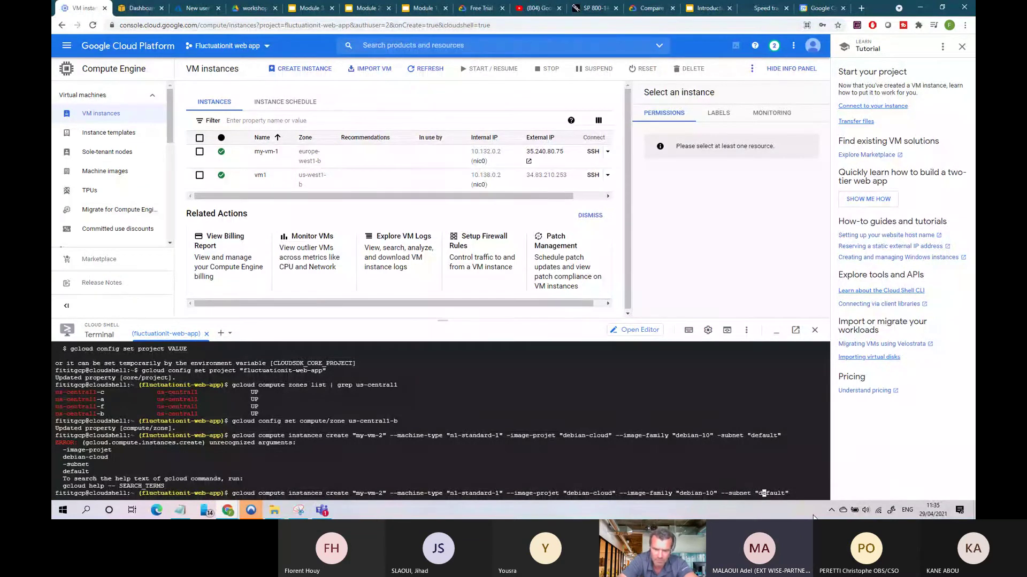
pyautogui.press('Right')
pyautogui.press('Right')
pyautogui.press('Right')
pyautogui.press('Right')
pyautogui.press('Right')
pyautogui.press('Right')
pyautogui.press('Right')
pyautogui.press('Return')
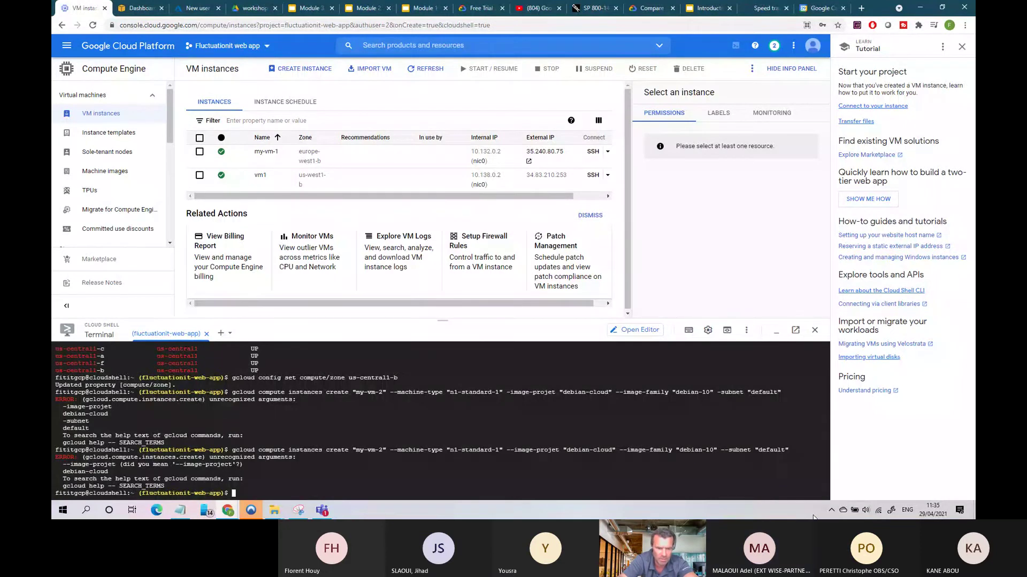
# Recall the instance creation command and correct the spelling of the image project option to --image-project
pyautogui.press('Up')
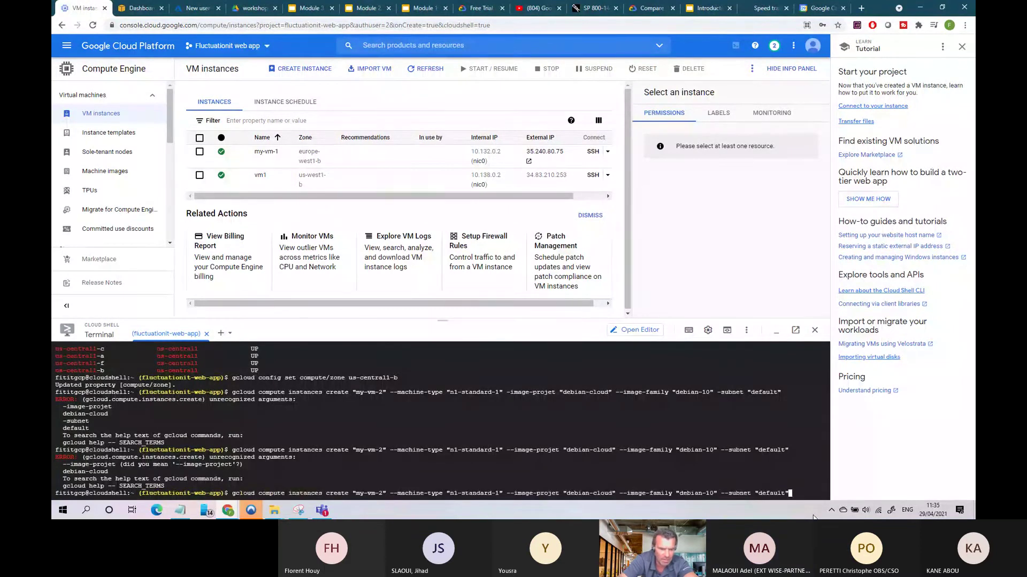
pyautogui.press('Left')
pyautogui.press('Left')
pyautogui.press('Left')
pyautogui.press('Left')
pyautogui.press('Left')
pyautogui.press('Left')
pyautogui.press('Left')
pyautogui.press('Left')
pyautogui.press('Left')
pyautogui.press('Left')
pyautogui.press('Left')
pyautogui.press('Left')
pyautogui.press('Left')
pyautogui.press('Left')
pyautogui.press('Left')
pyautogui.press('Left')
pyautogui.press('Left')
pyautogui.press('Left')
pyautogui.press('Left')
pyautogui.press('Left')
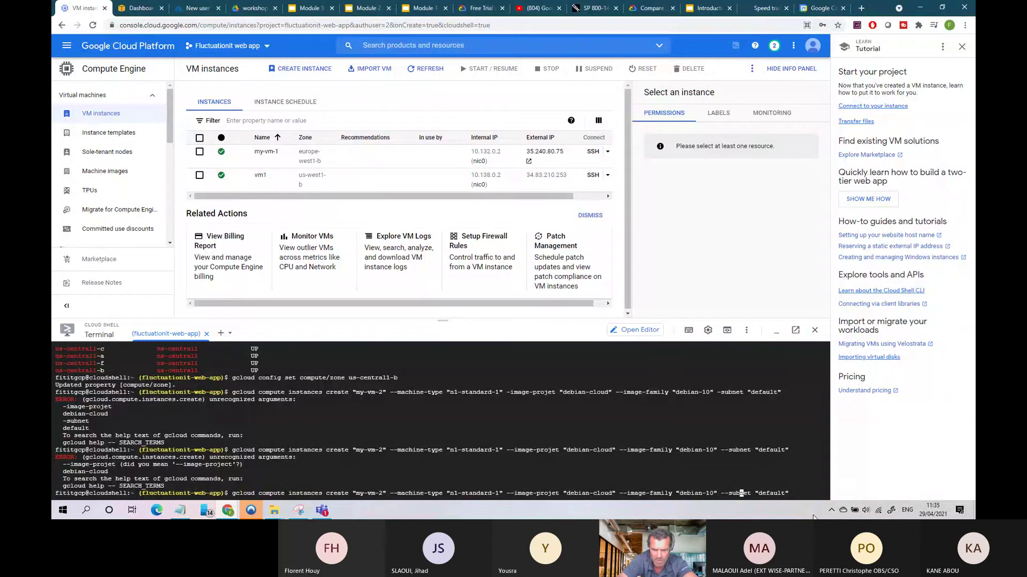
pyautogui.press('Left')
pyautogui.press('Left')
pyautogui.press('Left')
pyautogui.press('Left')
pyautogui.press('Left')
pyautogui.press('Left')
pyautogui.press('Left')
pyautogui.press('Left')
pyautogui.press('Left')
pyautogui.press('Left')
pyautogui.press('Left')
pyautogui.press('Left')
pyautogui.press('Left')
pyautogui.press('Left')
pyautogui.press('Left')
pyautogui.press('Left')
pyautogui.press('Left')
pyautogui.press('Left')
pyautogui.press('Left')
pyautogui.press('Left')
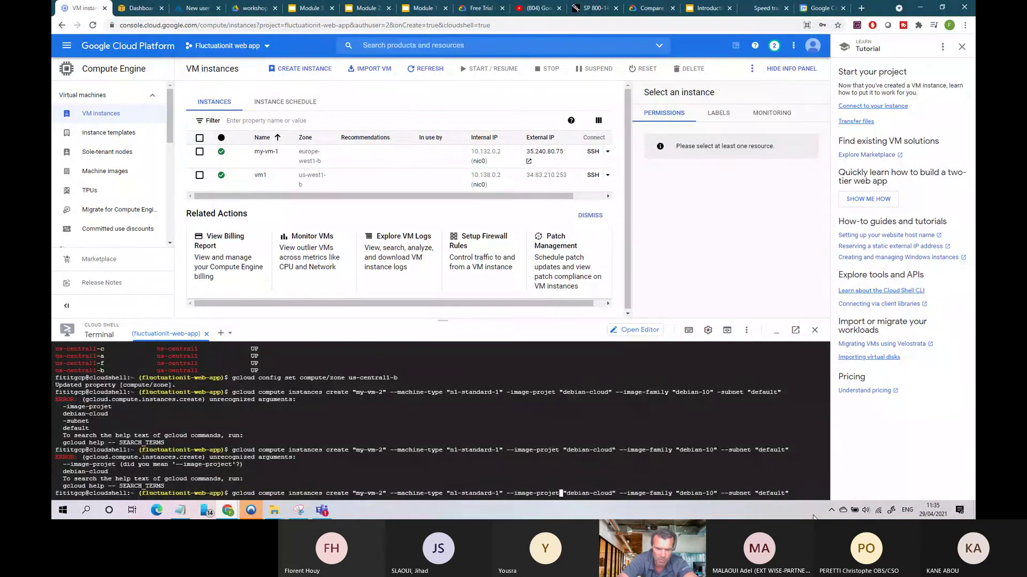
pyautogui.write('c')
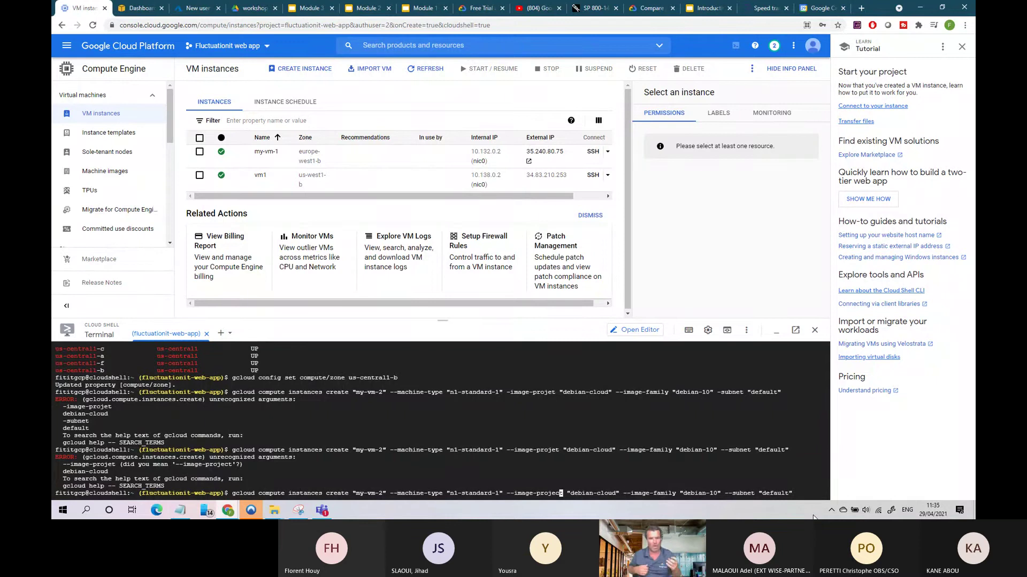
pyautogui.write('t')
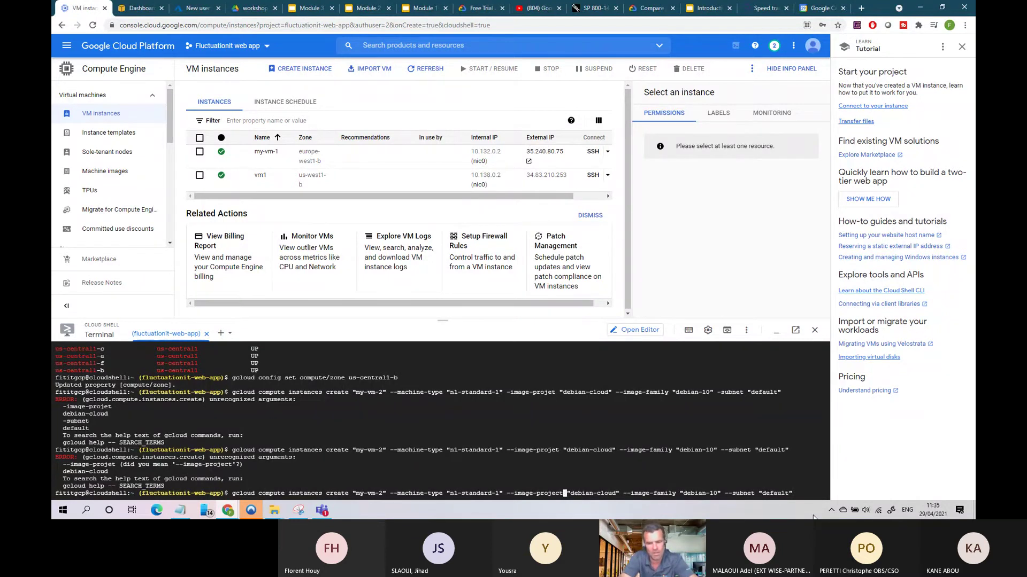
# Run the corrected instance creation command for my-vm-2, highlight its result row, and refresh the VM instances list
pyautogui.press('Right')
pyautogui.press('Right')
pyautogui.press('Right')
pyautogui.press('Right')
pyautogui.press('Right')
pyautogui.press('Right')
pyautogui.press('Right')
pyautogui.press('Right')
pyautogui.press('Right')
pyautogui.press('Right')
pyautogui.press('Right')
pyautogui.press('Right')
pyautogui.press('Right')
pyautogui.press('Right')
pyautogui.press('Right')
pyautogui.press('Right')
pyautogui.press('Right')
pyautogui.press('Right')
pyautogui.press('Right')
pyautogui.press('Right')
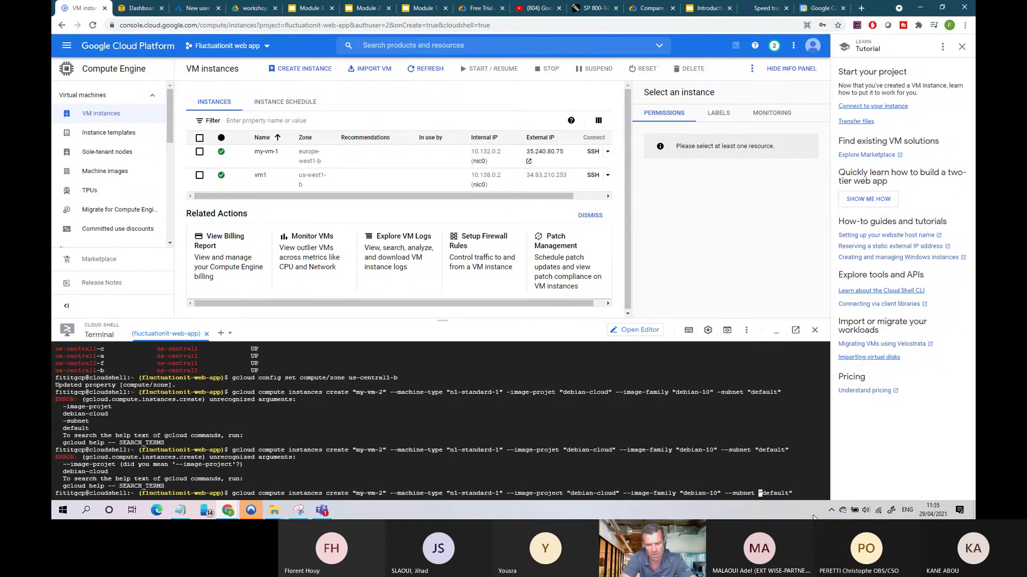
pyautogui.press('Right')
pyautogui.press('Right')
pyautogui.press('Right')
pyautogui.press('Right')
pyautogui.press('Right')
pyautogui.press('Right')
pyautogui.press('Right')
pyautogui.press('Right')
pyautogui.press('Right')
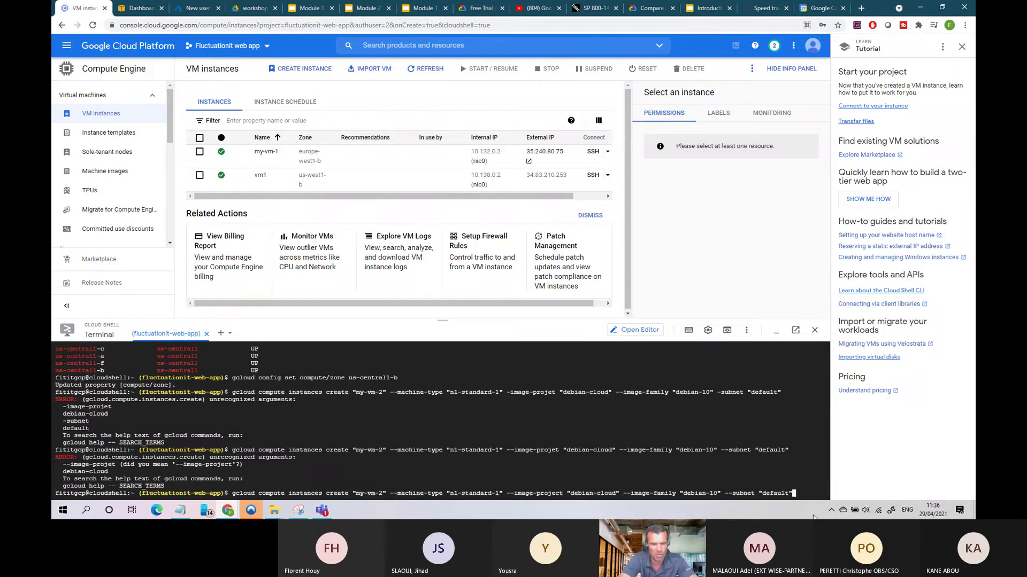
pyautogui.press('Return')
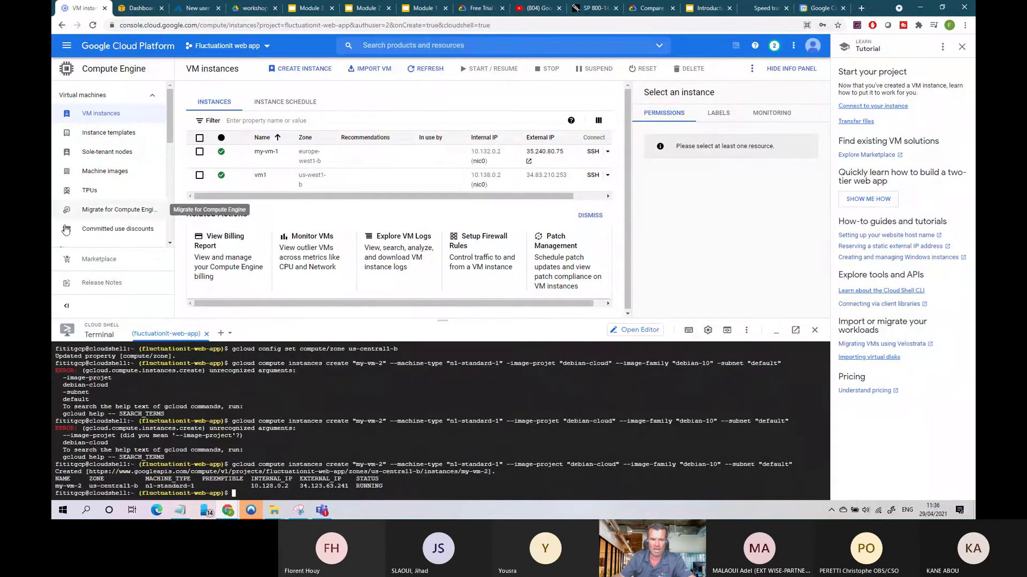
pyautogui.moveTo(383, 486); pyautogui.dragTo(55, 487)
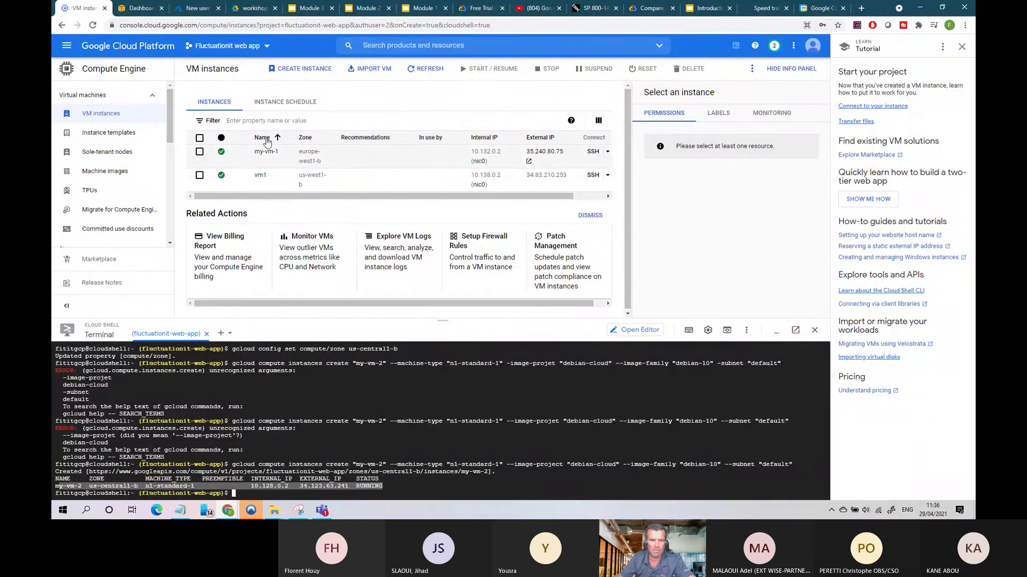
pyautogui.click(422, 71)
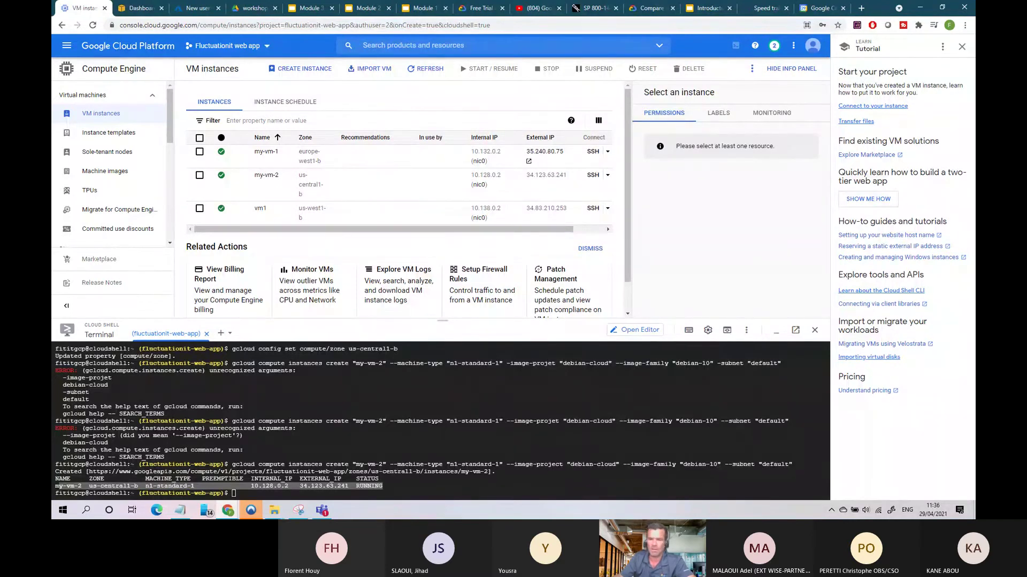
# Open an SSH session to my-vm-1 in a browser window and move that window over the console
pyautogui.click(608, 152)
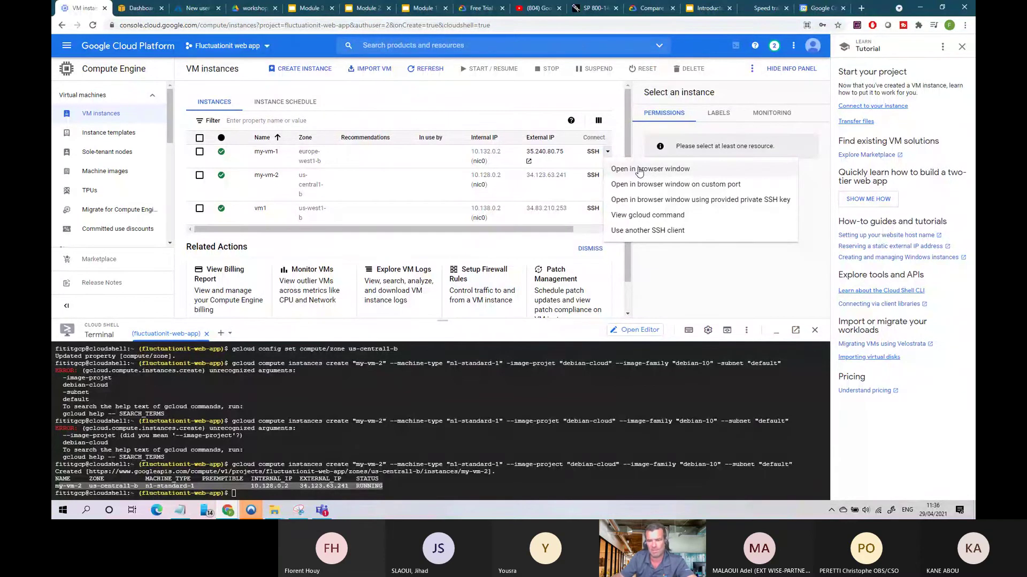
pyautogui.click(639, 169)
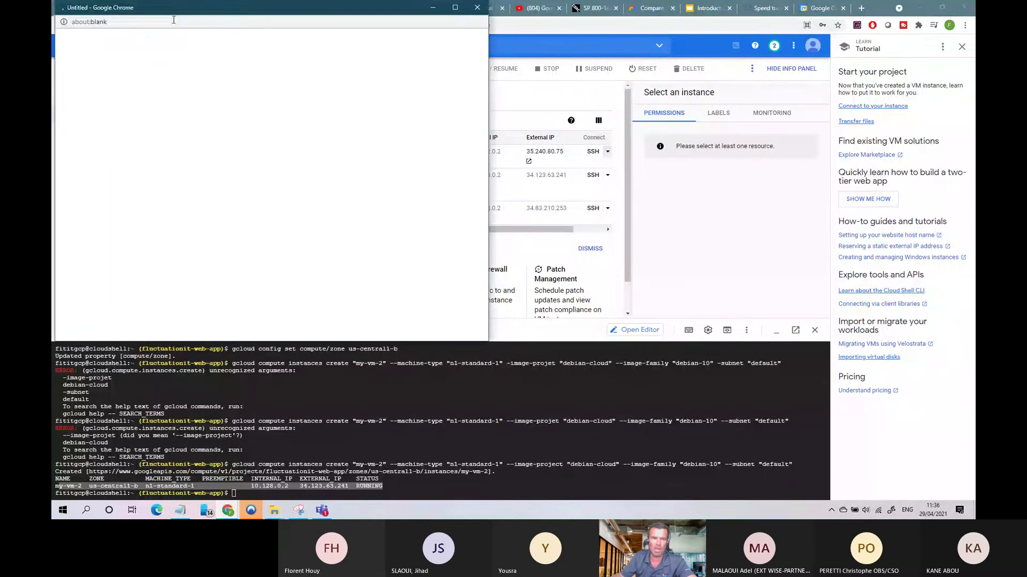
pyautogui.moveTo(167, 11); pyautogui.dragTo(301, 44)
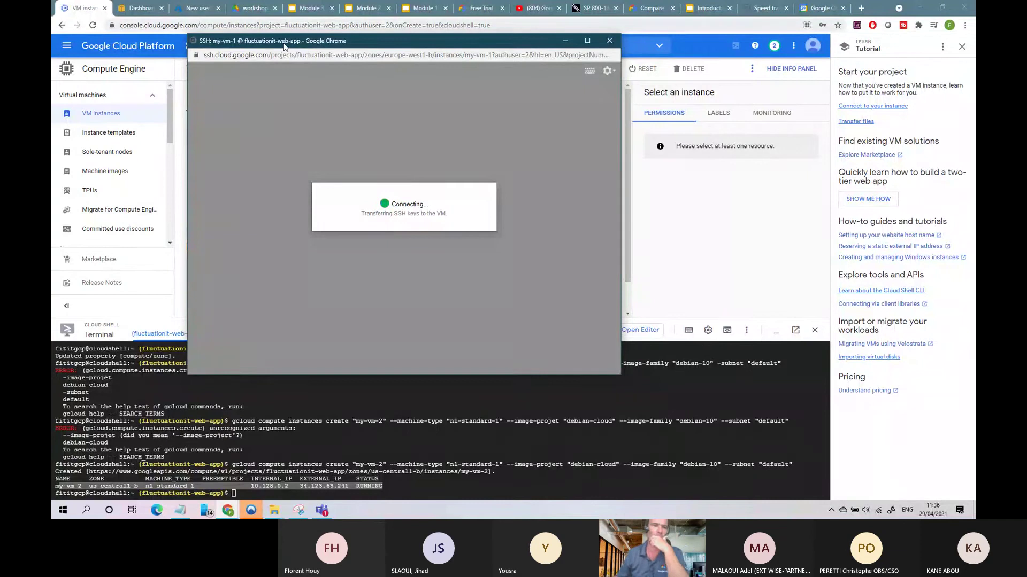
pyautogui.moveTo(284, 46); pyautogui.dragTo(408, 57)
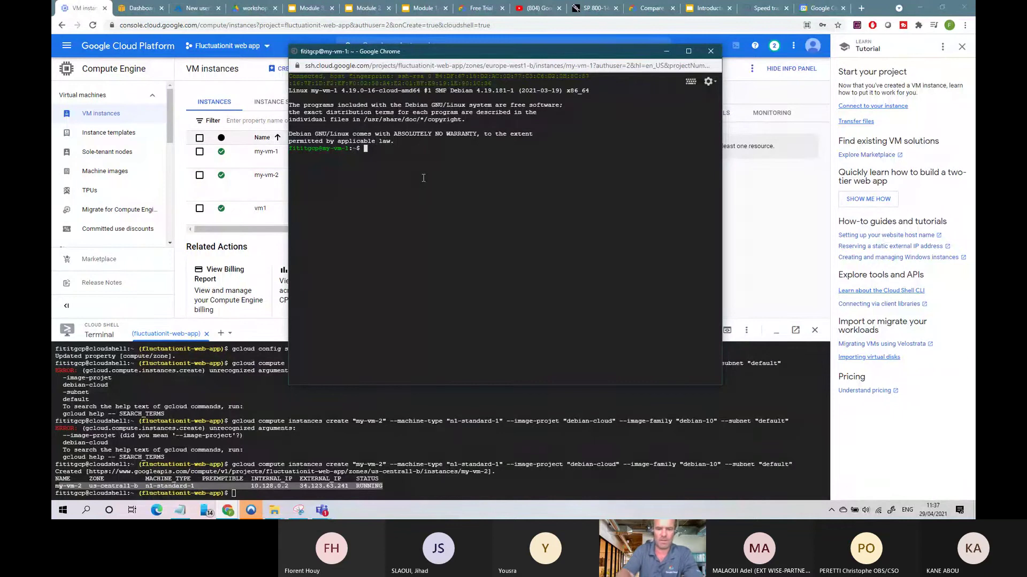
# Ping my-vm-1.us-central1-a from the my-vm-1 SSH session
pyautogui.write('ping')
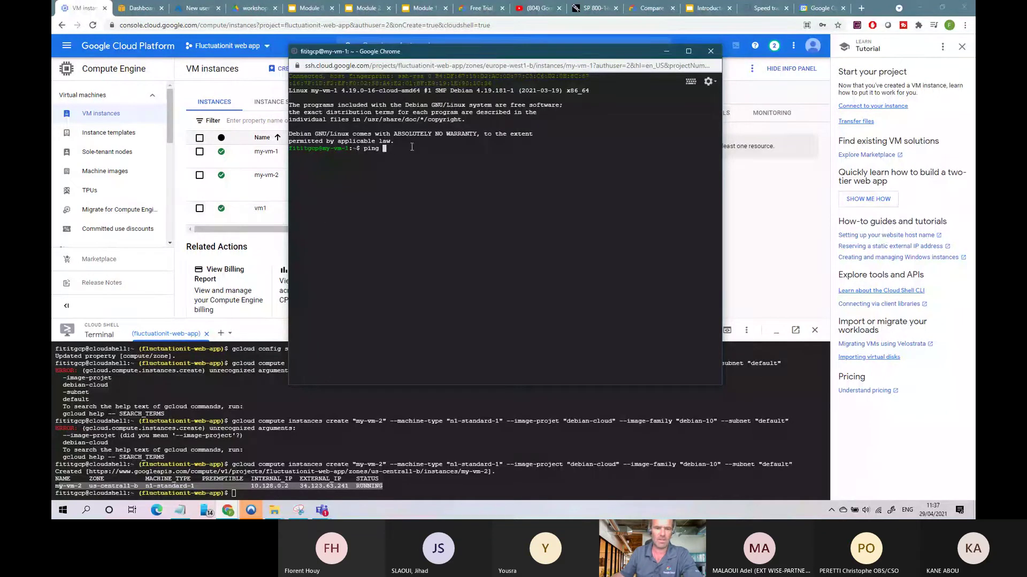
pyautogui.write('my-vm-1.us-central1-a')
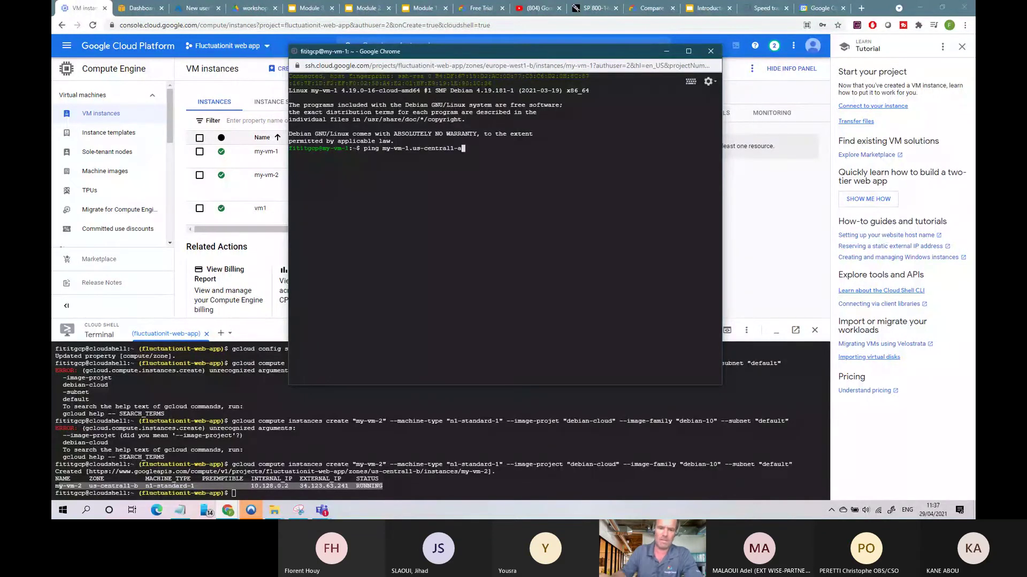
pyautogui.press('Return')
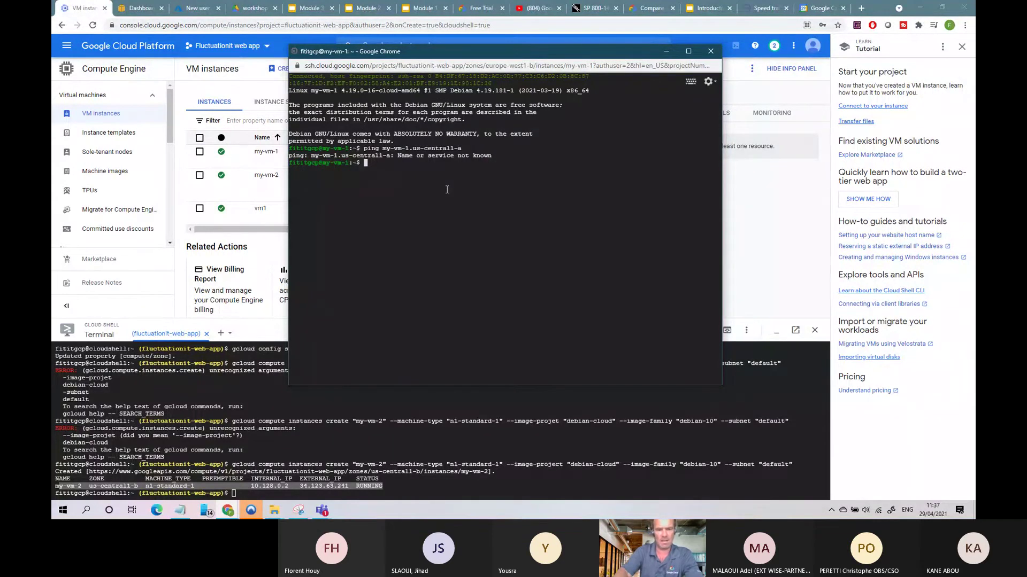
# Recall the ping command, change its target to my-vm-2, and run it
pyautogui.press('Up')
pyautogui.press('BackSpace')
pyautogui.press('BackSpace')
pyautogui.press('BackSpace')
pyautogui.press('BackSpace')
pyautogui.press('BackSpace')
pyautogui.press('BackSpace')
pyautogui.press('BackSpace')
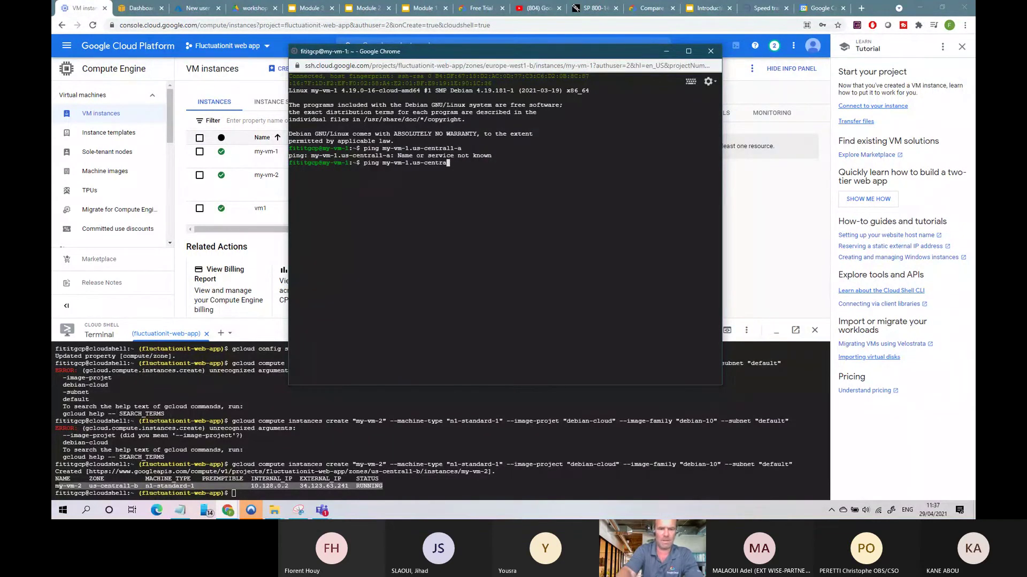
pyautogui.press('BackSpace')
pyautogui.press('BackSpace')
pyautogui.press('BackSpace')
pyautogui.press('BackSpace')
pyautogui.press('BackSpace')
pyautogui.press('BackSpace')
pyautogui.press('BackSpace')
pyautogui.press('BackSpace')
pyautogui.write('2')
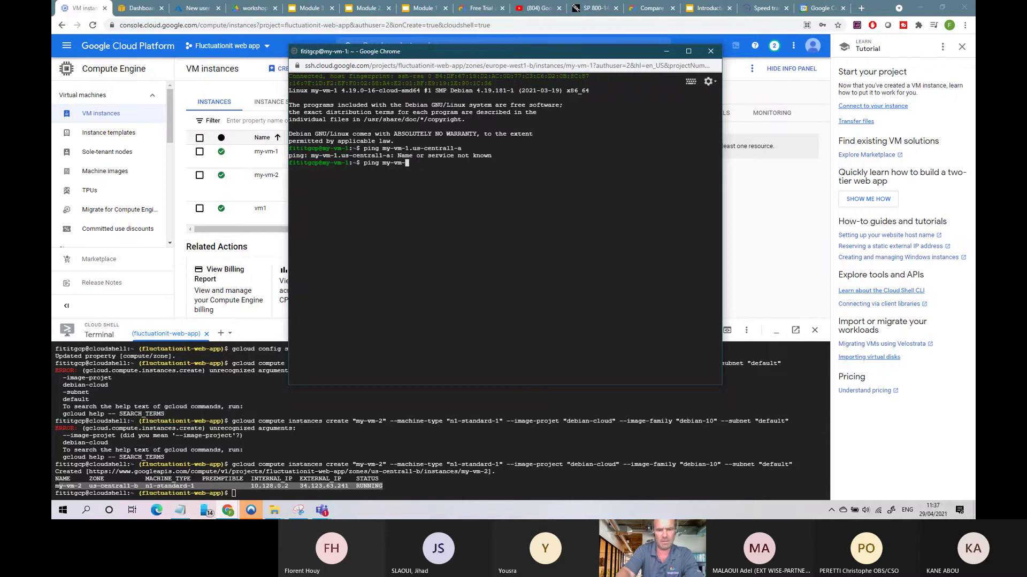
pyautogui.press('Return')
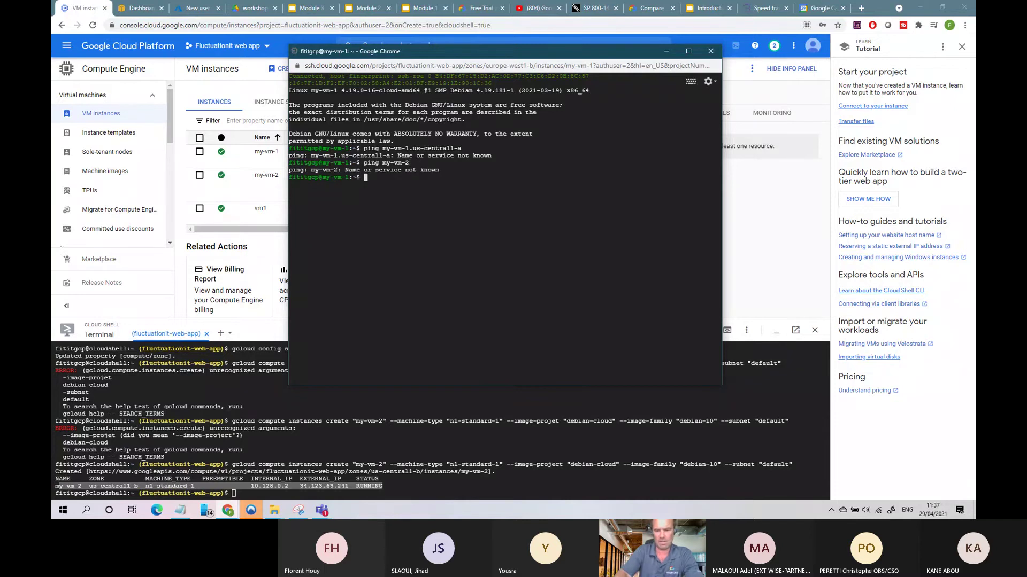
# Discard the recalled my-vm-2 ping and rerun the earlier ping of my-vm-1.us-central1-a
pyautogui.press('Up')
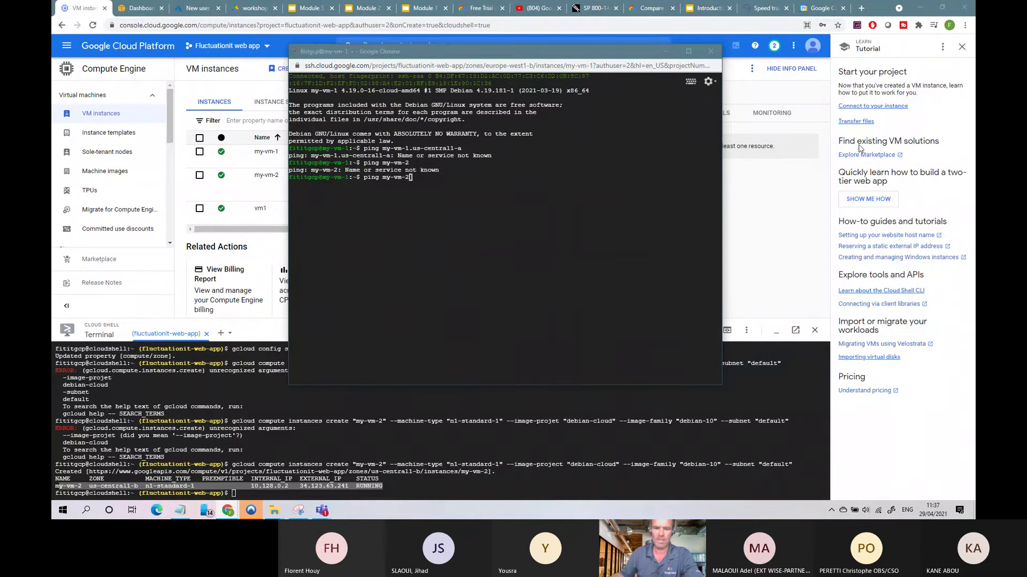
pyautogui.press('BackSpace')
pyautogui.press('BackSpace')
pyautogui.press('BackSpace')
pyautogui.press('BackSpace')
pyautogui.press('BackSpace')
pyautogui.press('BackSpace')
pyautogui.press('BackSpace')
pyautogui.press('BackSpace')
pyautogui.press('BackSpace')
pyautogui.press('BackSpace')
pyautogui.press('BackSpace')
pyautogui.press('BackSpace')
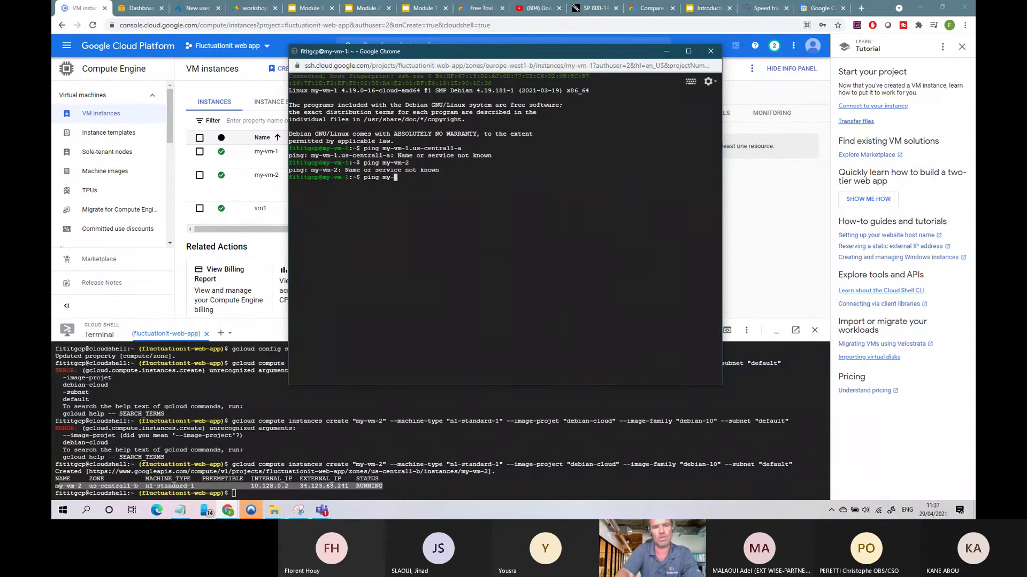
pyautogui.press('Up')
pyautogui.press('Up')
pyautogui.press('Return')
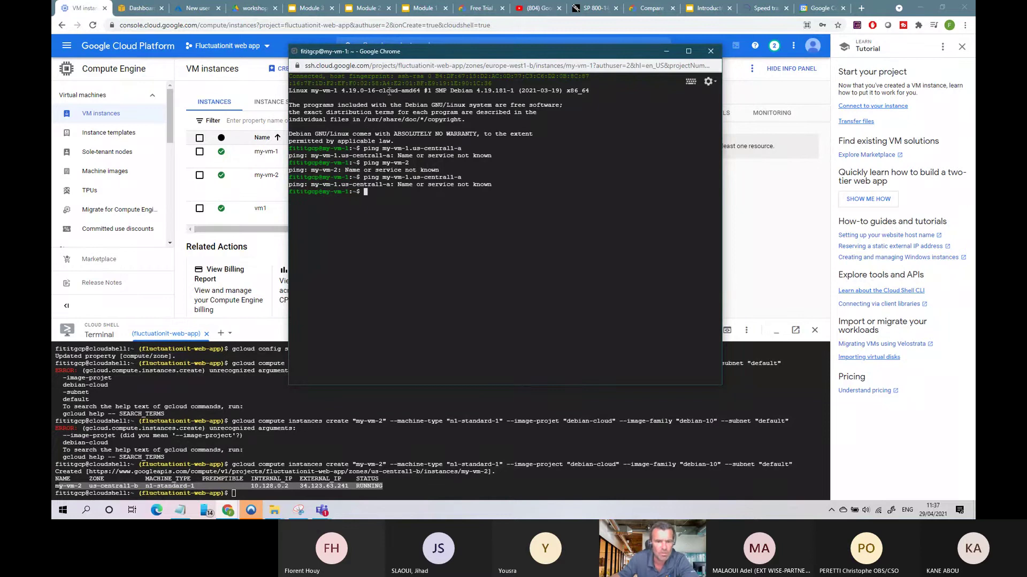
# Move the SSH window aside, change the recalled ping target to my-vm-1.us-central1-b, and run it
pyautogui.moveTo(381, 56); pyautogui.dragTo(527, 66)
pyautogui.moveTo(487, 232); pyautogui.dragTo(400, 98)
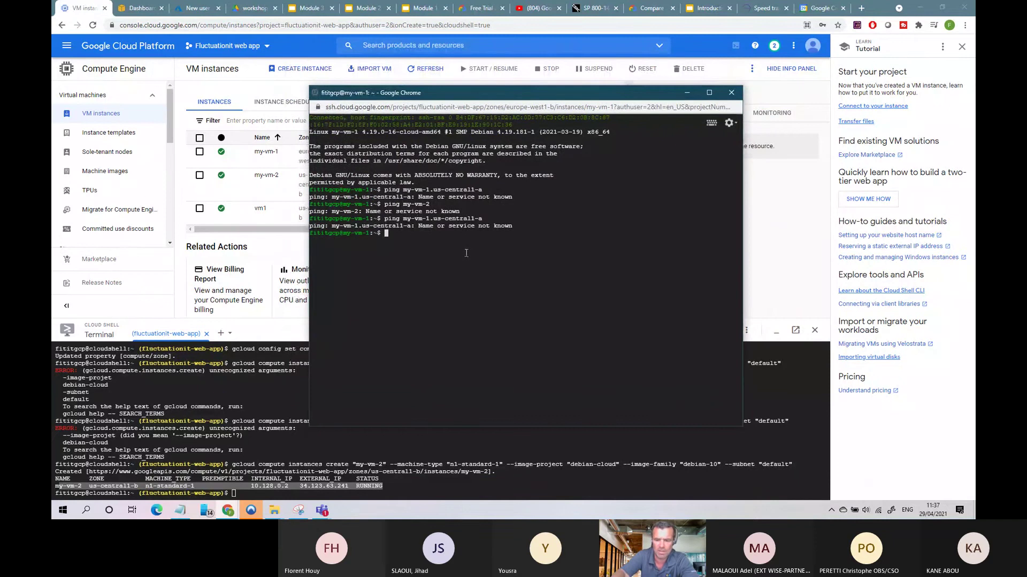
pyautogui.press('Up')
pyautogui.press('BackSpace')
pyautogui.write('b')
pyautogui.press('Return')
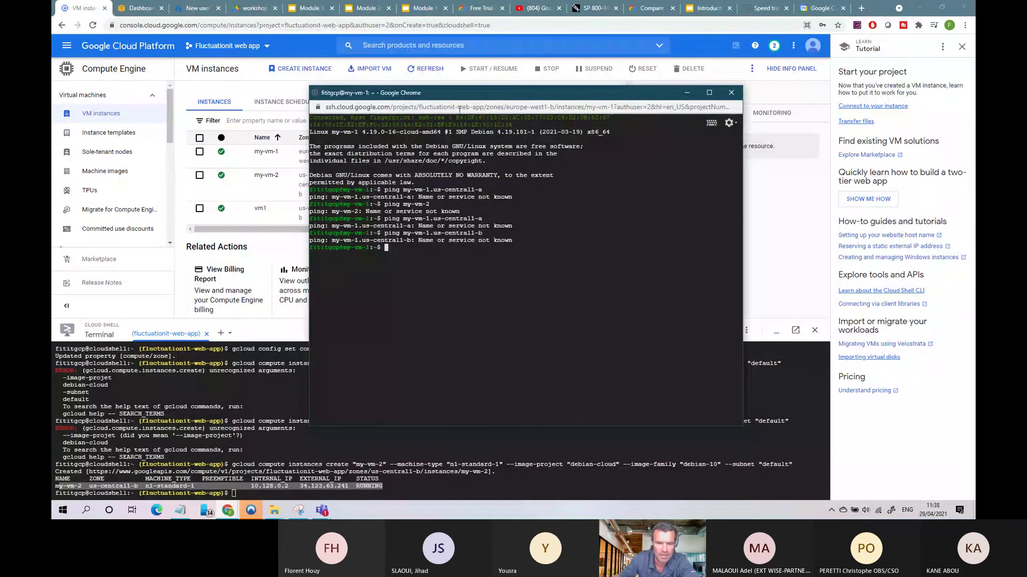
# Compare the VM names in the instances list with the highlighted ping attempts, and minimize the SSH window
pyautogui.moveTo(460, 92); pyautogui.dragTo(448, 285)
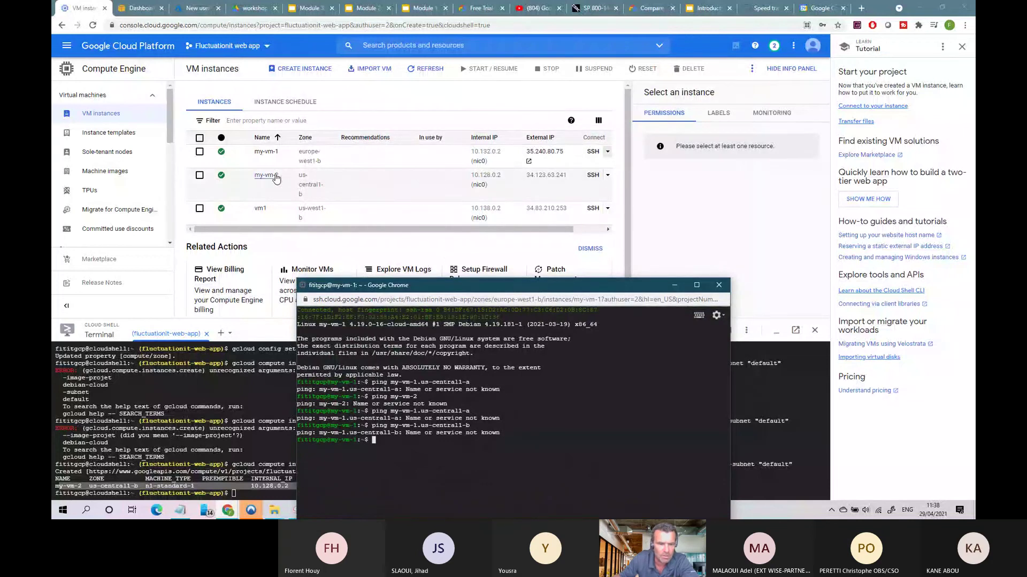
pyautogui.moveTo(364, 287); pyautogui.dragTo(323, 122)
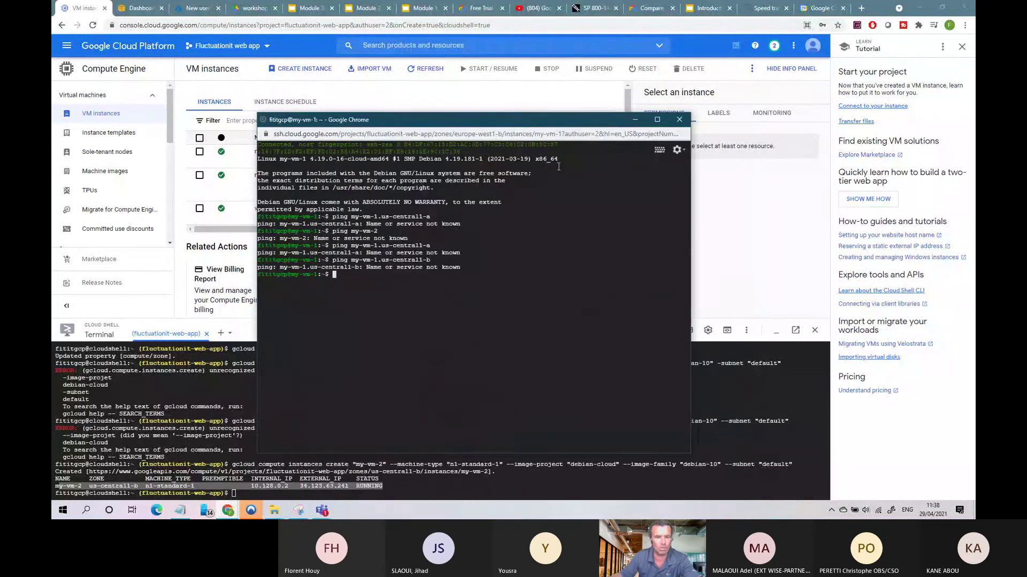
pyautogui.moveTo(351, 216); pyautogui.dragTo(401, 295)
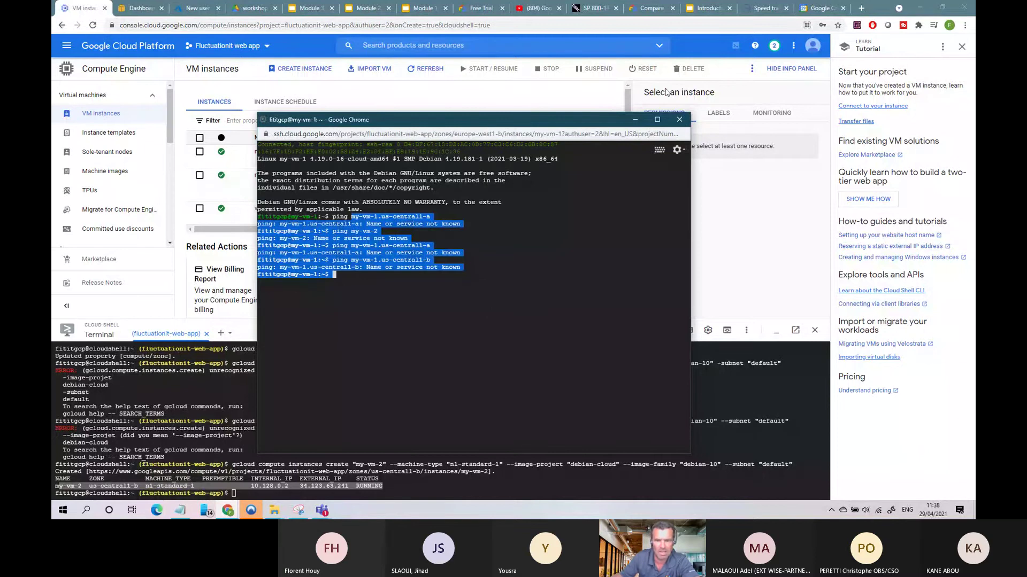
pyautogui.click(635, 119)
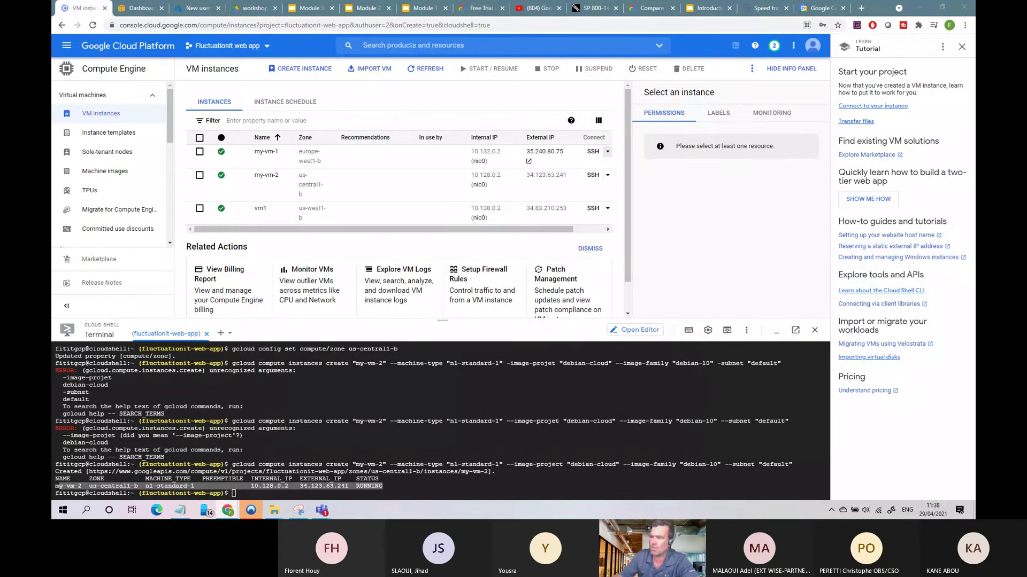
# Open a second SSH session to my-vm-1 in a browser window and move it over the console
pyautogui.click(607, 151)
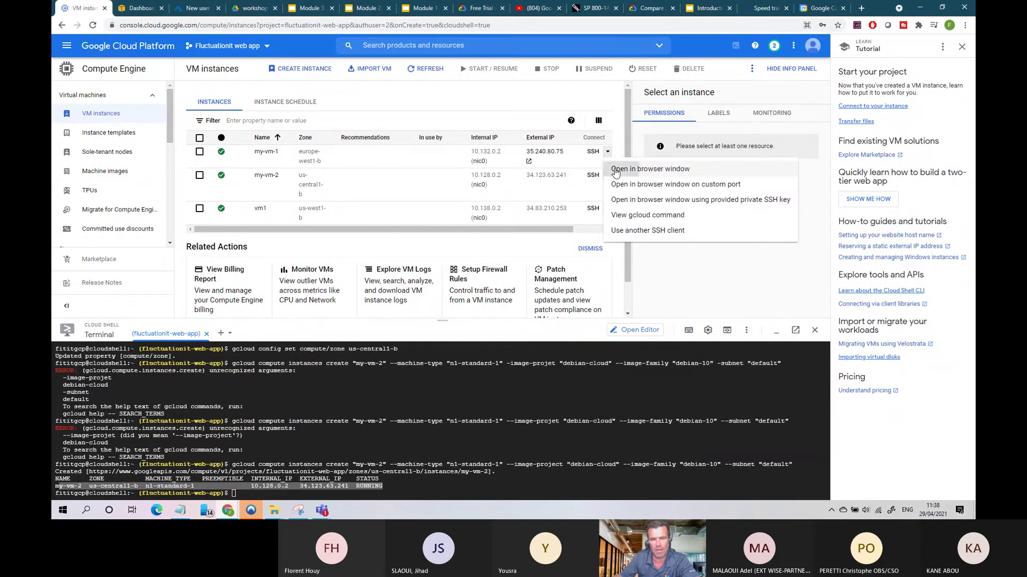
pyautogui.click(616, 170)
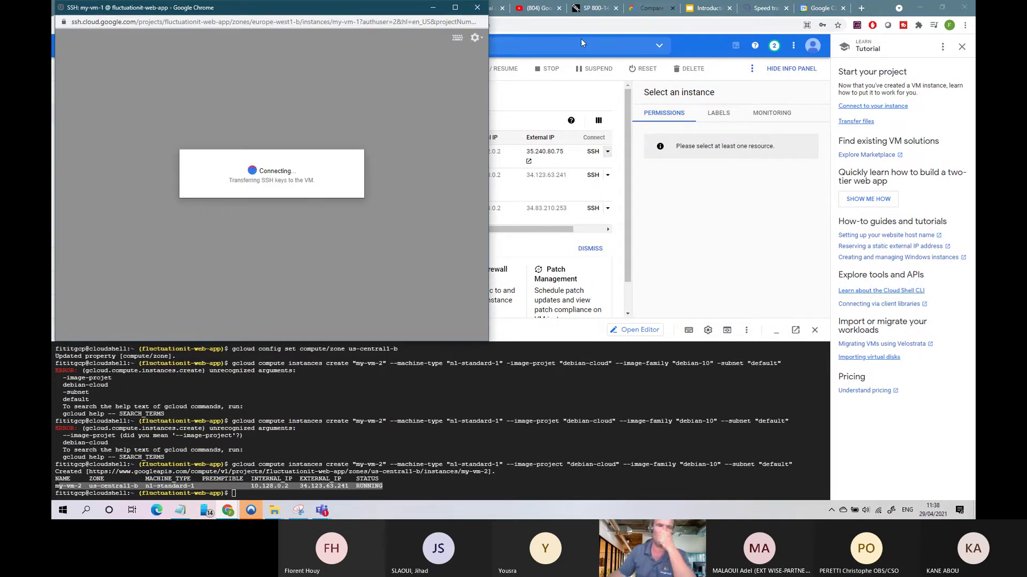
pyautogui.moveTo(194, 4); pyautogui.dragTo(389, 39)
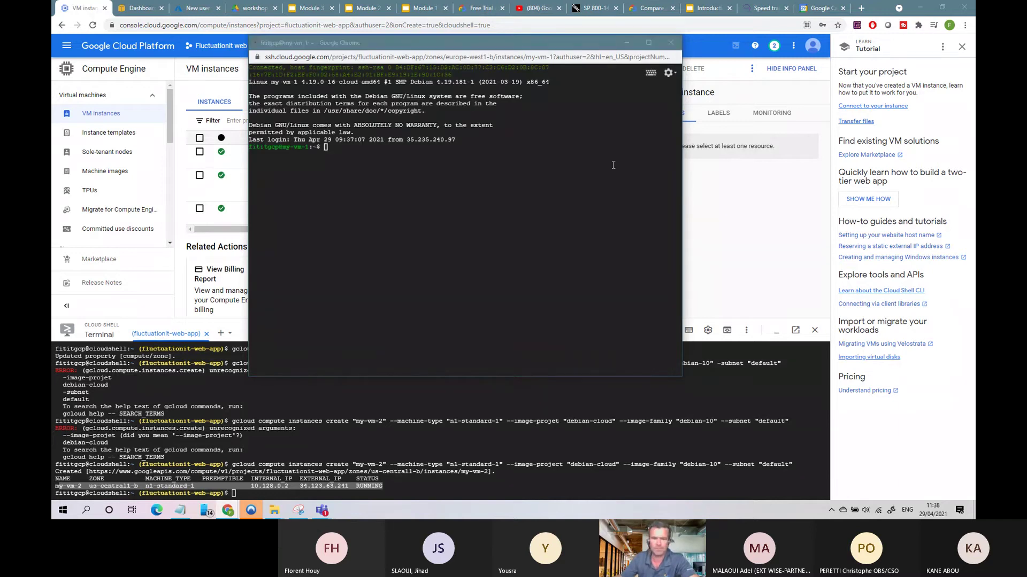
# Install the nginx-light web server on my-vm-1 with sudo apt-get install nginx-light -y
pyautogui.click(479, 166)
pyautogui.write('sudo apt-get install nginx-light -y')
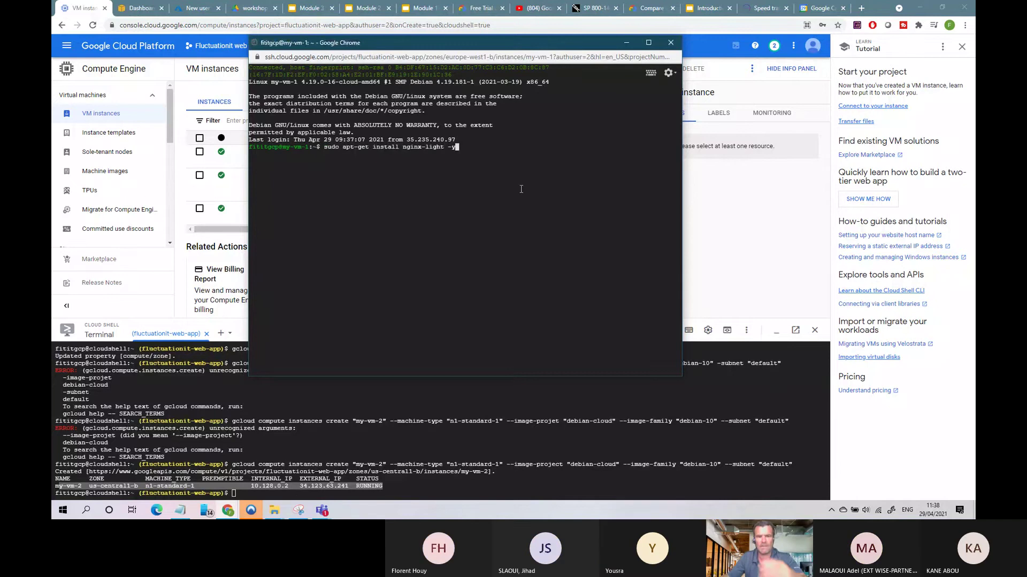
pyautogui.press('Return')
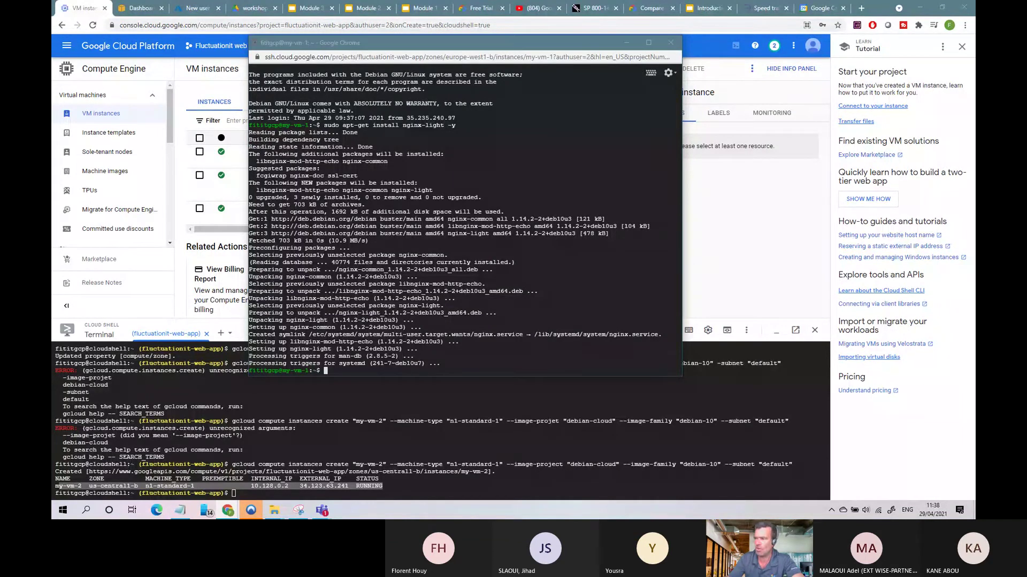
# Open /var/www/html/index.nginx-debian.html in nano with sudo, move through to the body text, and suspend the editor
pyautogui.rightClick(448, 361)
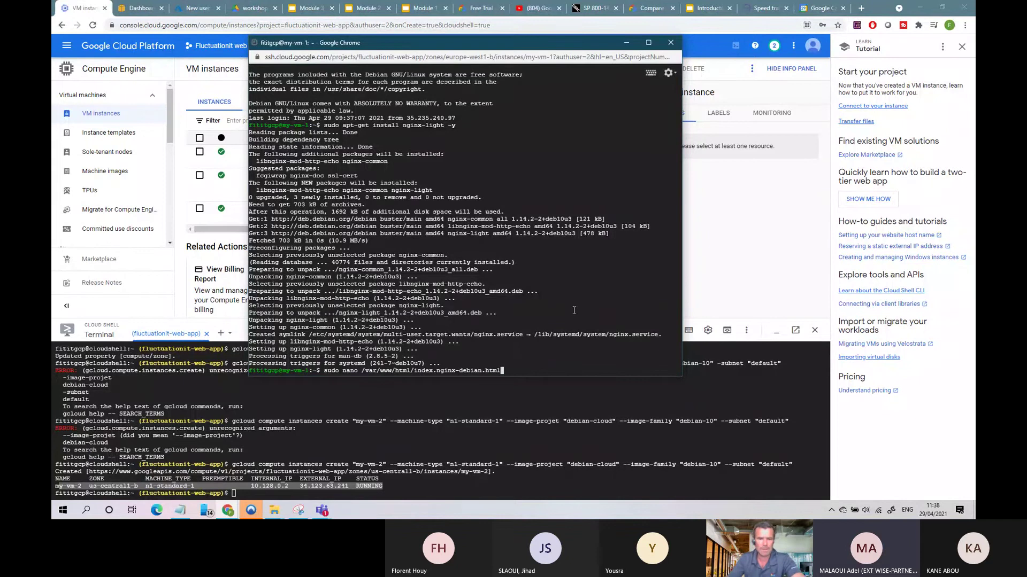
pyautogui.press('Return')
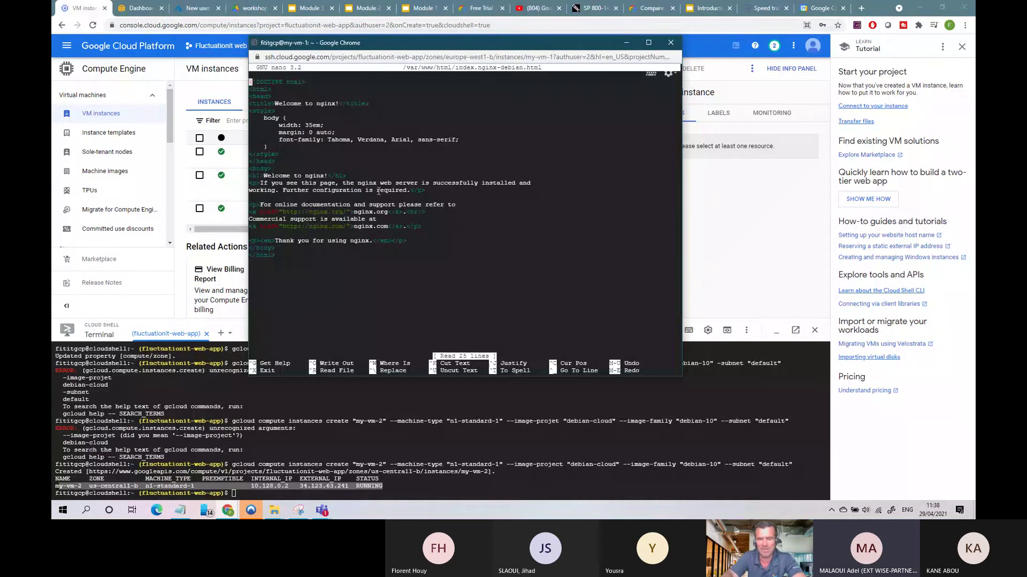
pyautogui.press('Down')
pyautogui.press('Down')
pyautogui.press('Down')
pyautogui.press('Down')
pyautogui.press('Down')
pyautogui.press('Down')
pyautogui.press('Down')
pyautogui.press('Down')
pyautogui.press('Down')
pyautogui.press('Down')
pyautogui.press('Down')
pyautogui.press('Down')
pyautogui.press('Down')
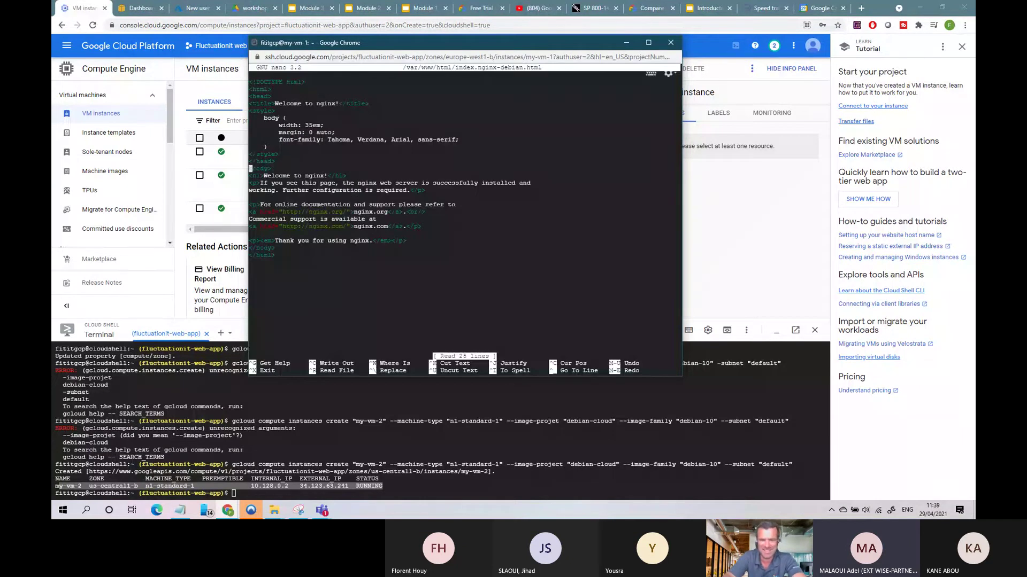
pyautogui.press('Right')
pyautogui.press('Right')
pyautogui.press('Right')
pyautogui.press('Right')
pyautogui.press('Right')
pyautogui.press('Right')
pyautogui.press('Right')
pyautogui.press('Right')
pyautogui.press('Right')
pyautogui.press('Right')
pyautogui.press('Right')
pyautogui.press('Down')
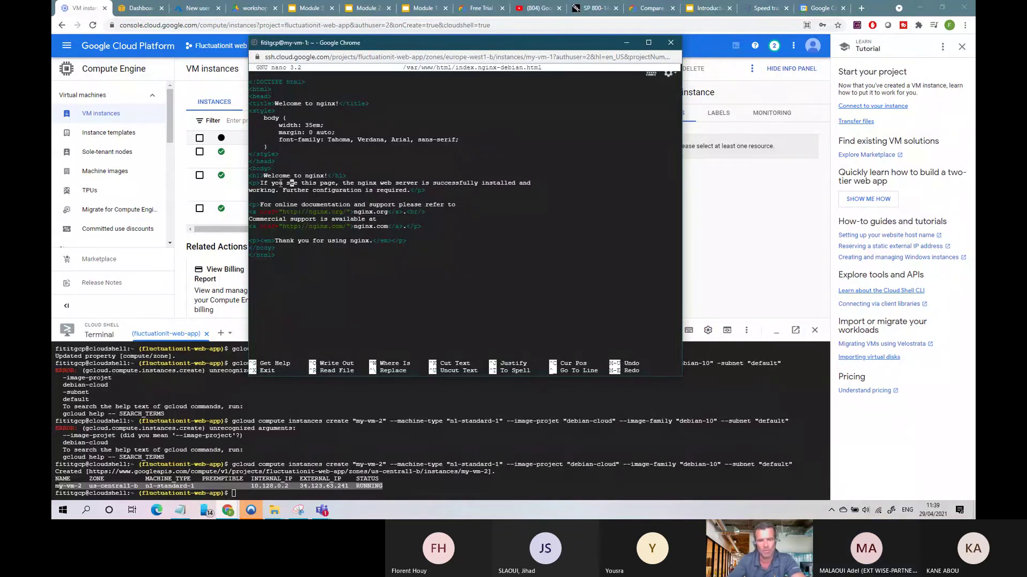
pyautogui.hotkey('ctrl', 'z')
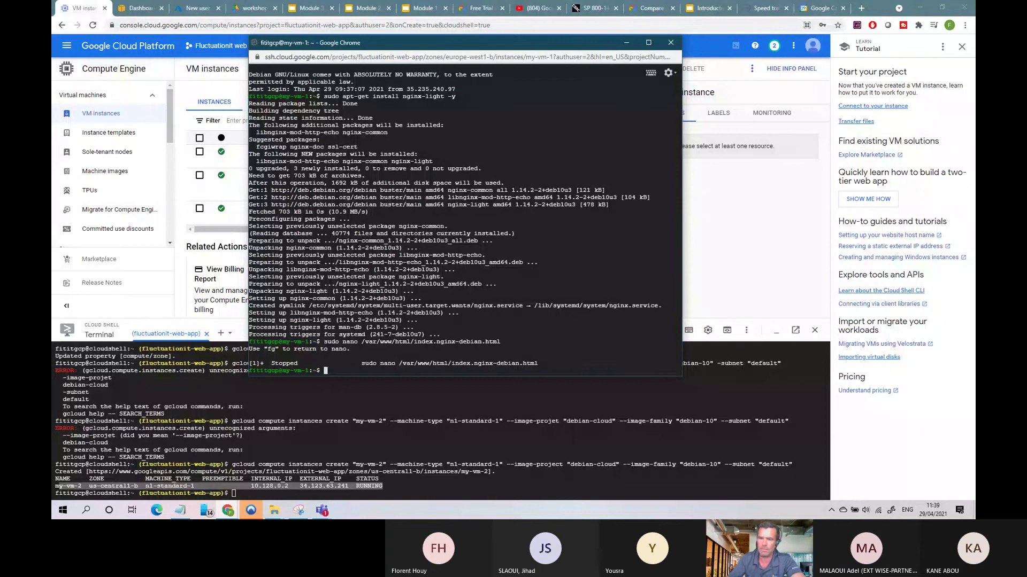
# Move the SSH window aside, copy my-vm-1's external IP, and load 35.240.80.75 in the browser's last tab
pyautogui.moveTo(274, 51); pyautogui.dragTo(312, 278)
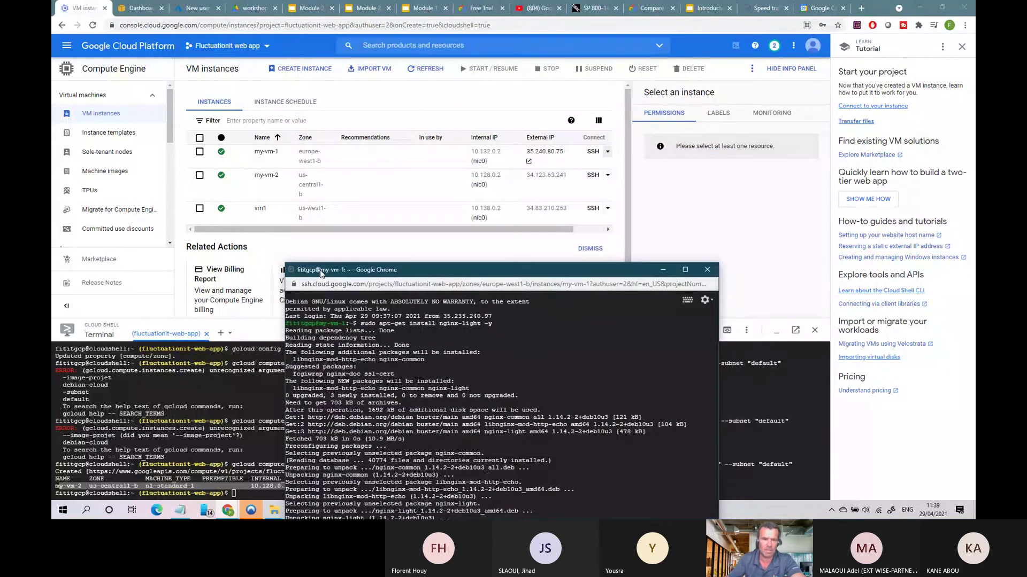
pyautogui.click(538, 162)
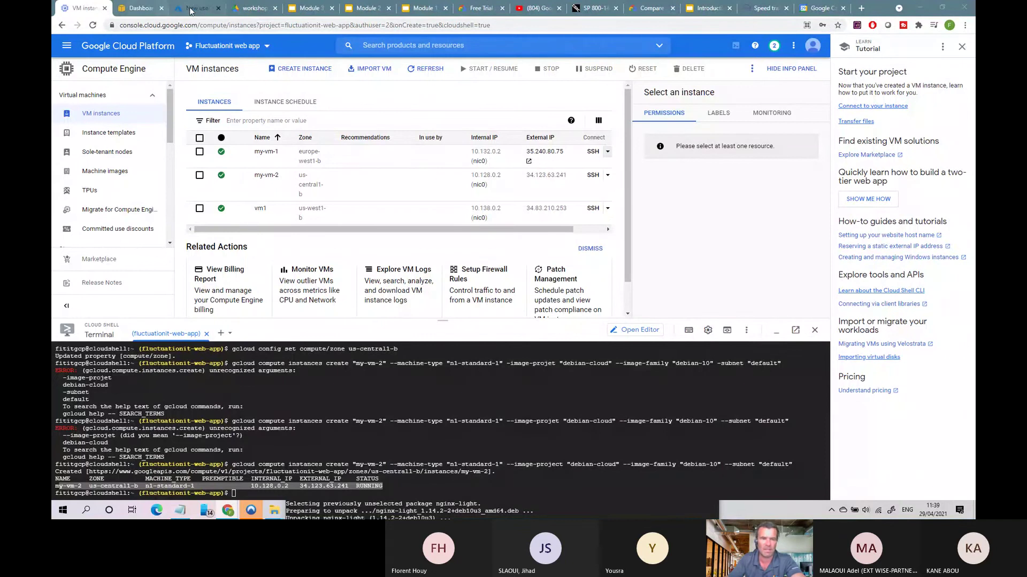
pyautogui.click(817, 8)
pyautogui.click(527, 22)
pyautogui.write('35.240.80.75')
pyautogui.press('Return')
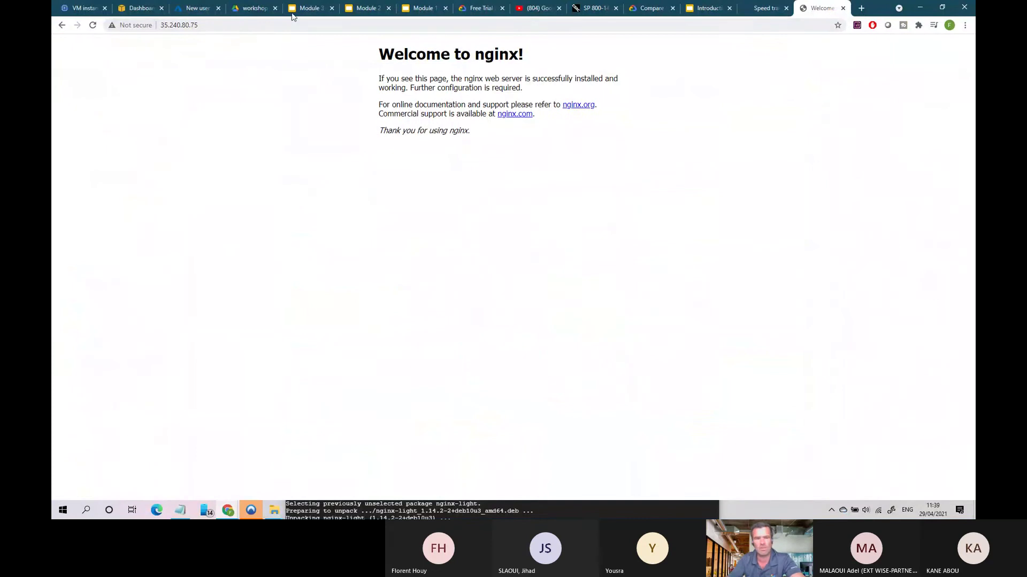
# Return to the VM instances list, shrink the Cloud Shell area, and copy my-vm-1's external IP
pyautogui.click(80, 8)
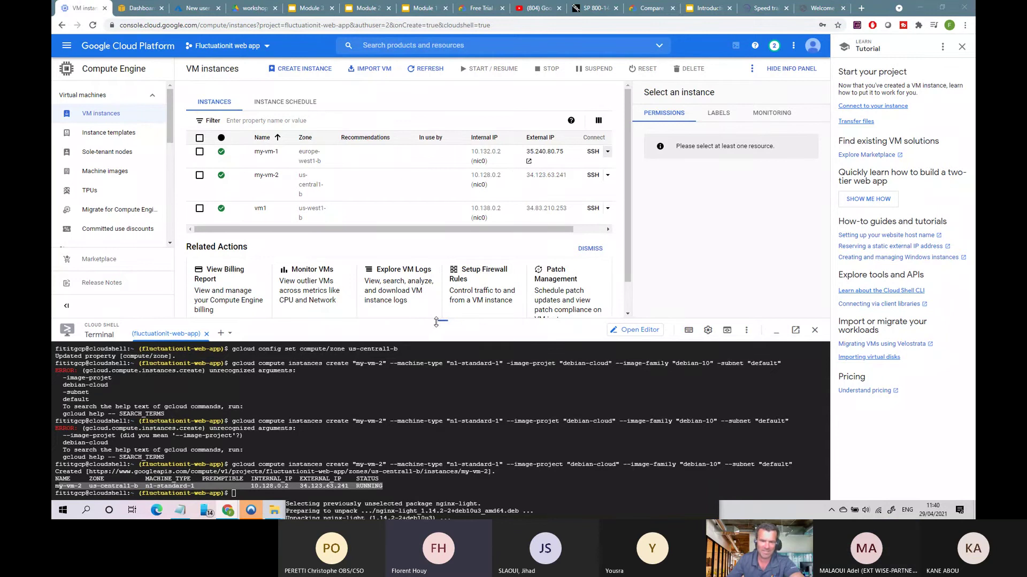
pyautogui.moveTo(436, 321); pyautogui.dragTo(434, 380)
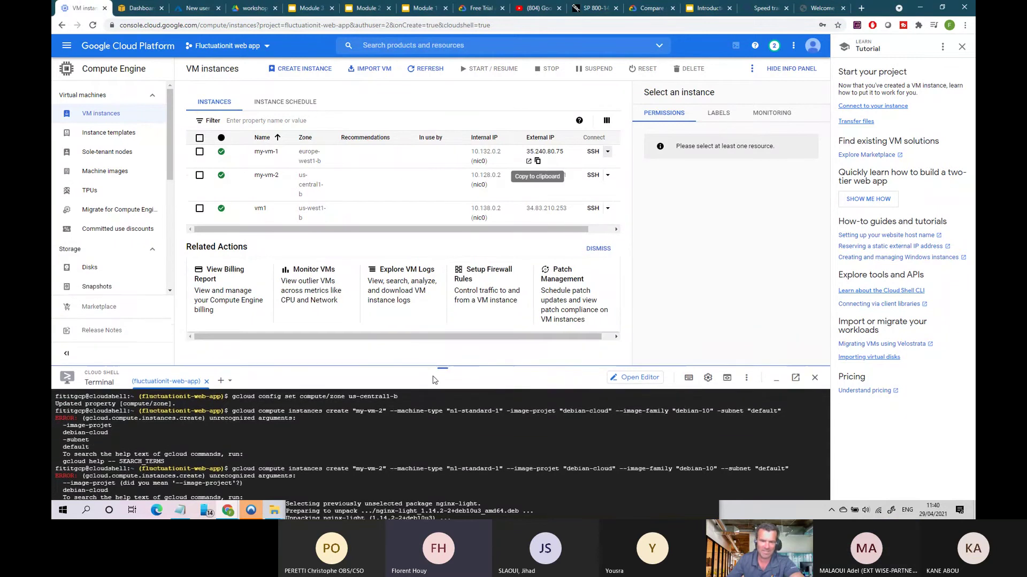
pyautogui.click(536, 161)
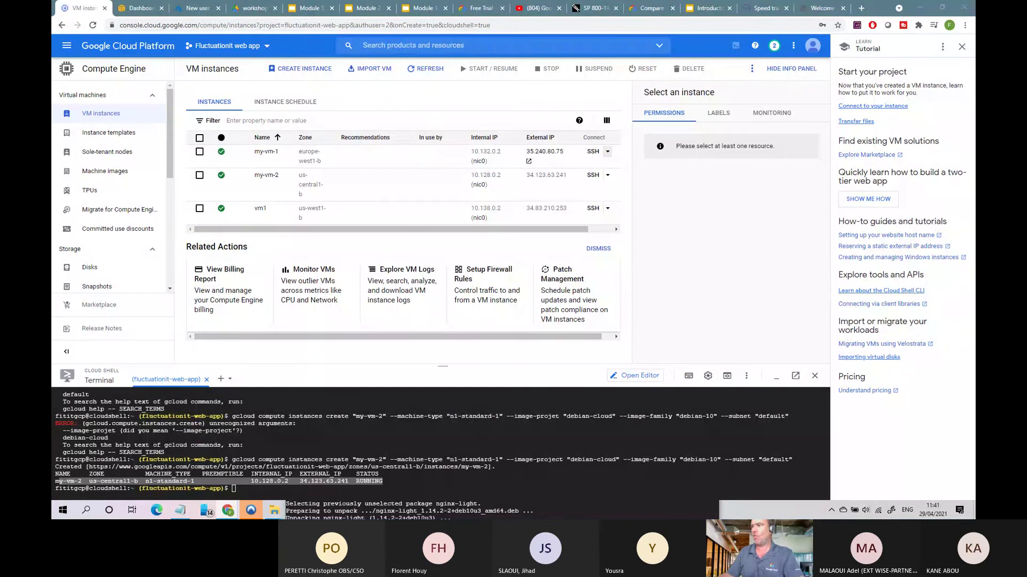
# Enlarge the Cloud Shell terminal and clear its output
pyautogui.click(344, 448)
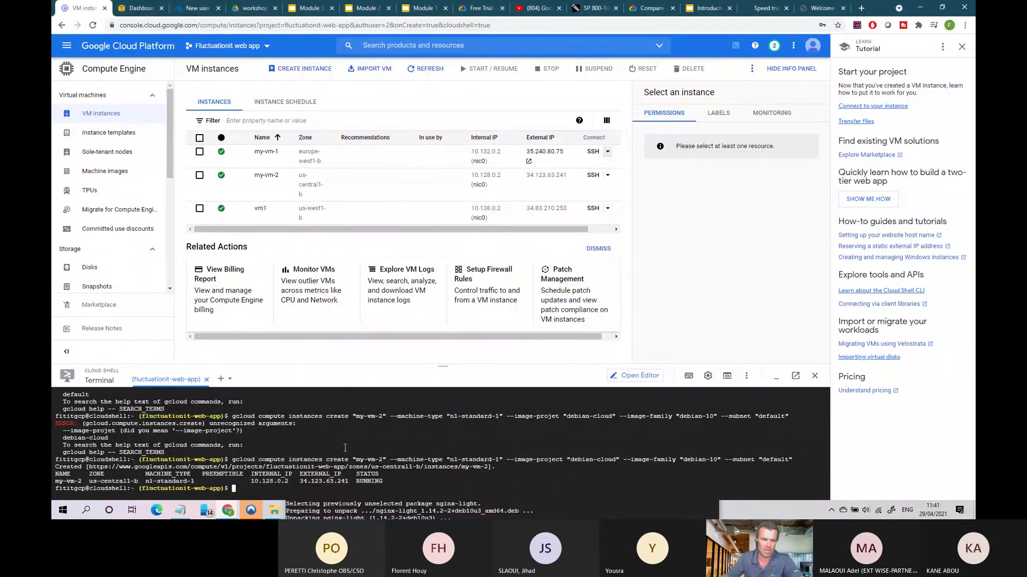
pyautogui.moveTo(443, 366); pyautogui.dragTo(443, 293)
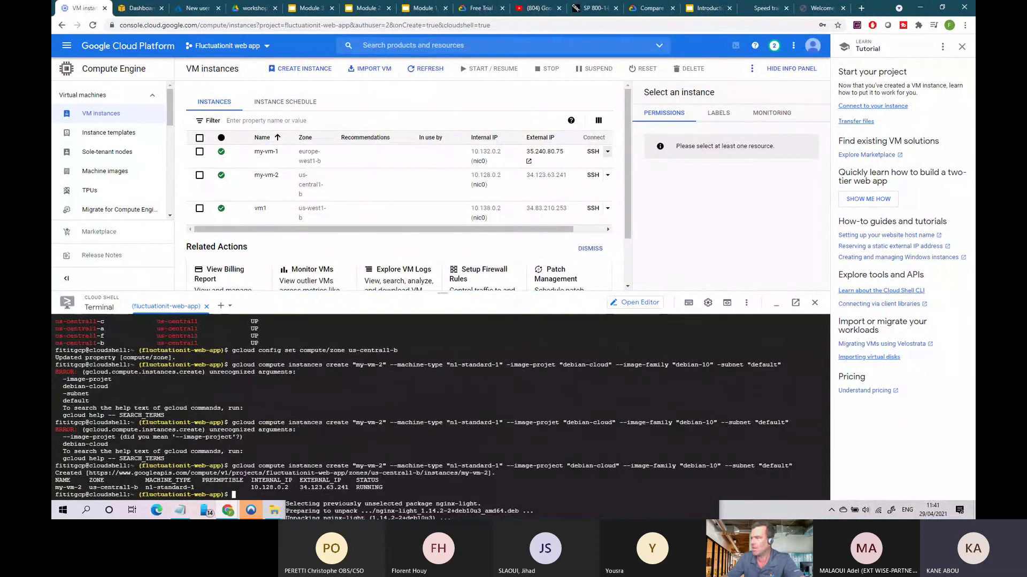
pyautogui.click(583, 471)
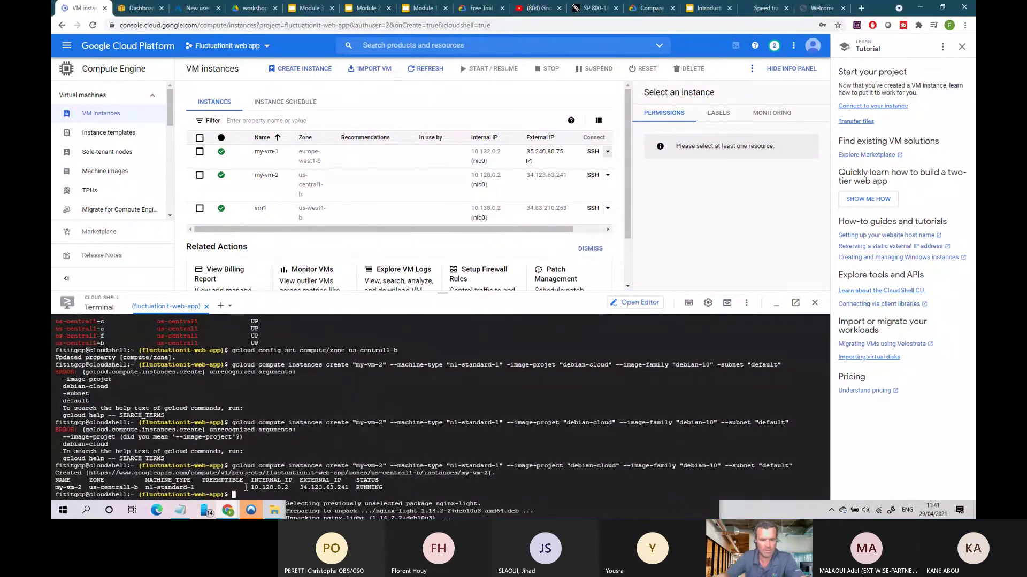
pyautogui.write('clear')
pyautogui.press('Return')
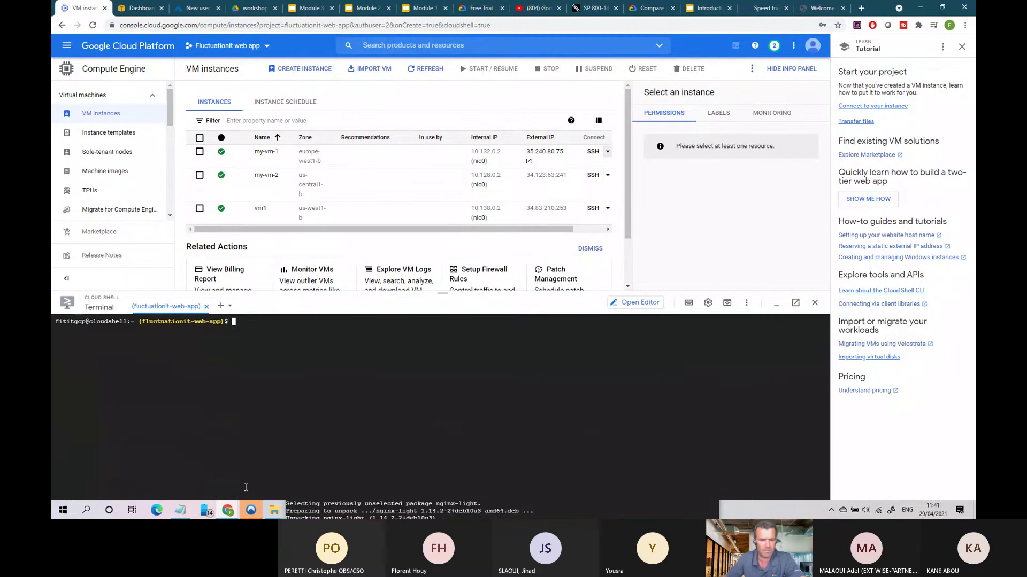
pyautogui.write('curl http://localhost/')
pyautogui.press('Return')
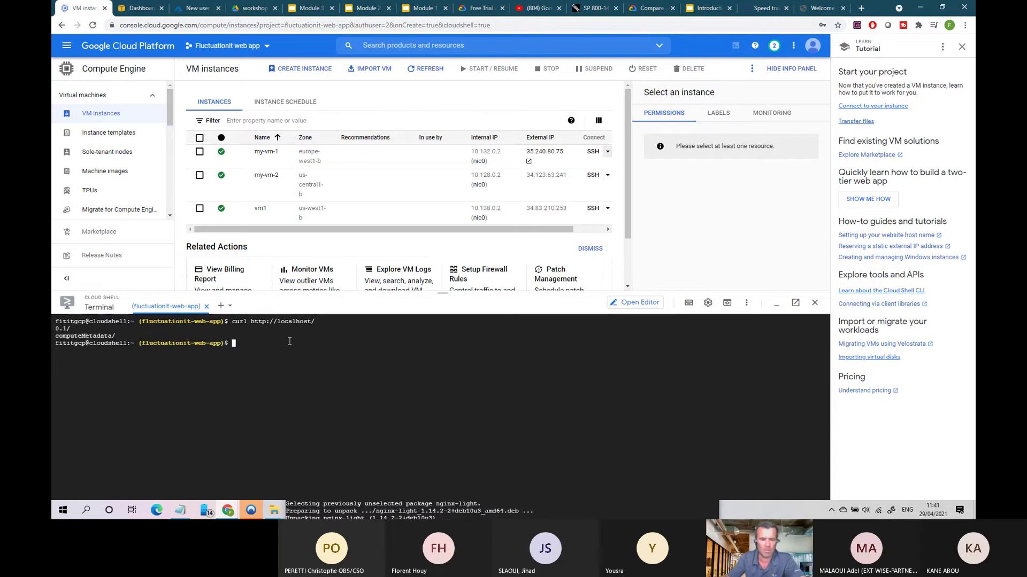
pyautogui.write('exit')
pyautogui.press('Return')
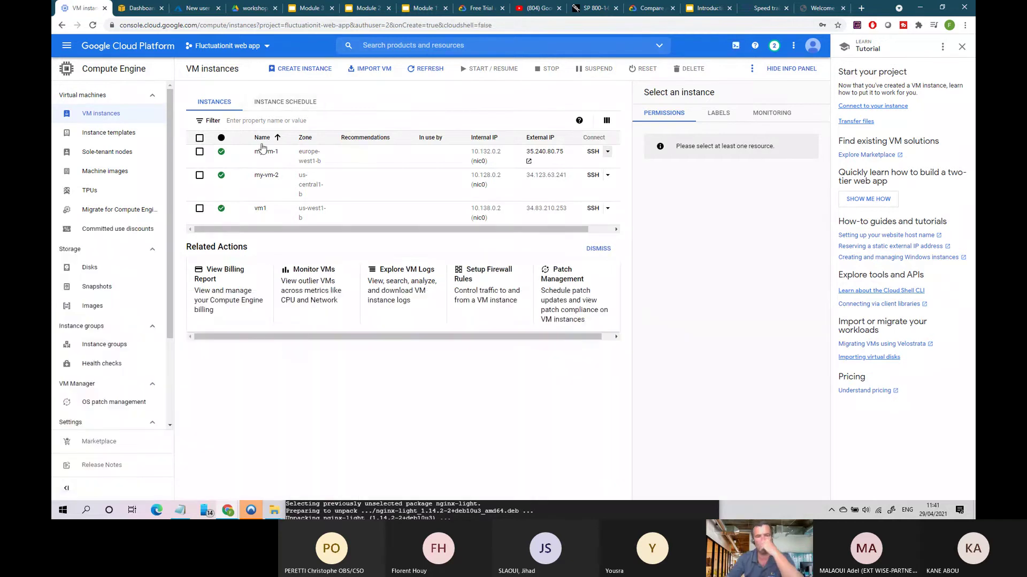
# Open my-vm-1's details and examine its CPU platform, machine type, network, firewall and boot disk settings
pyautogui.click(265, 154)
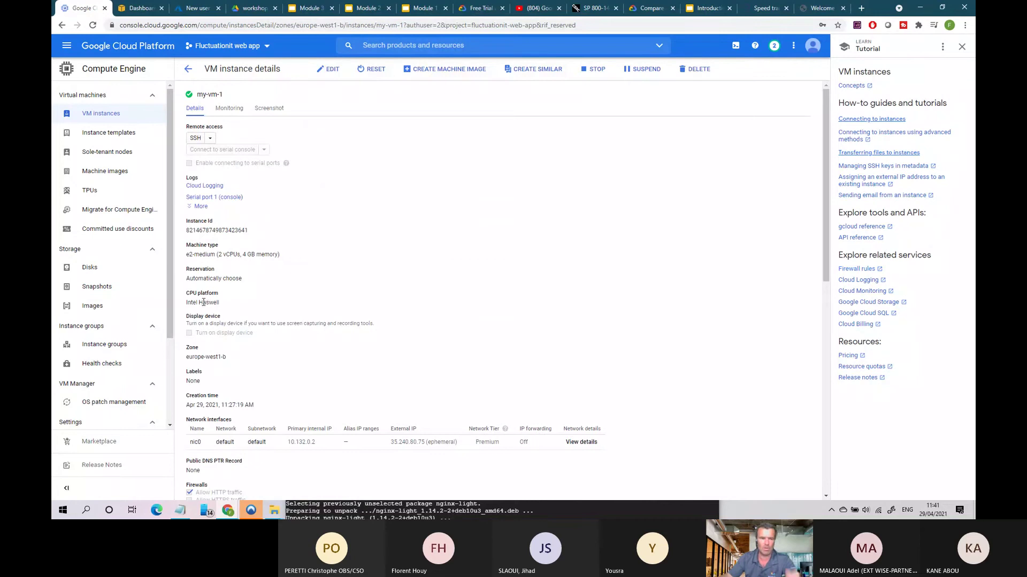
pyautogui.moveTo(203, 302); pyautogui.dragTo(218, 302)
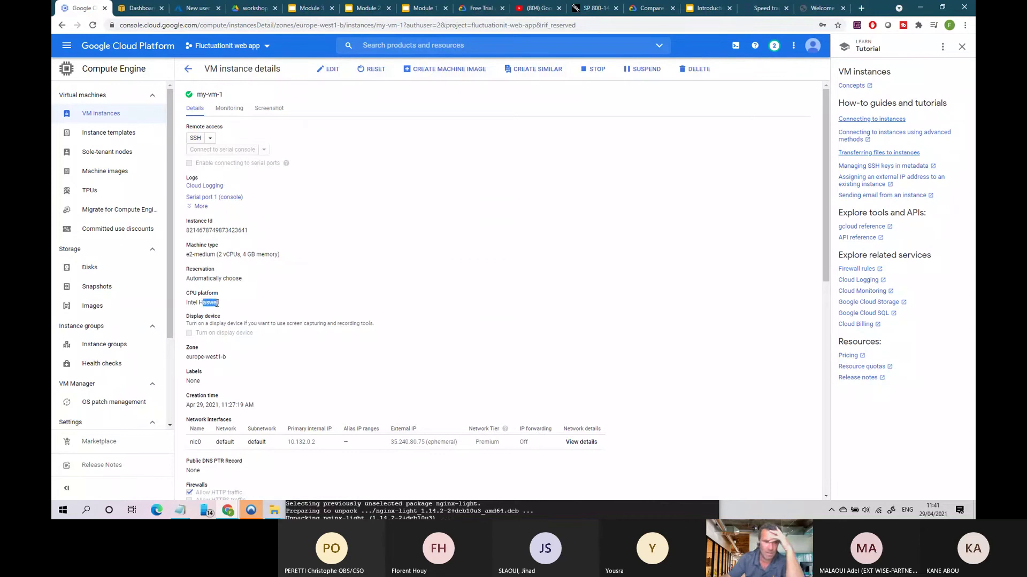
pyautogui.moveTo(194, 254); pyautogui.dragTo(249, 255)
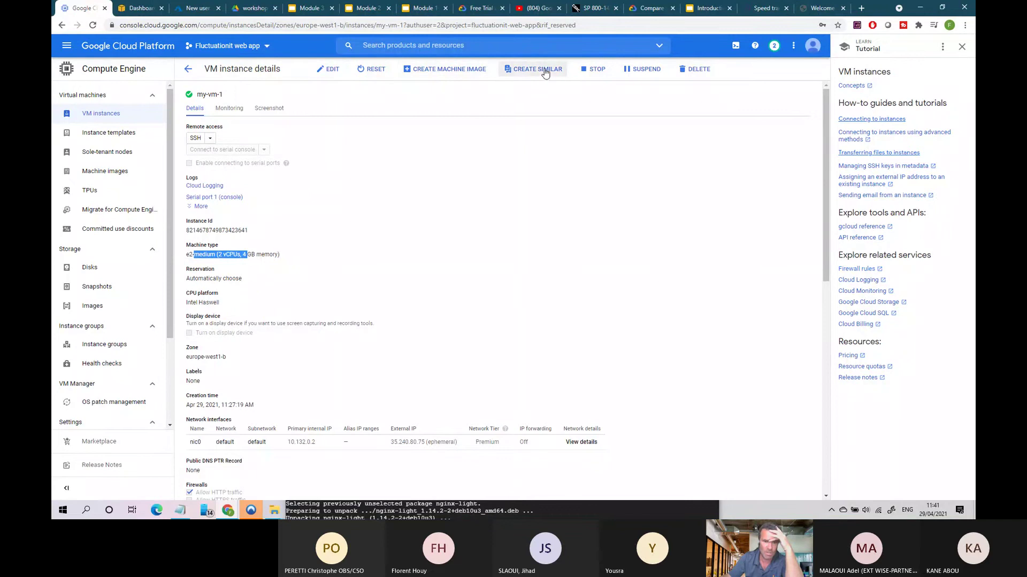
pyautogui.scroll(-4, 291, 214)
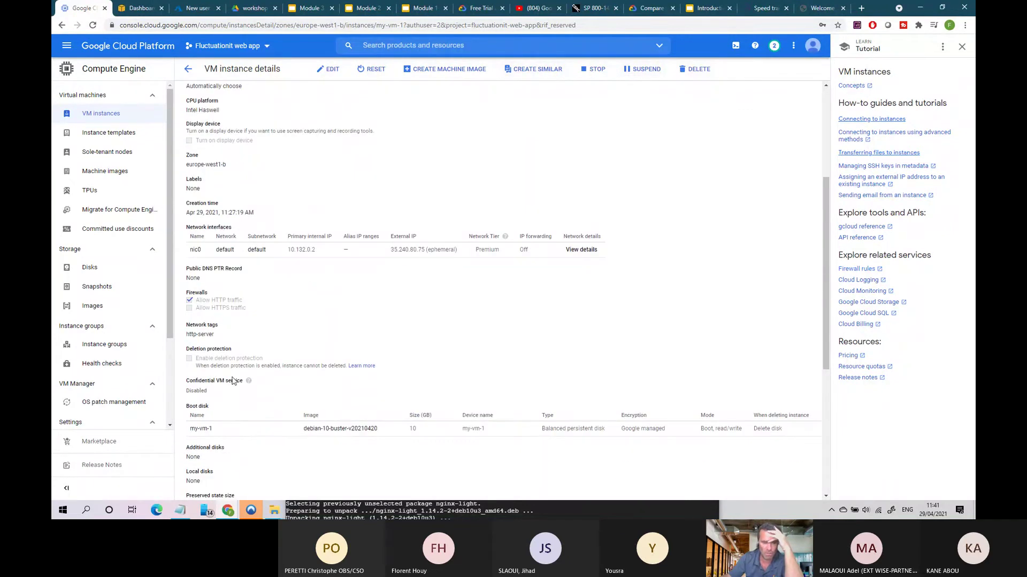
pyautogui.scroll(1, 225, 362)
pyautogui.scroll(3, 225, 362)
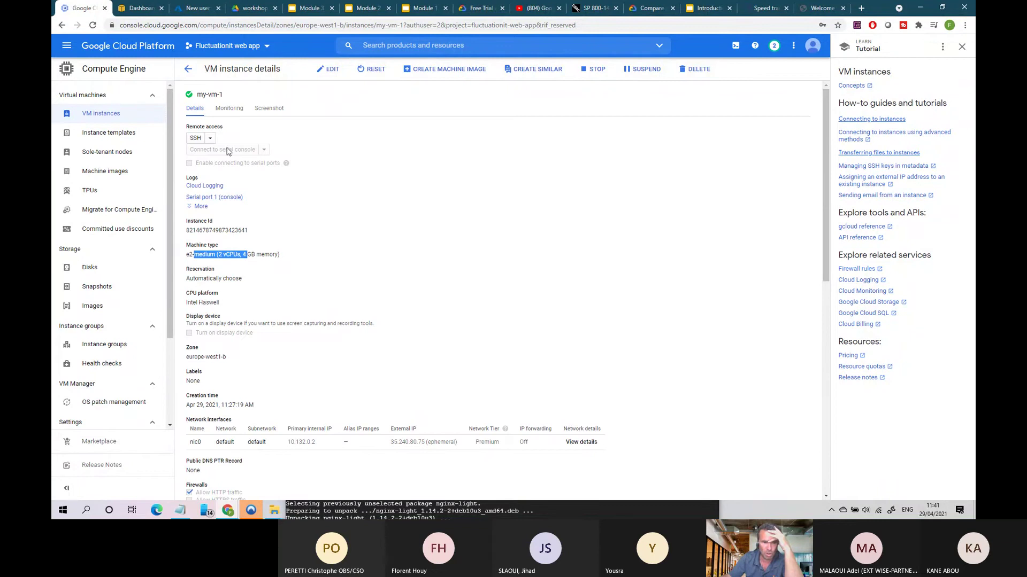
# Review my-vm-1's monitoring graphs for CPU, network and disk activity
pyautogui.click(226, 114)
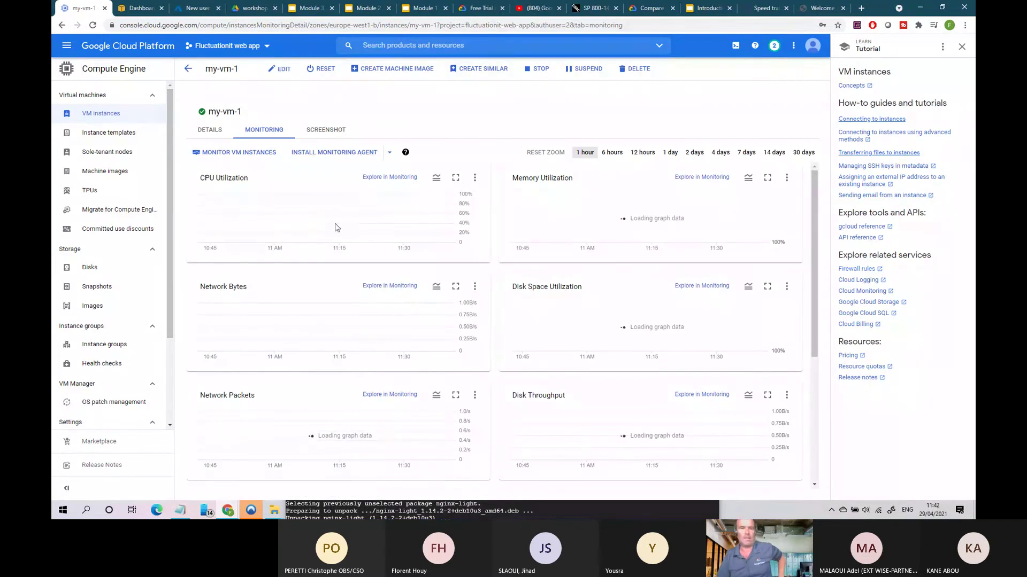
pyautogui.scroll(-5, 644, 203)
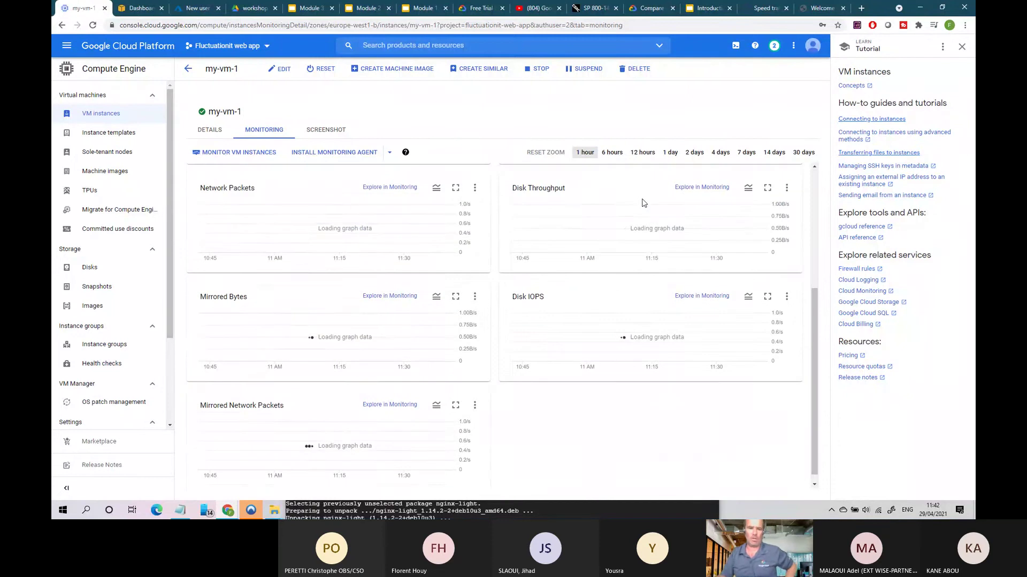
pyautogui.scroll(5, 643, 202)
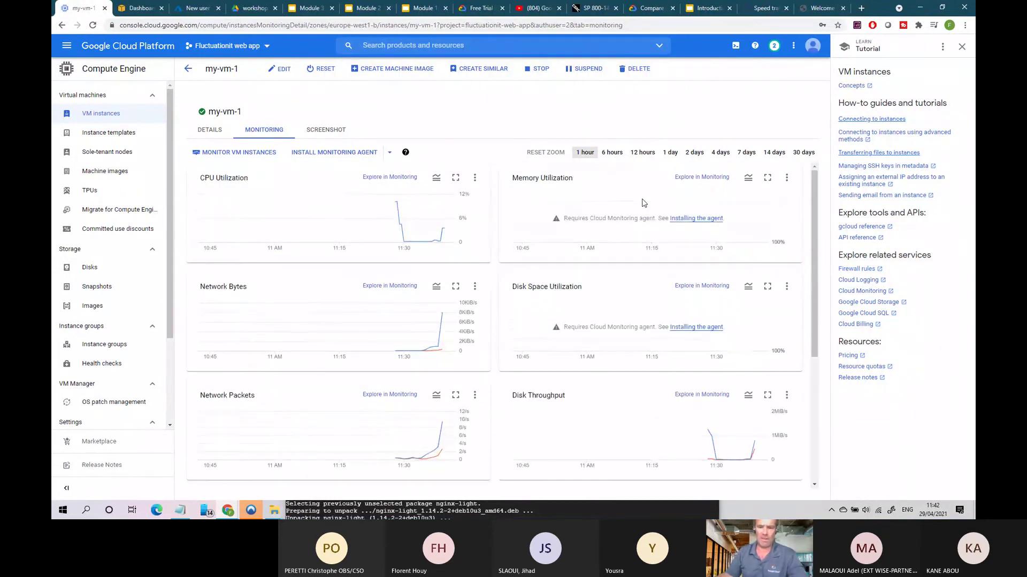
# Switch to the workshop GCP folder in Google Drive and open the Module 4 storage presentation
pyautogui.click(317, 10)
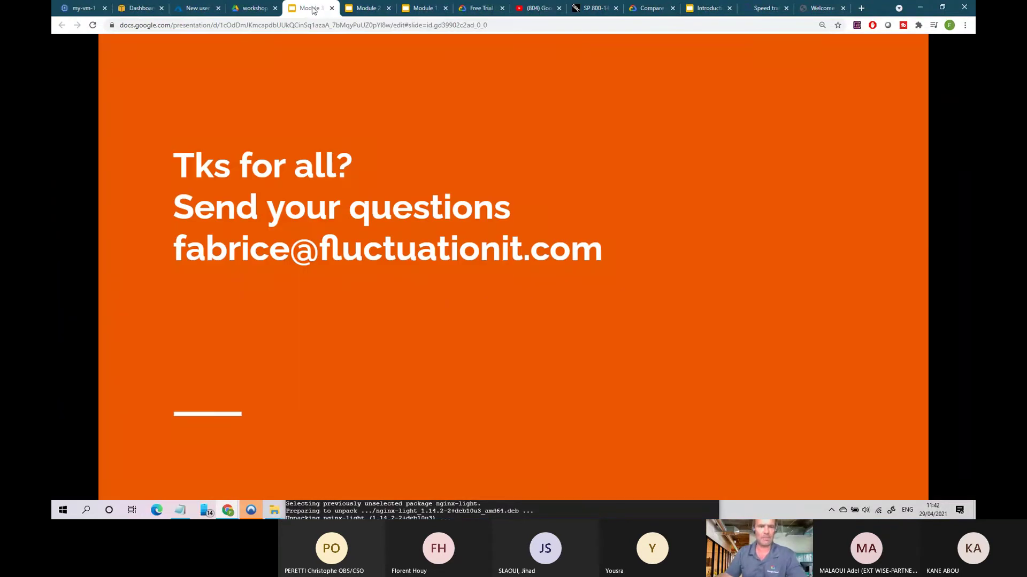
pyautogui.click(254, 8)
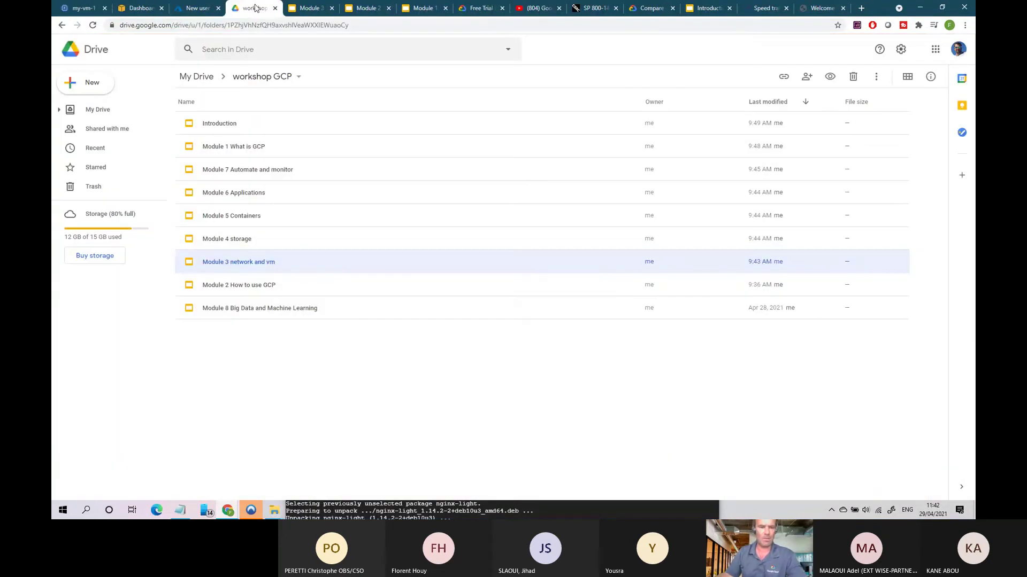
pyautogui.click(252, 242)
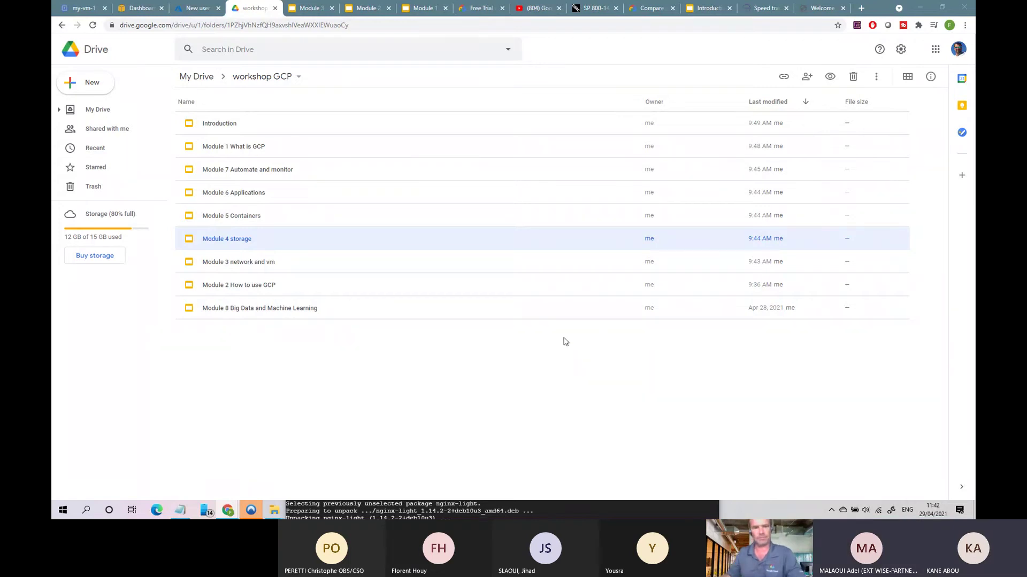
pyautogui.doubleClick(227, 244)
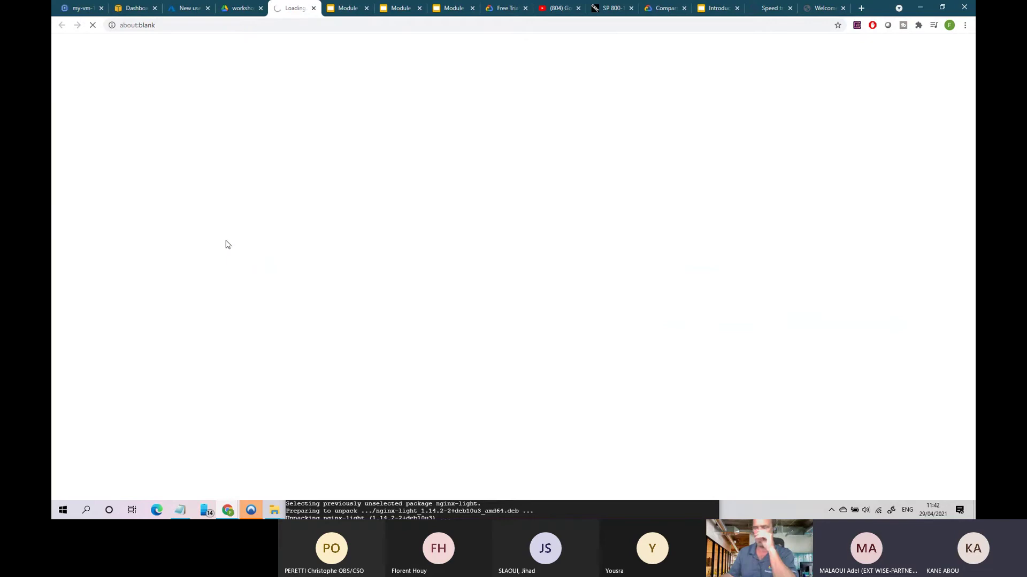
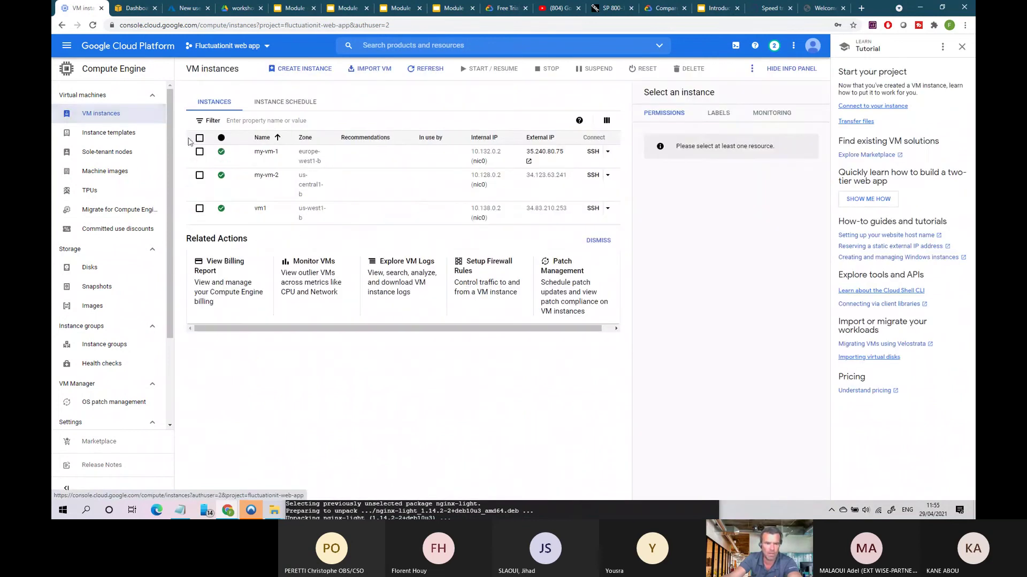
# Select my-vm-1, my-vm-2 and vm1 in the VM instances list and stop all three
pyautogui.click(199, 152)
pyautogui.click(199, 175)
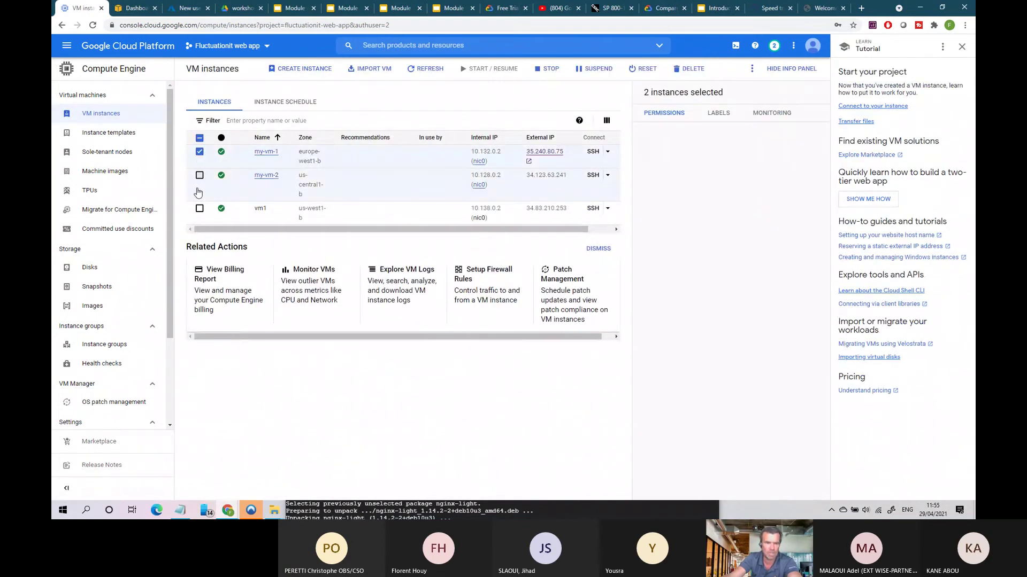
pyautogui.click(200, 209)
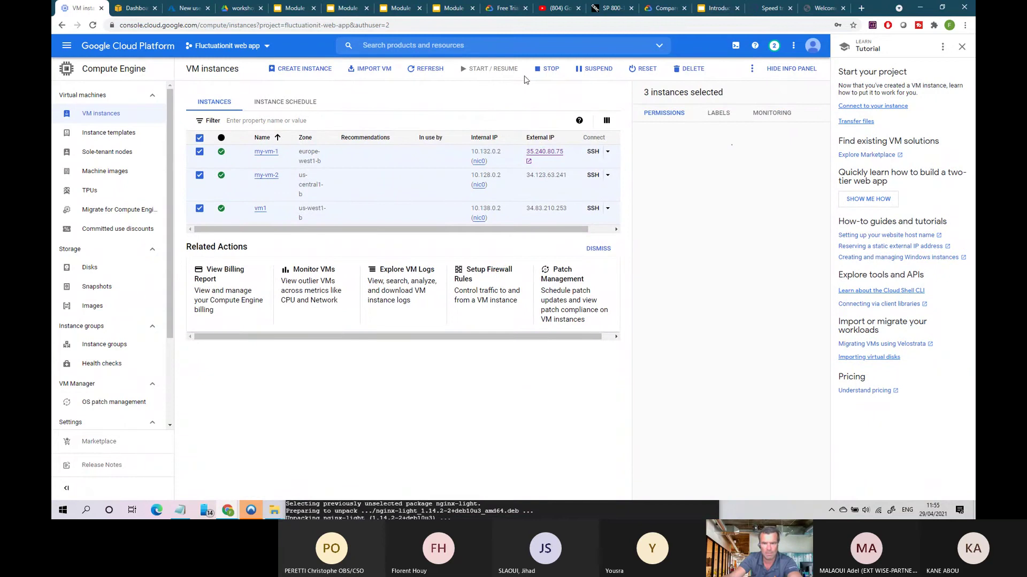
pyautogui.click(547, 75)
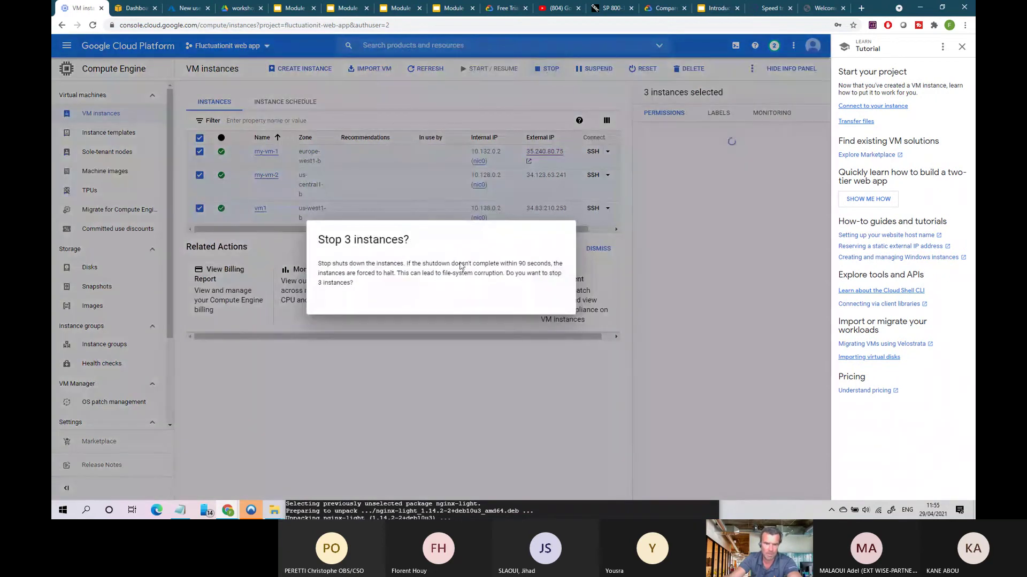
pyautogui.click(548, 316)
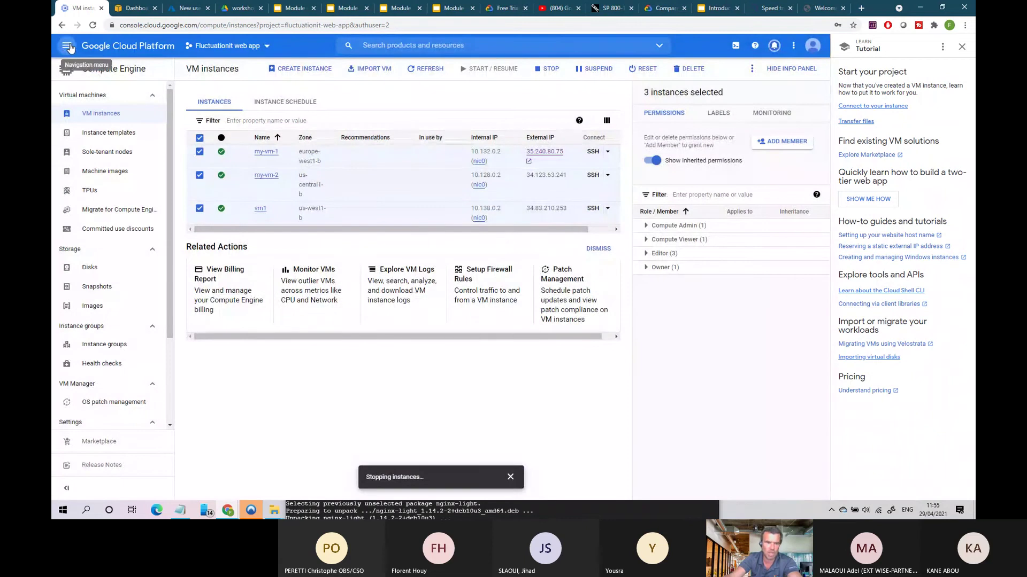
# Open the Cloud Storage bucket browser and start creating a new bucket
pyautogui.click(68, 47)
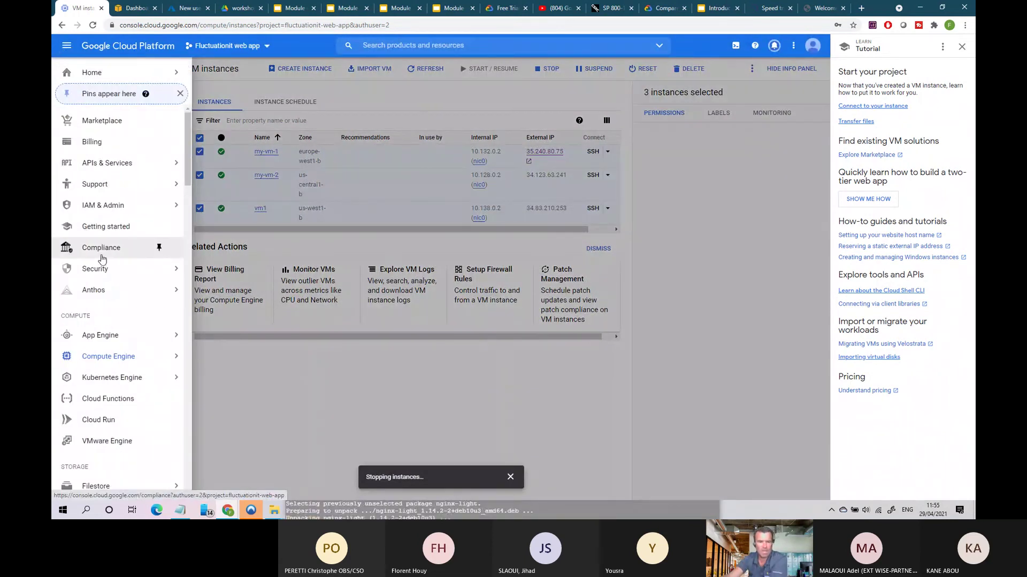
pyautogui.scroll(-2, 109, 222)
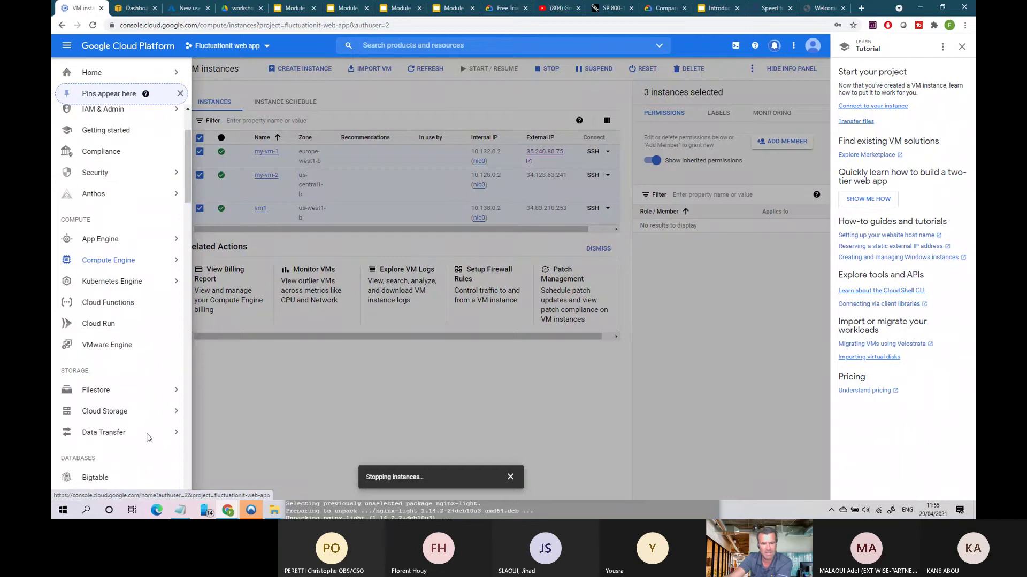
pyautogui.moveTo(133, 415)
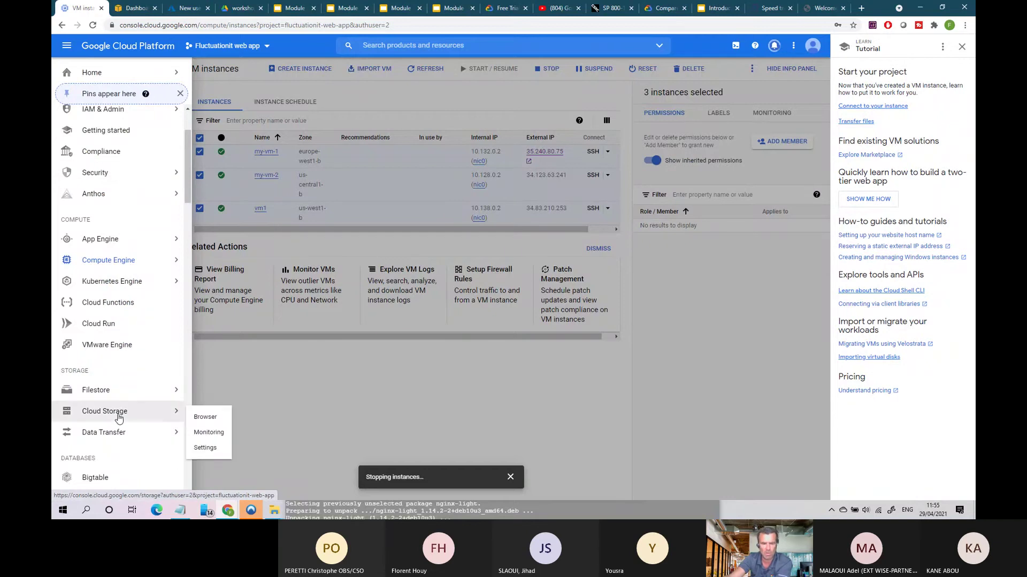
pyautogui.click(212, 418)
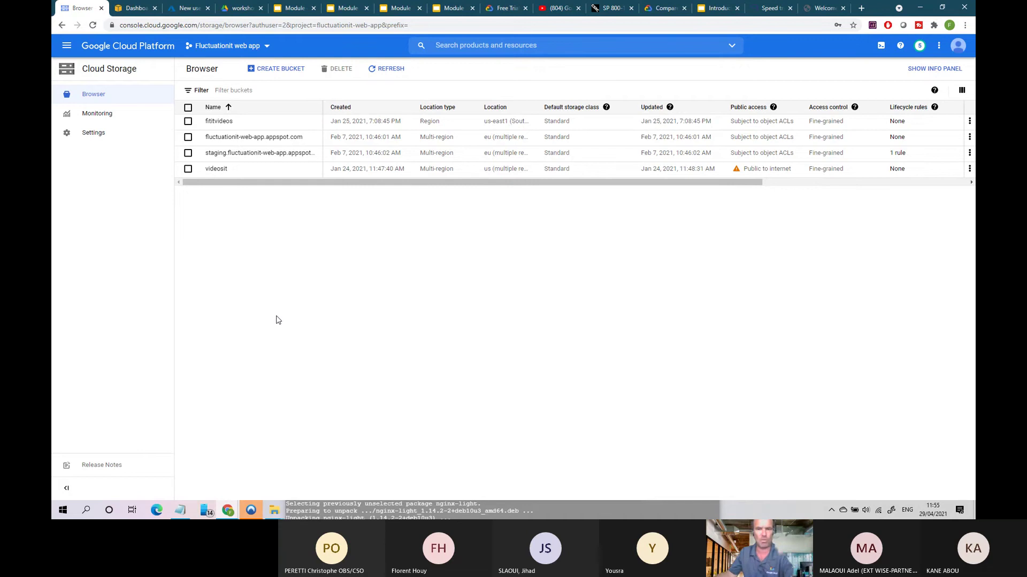
pyautogui.click(273, 72)
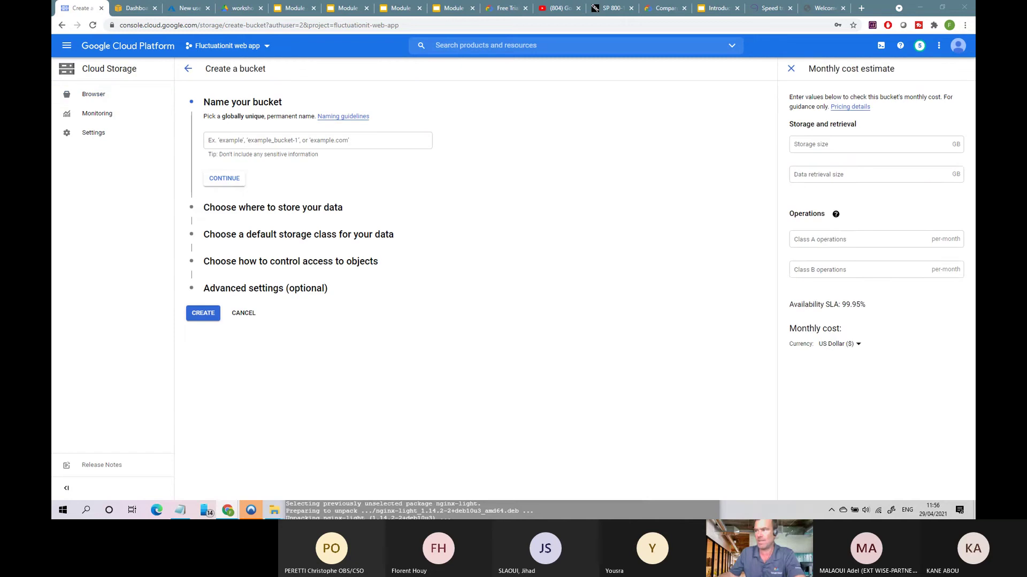
# Try to name the new bucket videos_gcp and continue to its location settings
pyautogui.click(247, 141)
pyautogui.write('Videos')
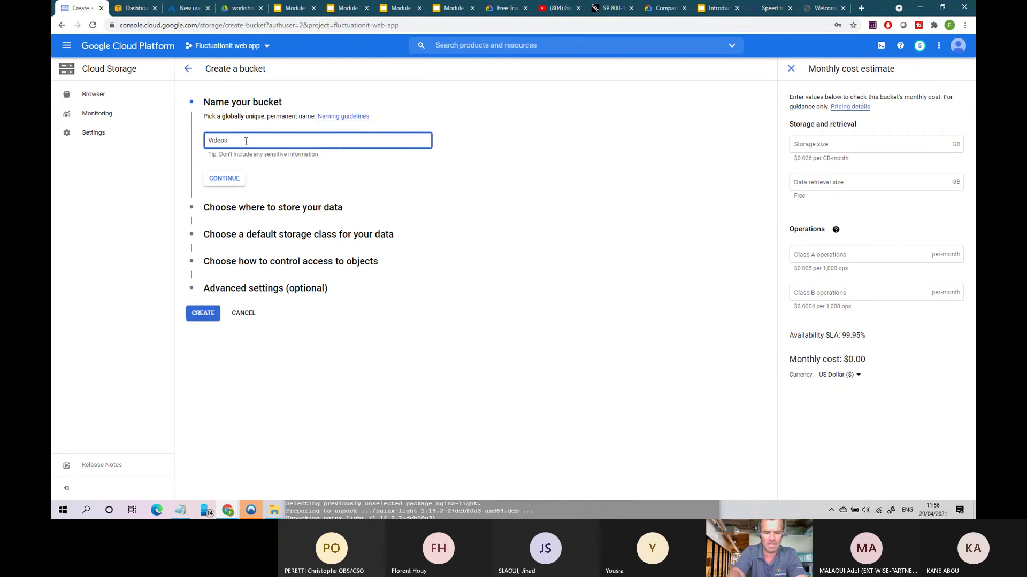
pyautogui.write('GCP')
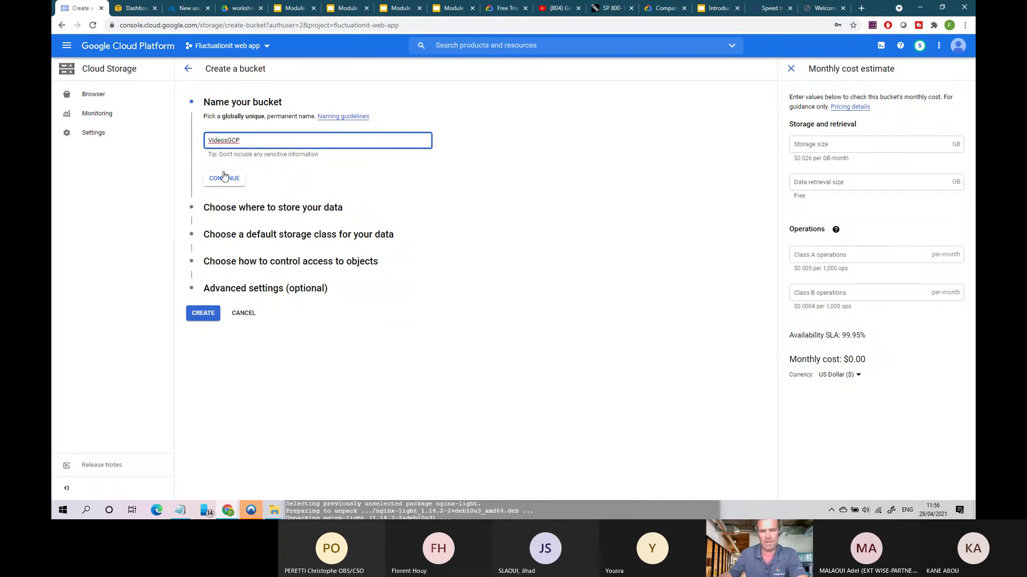
pyautogui.moveTo(250, 141); pyautogui.dragTo(191, 142)
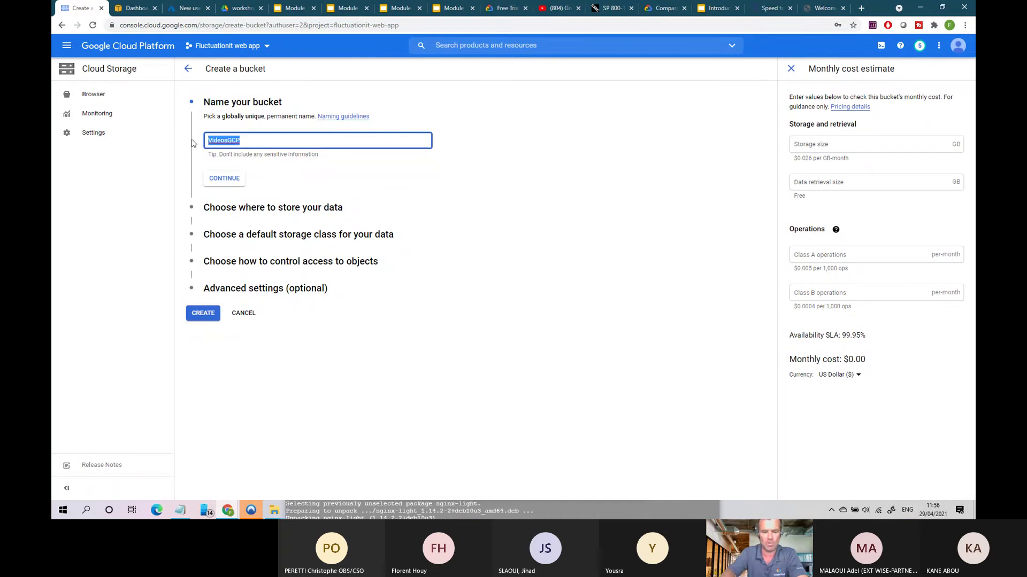
pyautogui.write('vi')
pyautogui.press('BackSpace')
pyautogui.press('BackSpace')
pyautogui.write('v')
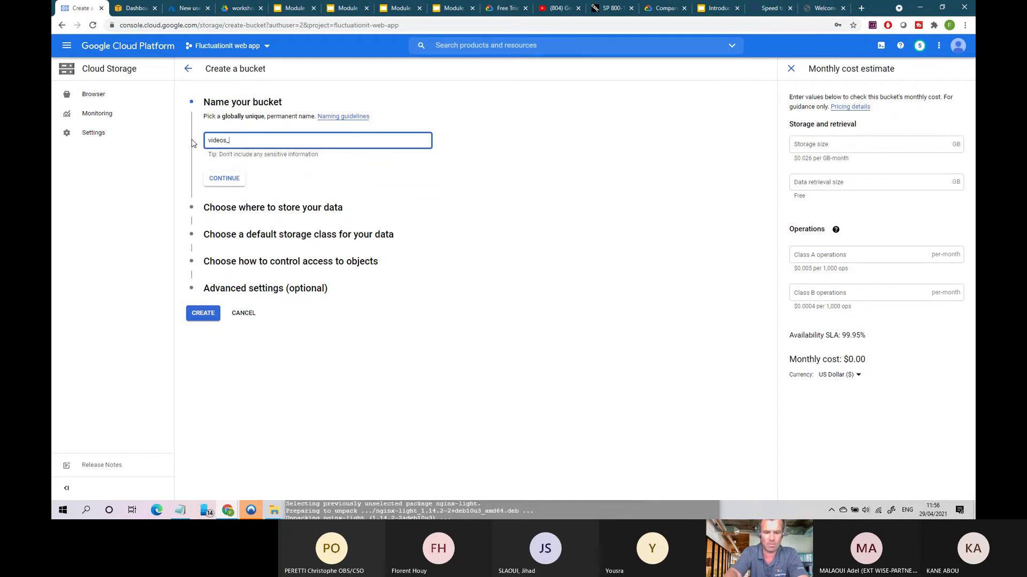
pyautogui.click(224, 178)
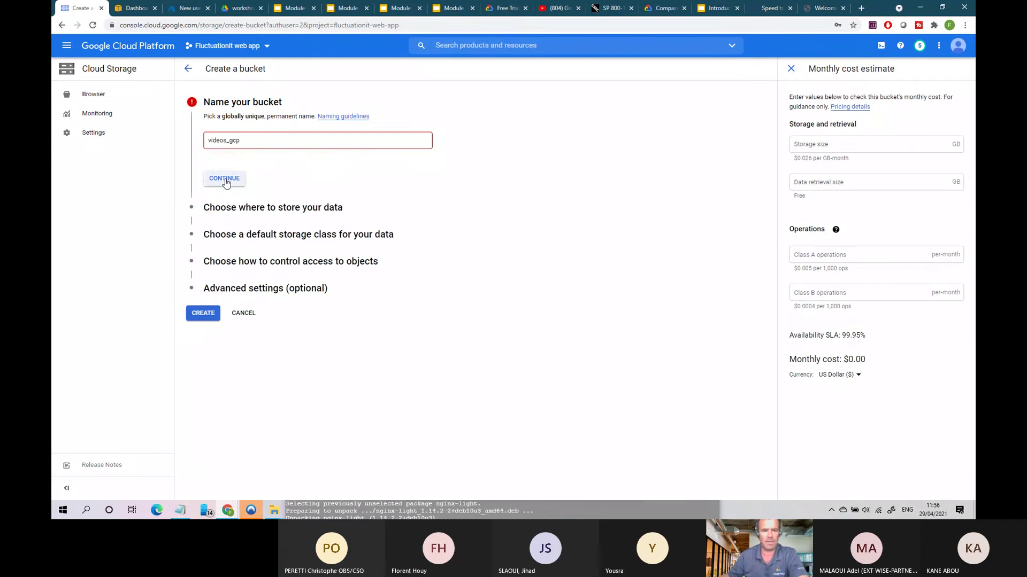
# Set the bucket name to videosazure and continue to the data location settings
pyautogui.click(231, 142)
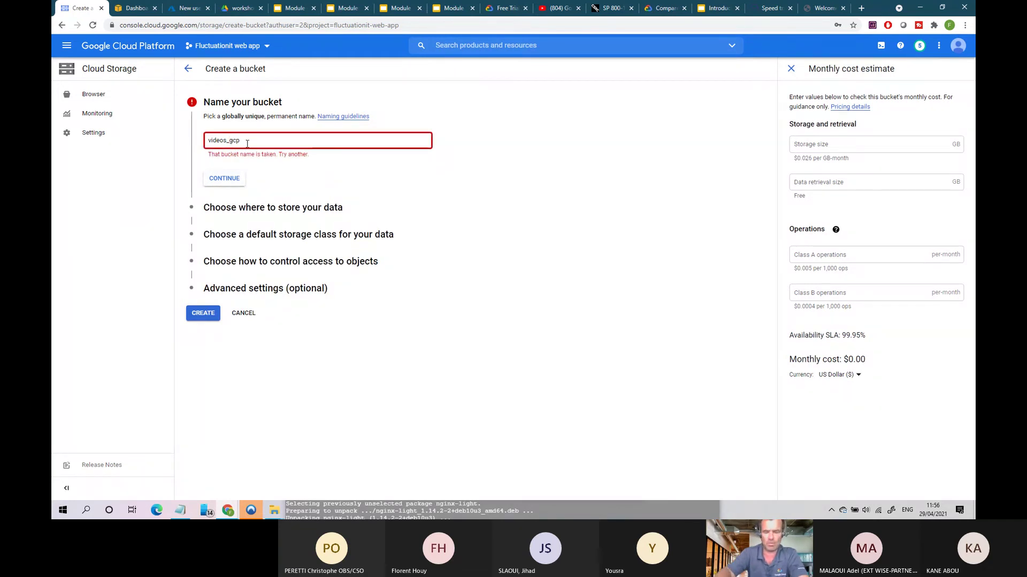
pyautogui.press('BackSpace')
pyautogui.press('BackSpace')
pyautogui.press('BackSpace')
pyautogui.press('BackSpace')
pyautogui.write('gcp')
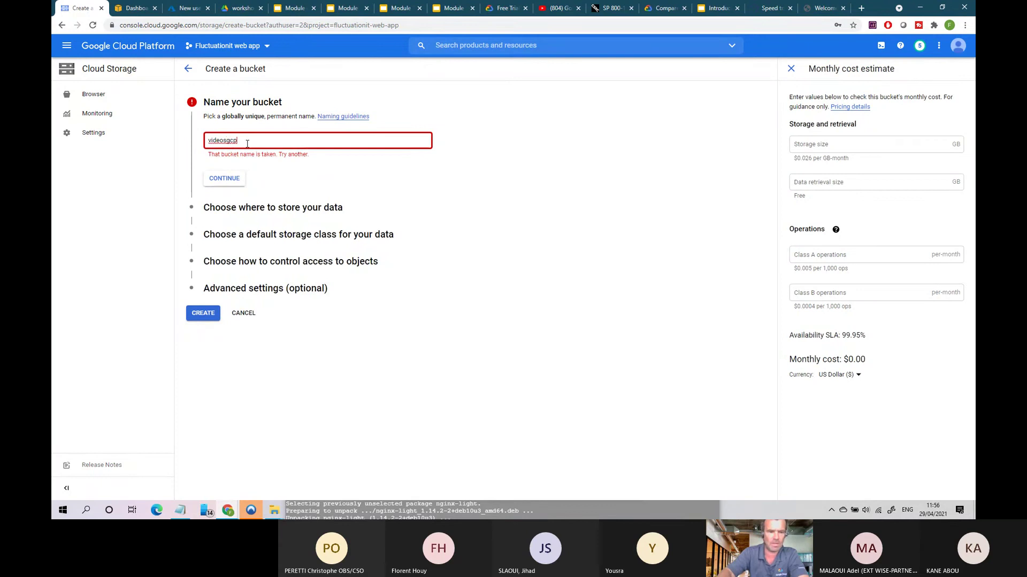
pyautogui.press('BackSpace')
pyautogui.press('BackSpace')
pyautogui.press('BackSpace')
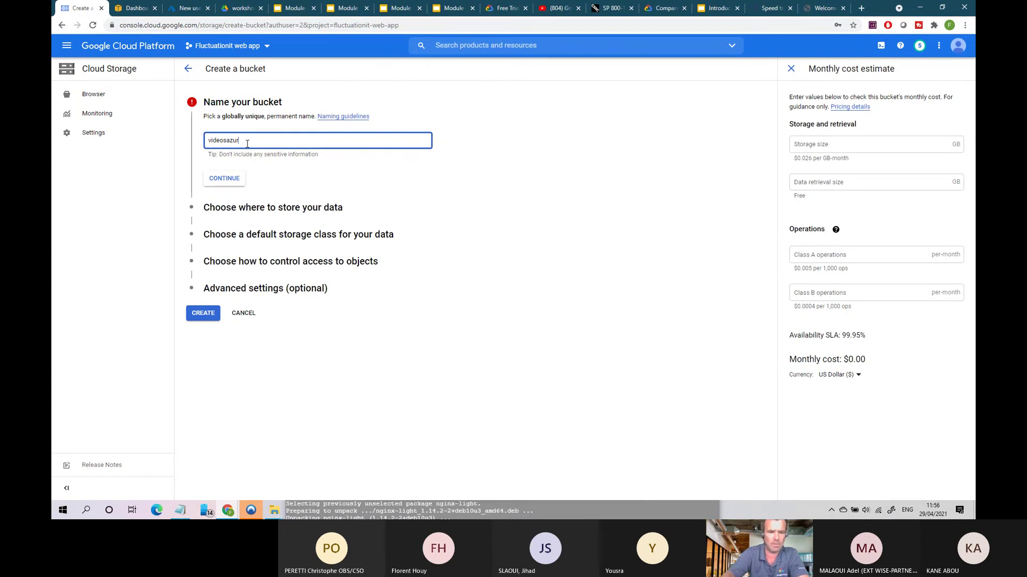
pyautogui.click(236, 181)
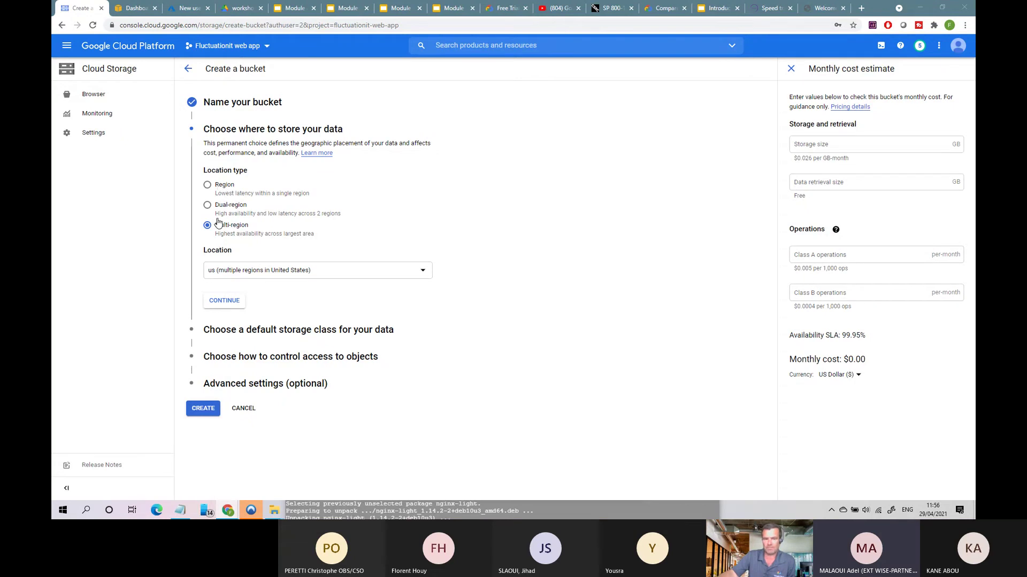
# Set the bucket's location type to Region and its location to europe-west2 (London)
pyautogui.click(836, 229)
pyautogui.press('Escape')
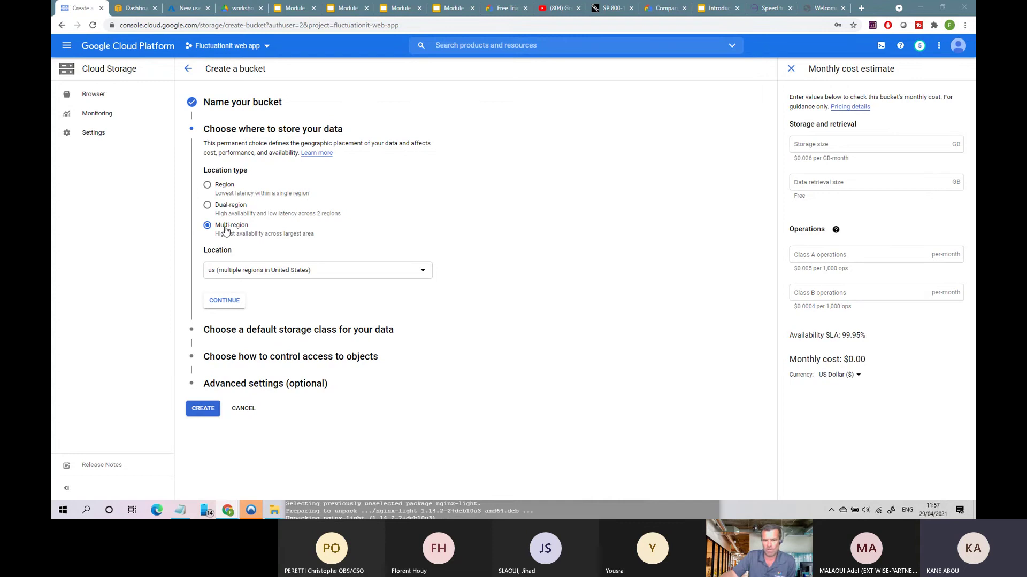
pyautogui.click(207, 186)
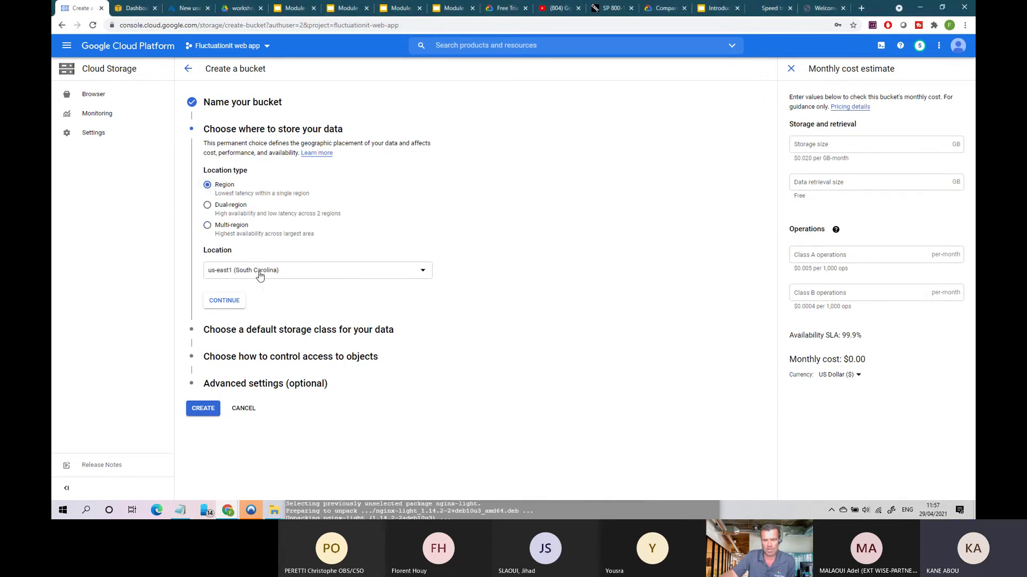
pyautogui.click(289, 274)
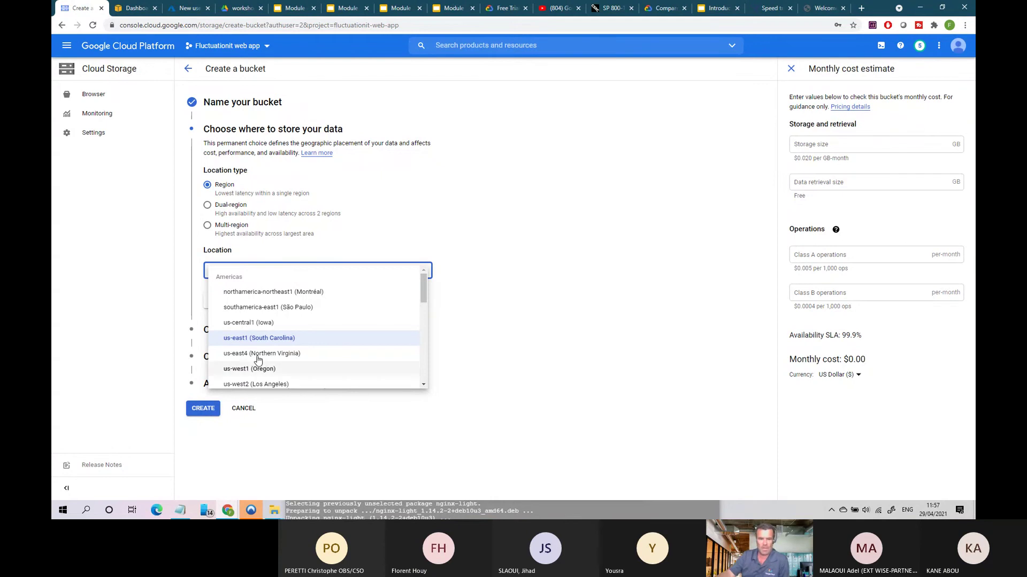
pyautogui.scroll(-3, 268, 356)
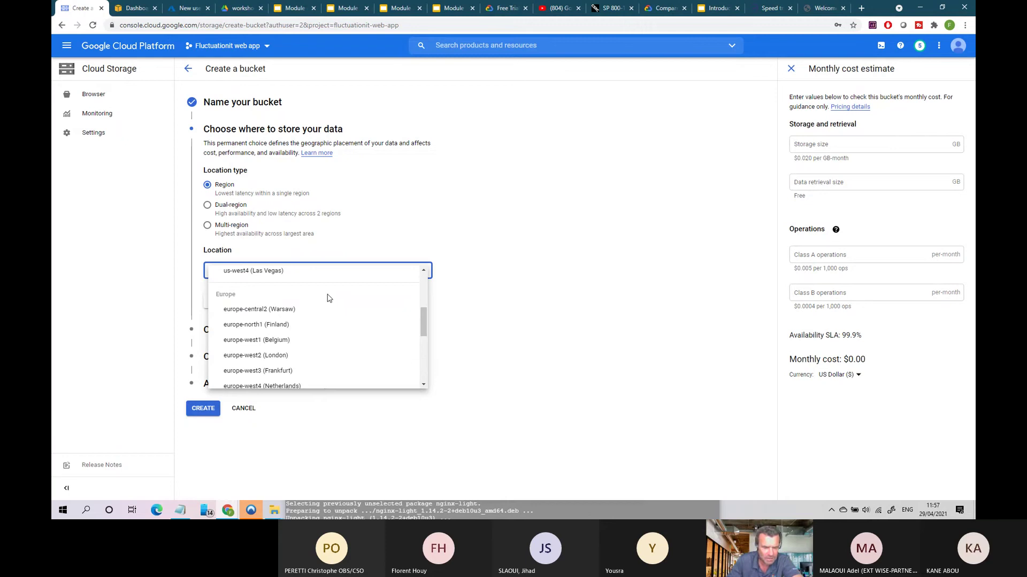
pyautogui.scroll(-1, 328, 298)
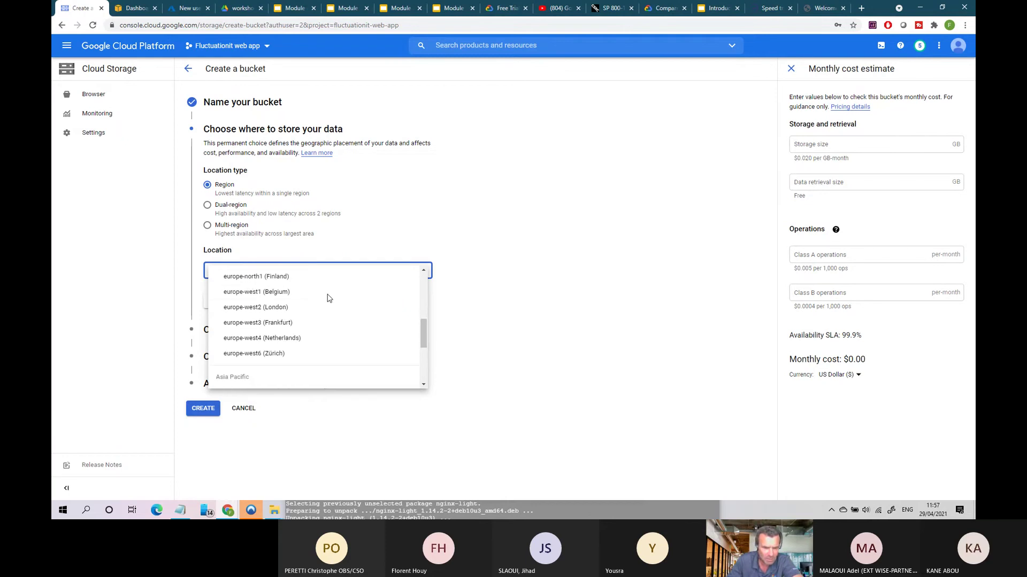
pyautogui.click(264, 308)
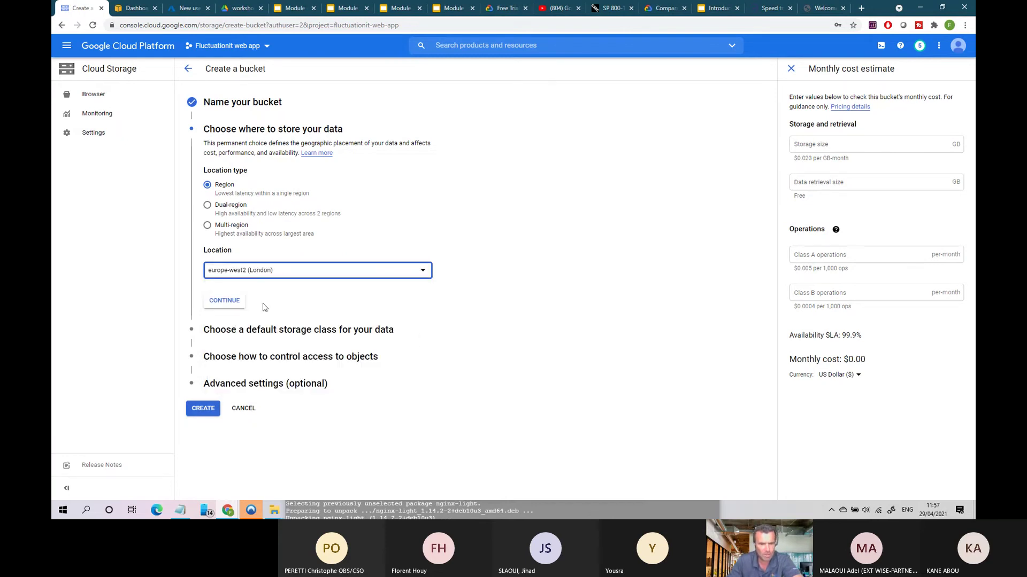
pyautogui.click(225, 301)
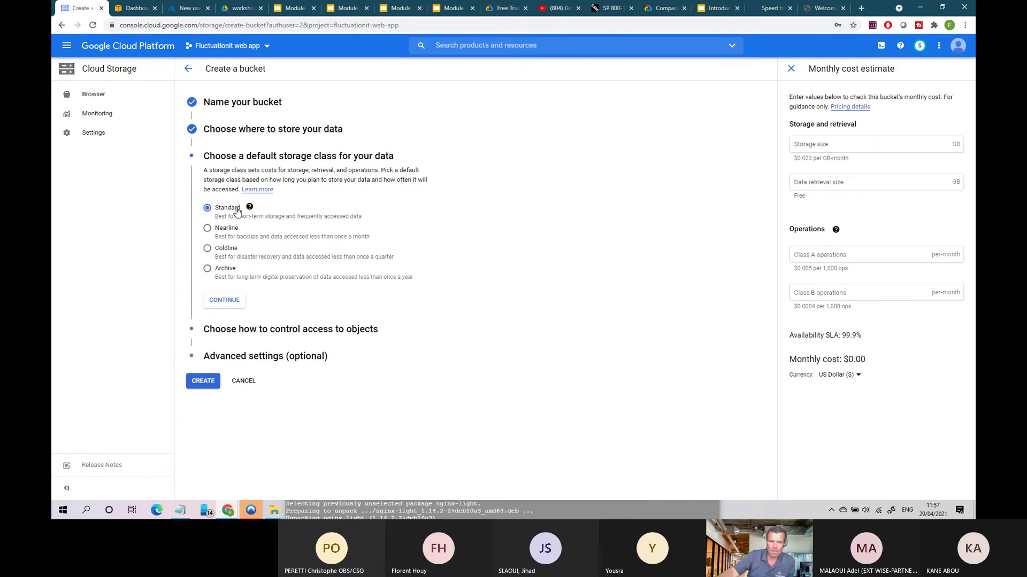
# Create the bucket with Standard storage class, Uniform access control and a Google-managed encryption key
pyautogui.click(222, 303)
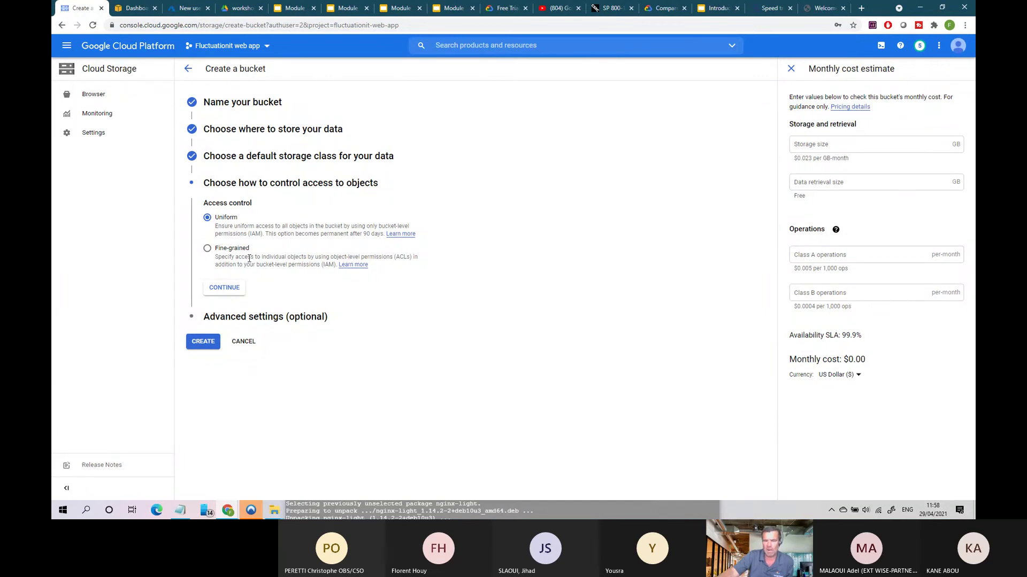
pyautogui.click(227, 290)
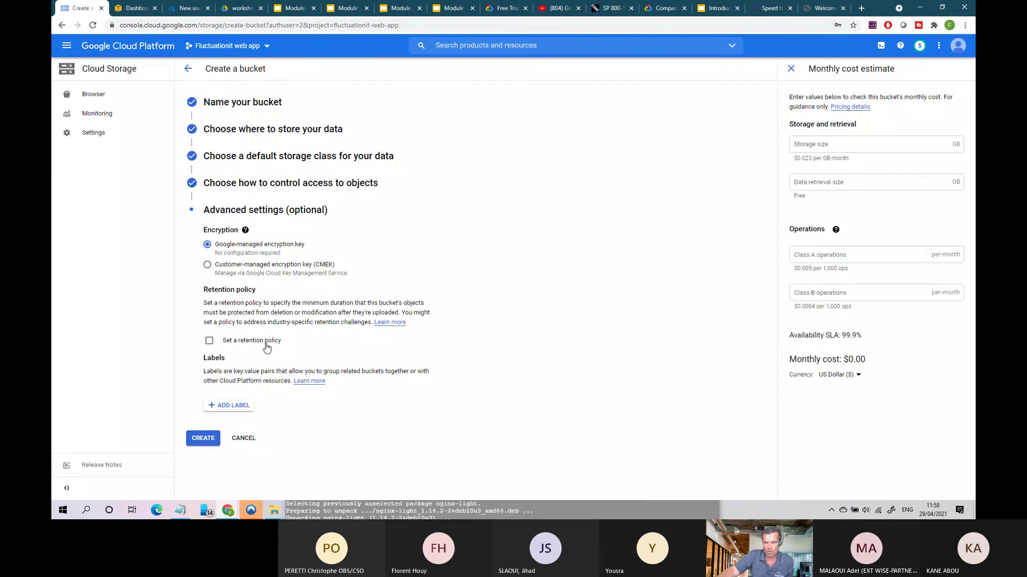
pyautogui.click(203, 439)
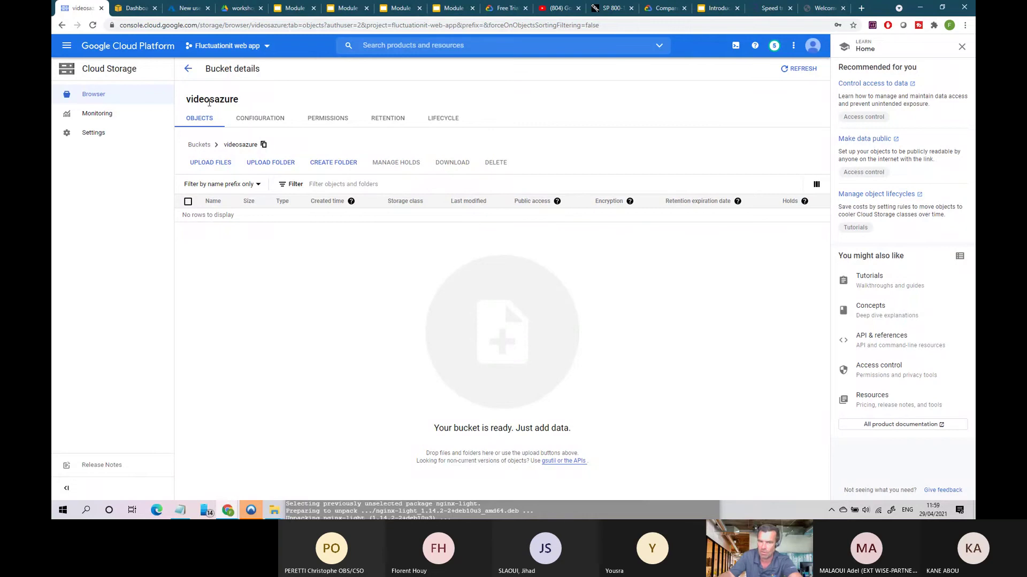
# Upload Module 9 compute.mp4 from the record folder's "google gcp for begineers" subfolder to the videosazure bucket
pyautogui.click(218, 163)
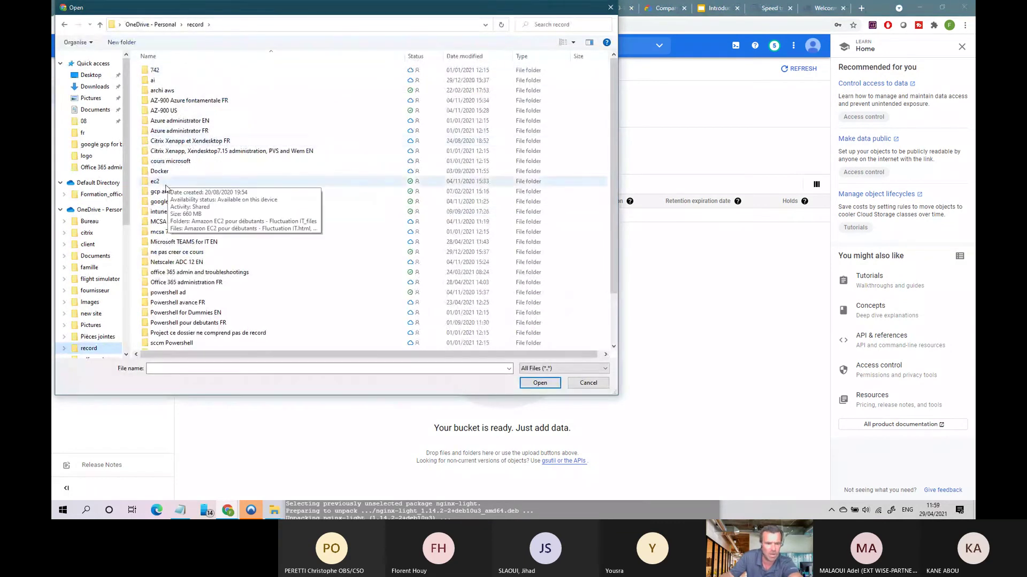
pyautogui.doubleClick(161, 192)
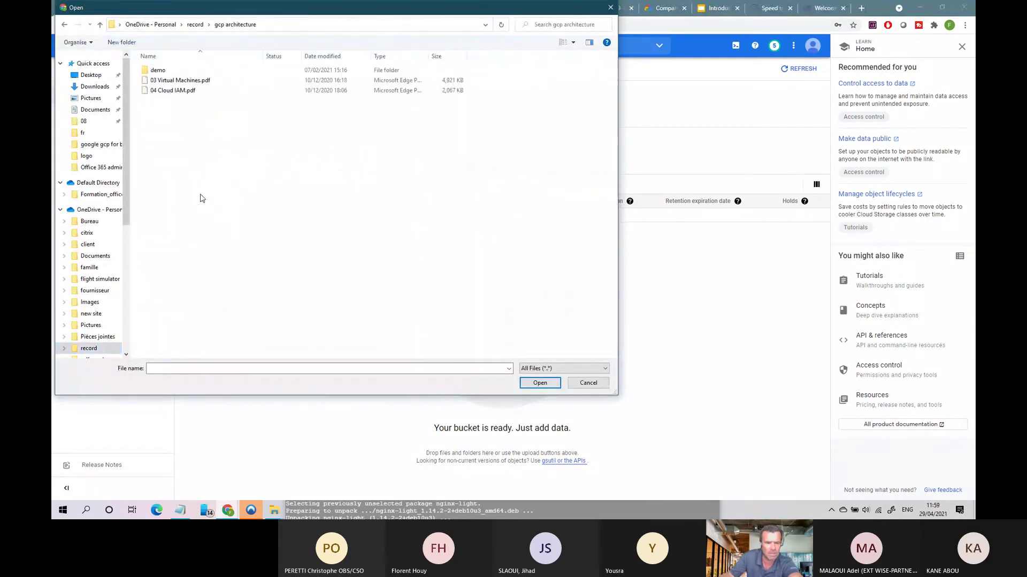
pyautogui.click(64, 25)
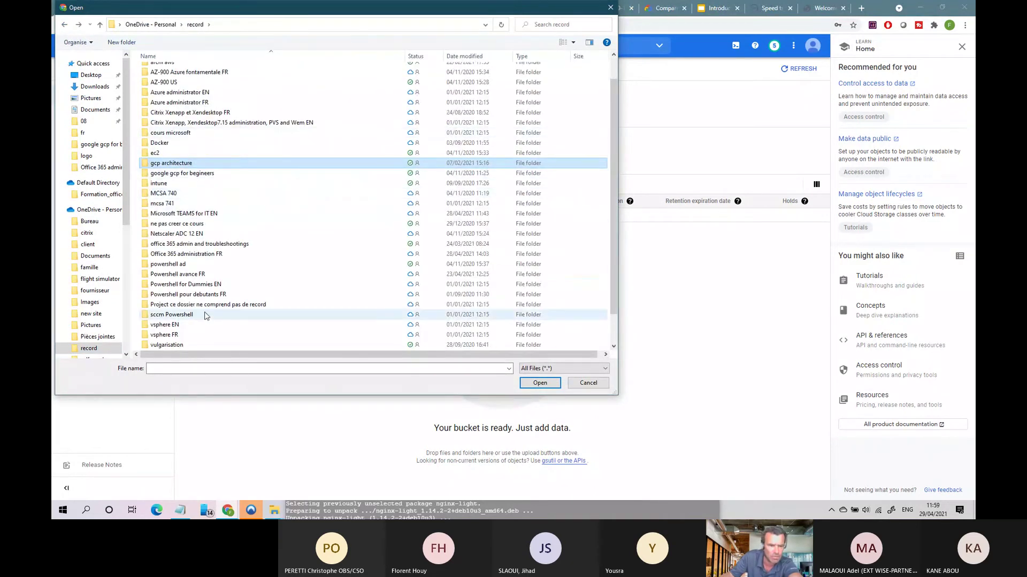
pyautogui.scroll(-1, 205, 315)
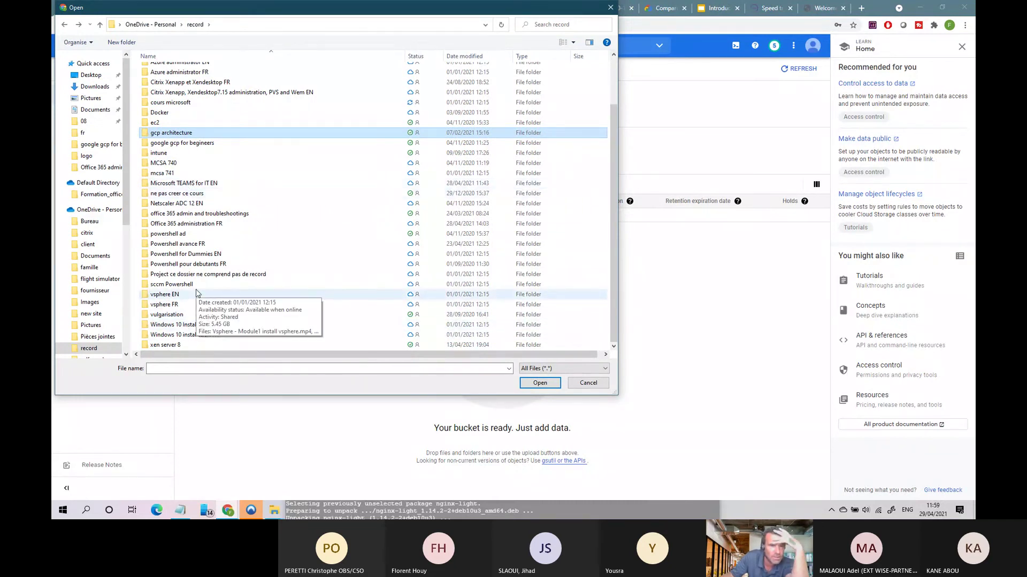
pyautogui.scroll(2, 197, 293)
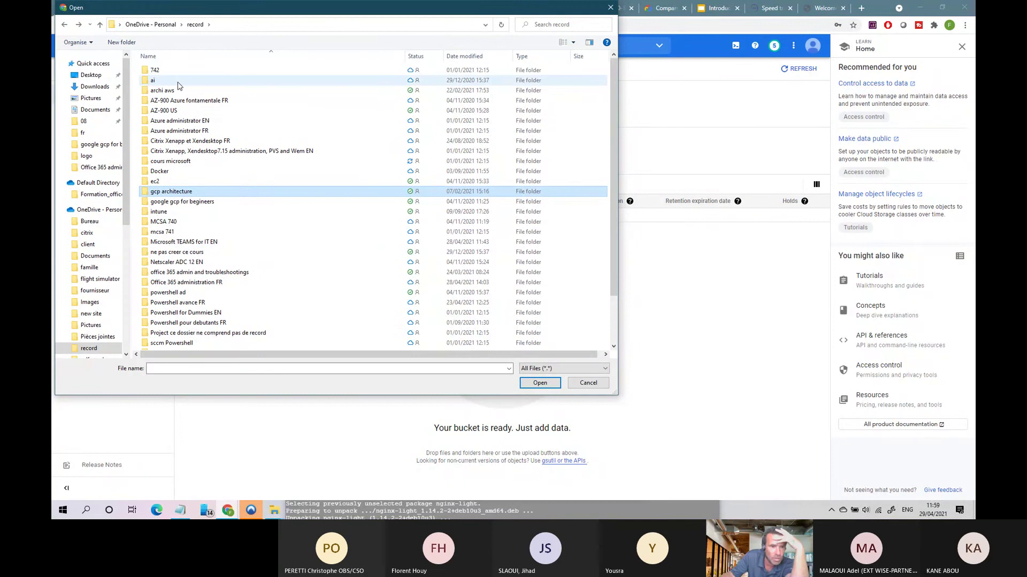
pyautogui.doubleClick(181, 202)
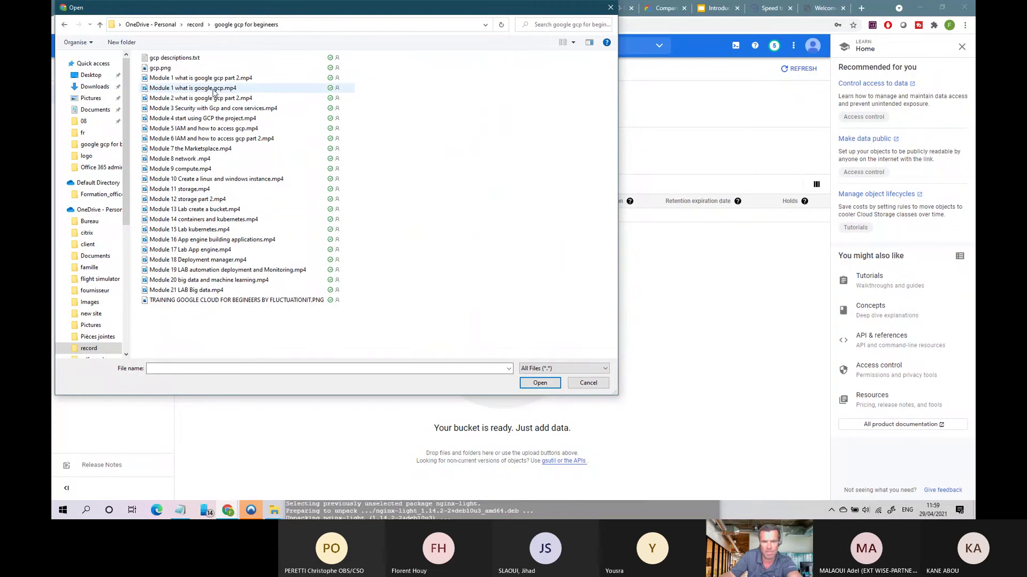
pyautogui.click(188, 89)
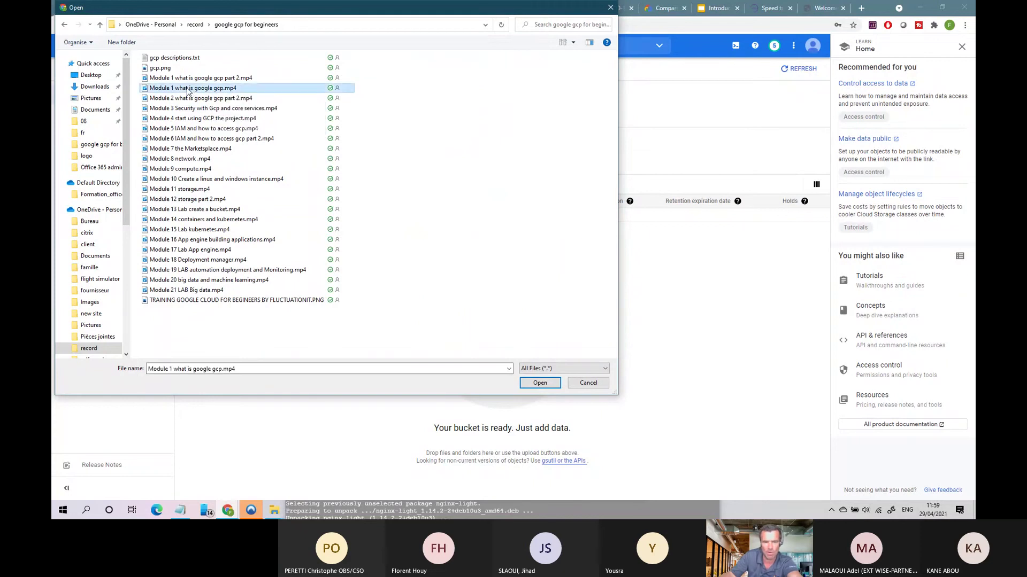
pyautogui.click(189, 79)
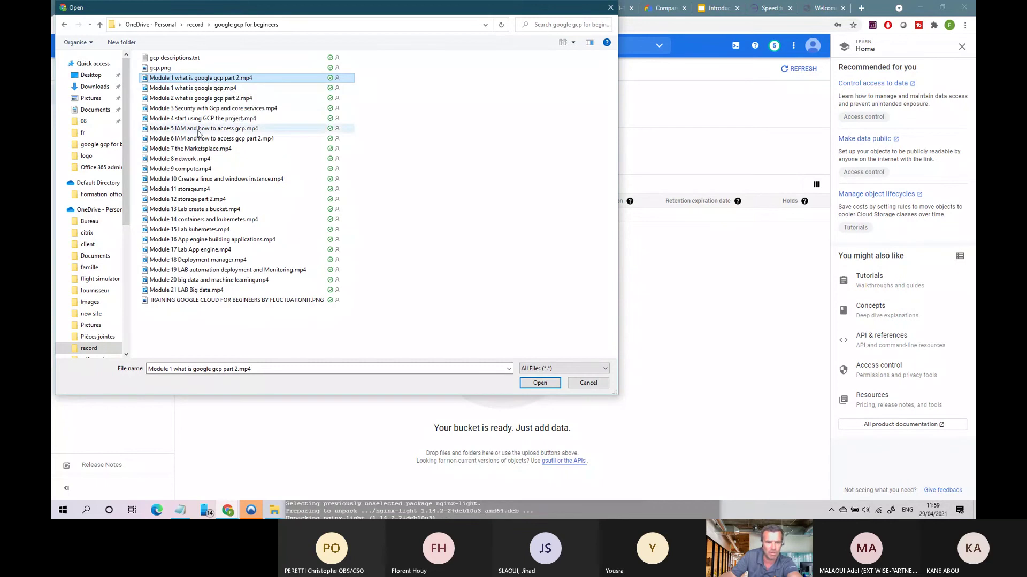
pyautogui.click(196, 169)
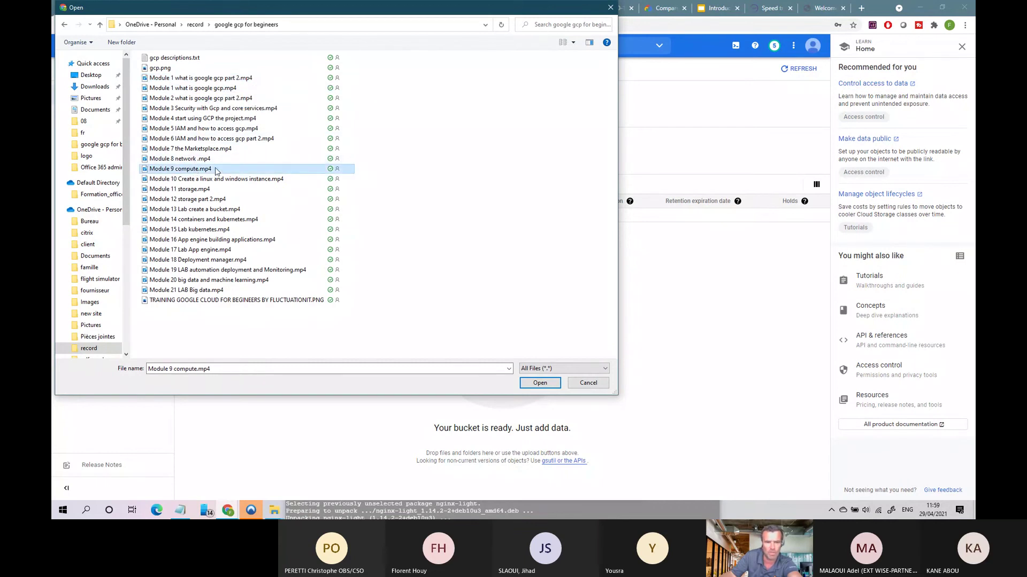
pyautogui.click(554, 389)
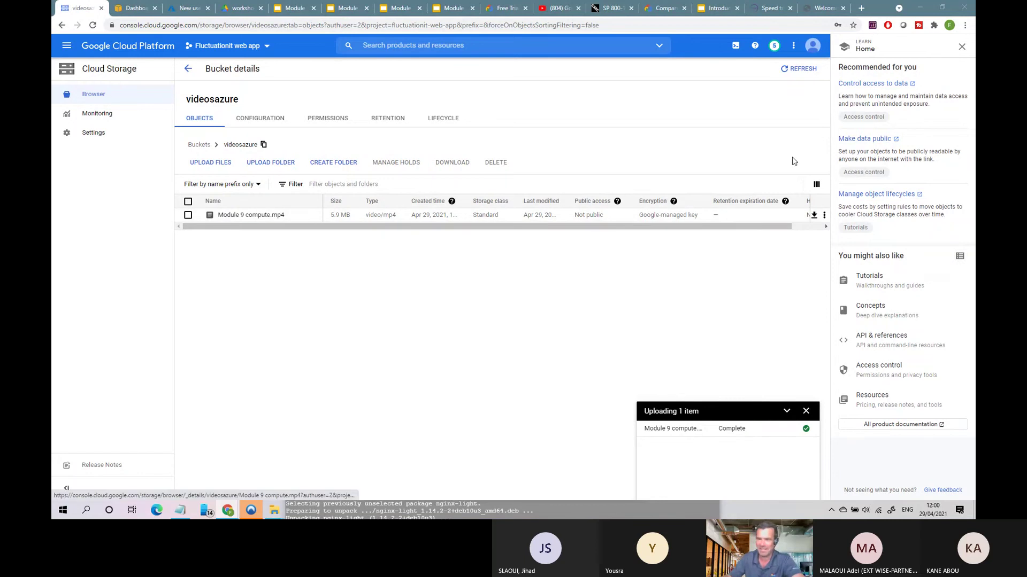
# Copy the authenticated URL from the Module 9 compute.mp4 object details and load it in the browser tab showing the nginx welcome page
pyautogui.click(188, 216)
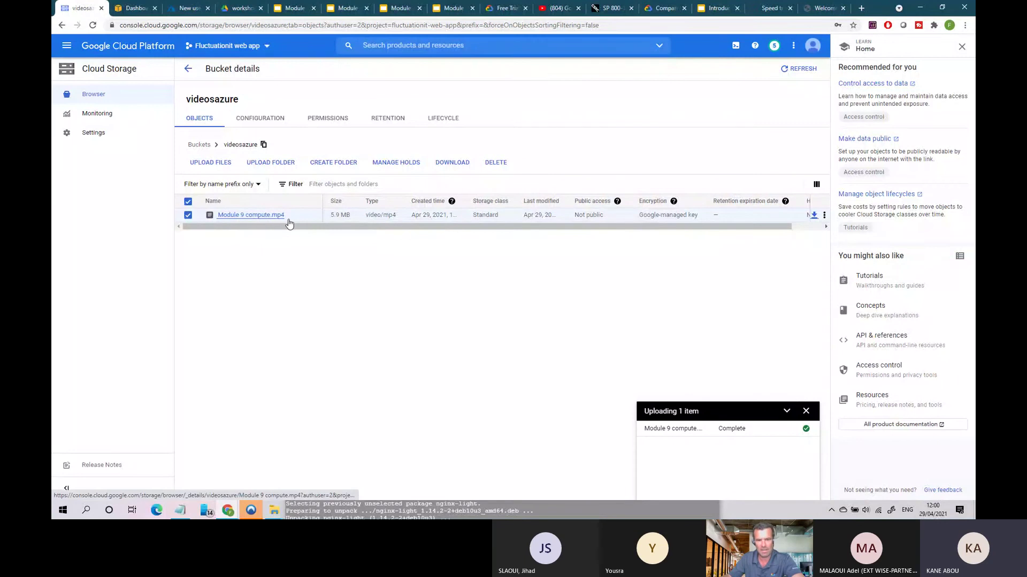
pyautogui.click(248, 218)
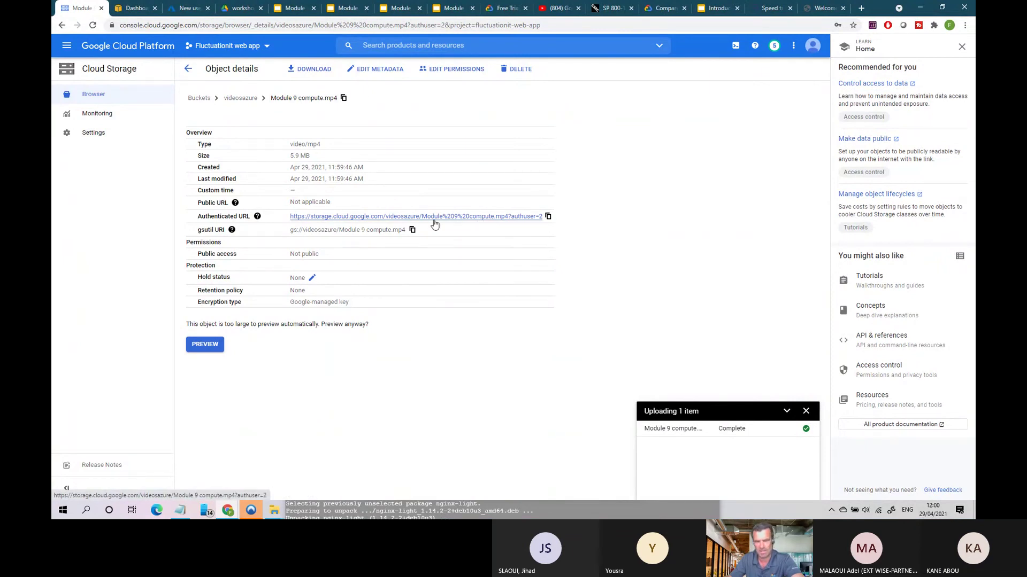
pyautogui.click(548, 217)
pyautogui.click(822, 8)
pyautogui.click(367, 24)
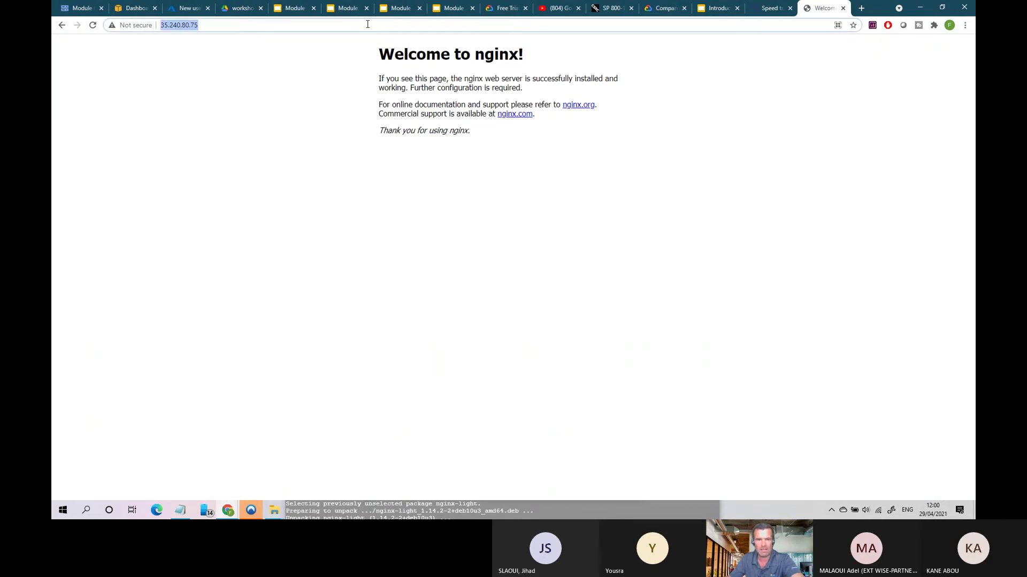
pyautogui.write('https://storage.cloud.google.com/videosazure/Module%209%20compute.mp4?authuser=2')
pyautogui.press('Return')
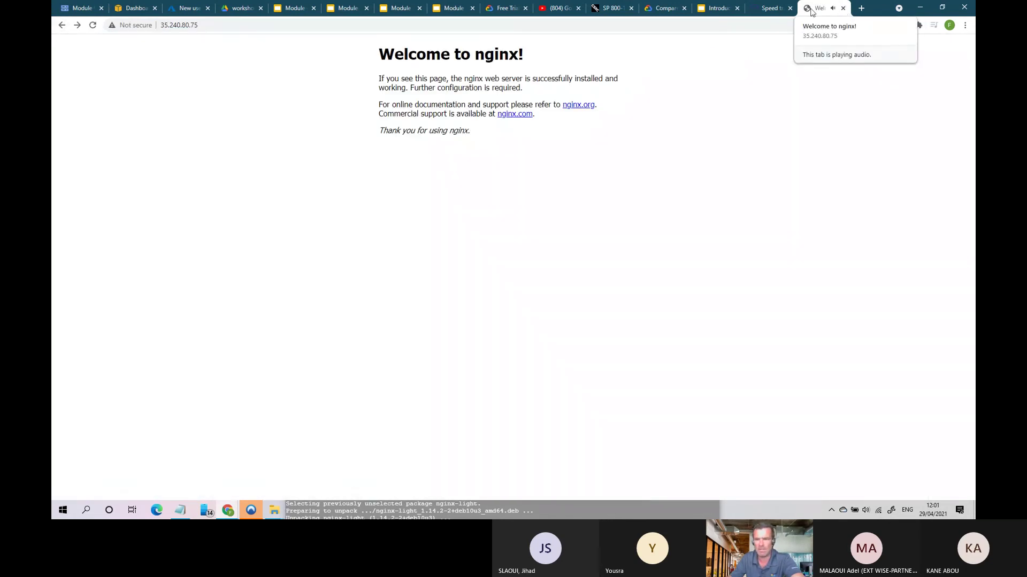
# Return to the Module 9 compute.mp4 object details and copy its authenticated URL again
pyautogui.click(778, 8)
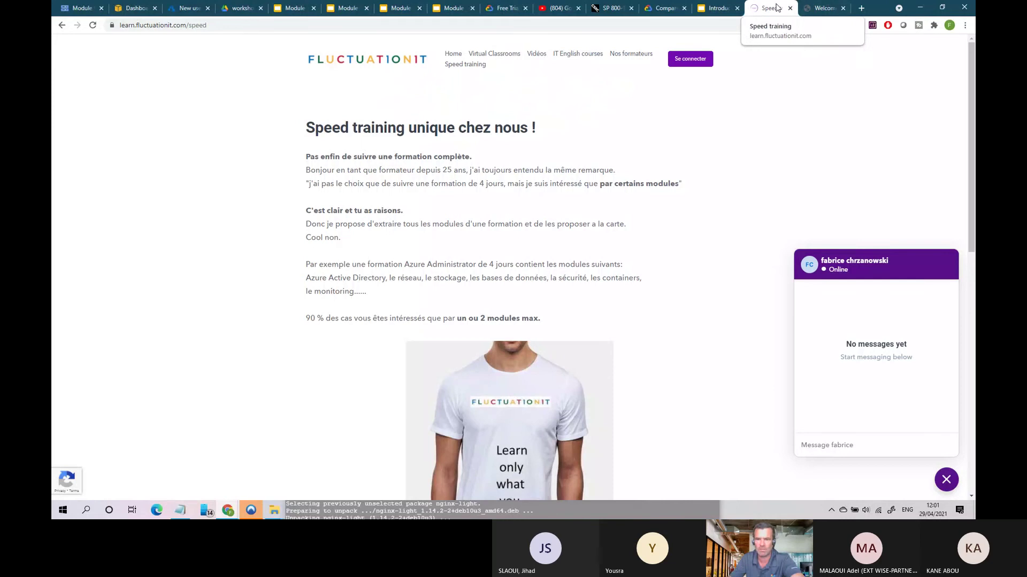
pyautogui.click(80, 8)
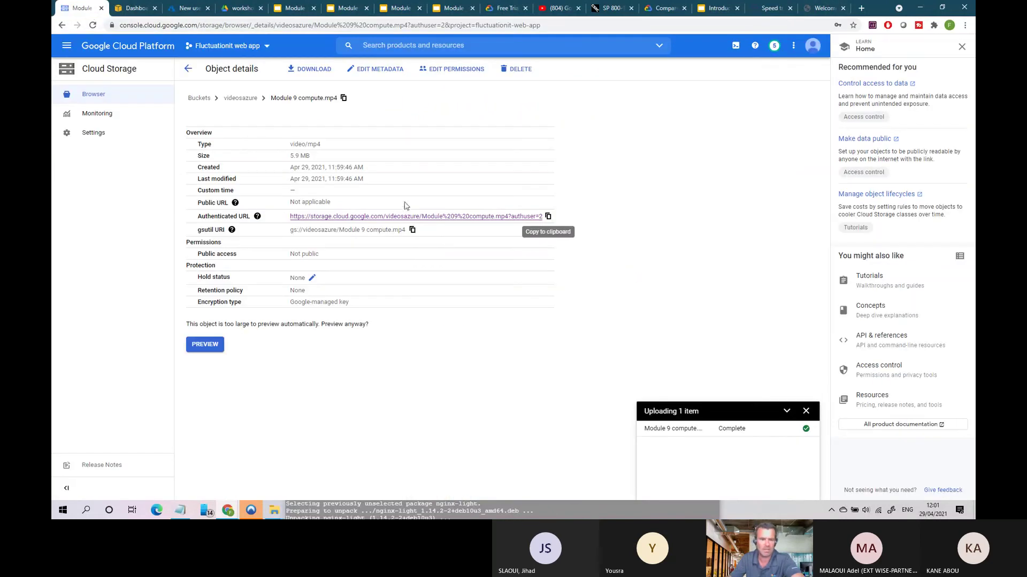
pyautogui.click(547, 217)
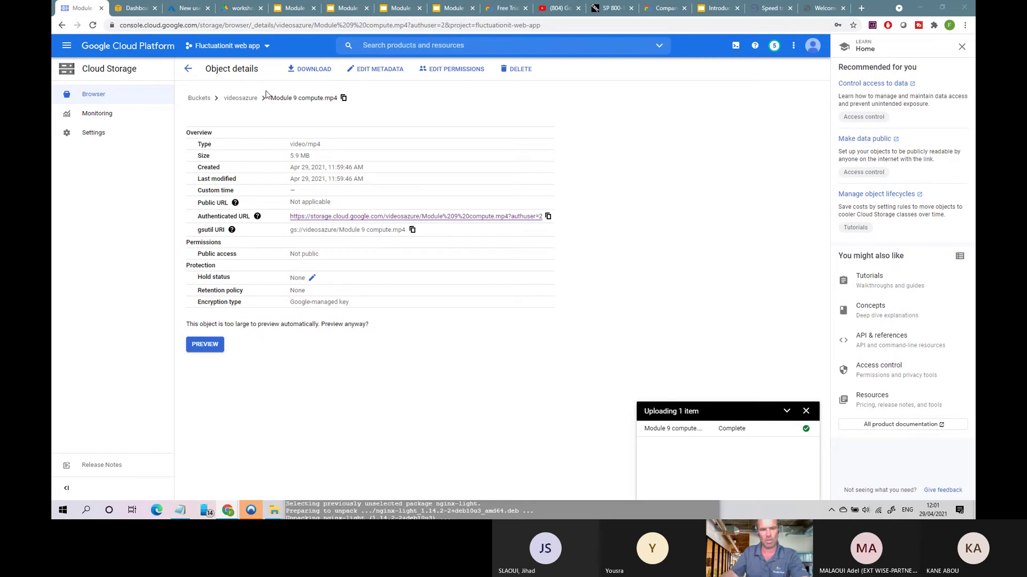
# Go back to the videosazure bucket and review its configuration and permissions
pyautogui.click(235, 99)
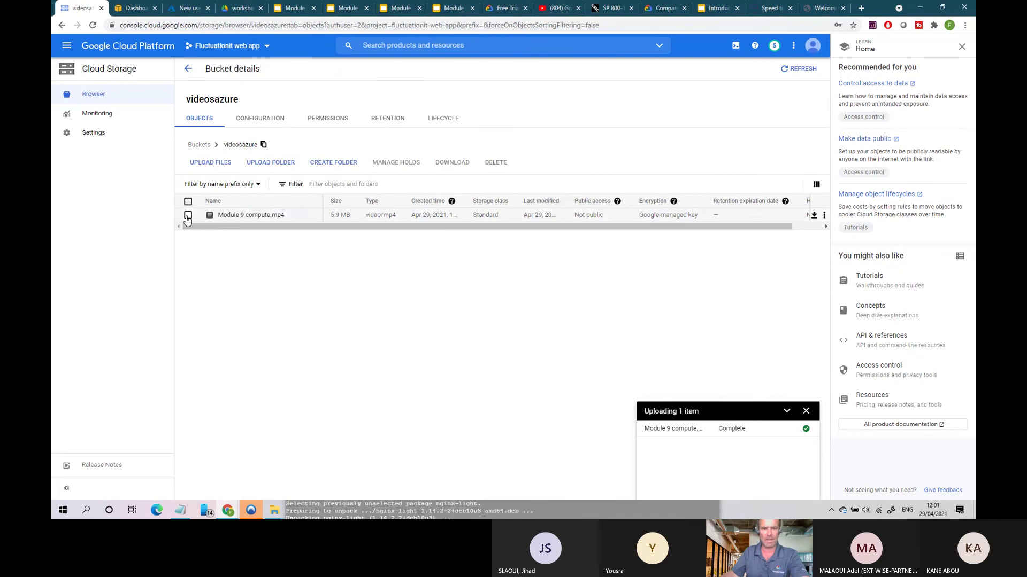
pyautogui.click(188, 215)
pyautogui.click(265, 121)
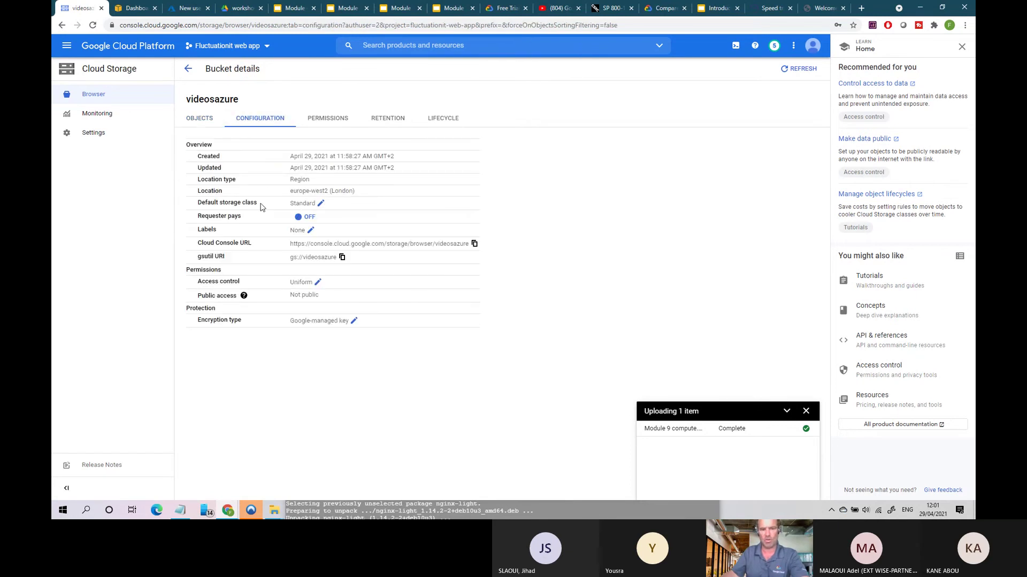
pyautogui.click(329, 118)
pyautogui.click(431, 117)
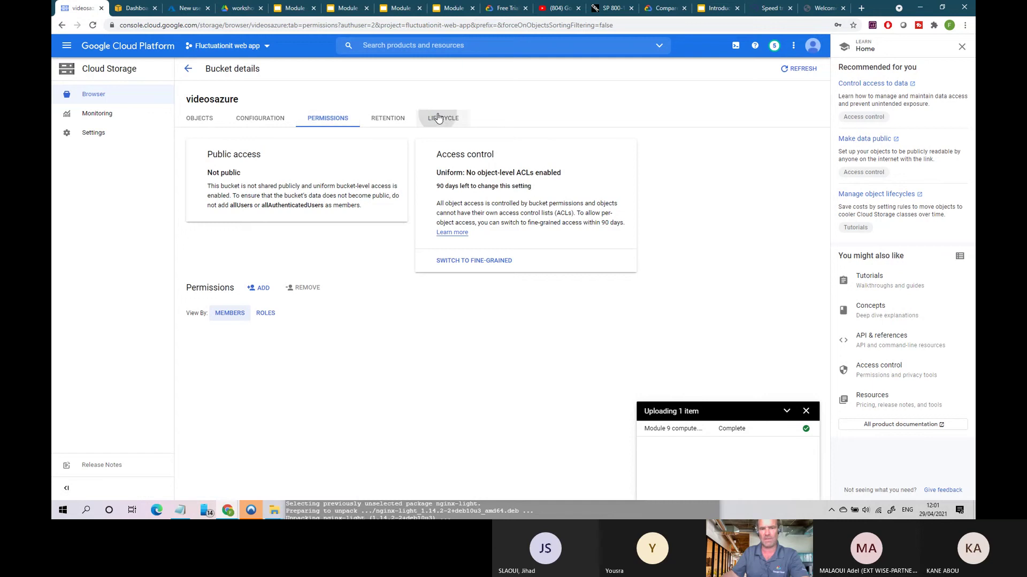
pyautogui.click(334, 121)
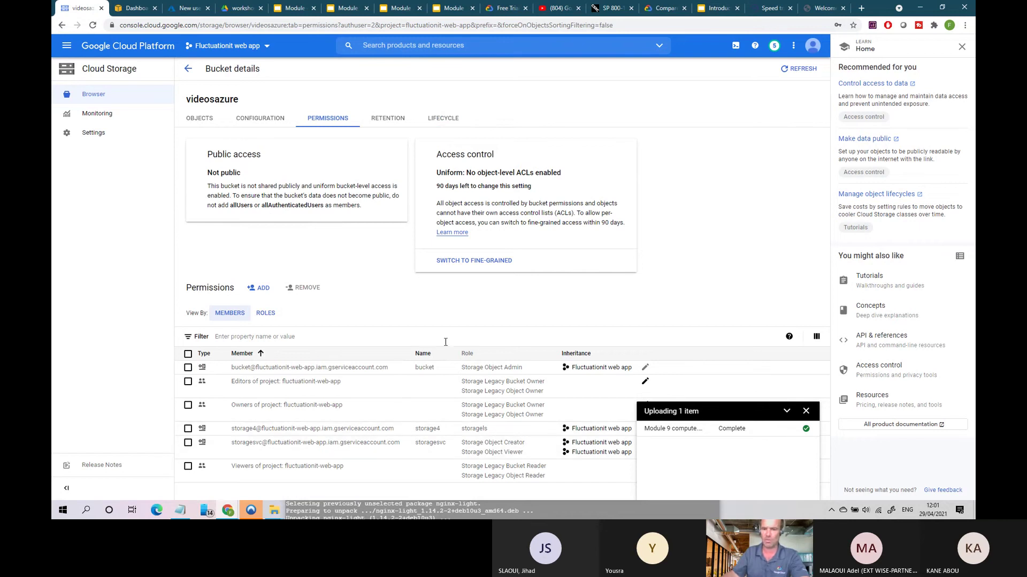
# Try to add allUsers as a new member of the videosazure bucket without assigning a role
pyautogui.click(262, 289)
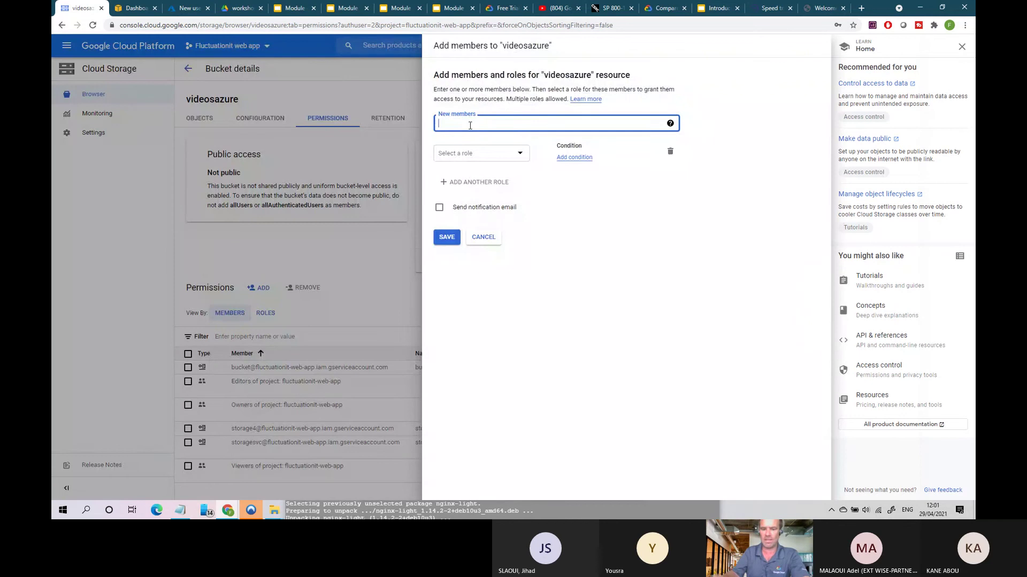
pyautogui.write('all')
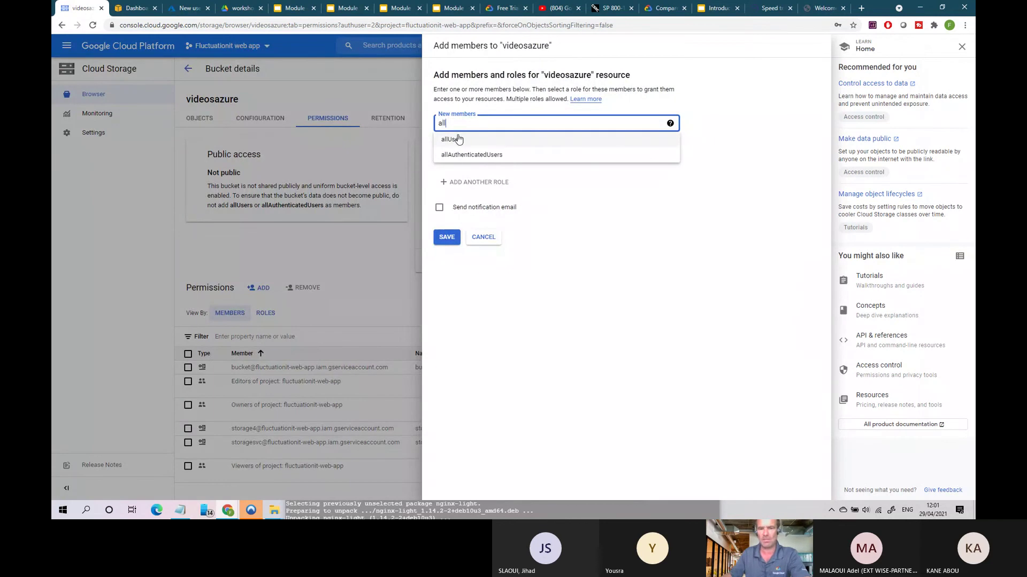
pyautogui.click(459, 139)
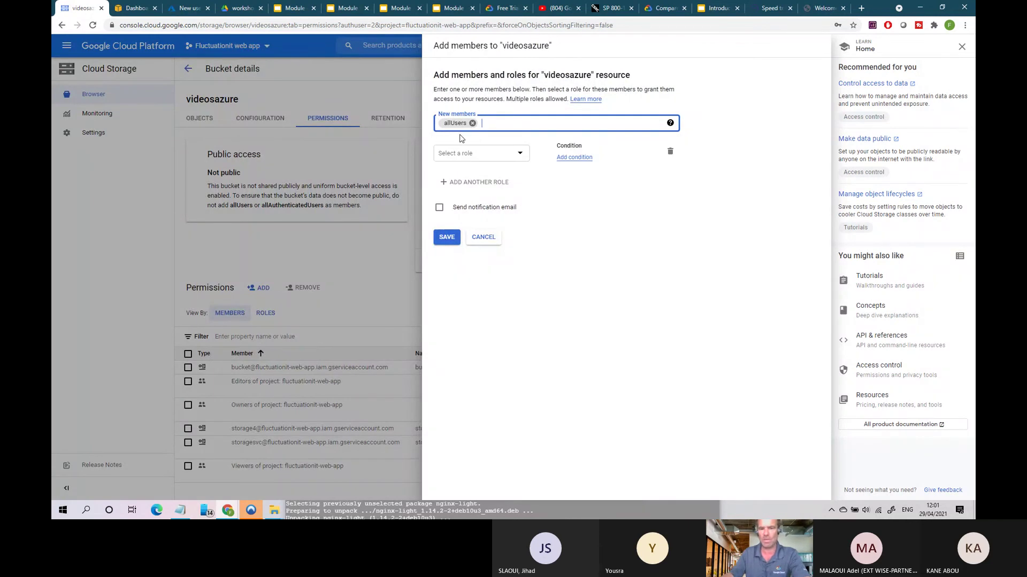
pyautogui.click(449, 238)
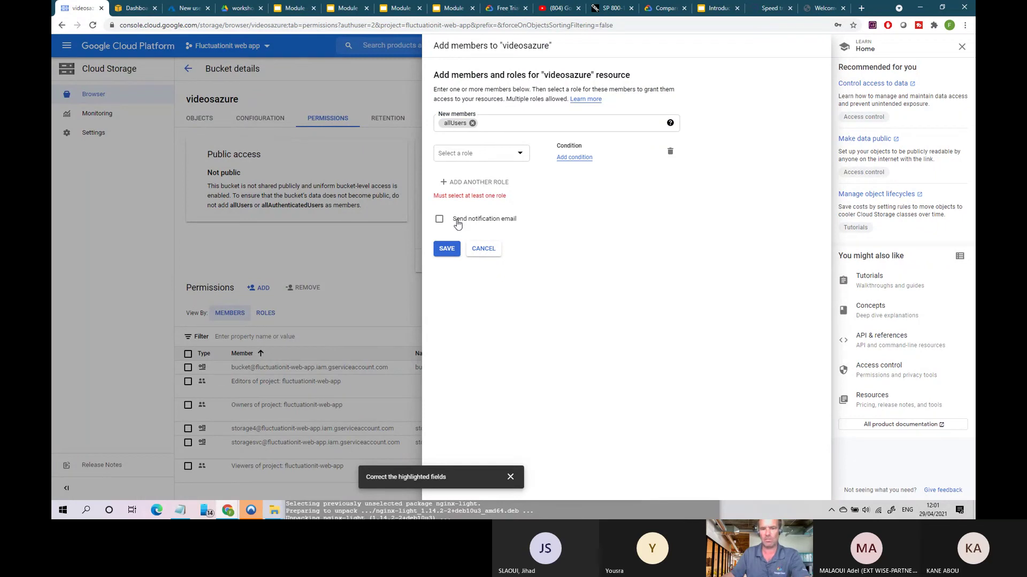
# Switch to Google Drive and open the Module 5 Containers presentation from the workshop GCP folder
pyautogui.click(296, 8)
pyautogui.click(242, 8)
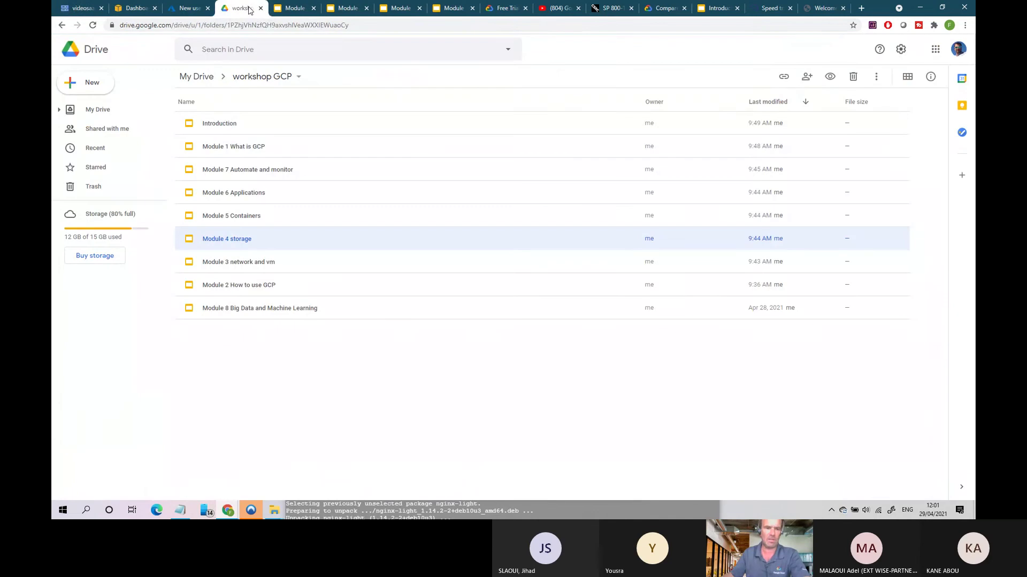
pyautogui.click(244, 220)
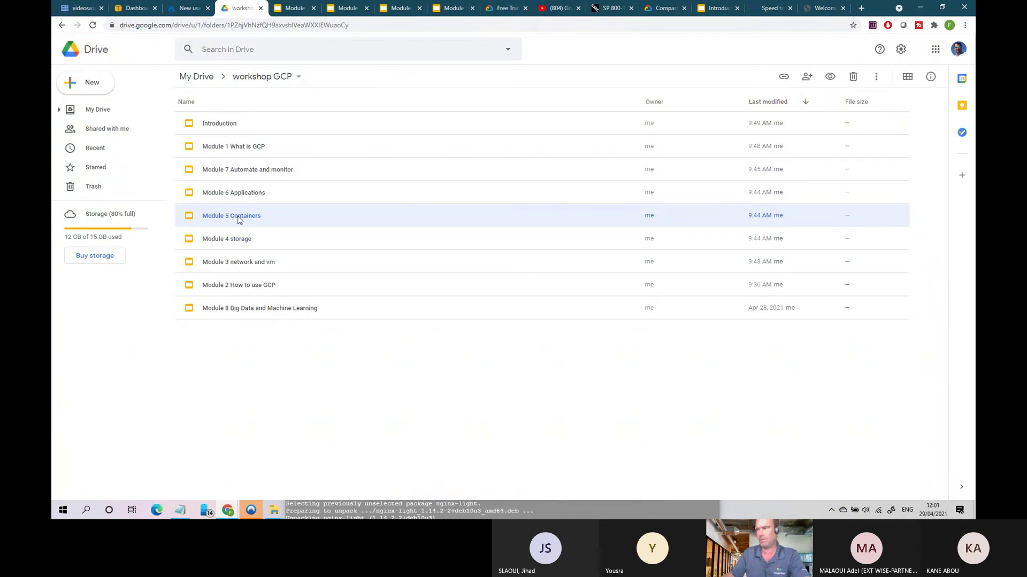
pyautogui.doubleClick(238, 218)
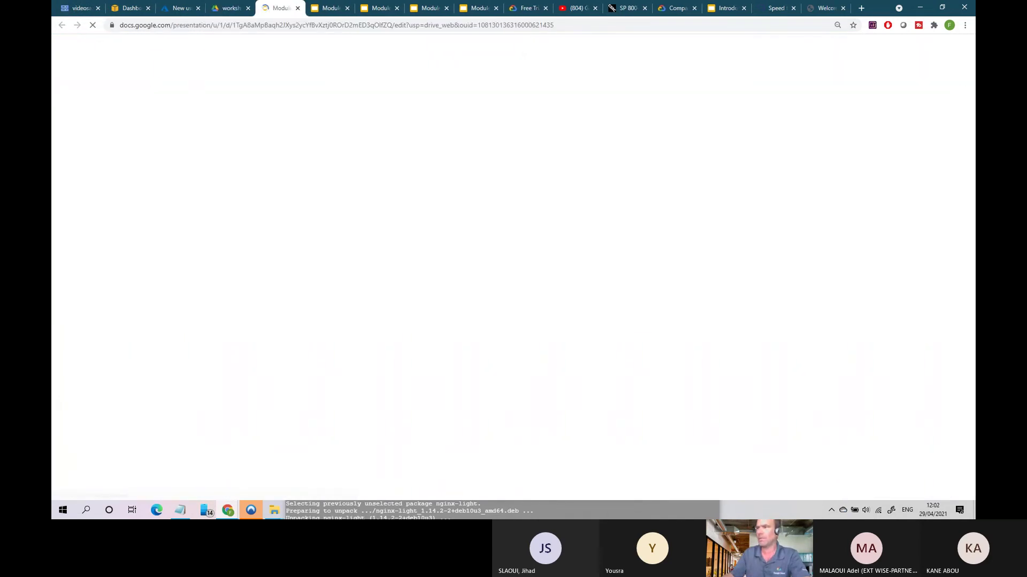